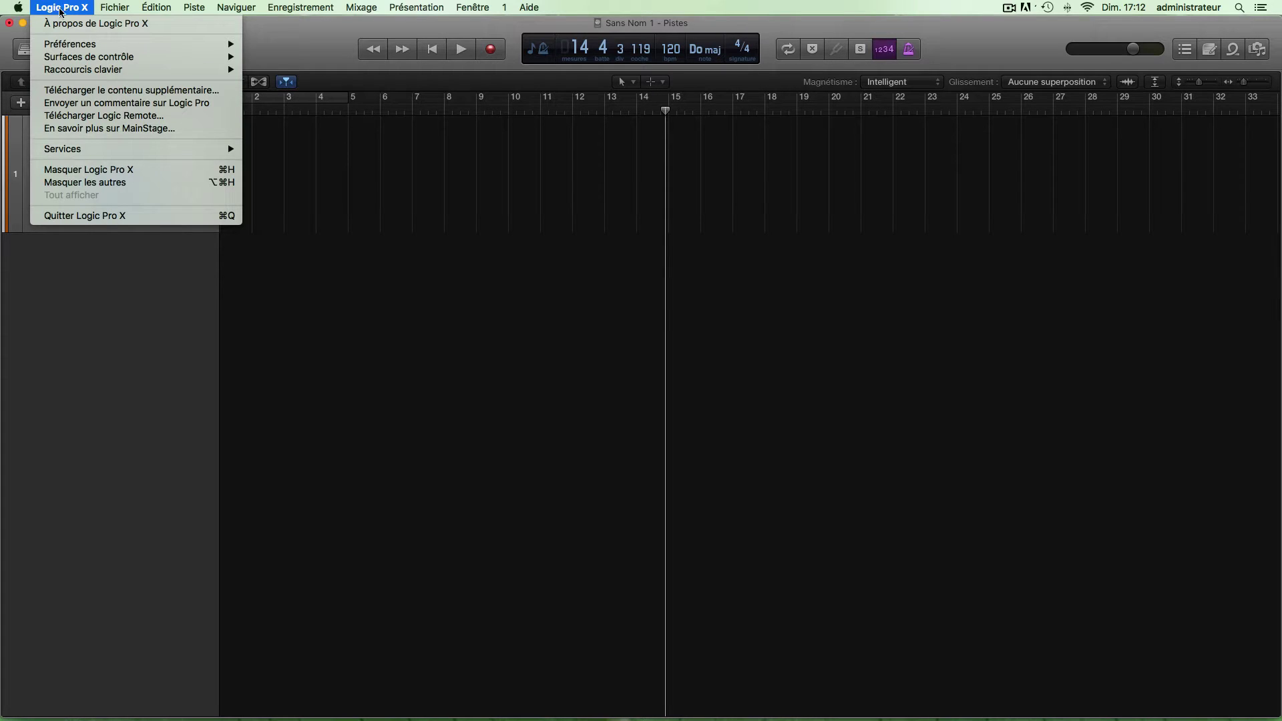
Deactivate and reactivate all the additional options in the advanced preferences, check the general preferences, and close the preferences window
{"action": "mouse_move", "coordinate": [62, 44]}
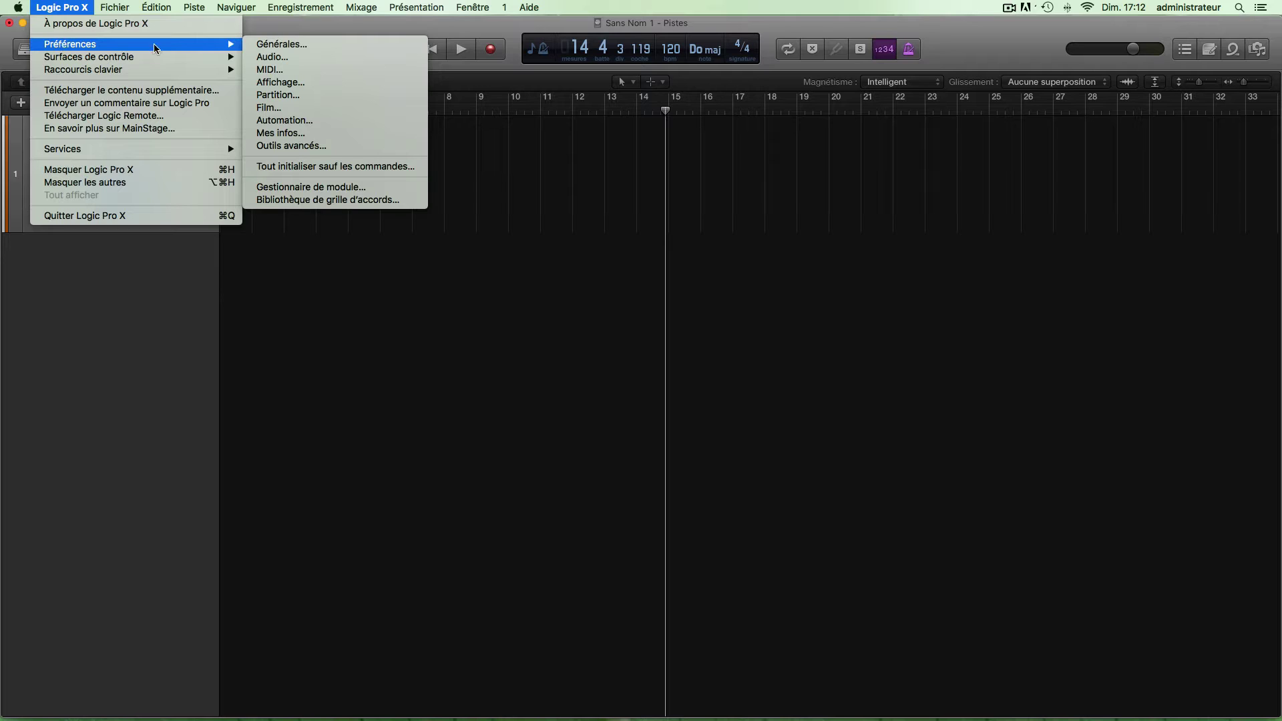
{"action": "left_click", "coordinate": [280, 44]}
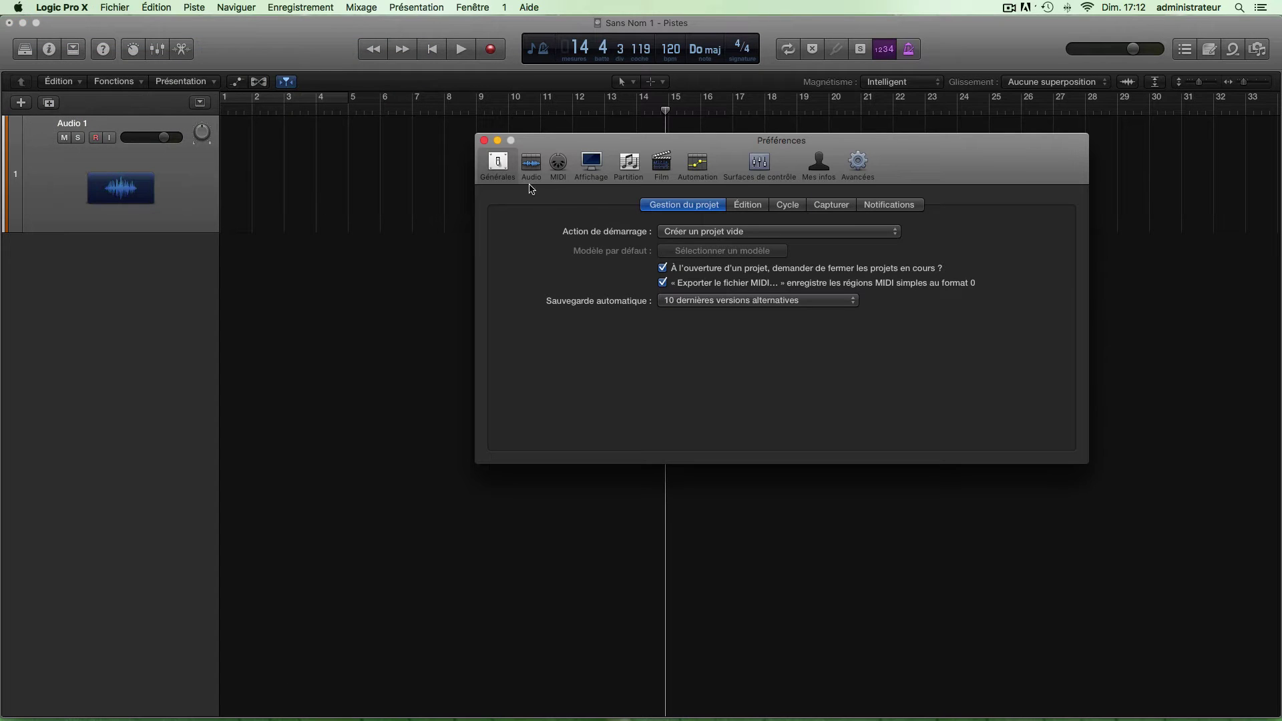
{"action": "left_click", "coordinate": [858, 163]}
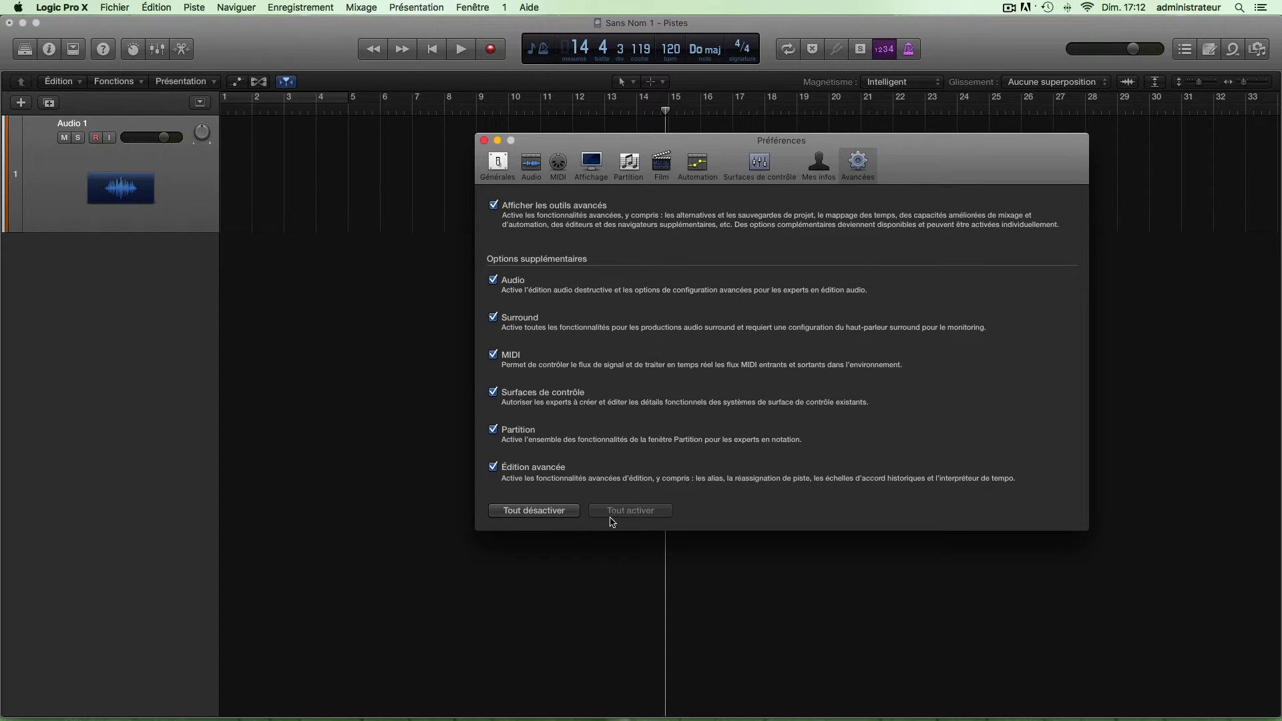
{"action": "left_click", "coordinate": [539, 511]}
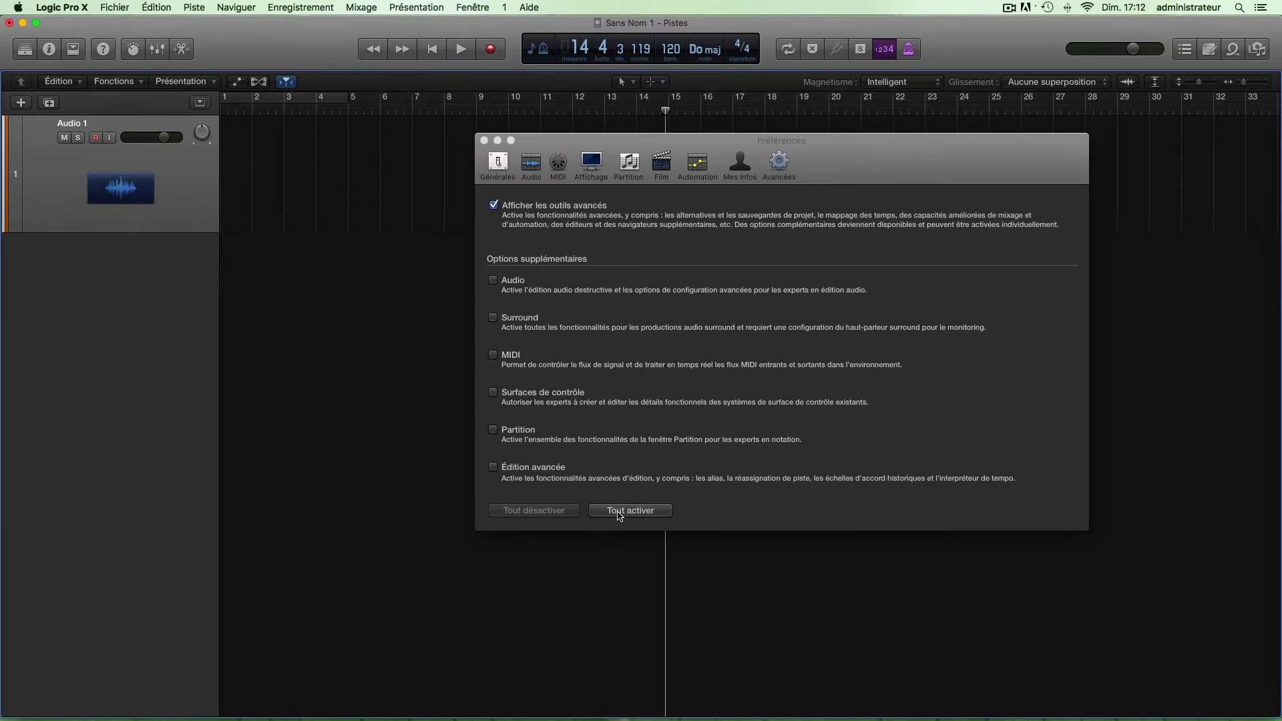
{"action": "left_click", "coordinate": [620, 511]}
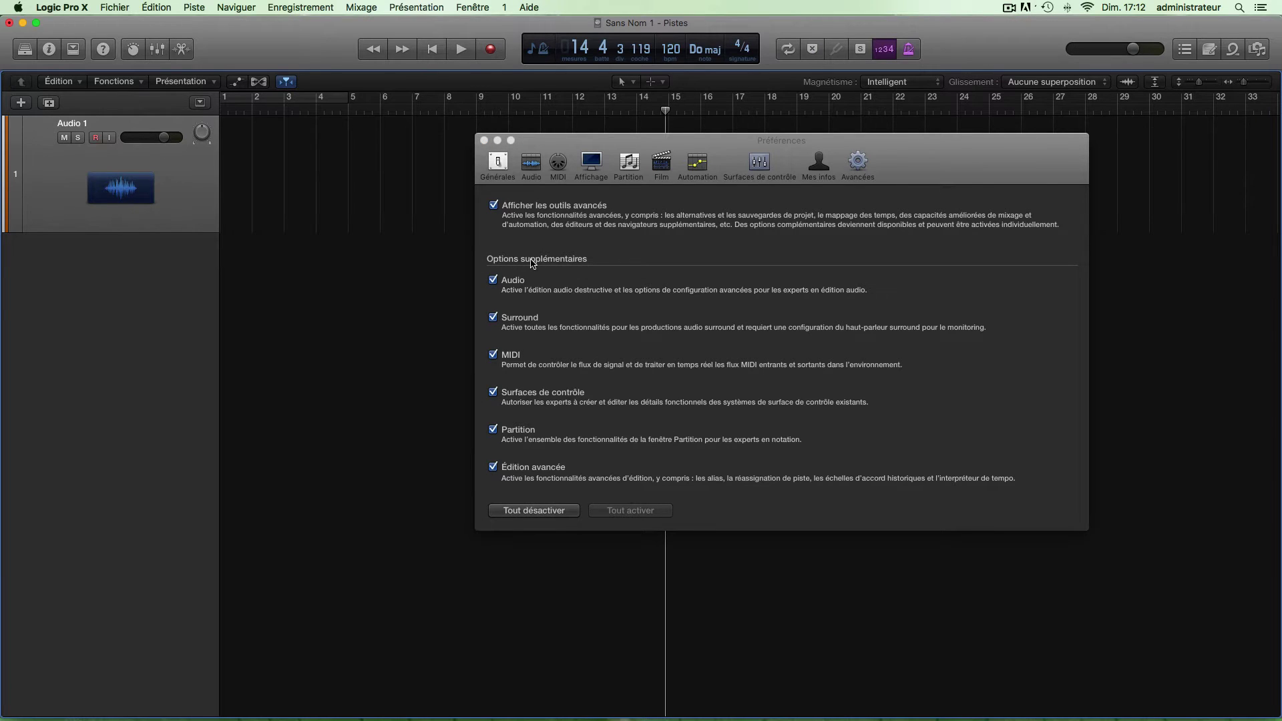
{"action": "left_click", "coordinate": [499, 164]}
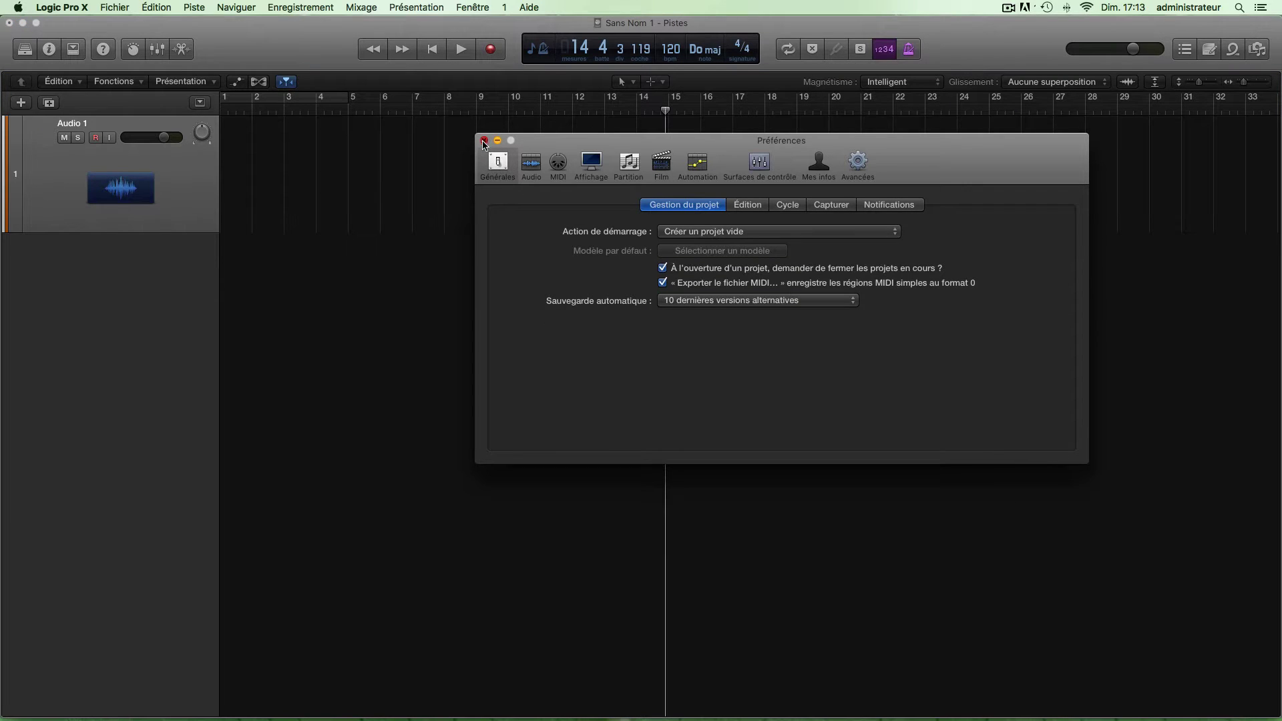
{"action": "left_click", "coordinate": [484, 141]}
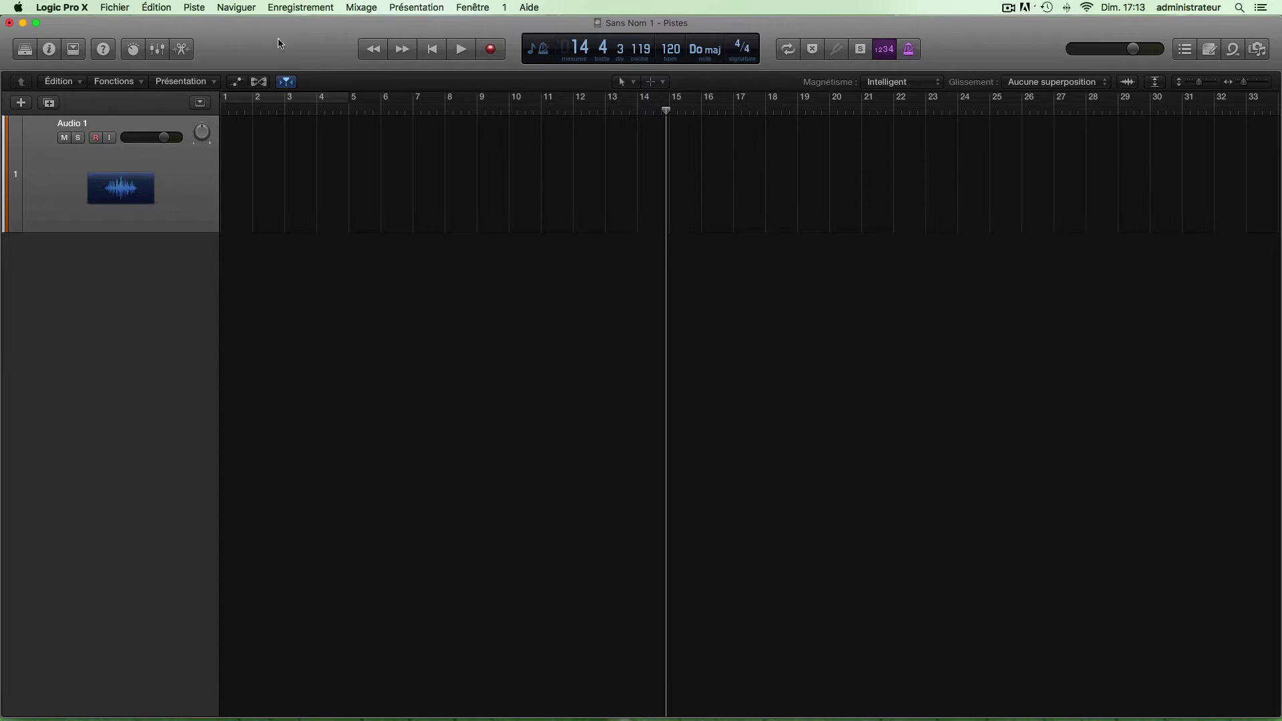
{"action": "left_click_drag", "start_coordinate": [278, 39], "coordinate": [279, 41]}
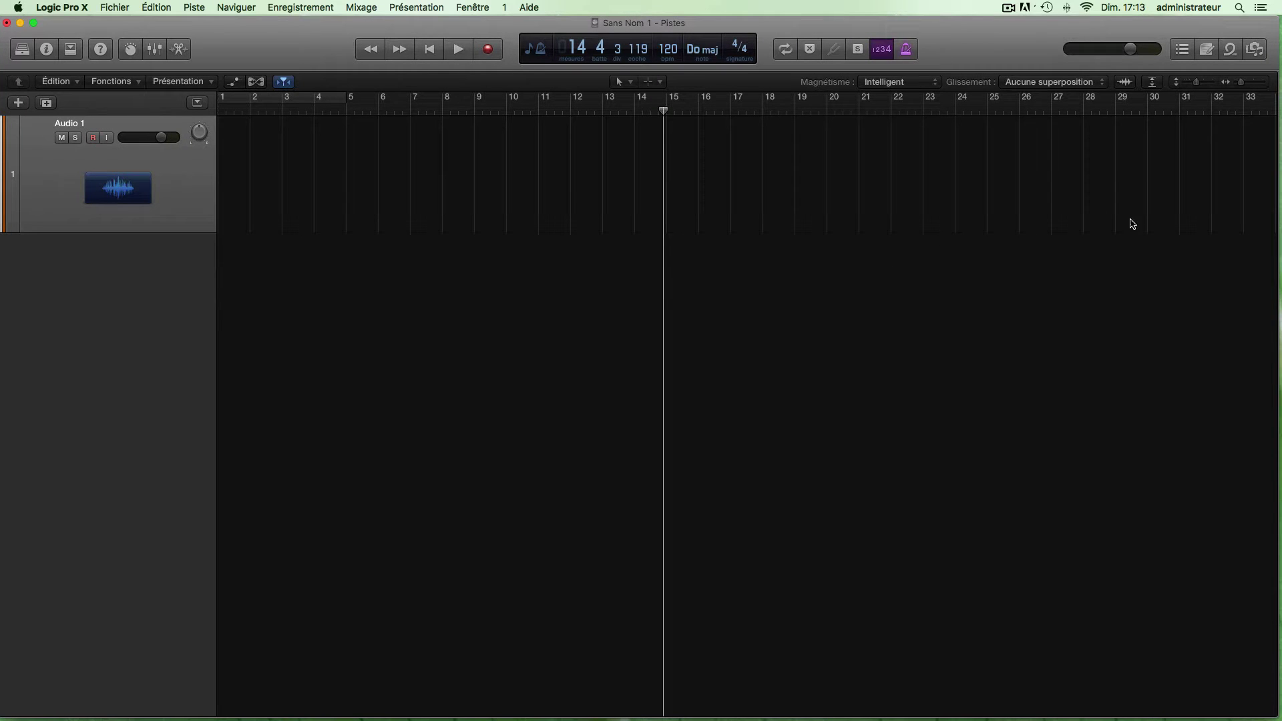
Show the Apple Loops browser and open the window for downloading additional content
{"action": "left_click", "coordinate": [1230, 50]}
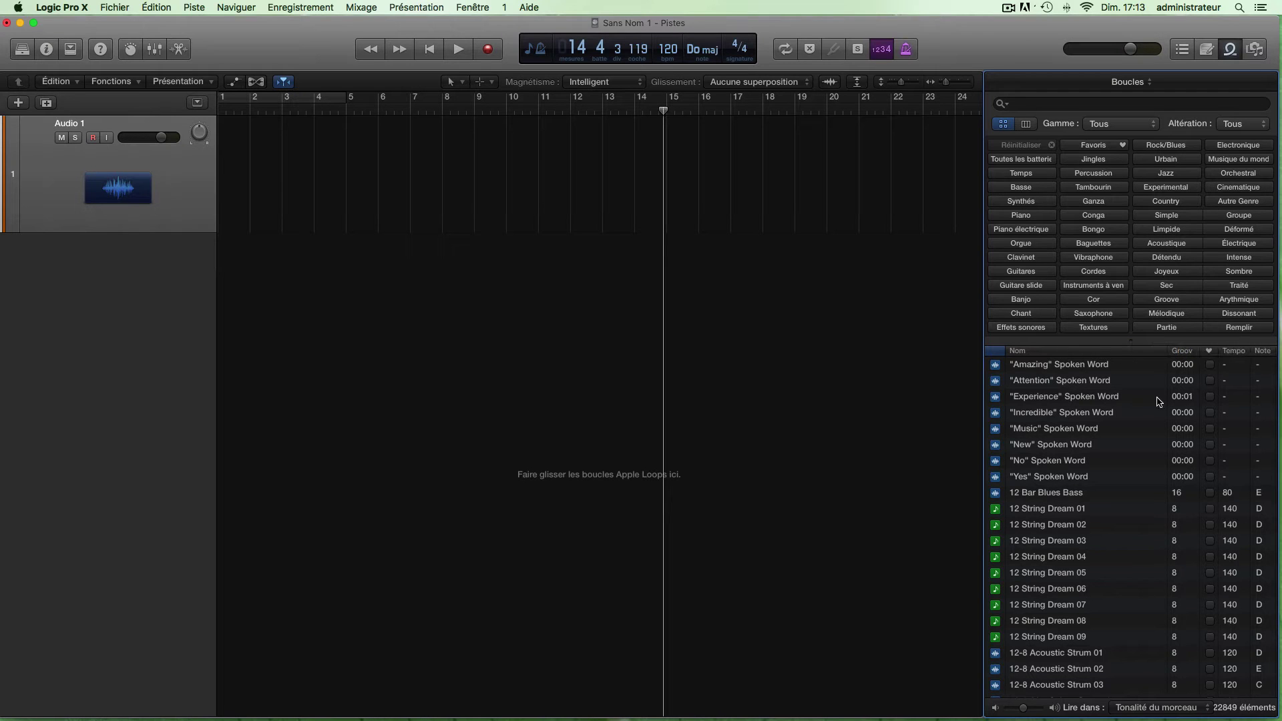
{"action": "left_click", "coordinate": [52, 8]}
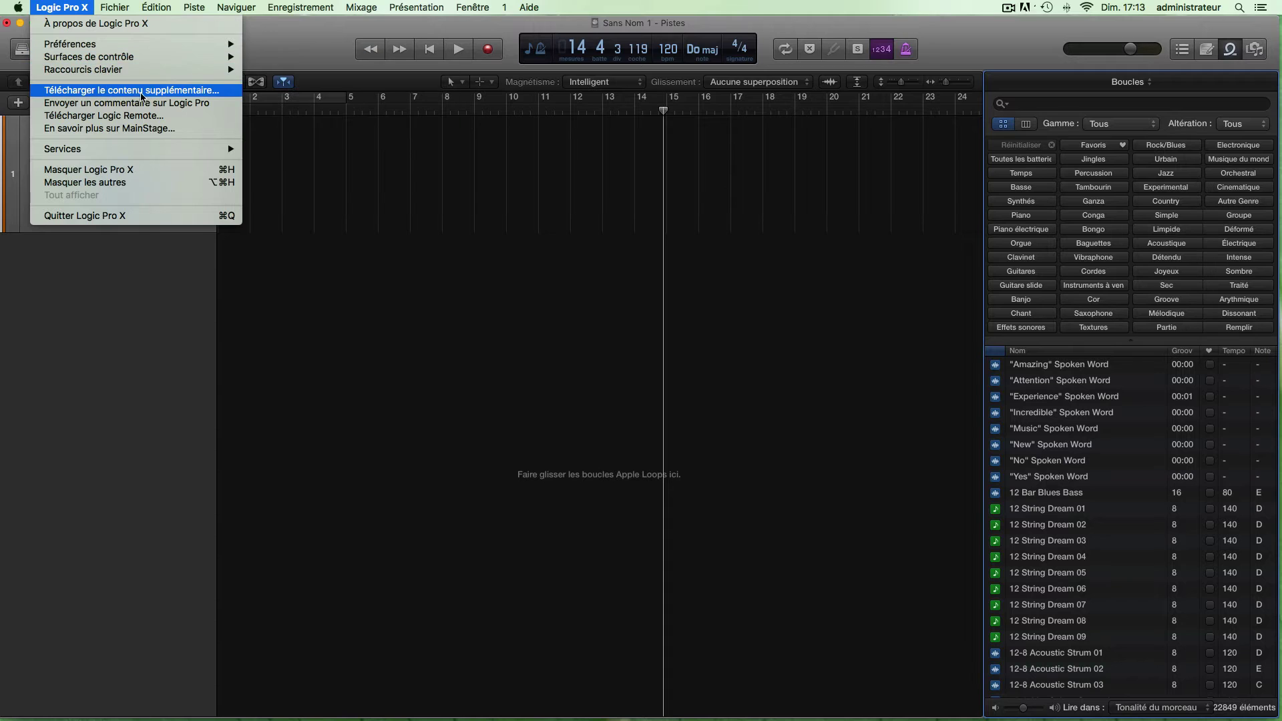
{"action": "left_click", "coordinate": [378, 239]}
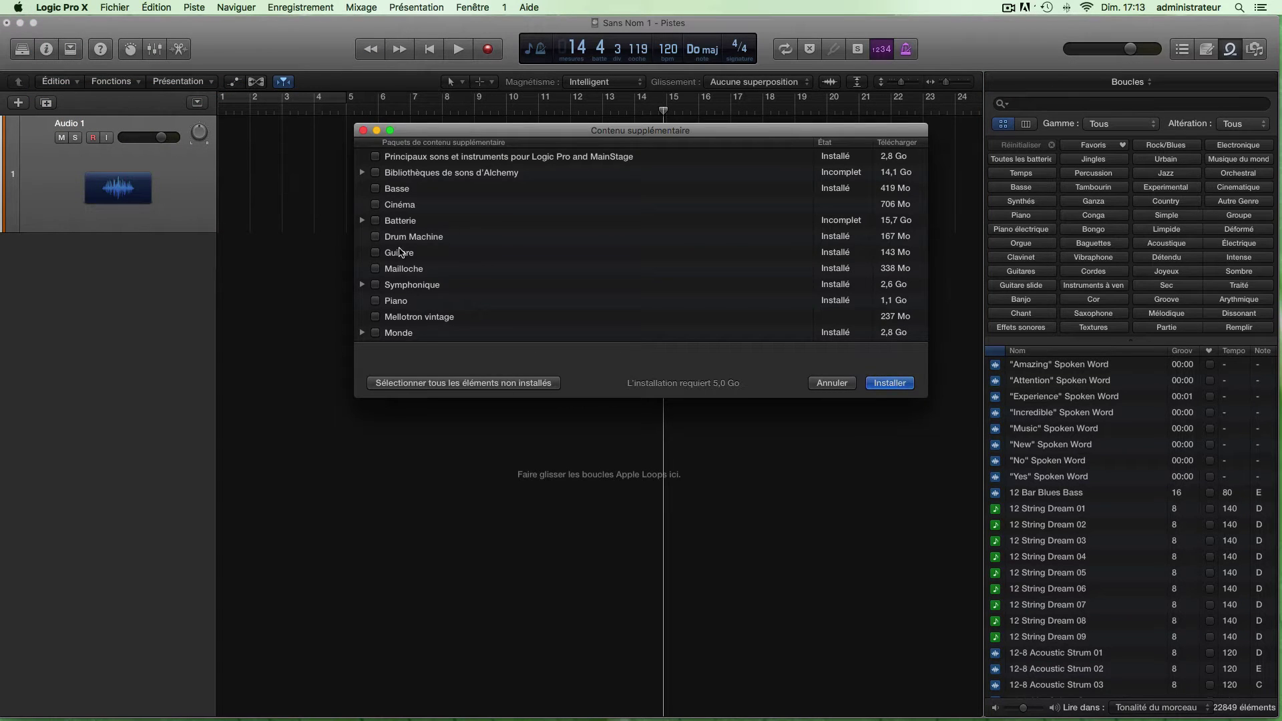
Enlarge the additional content window, inspect the Alchemy and legacy compatibility packages, and close it without installing
{"action": "scroll", "coordinate": [401, 252], "scroll_direction": "down", "scroll_amount": 2}
{"action": "scroll", "coordinate": [400, 251], "scroll_direction": "down", "scroll_amount": 2}
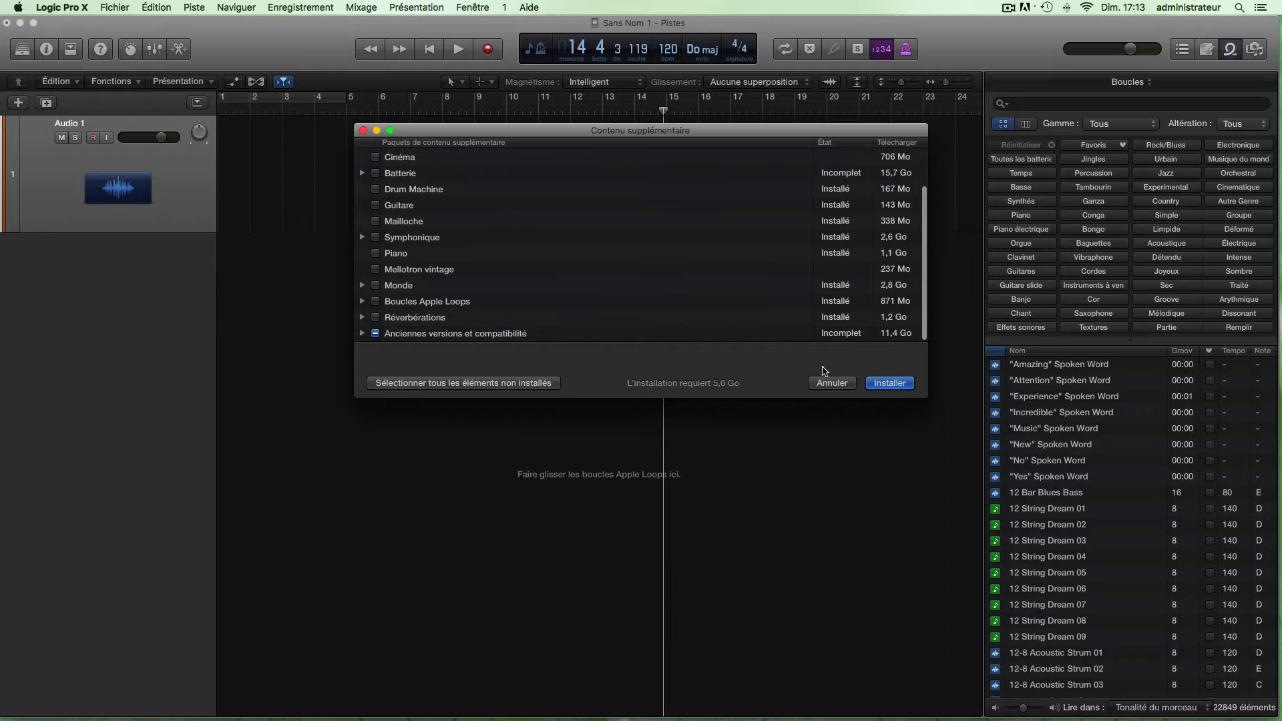
{"action": "left_click_drag", "start_coordinate": [927, 401], "coordinate": [938, 556]}
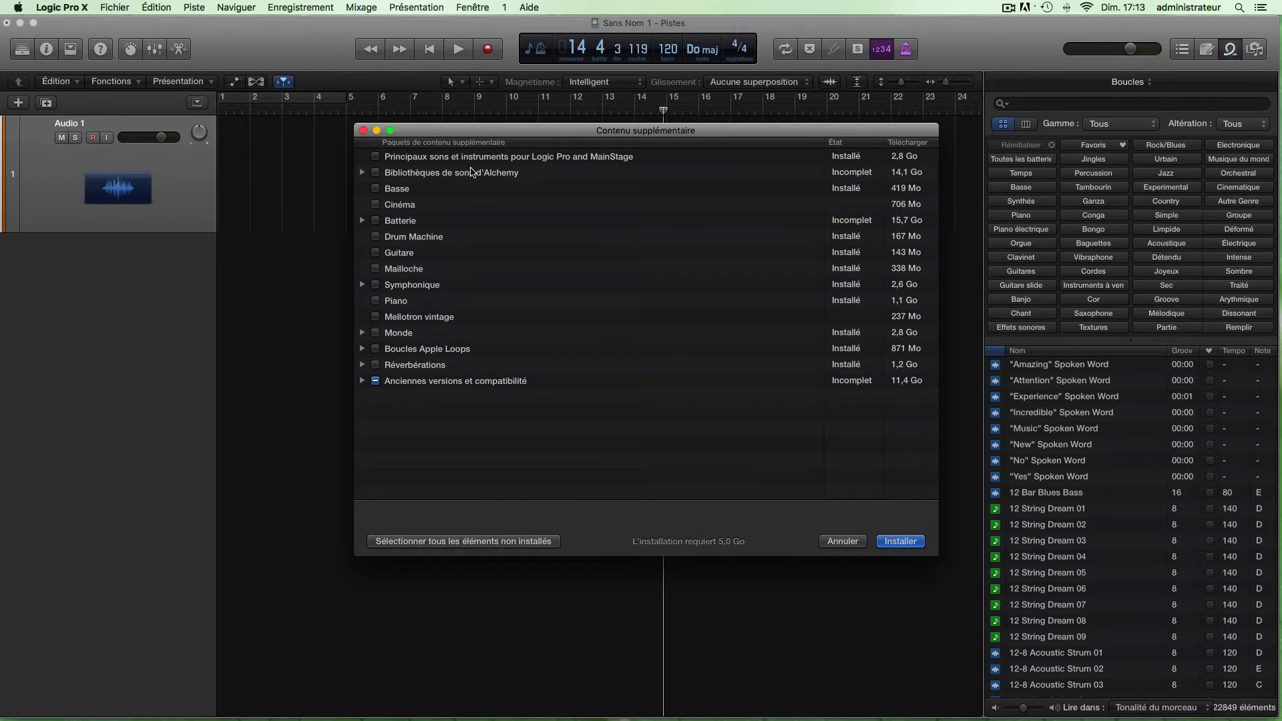
{"action": "left_click", "coordinate": [362, 172]}
{"action": "left_click", "coordinate": [361, 173]}
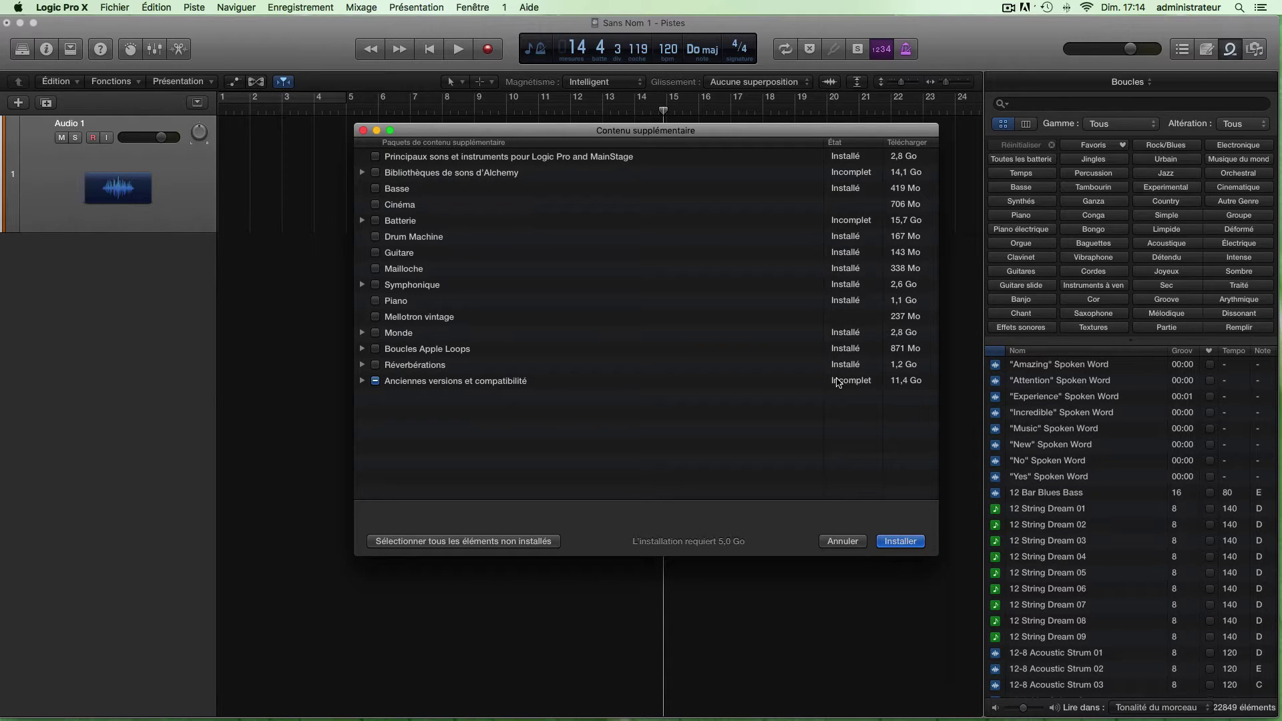
{"action": "left_click", "coordinate": [362, 380]}
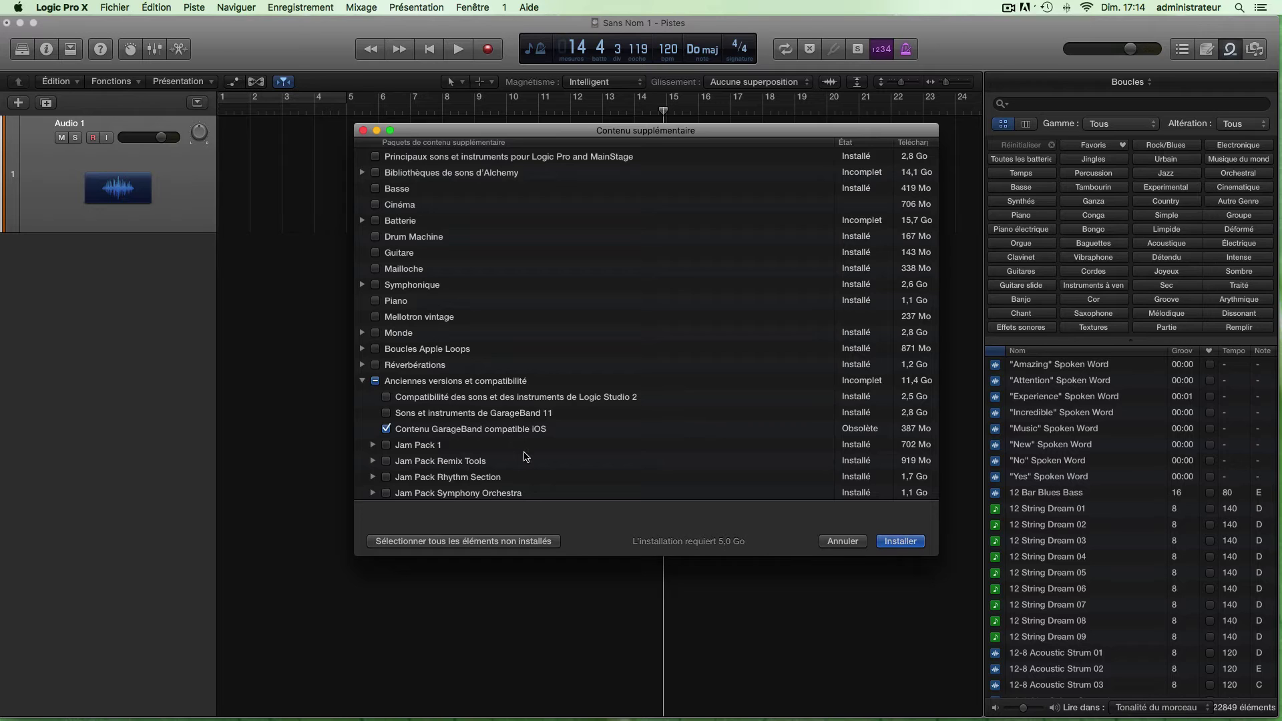
{"action": "key", "text": "Escape"}
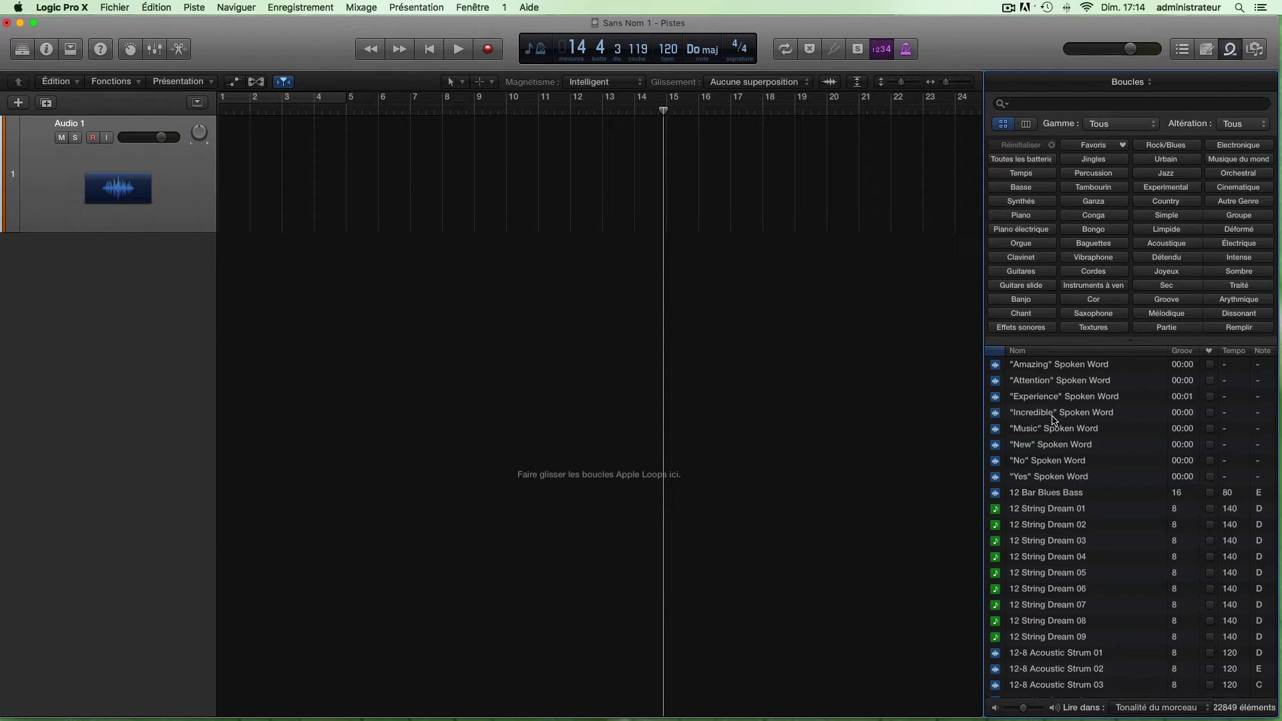
Look through the loop collections while keeping all loops selected, and search the loops for "funk"
{"action": "left_click", "coordinate": [1130, 83]}
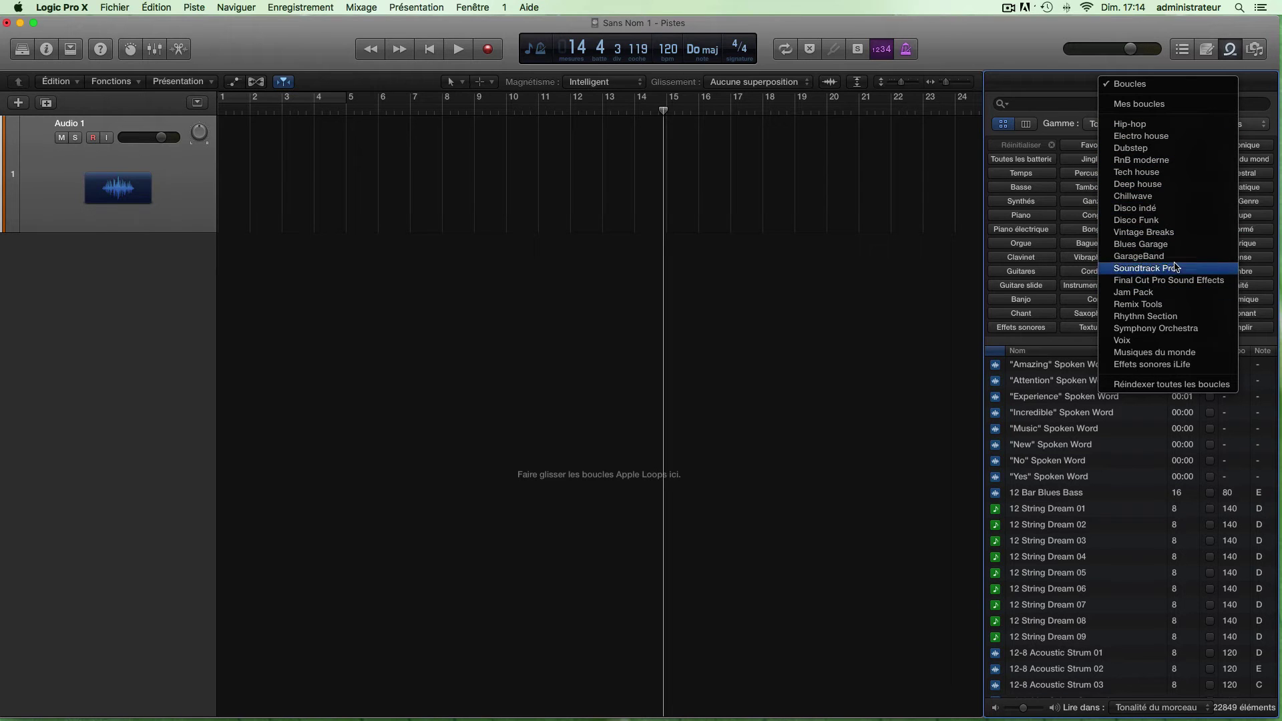
{"action": "left_click", "coordinate": [1133, 86]}
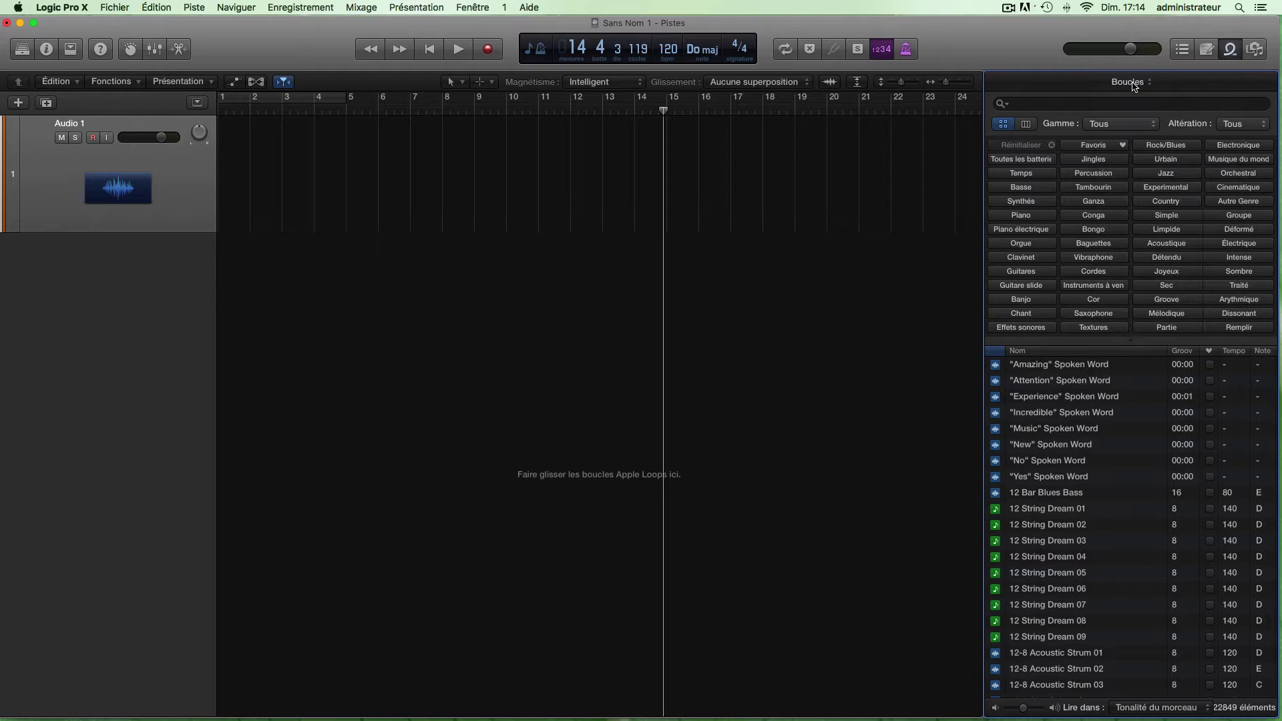
{"action": "left_click", "coordinate": [1033, 105]}
{"action": "type", "text": "f"}
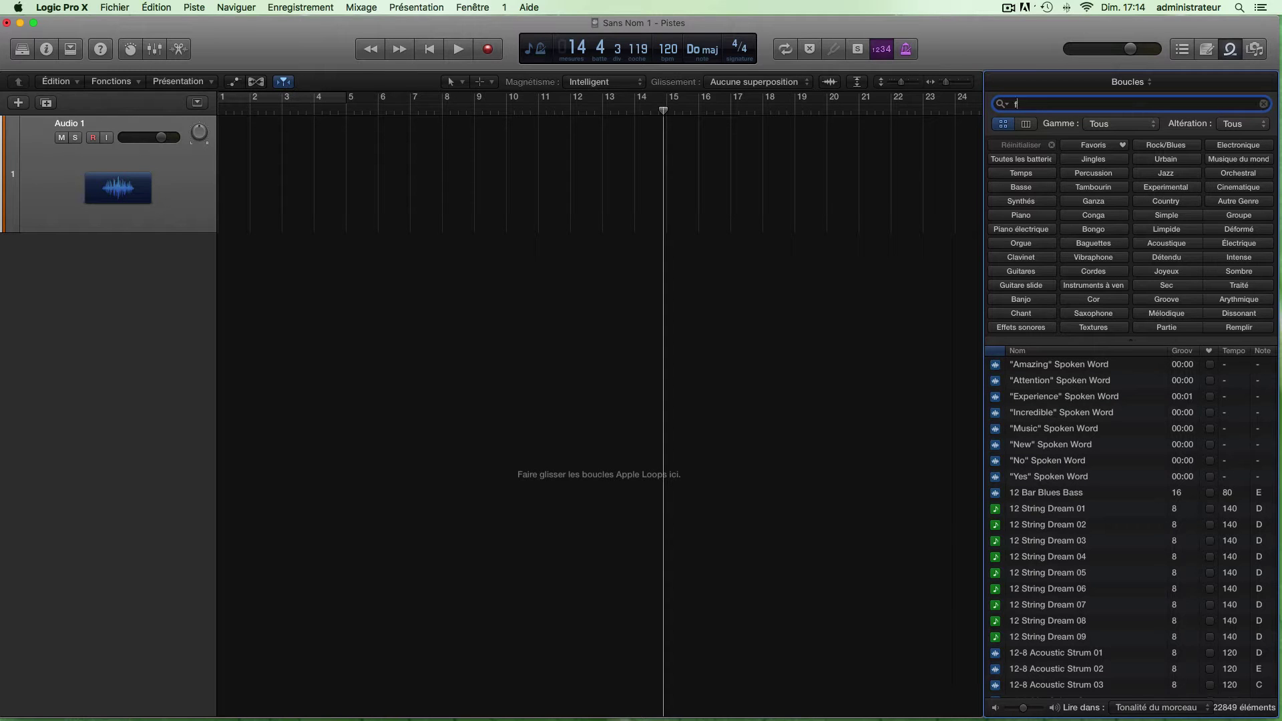
{"action": "type", "text": "unk"}
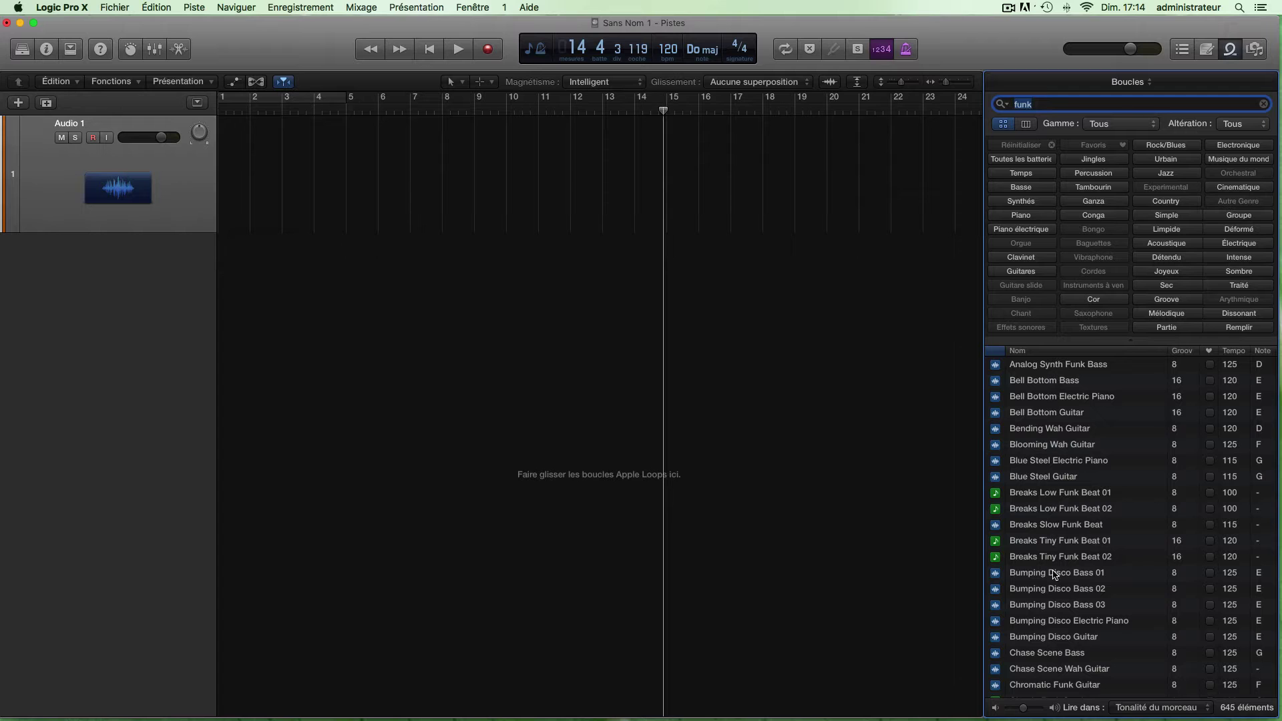
{"action": "scroll", "coordinate": [1055, 624], "scroll_direction": "down", "scroll_amount": 20}
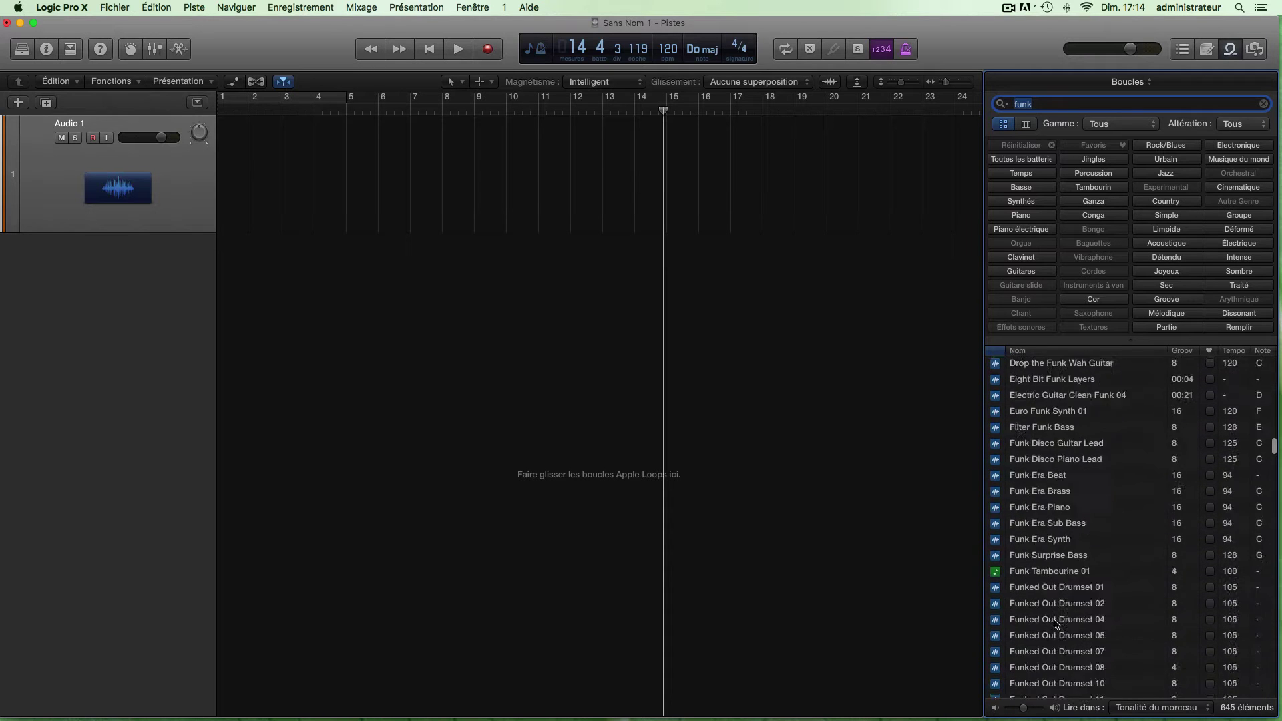
{"action": "scroll", "coordinate": [1056, 623], "scroll_direction": "down", "scroll_amount": 8}
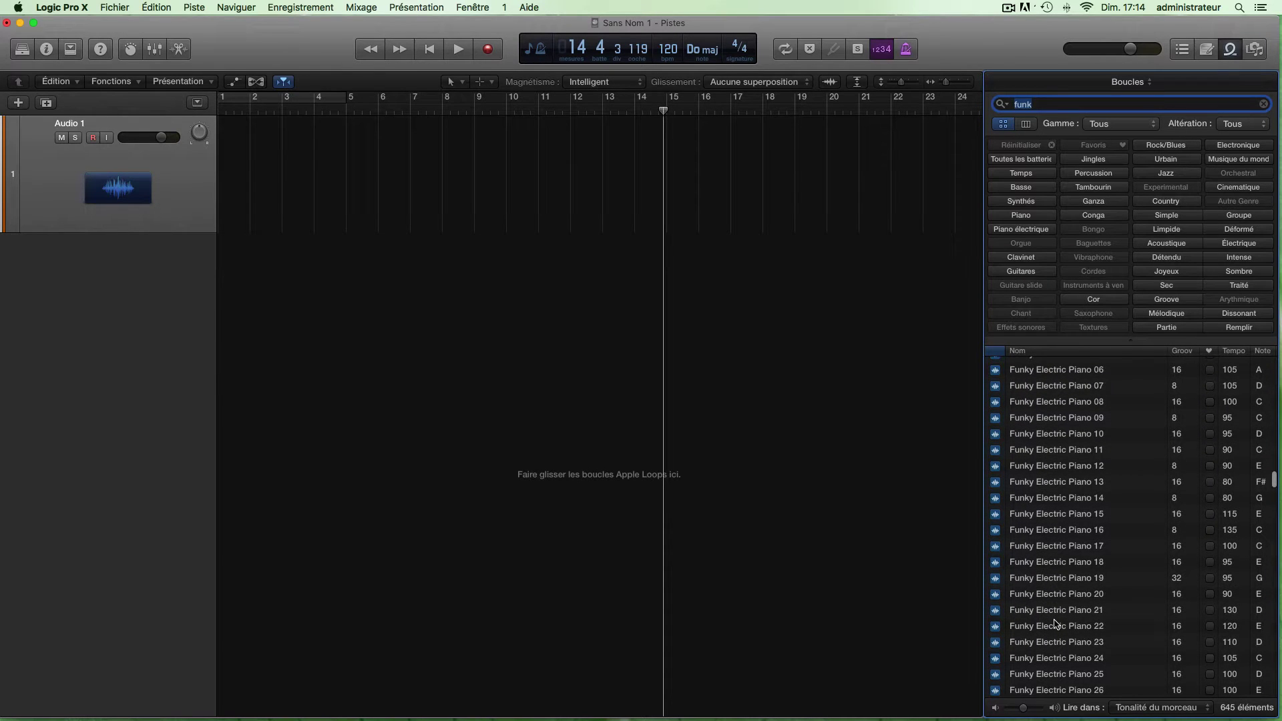
Preview the Funky Electric Piano 08 loop, stop it, and clear the loop search
{"action": "left_click", "coordinate": [1038, 406]}
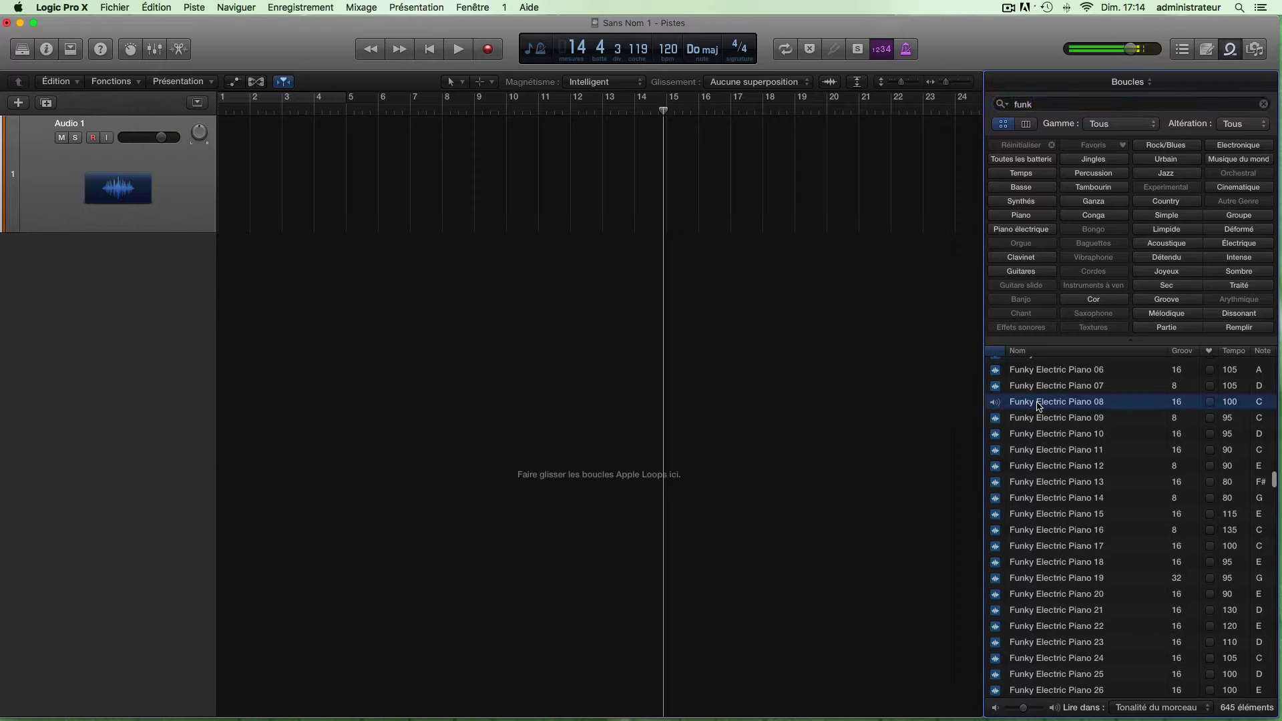
{"action": "left_click", "coordinate": [1074, 409]}
{"action": "left_click", "coordinate": [1265, 105]}
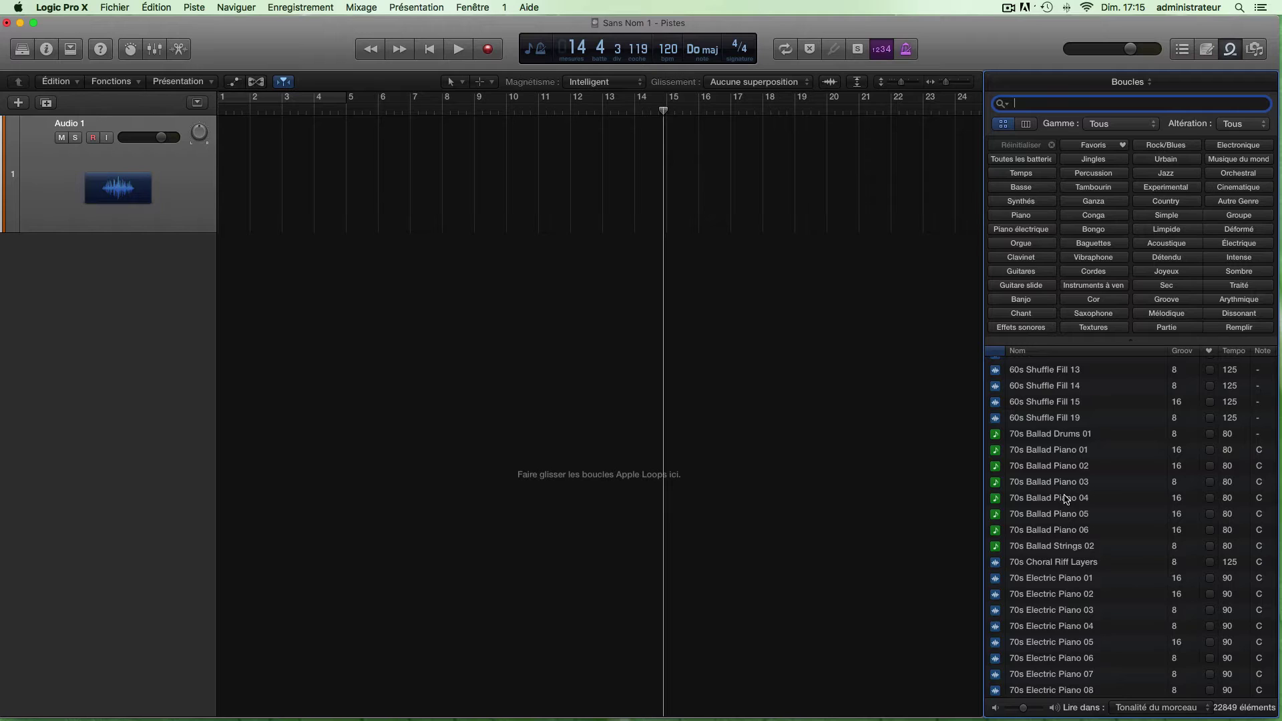
Place the audio loop 70s Choral Riff Layers on a new track at bar 3 and play it back
{"action": "scroll", "coordinate": [1066, 498], "scroll_direction": "down", "scroll_amount": 5}
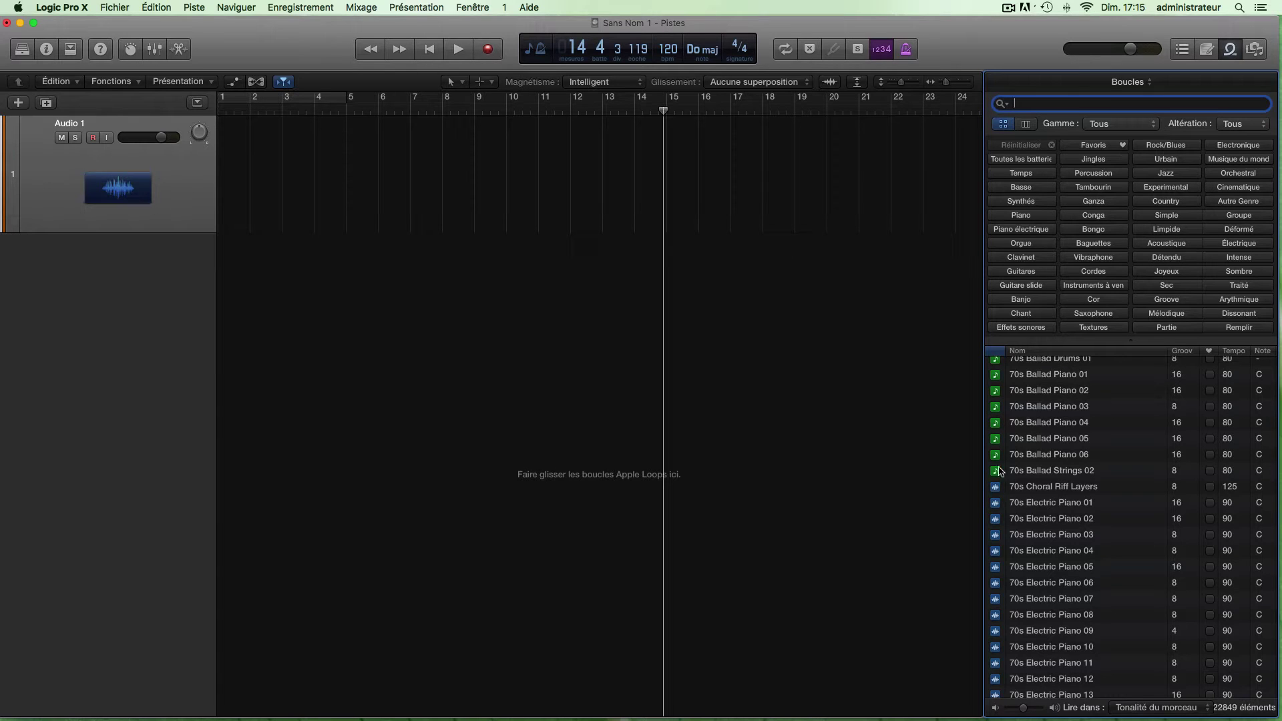
{"action": "left_click", "coordinate": [1032, 488]}
{"action": "left_click_drag", "start_coordinate": [1032, 493], "coordinate": [328, 274]}
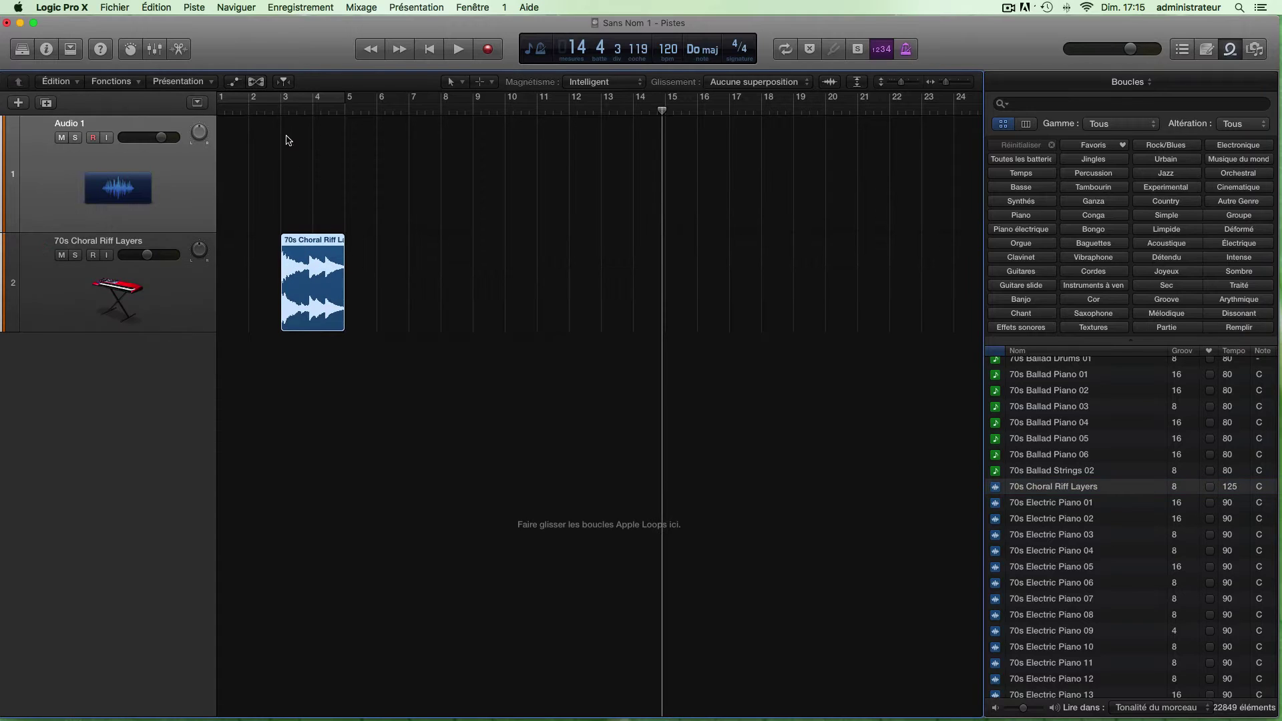
{"action": "left_click", "coordinate": [277, 112]}
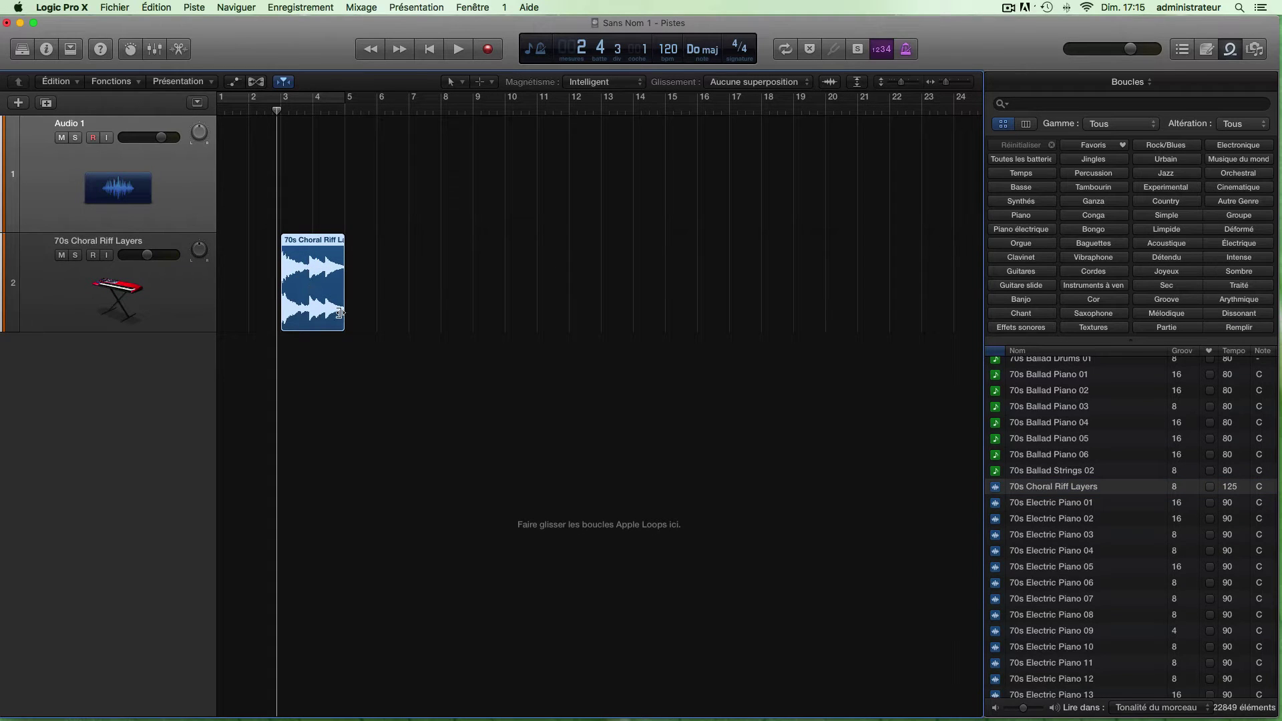
{"action": "key", "text": "space"}
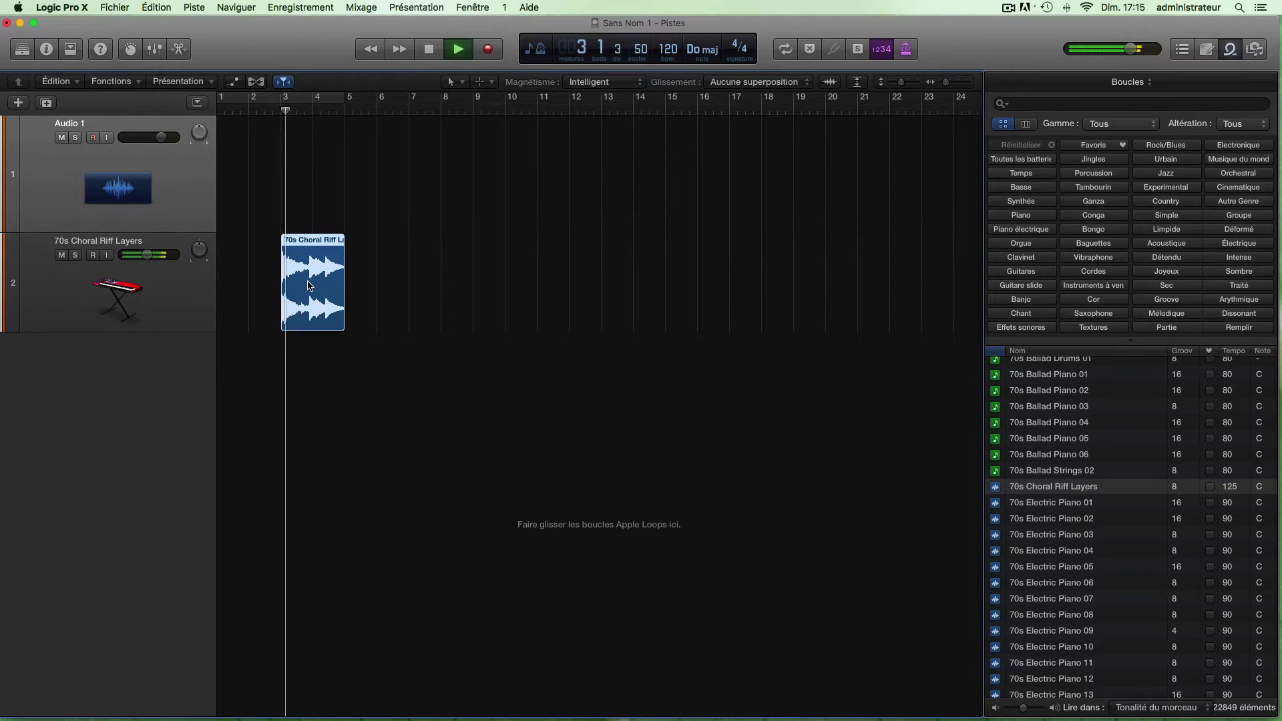
{"action": "key", "text": "space"}
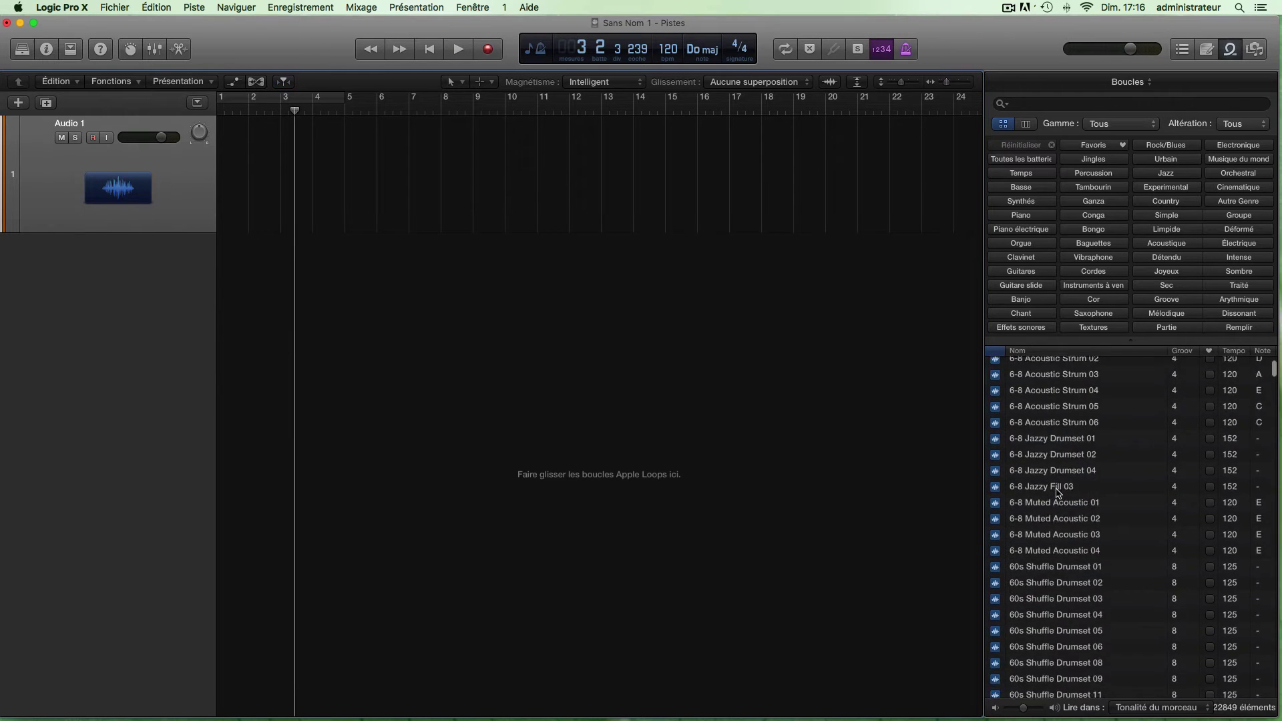
Preview the MIDI loop 2-Step Thump Beat FX 11 and place it on a new track at bar 2
{"action": "scroll", "coordinate": [1058, 493], "scroll_direction": "up", "scroll_amount": 5}
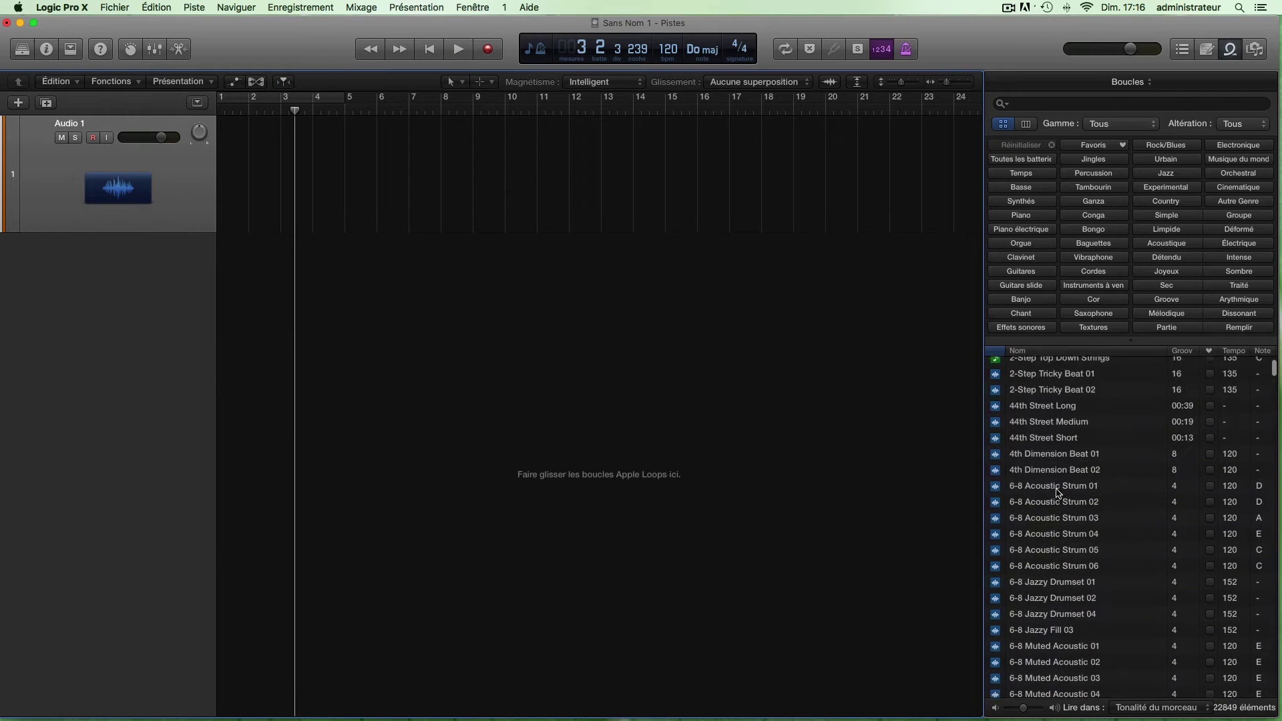
{"action": "scroll", "coordinate": [1057, 493], "scroll_direction": "down", "scroll_amount": 5}
{"action": "scroll", "coordinate": [1058, 493], "scroll_direction": "up", "scroll_amount": 5}
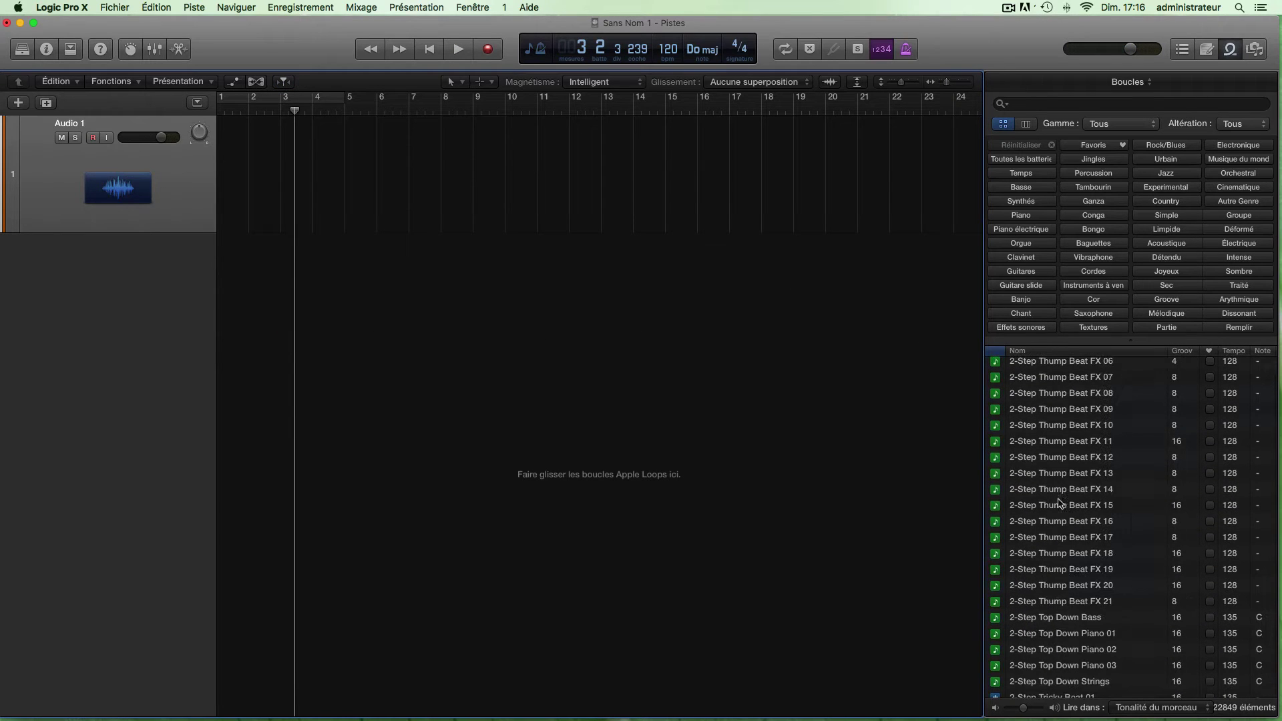
{"action": "left_click", "coordinate": [1043, 445]}
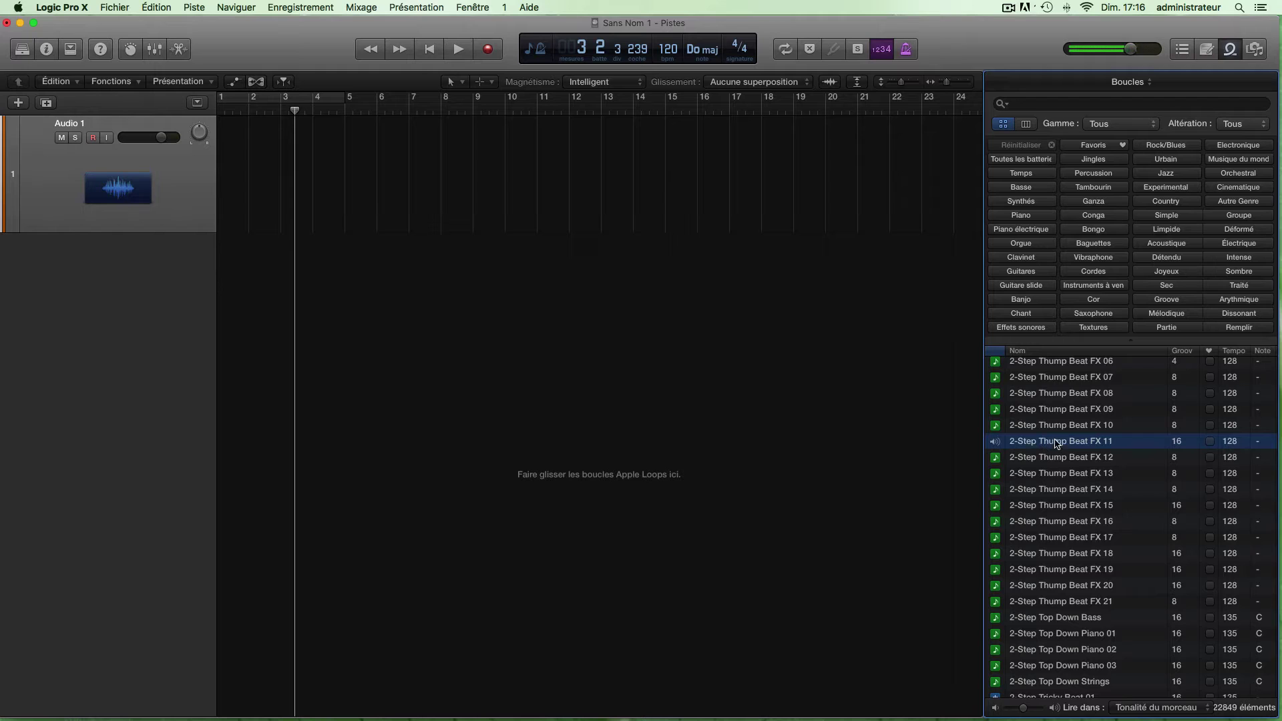
{"action": "left_click_drag", "start_coordinate": [1057, 444], "coordinate": [254, 279]}
Increase the height of the 2-Step Remix track and bring its whole region into view
{"action": "scroll", "coordinate": [345, 385], "scroll_direction": "right", "scroll_amount": 2}
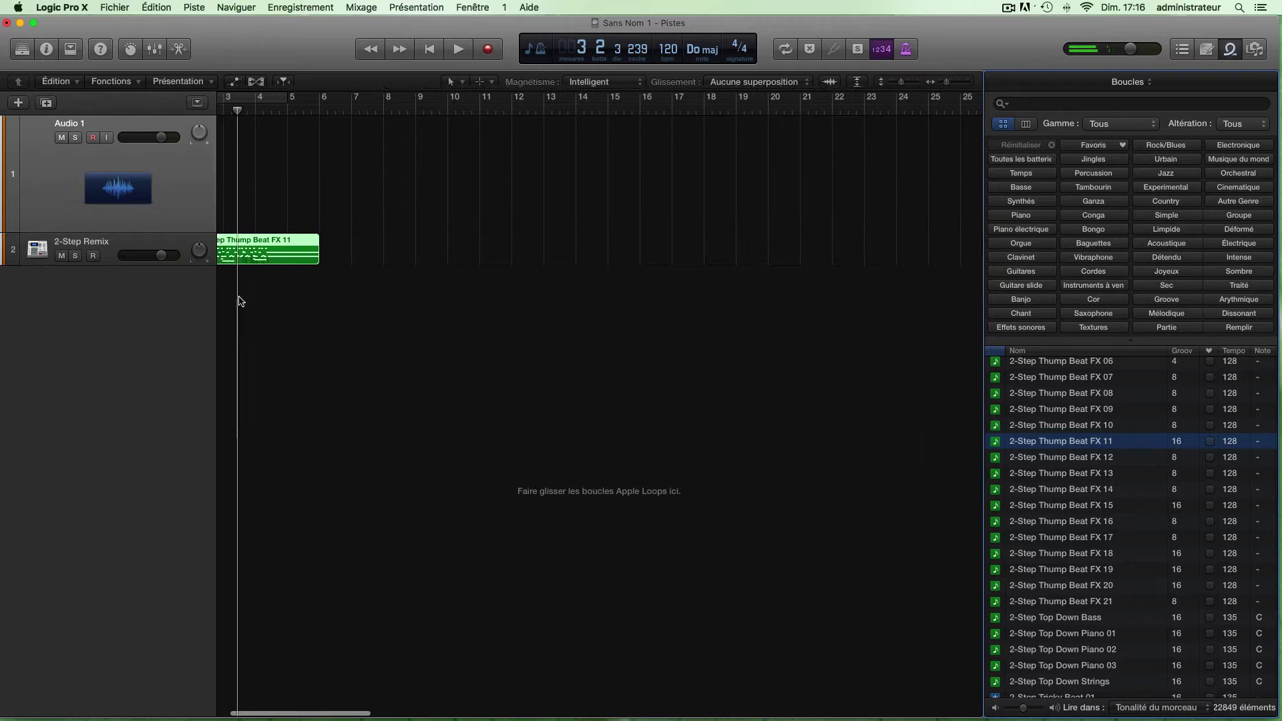
{"action": "left_click_drag", "start_coordinate": [120, 265], "coordinate": [120, 286]}
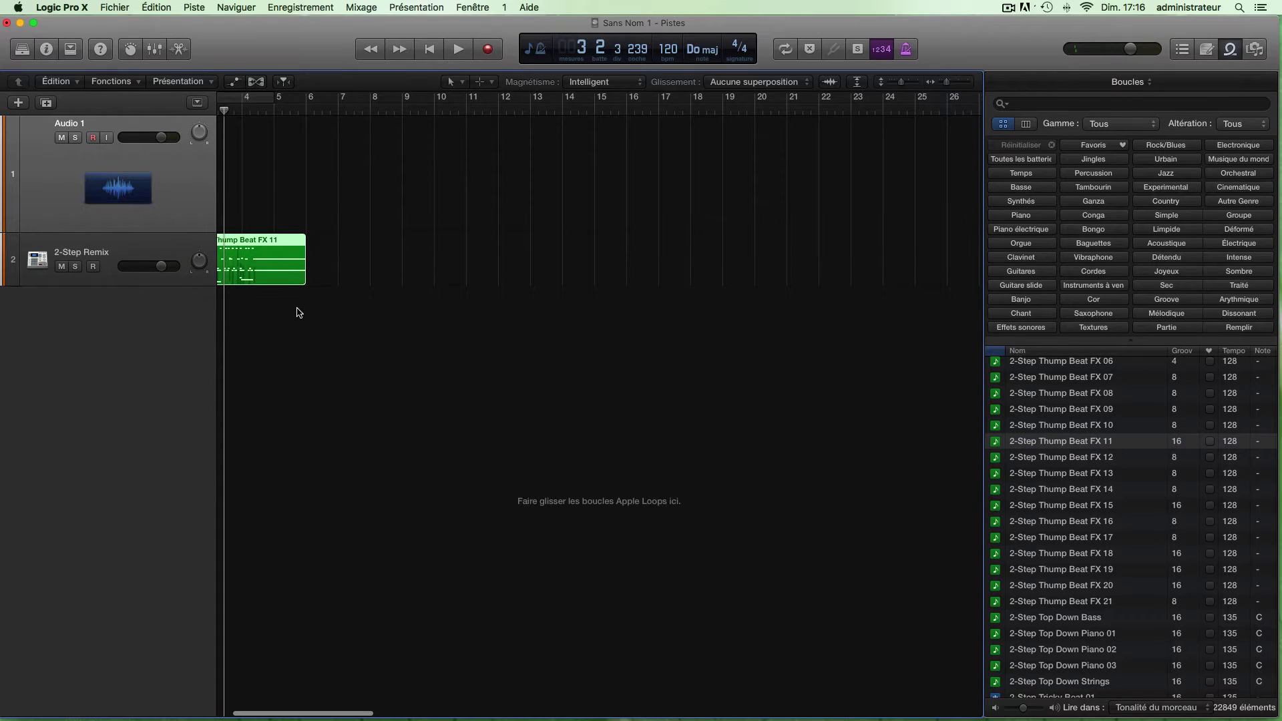
{"action": "scroll", "coordinate": [294, 307], "scroll_direction": "left", "scroll_amount": 3}
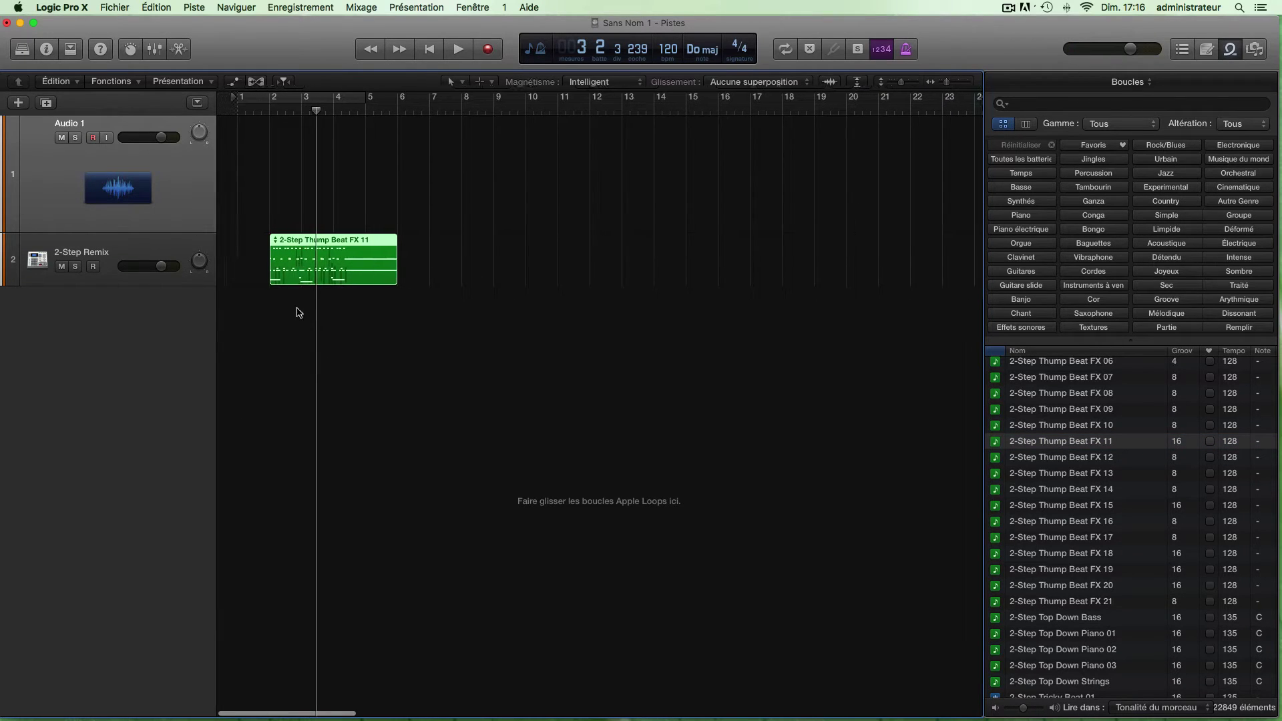
Open the 2-Step Thump Beat FX 11 region in the piano roll, select its 2-Step Remix track, and play it briefly
{"action": "double_click", "coordinate": [280, 269]}
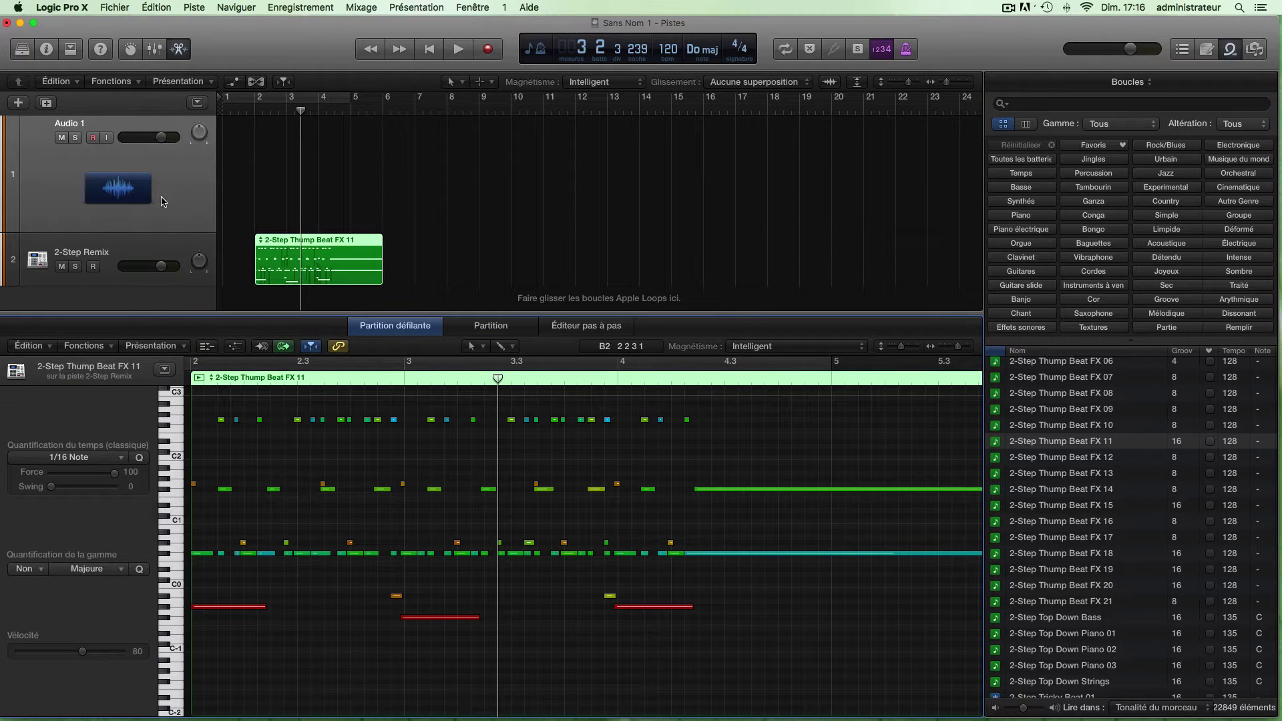
{"action": "left_click", "coordinate": [137, 255]}
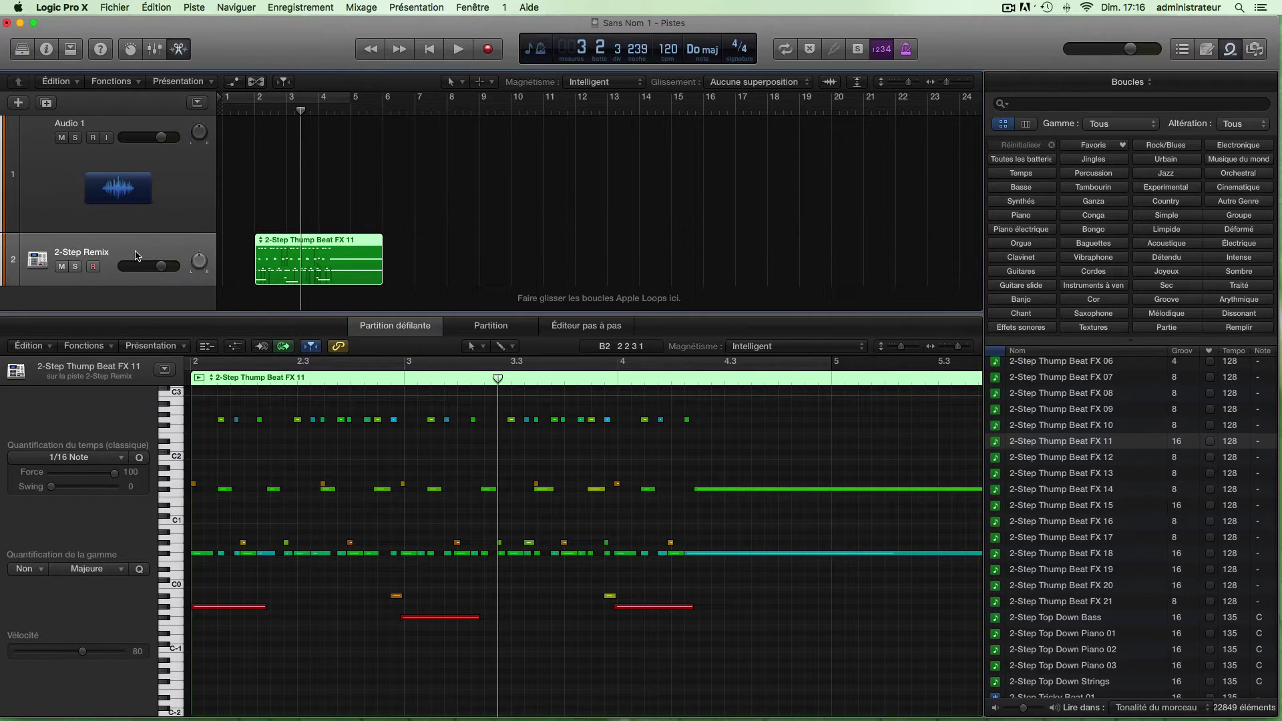
{"action": "left_click", "coordinate": [256, 112]}
{"action": "key", "text": "space"}
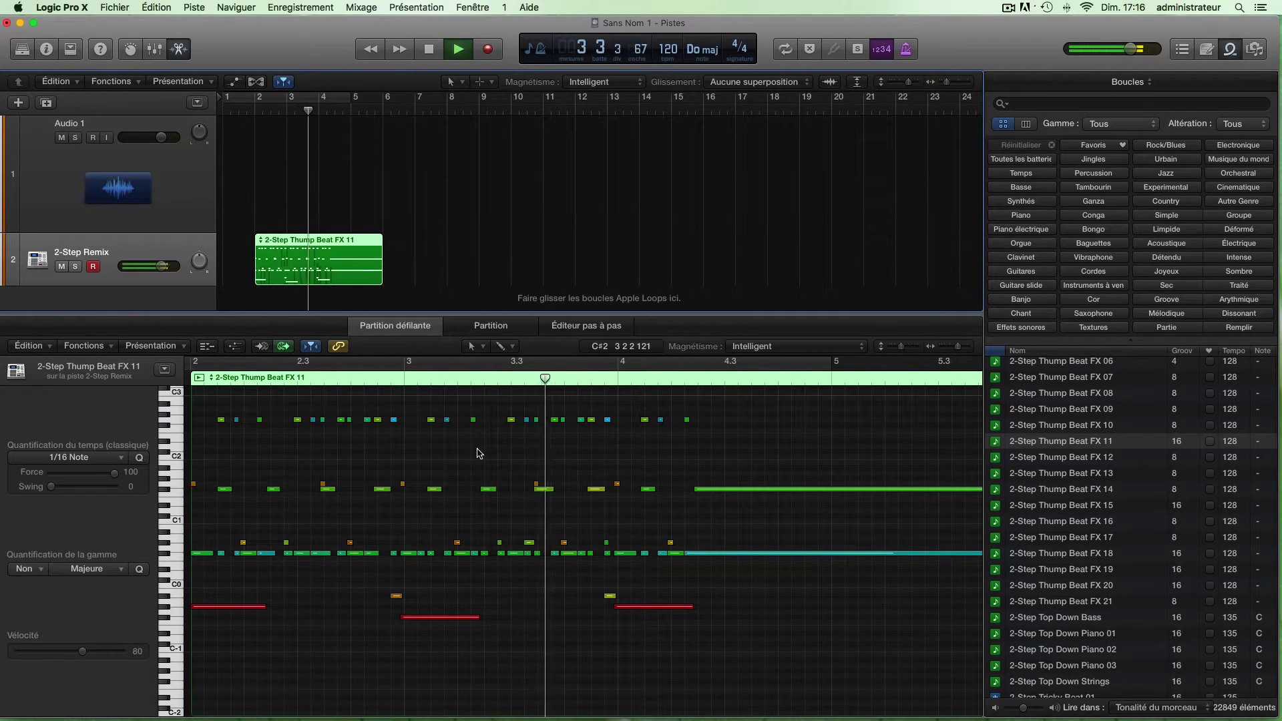
{"action": "key", "text": "space"}
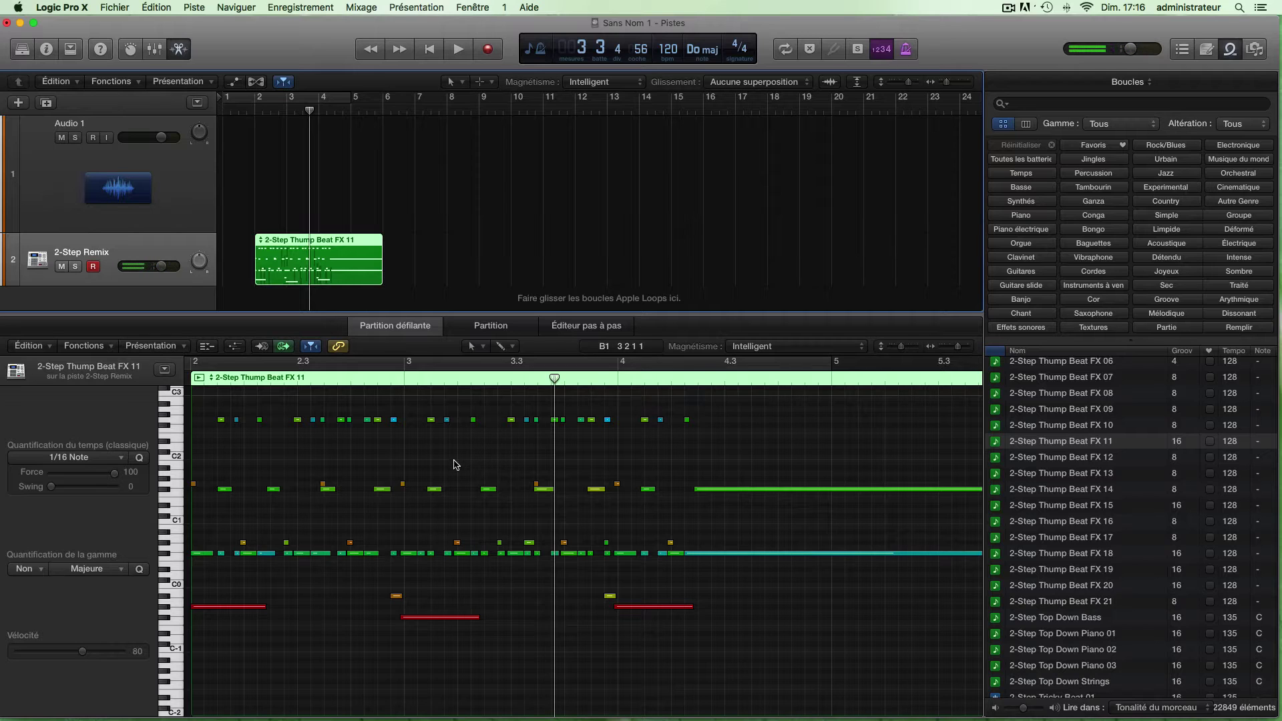
Raise one mid-region note to just above C2 and transpose all G2 notes up one semitone to G#2
{"action": "scroll", "coordinate": [454, 465], "scroll_direction": "up", "scroll_amount": 5}
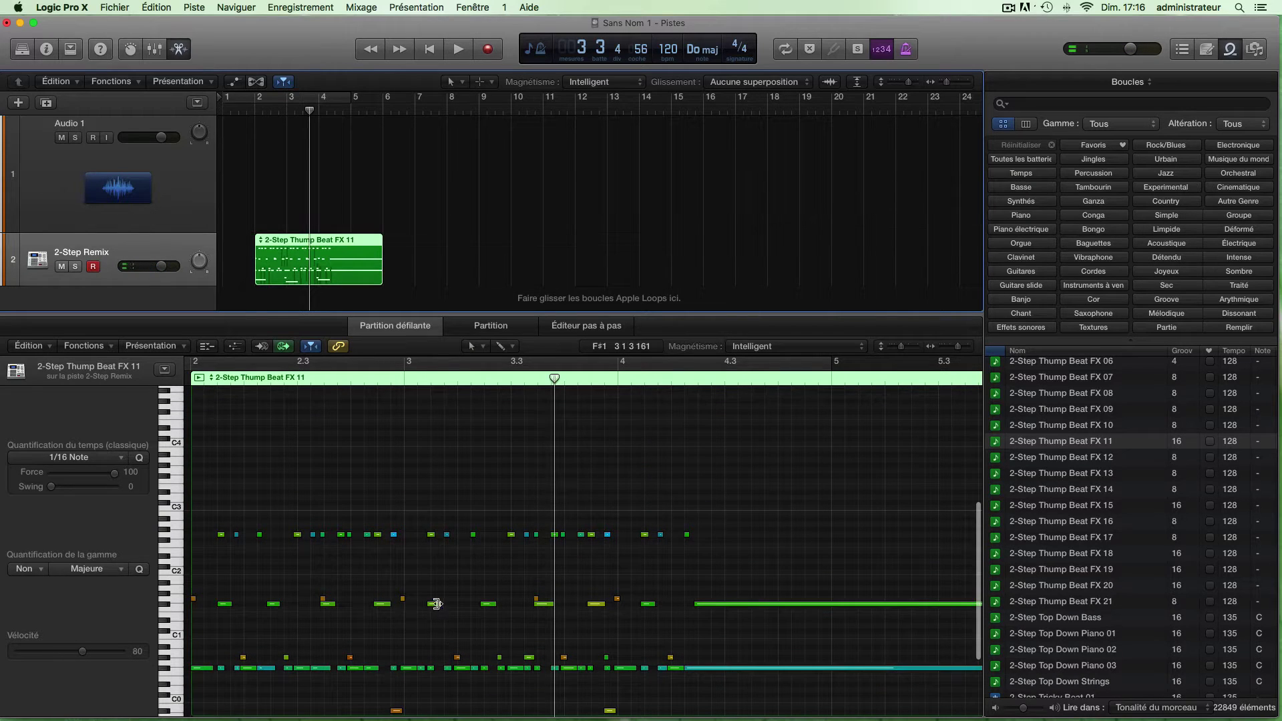
{"action": "left_click_drag", "start_coordinate": [437, 603], "coordinate": [438, 566]}
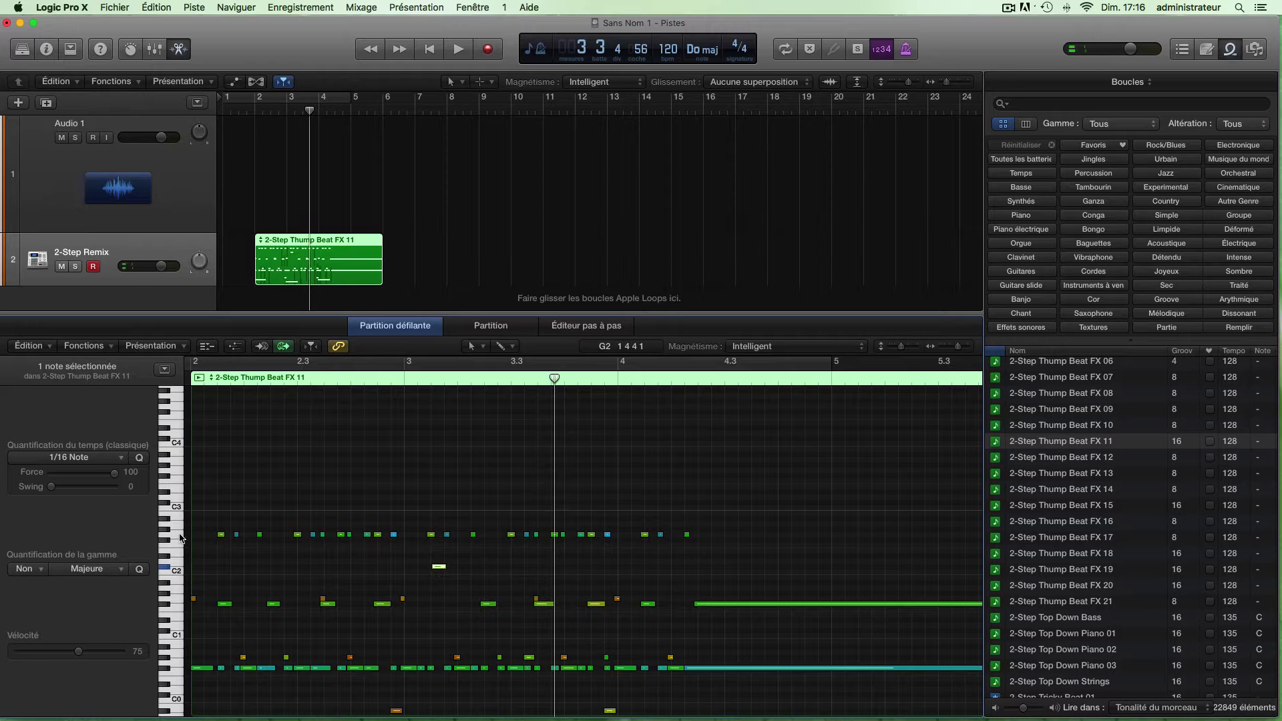
{"action": "left_click", "coordinate": [179, 535]}
{"action": "left_click", "coordinate": [164, 533]}
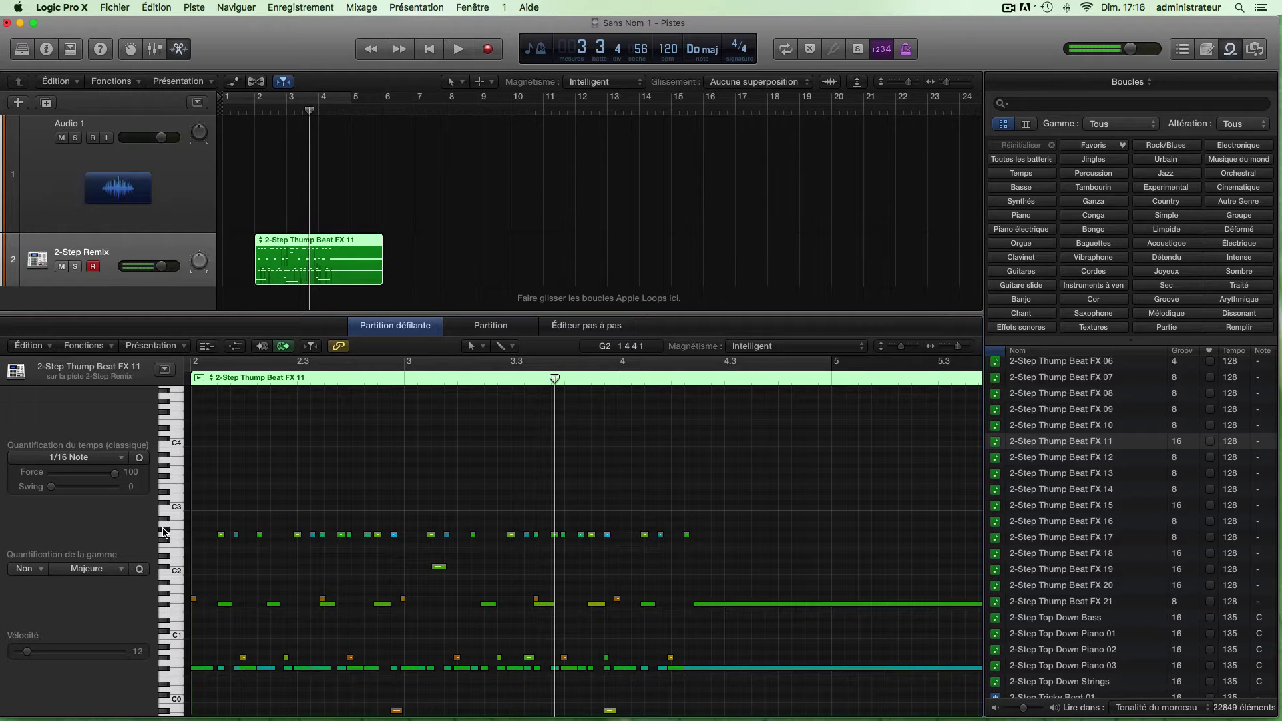
{"action": "left_click", "coordinate": [169, 533]}
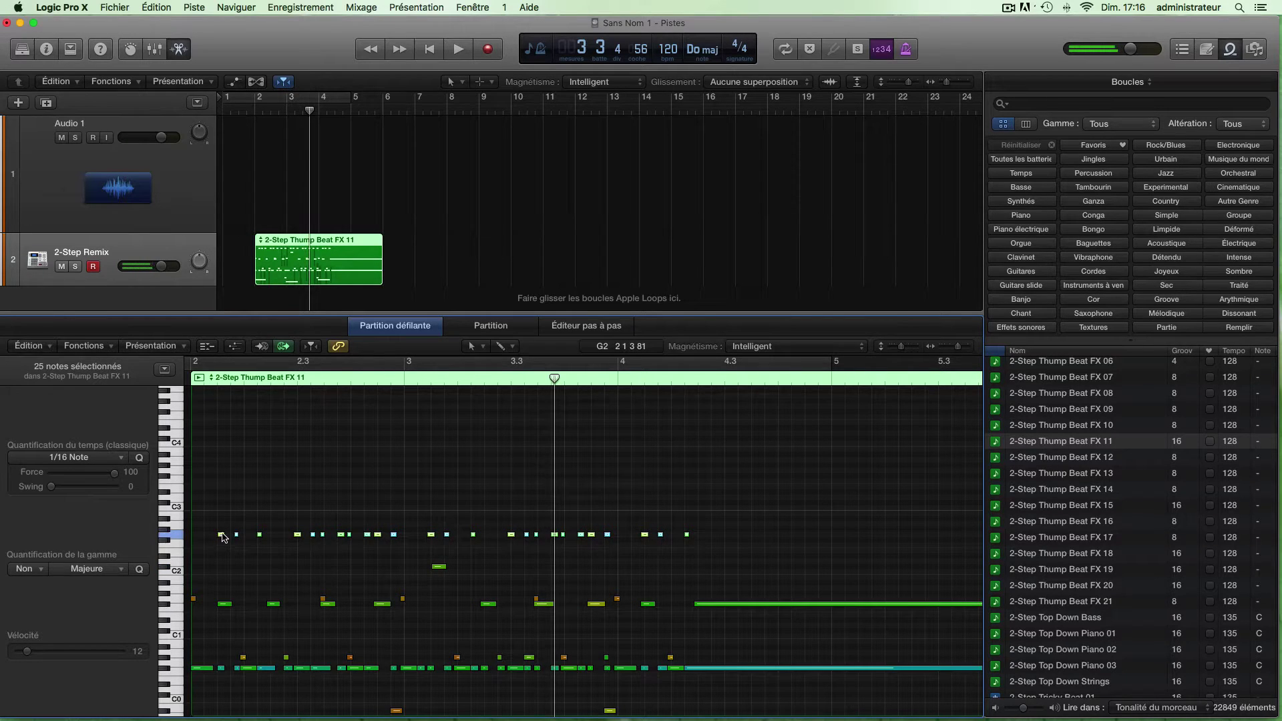
{"action": "left_click_drag", "start_coordinate": [222, 535], "coordinate": [222, 529]}
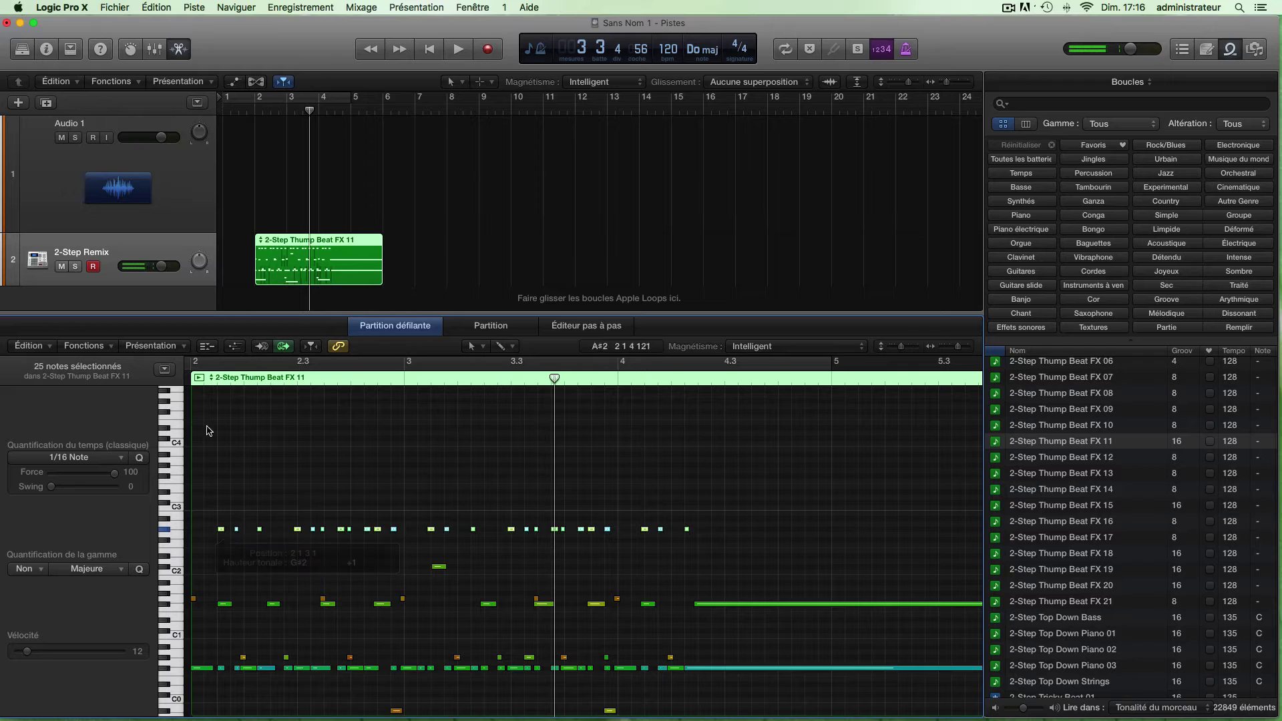
Audition the 2-Step Thump Beat FX 11 region in the piano roll, stop playback, and close the editor
{"action": "left_click", "coordinate": [199, 379]}
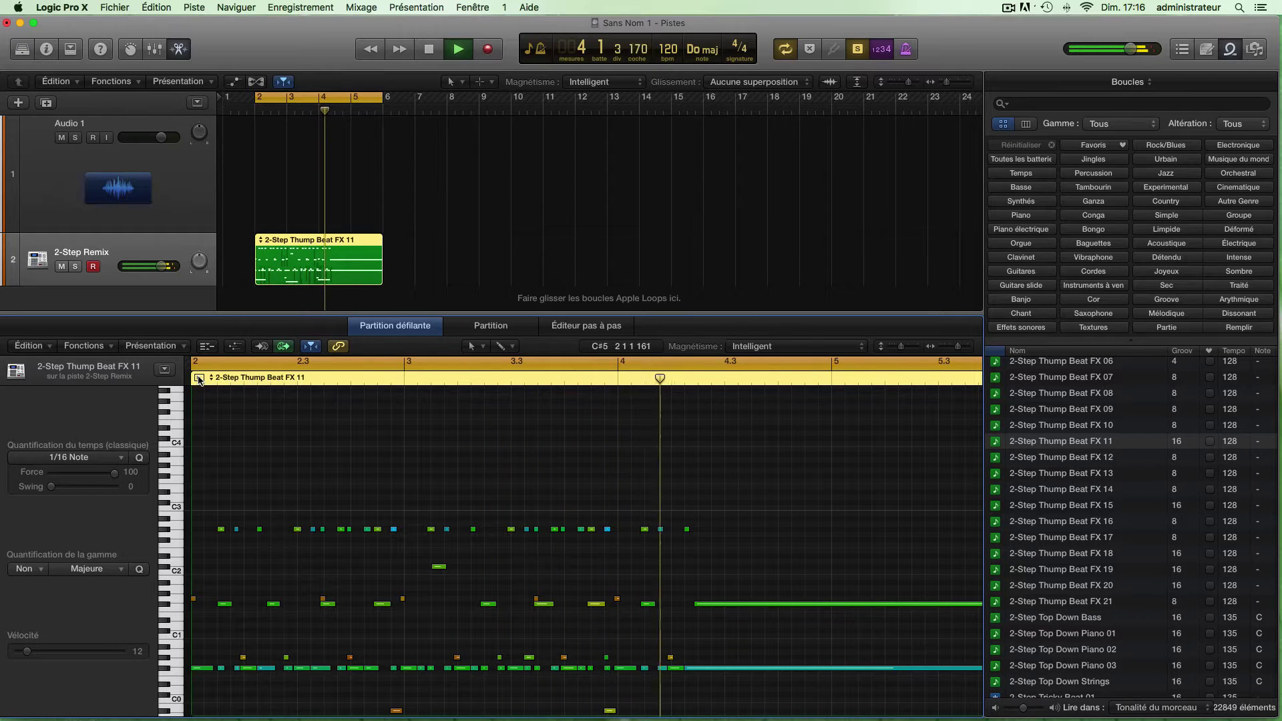
{"action": "left_click", "coordinate": [199, 379]}
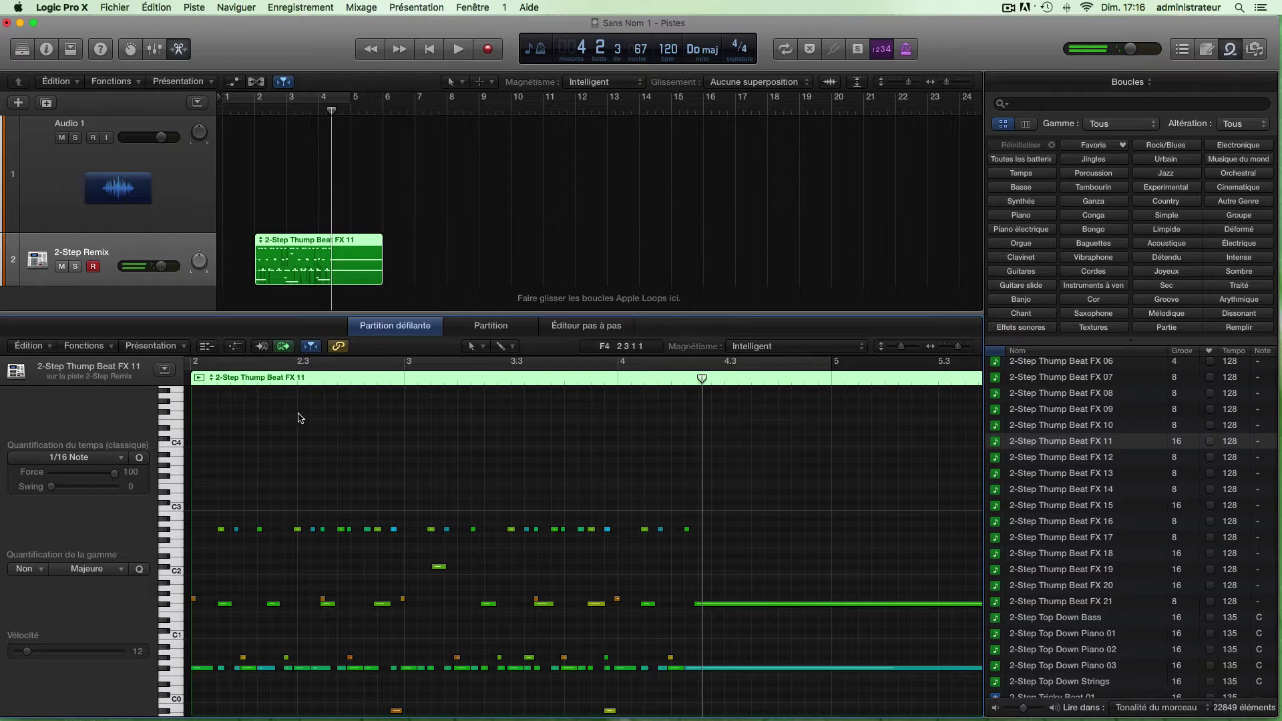
{"action": "key", "text": "p"}
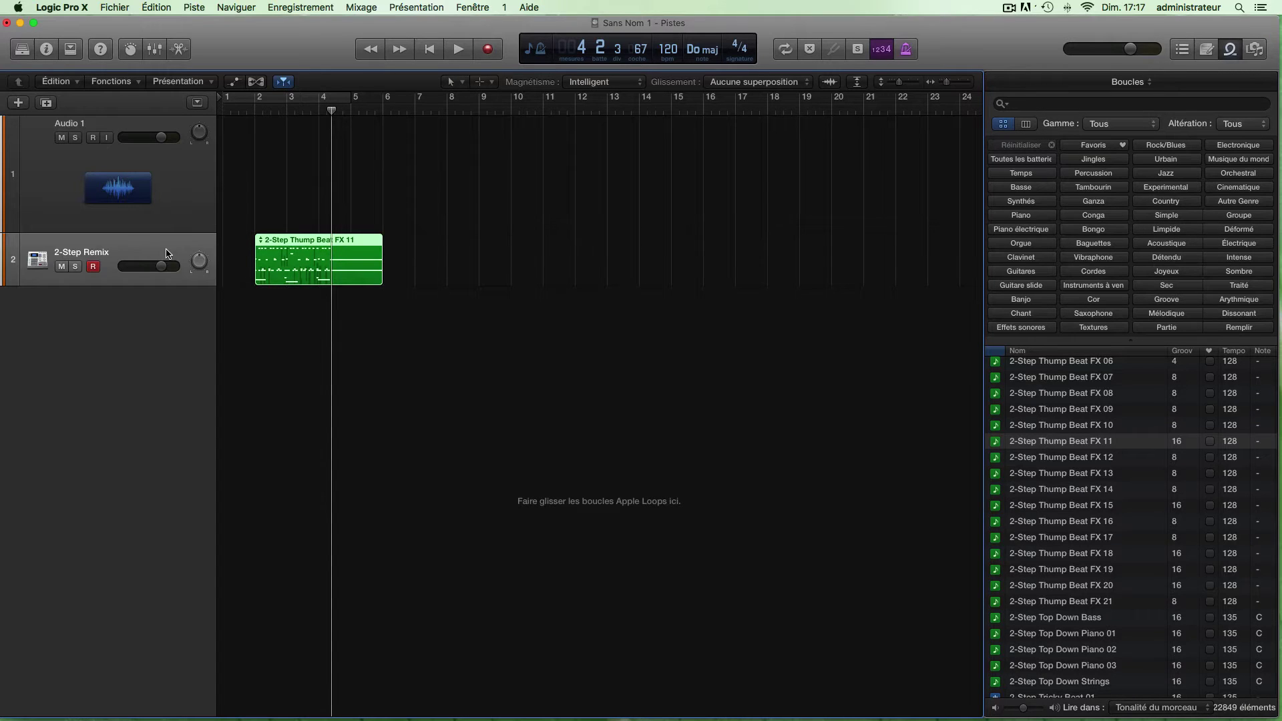
View the 2-Step Remix patch in the Library, and display the track's channel strip in the inspector
{"action": "scroll", "coordinate": [99, 219], "scroll_direction": "right", "scroll_amount": 1}
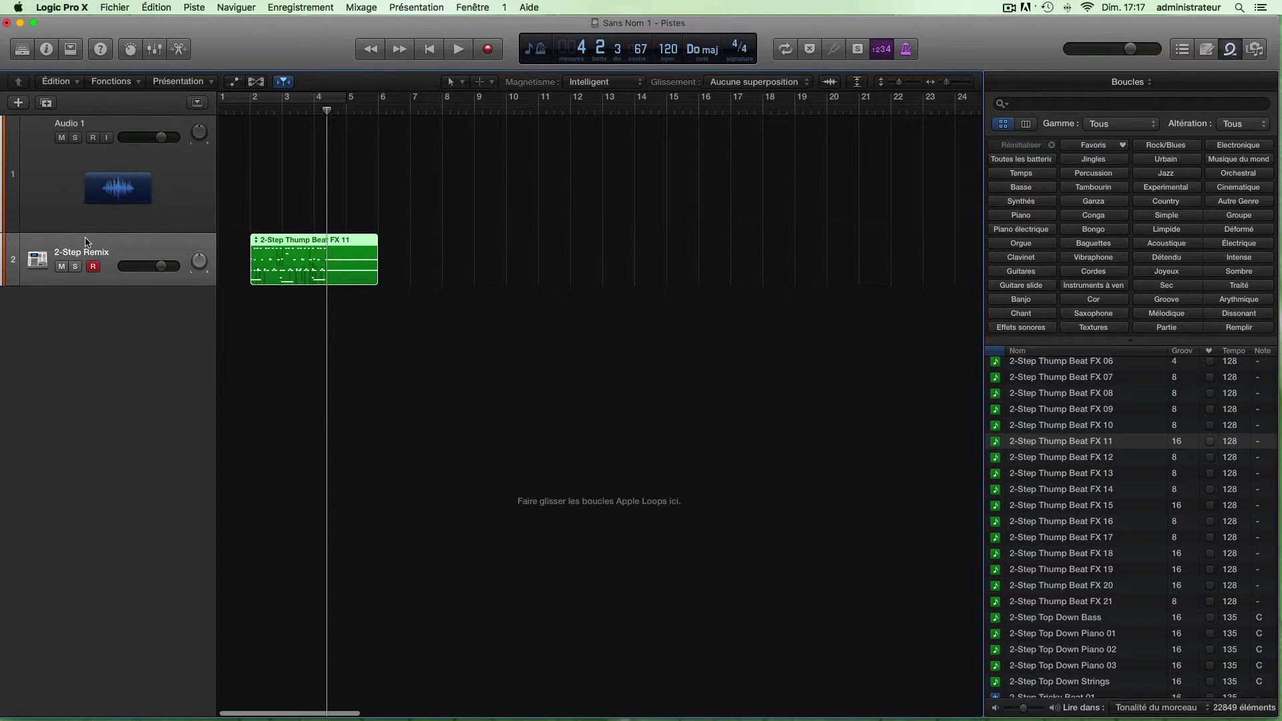
{"action": "left_click", "coordinate": [21, 50]}
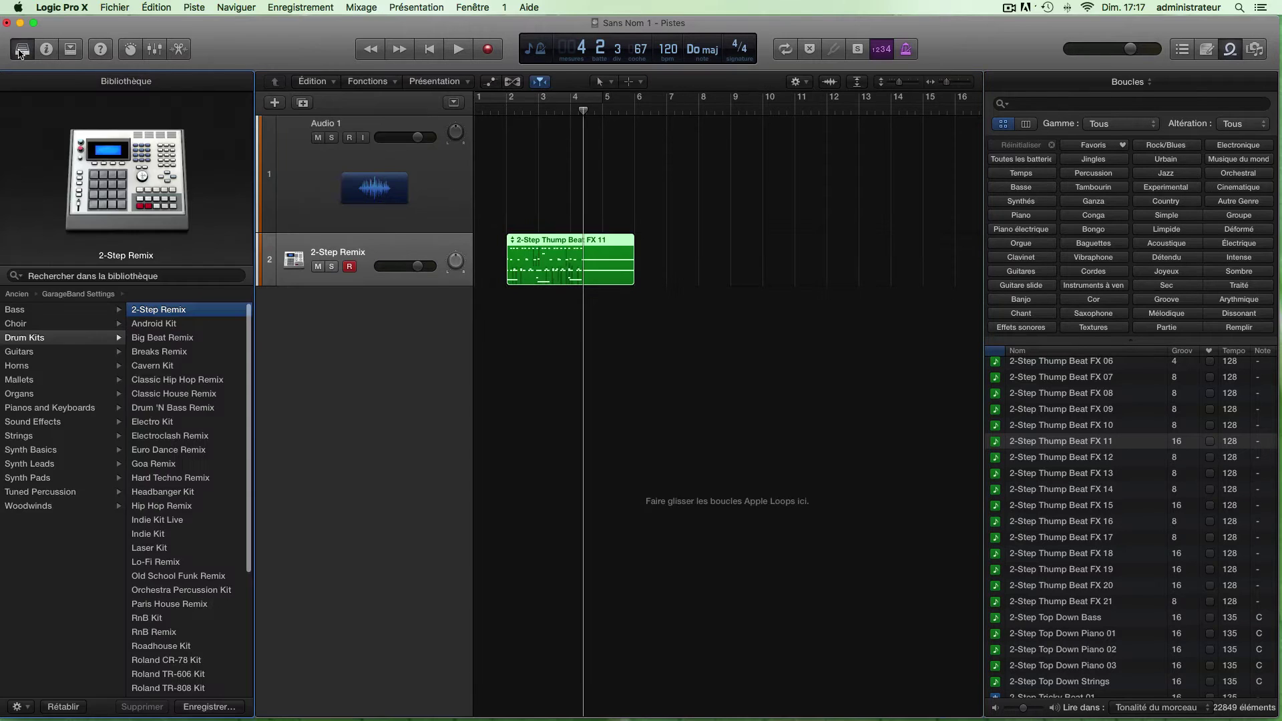
{"action": "left_click", "coordinate": [22, 50]}
{"action": "left_click", "coordinate": [46, 50]}
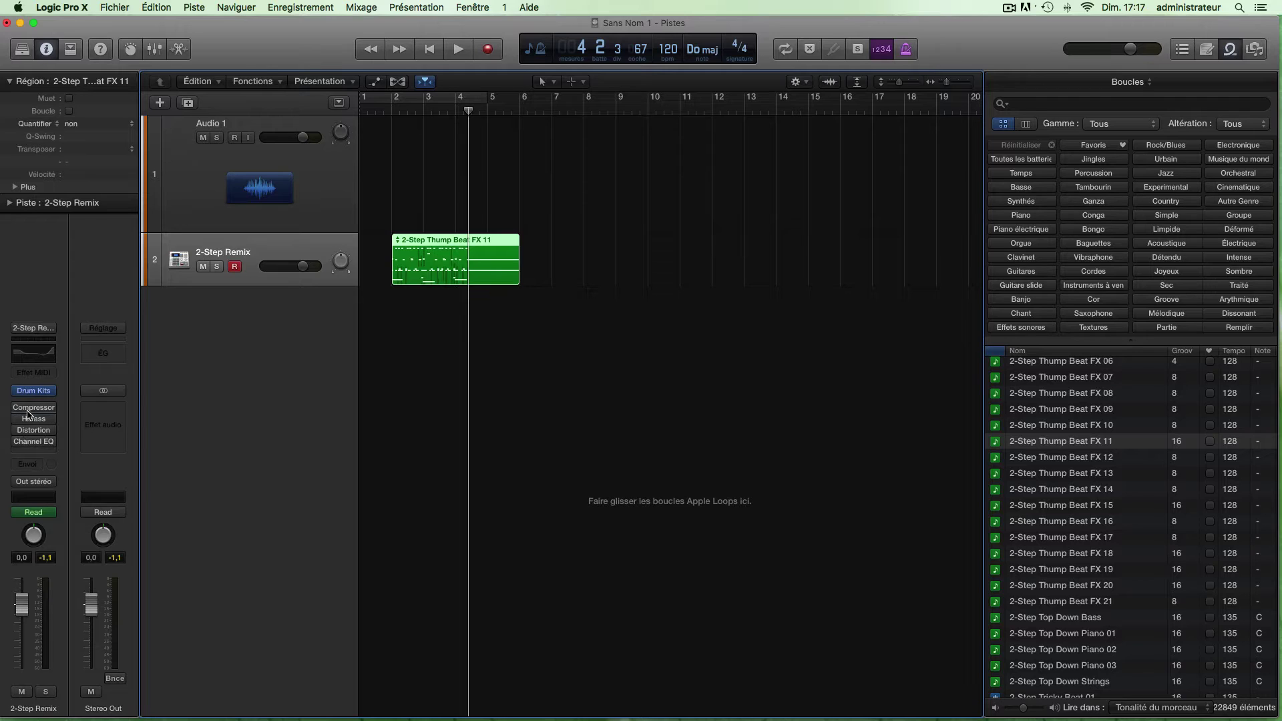
Play the region from just before bar 2 while switching Compressor, HiPass and Distortion on and off on the 2-Step Remix channel strip
{"action": "key", "text": "space"}
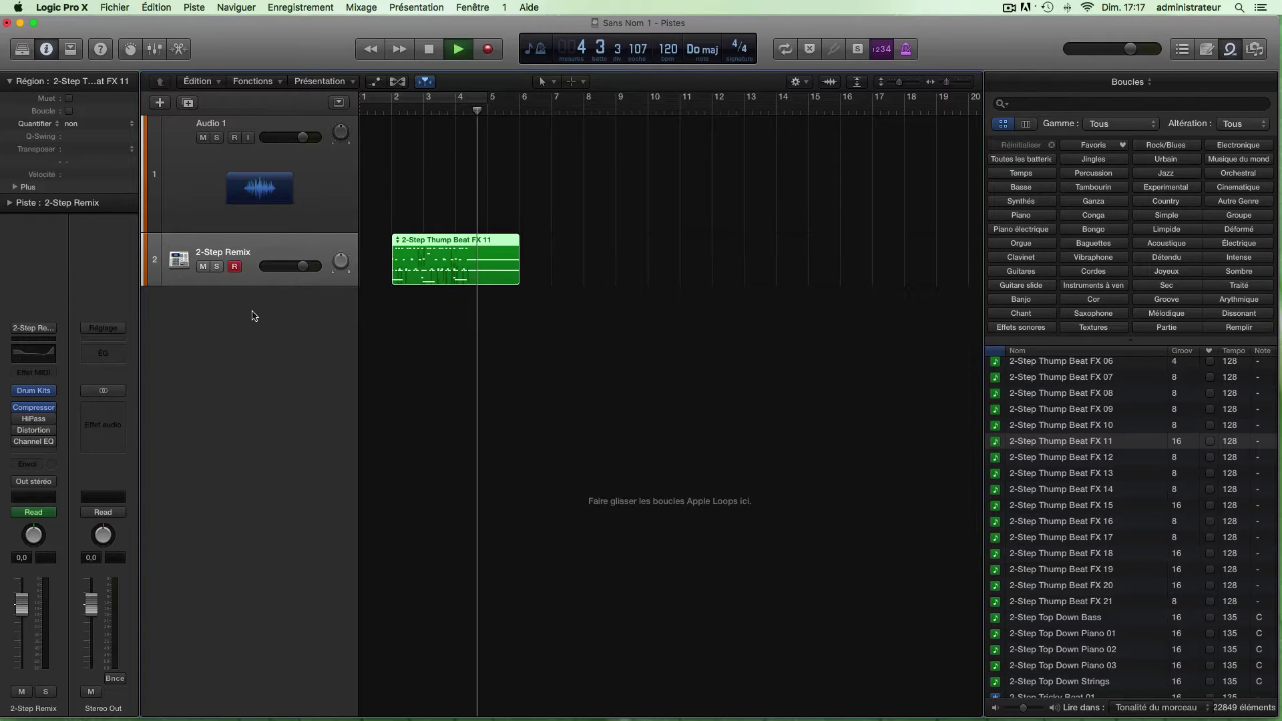
{"action": "key", "text": "space"}
{"action": "left_click_drag", "start_coordinate": [389, 112], "coordinate": [383, 111]}
{"action": "key", "text": "space"}
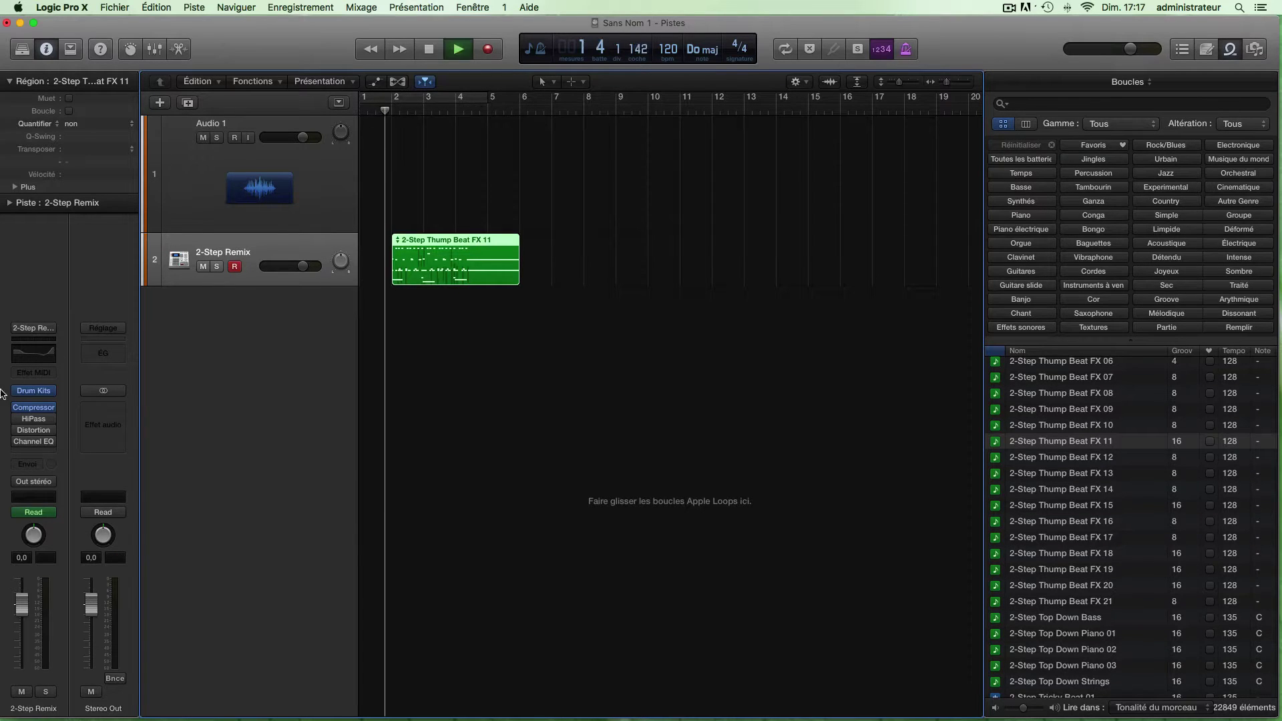
{"action": "left_click", "coordinate": [16, 430]}
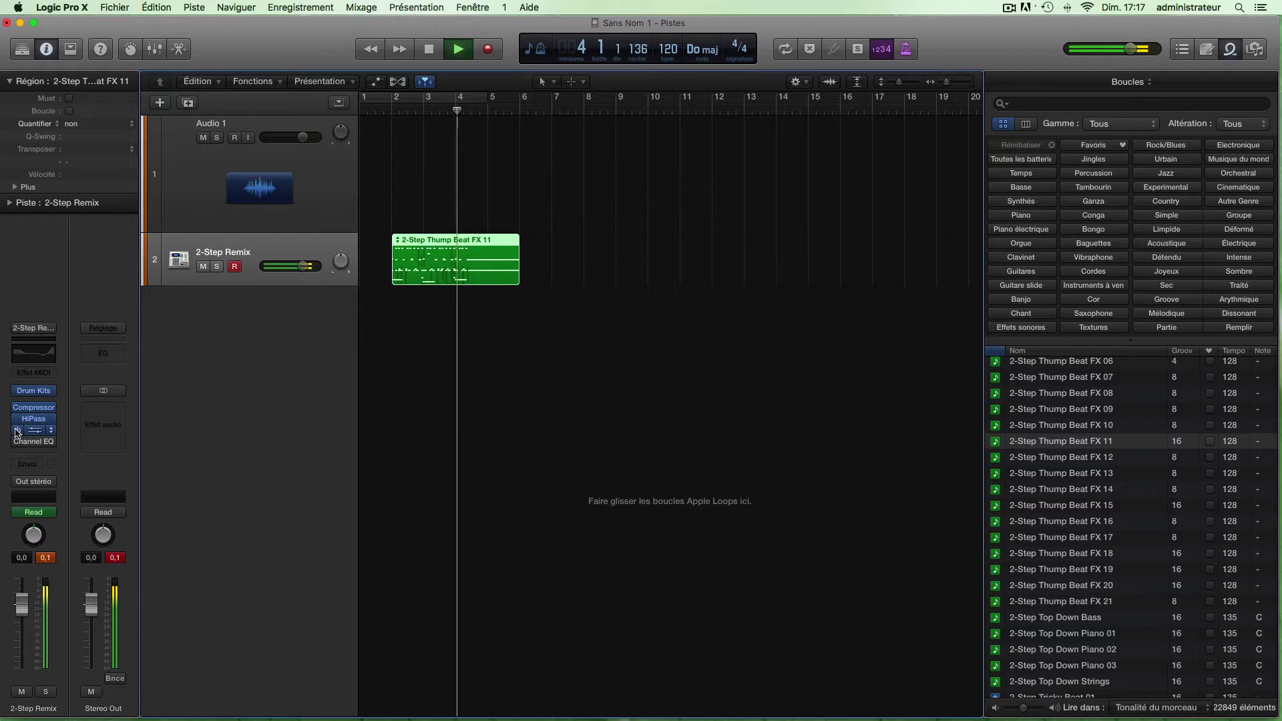
{"action": "left_click", "coordinate": [17, 430]}
{"action": "left_click", "coordinate": [17, 419]}
{"action": "left_click", "coordinate": [17, 408]}
{"action": "key", "text": "space"}
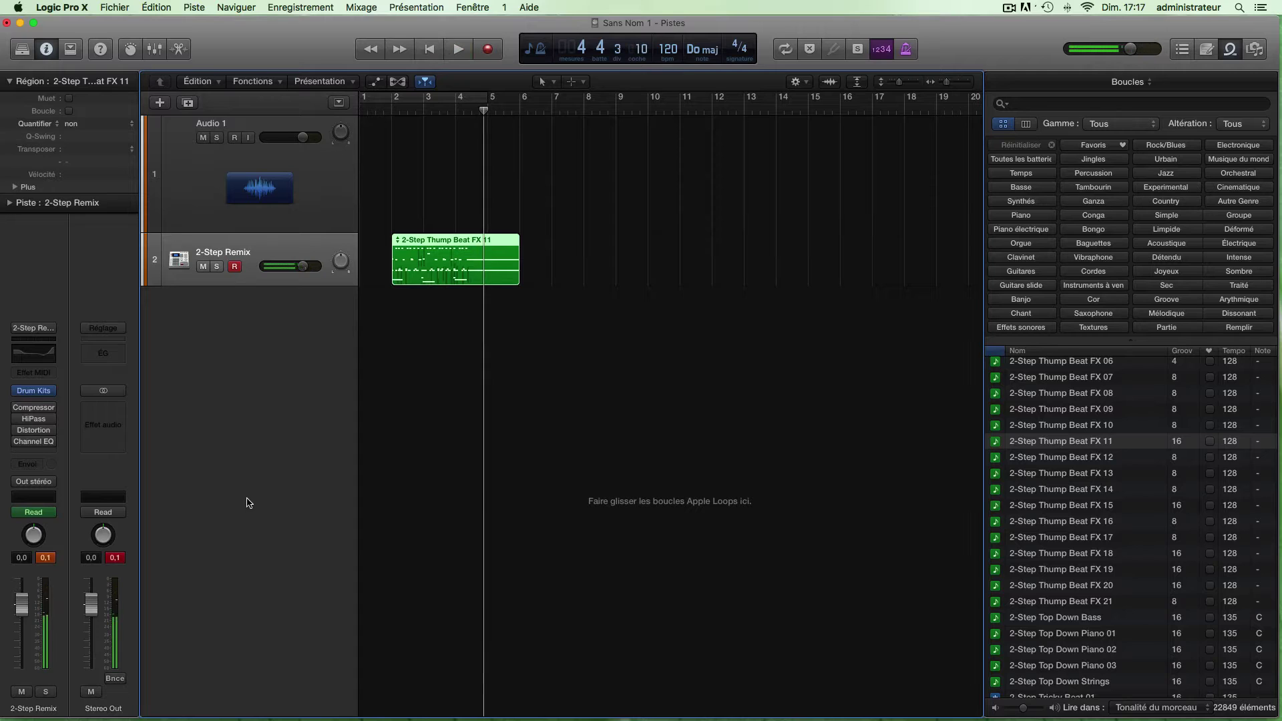
Hide the inspector and delete the 2-Step Remix track with its loop region
{"action": "left_click", "coordinate": [46, 49]}
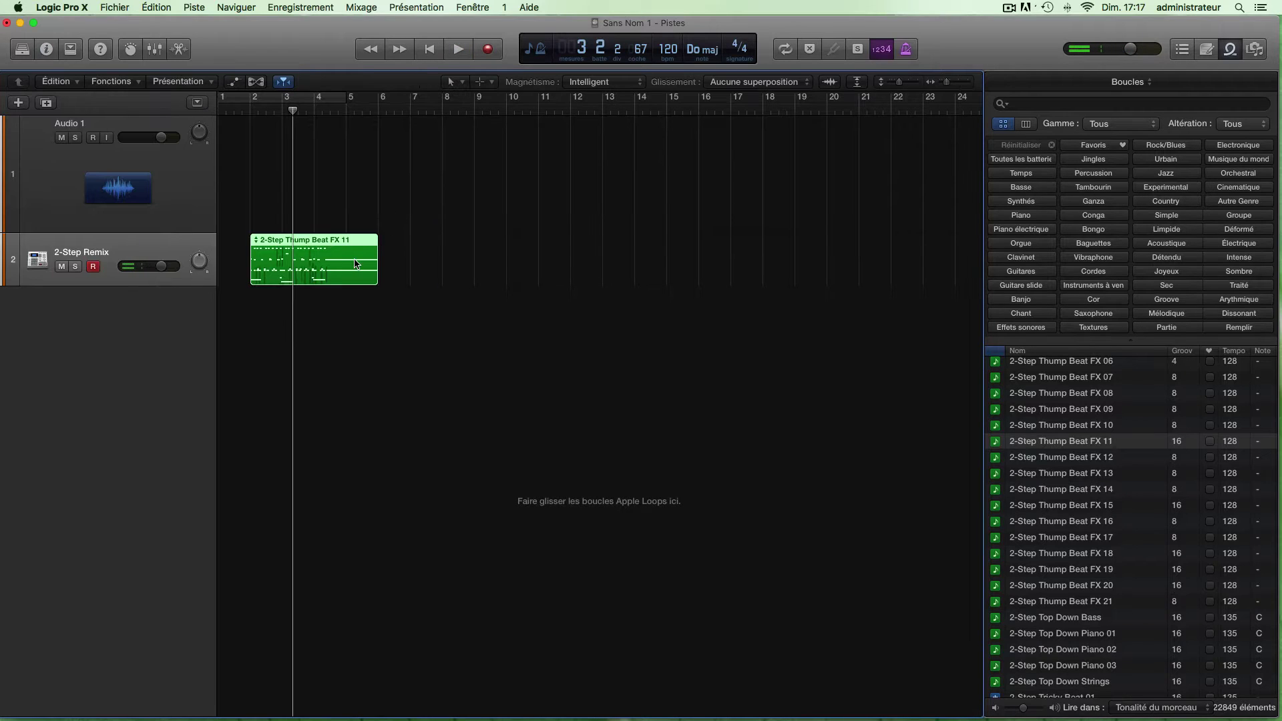
{"action": "key", "text": "Delete"}
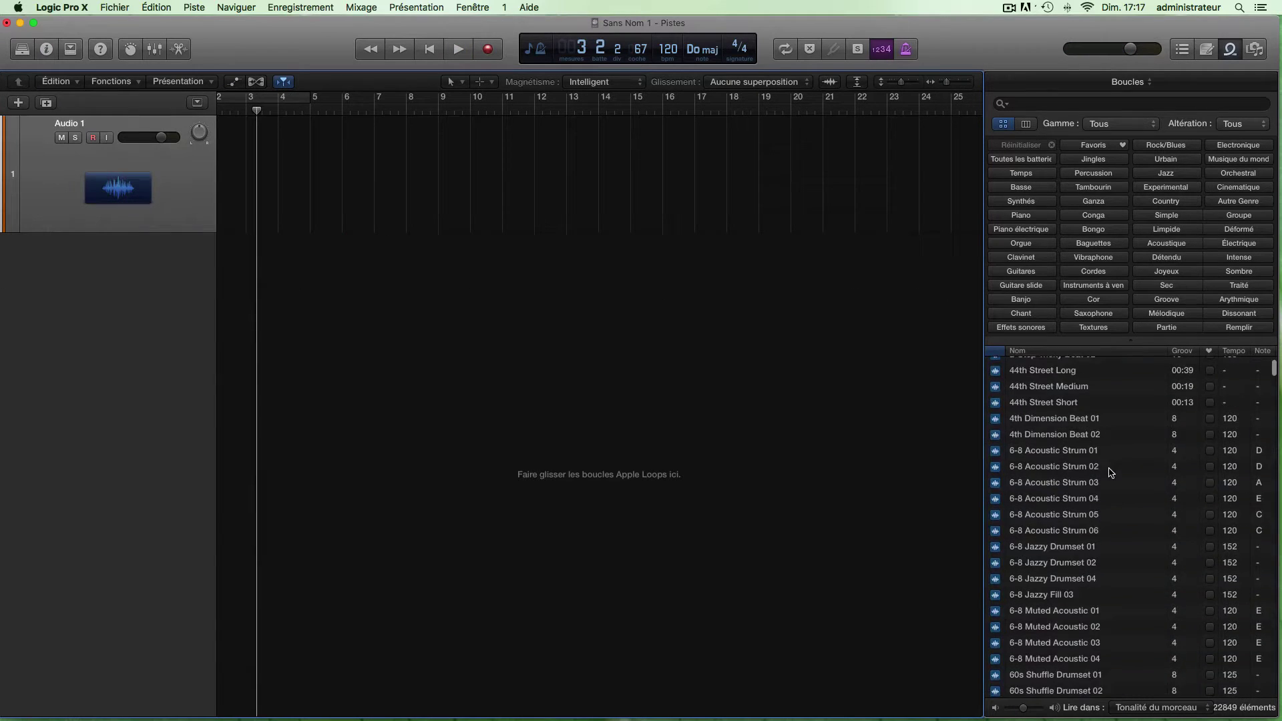
Filter the loops by all drums, preview Abstract Atmosphere 101 and Acoustic Layers Beat 01, and remove the filter
{"action": "scroll", "coordinate": [1109, 469], "scroll_direction": "up", "scroll_amount": 20}
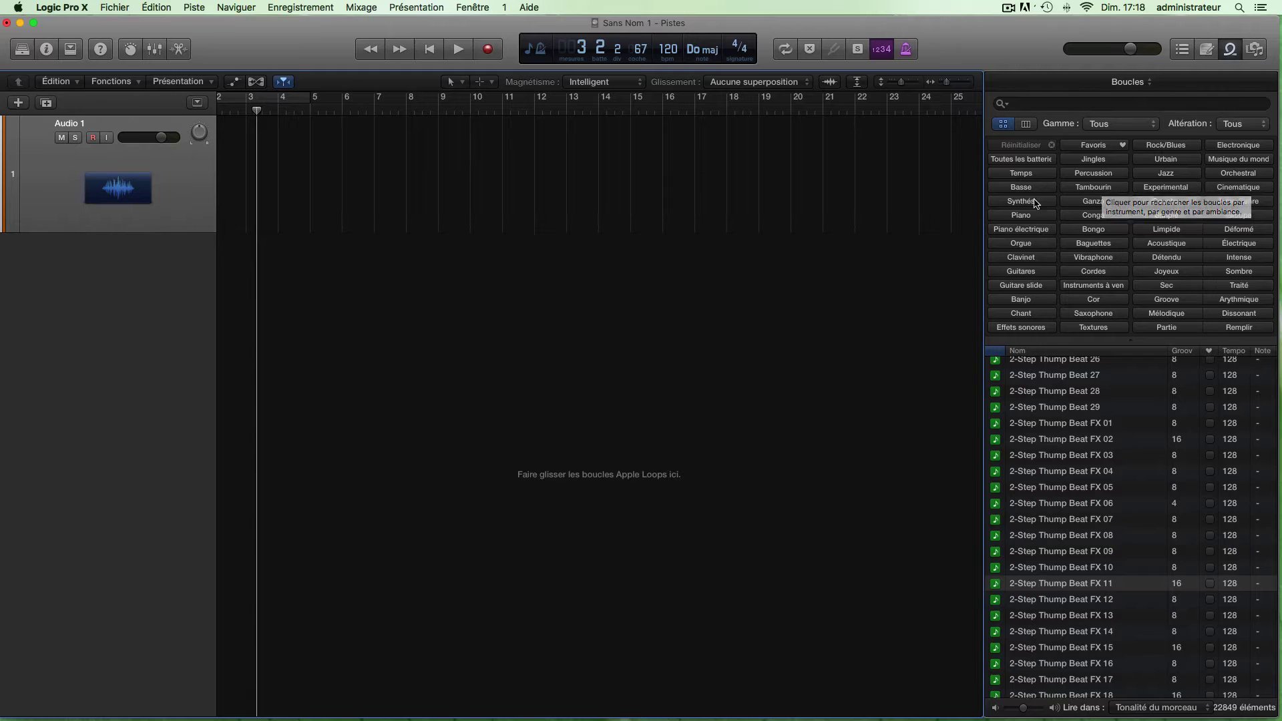
{"action": "left_click", "coordinate": [1016, 161]}
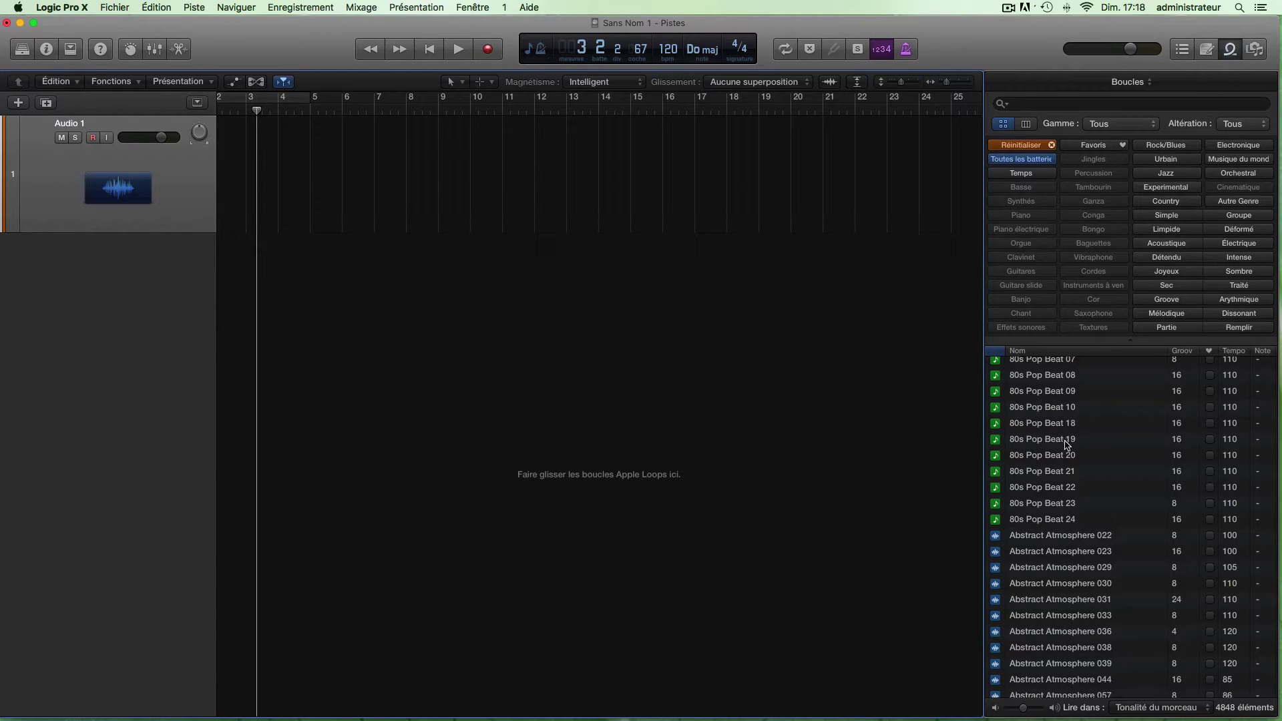
{"action": "scroll", "coordinate": [1062, 471], "scroll_direction": "down", "scroll_amount": 6}
{"action": "left_click", "coordinate": [1063, 471]}
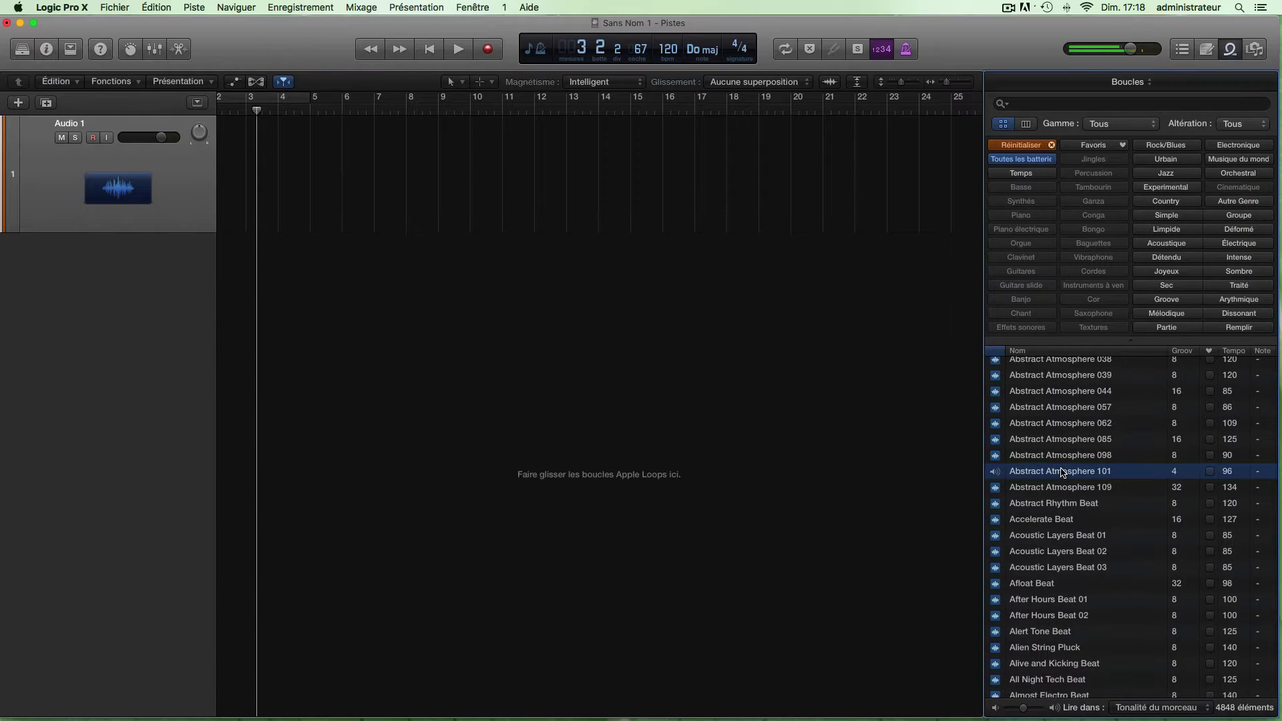
{"action": "left_click", "coordinate": [1062, 533]}
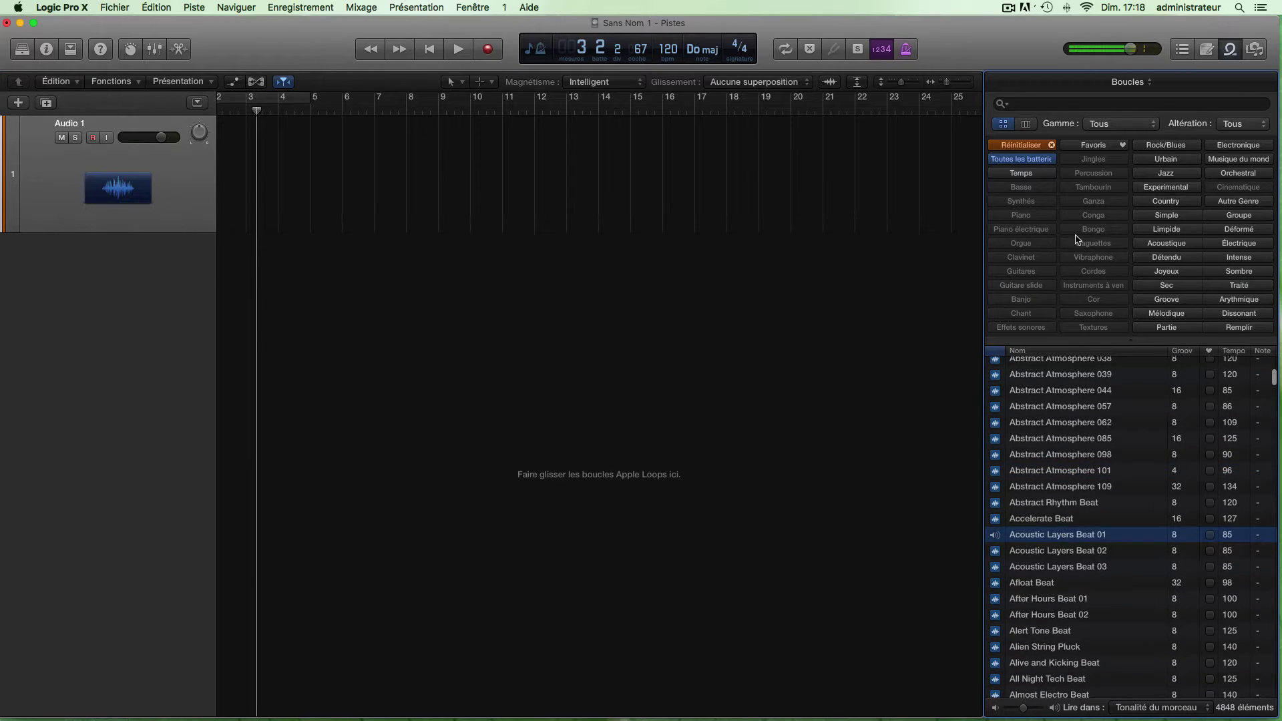
{"action": "left_click", "coordinate": [1027, 159]}
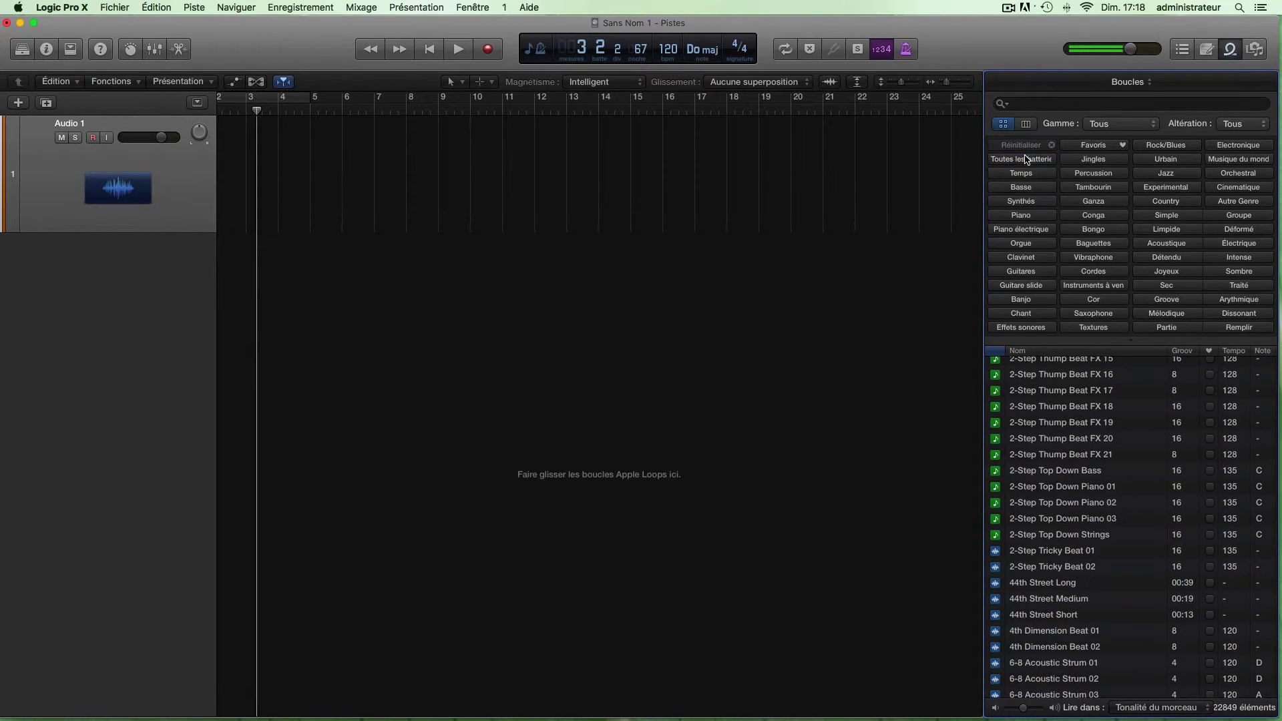
{"action": "scroll", "coordinate": [1026, 445], "scroll_direction": "up", "scroll_amount": 15}
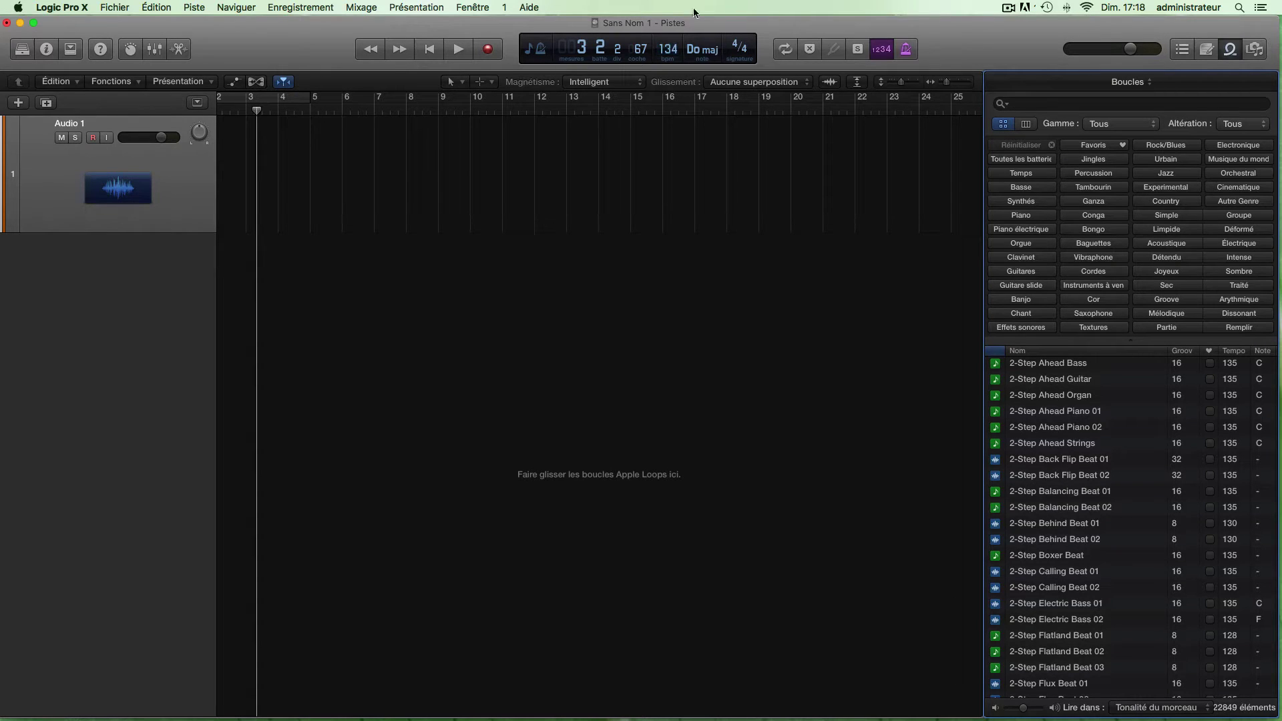
Preview the loop 2-Step Back Flip Beat 01 while changing the project tempo to 99 and 104 BPM
{"action": "left_click", "coordinate": [1037, 461]}
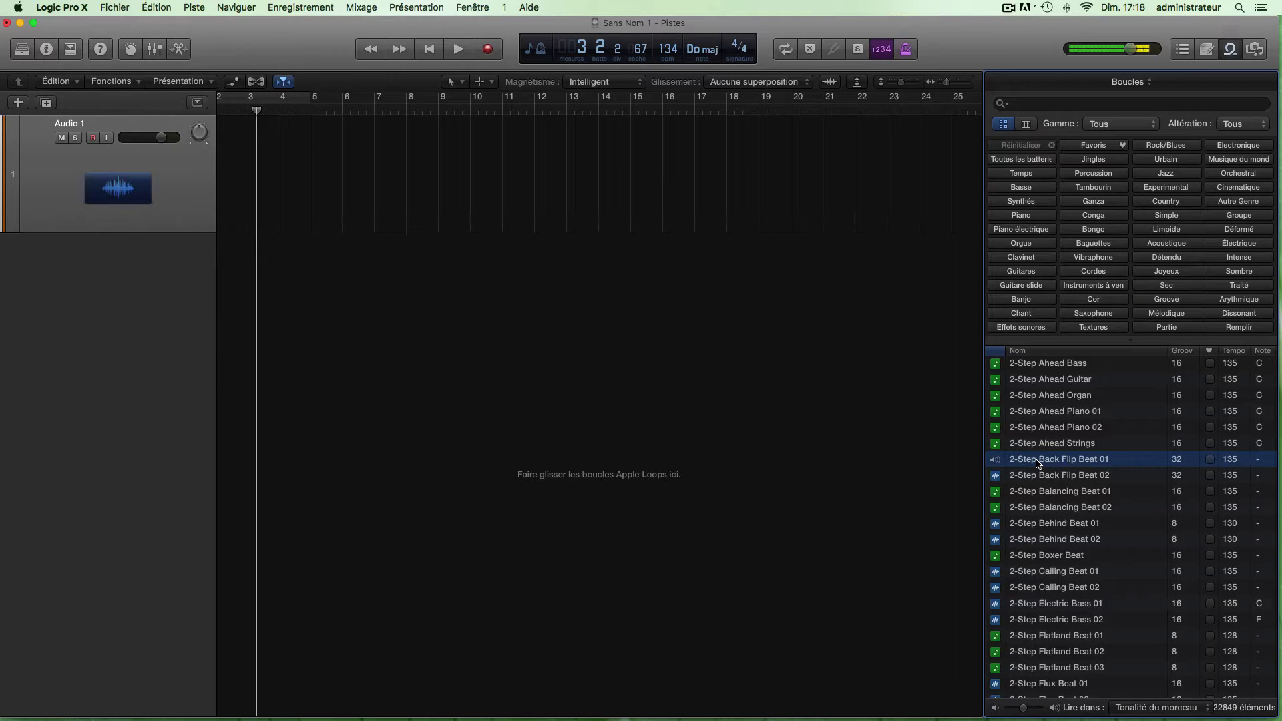
{"action": "left_click", "coordinate": [1037, 462]}
{"action": "left_click_drag", "start_coordinate": [665, 85], "coordinate": [666, 118]}
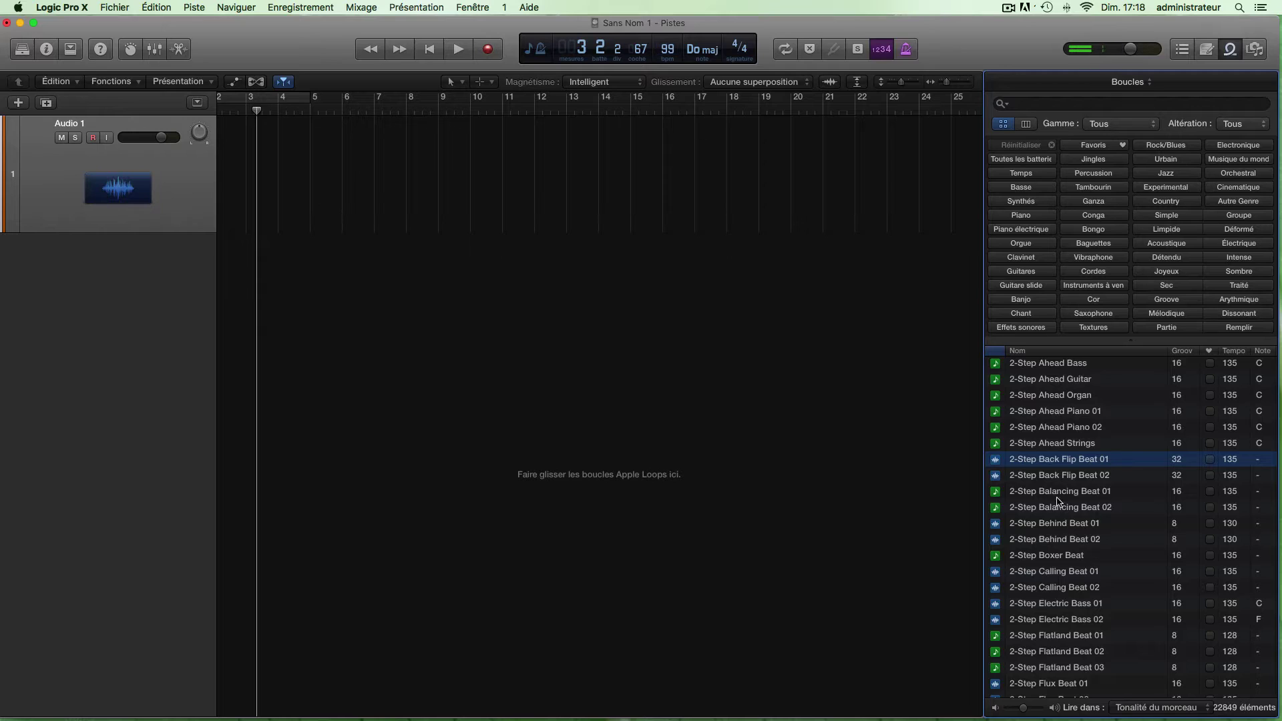
{"action": "left_click", "coordinate": [1025, 461]}
{"action": "left_click", "coordinate": [1025, 463]}
{"action": "left_click_drag", "start_coordinate": [673, 51], "coordinate": [677, 38]}
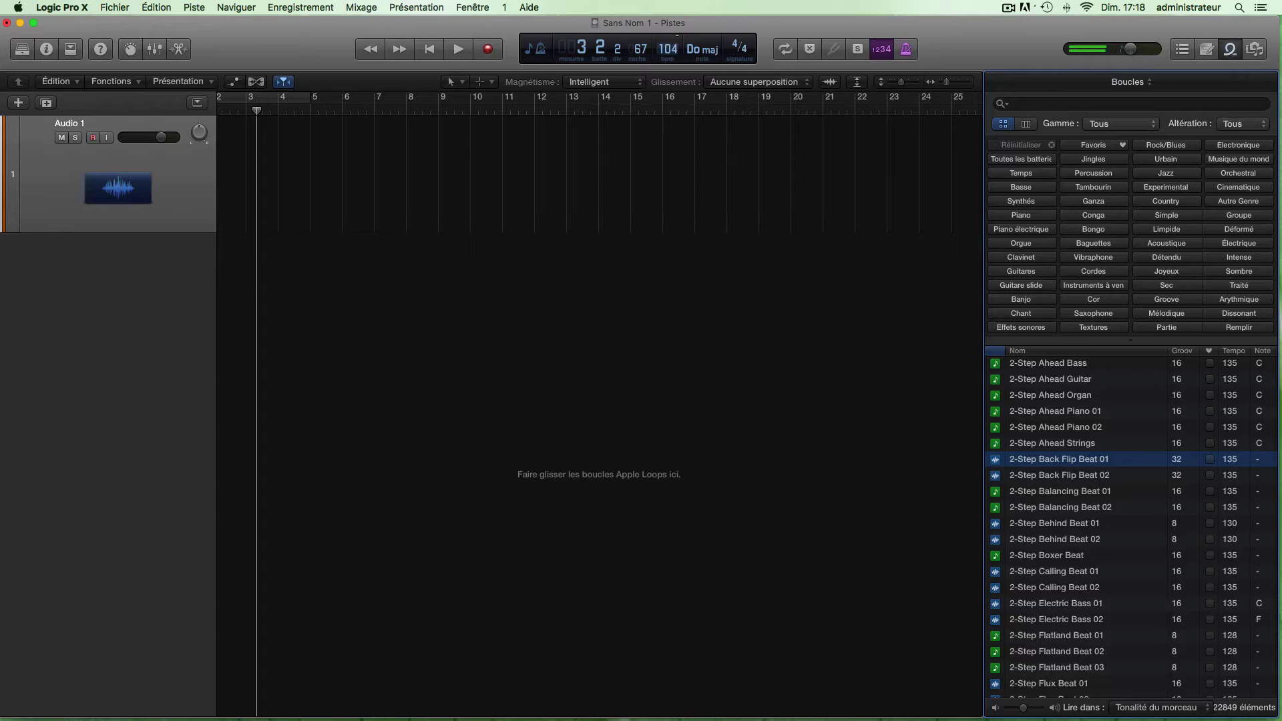
Set the project tempo to 120 BPM
{"action": "double_click", "coordinate": [668, 51]}
{"action": "type", "text": "120"}
{"action": "key", "text": "Return"}
Sort the loop list by loop type, reverse the order, and browse the MIDI and audio loops
{"action": "left_click", "coordinate": [995, 351]}
{"action": "scroll", "coordinate": [999, 420], "scroll_direction": "down", "scroll_amount": 10}
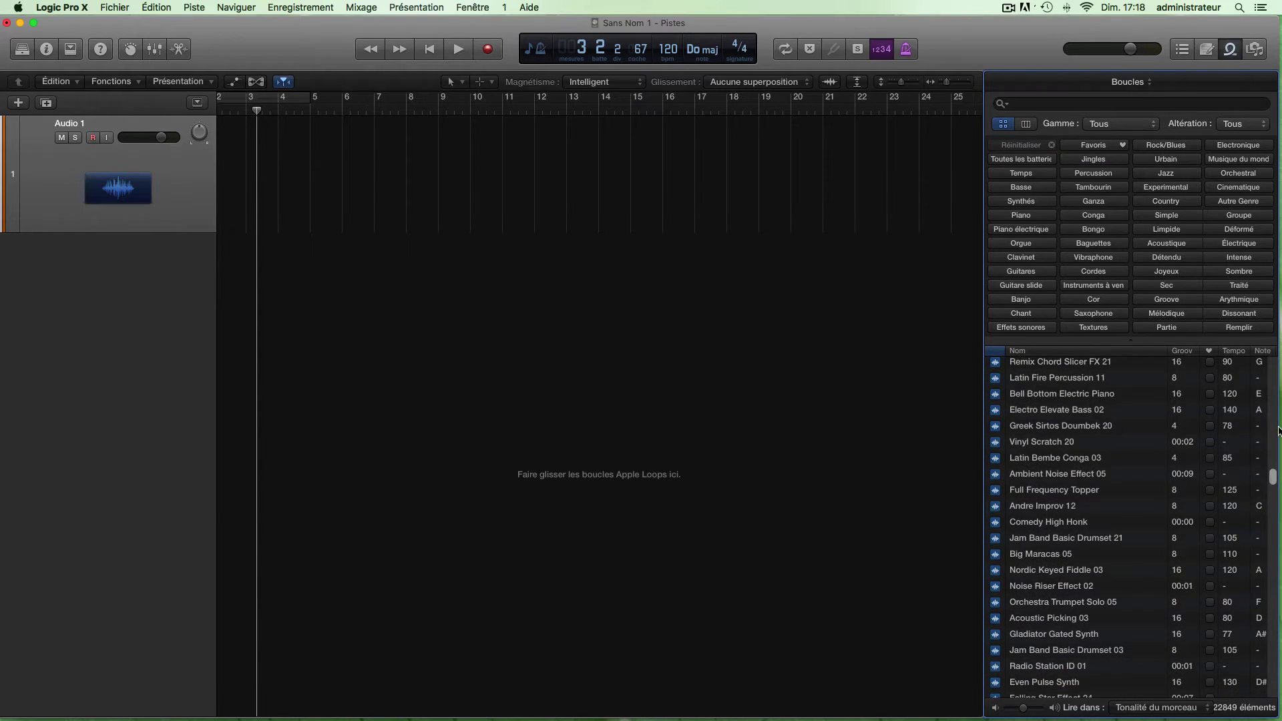
{"action": "left_click_drag", "start_coordinate": [1278, 428], "coordinate": [1264, 355]}
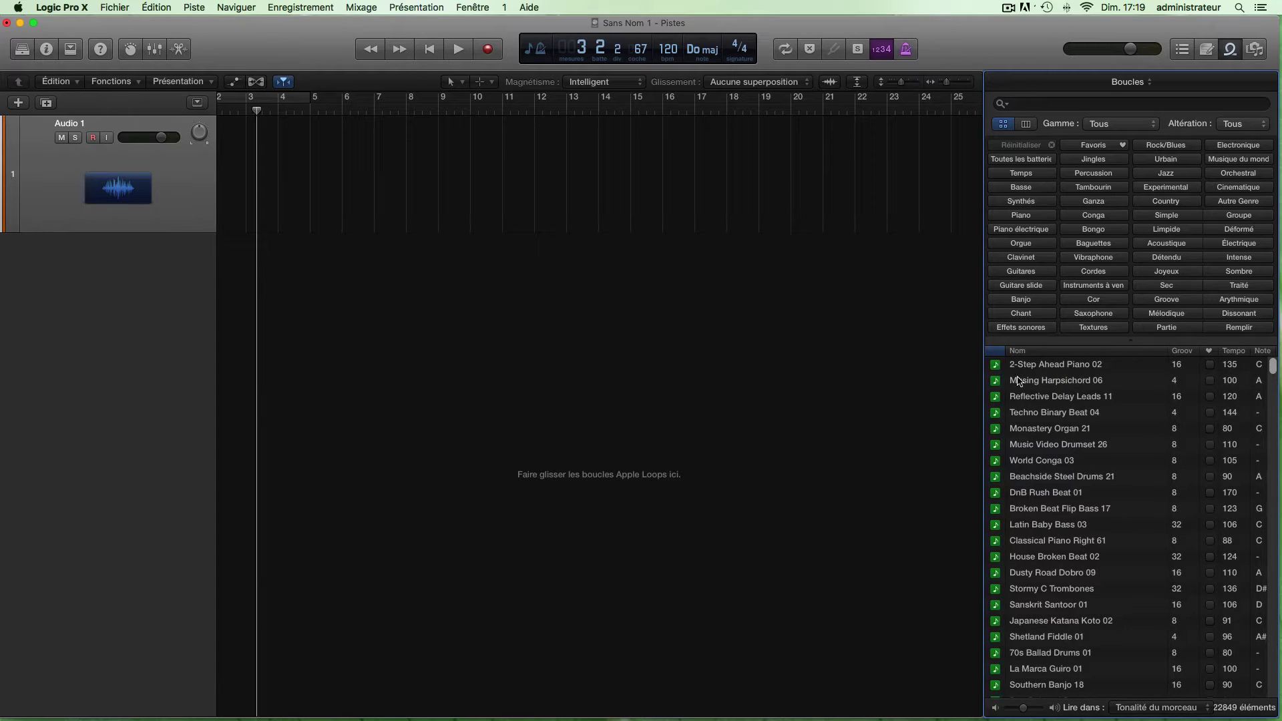
{"action": "left_click", "coordinate": [995, 351]}
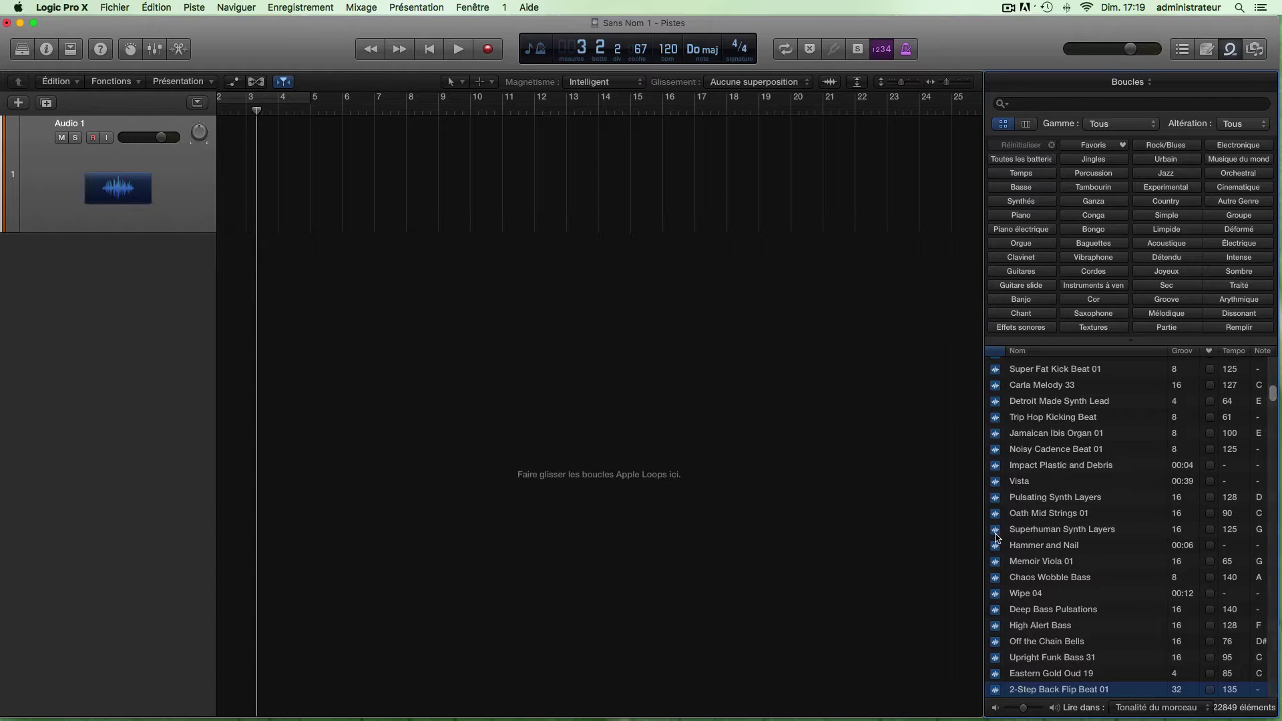
{"action": "scroll", "coordinate": [996, 538], "scroll_direction": "up", "scroll_amount": 15}
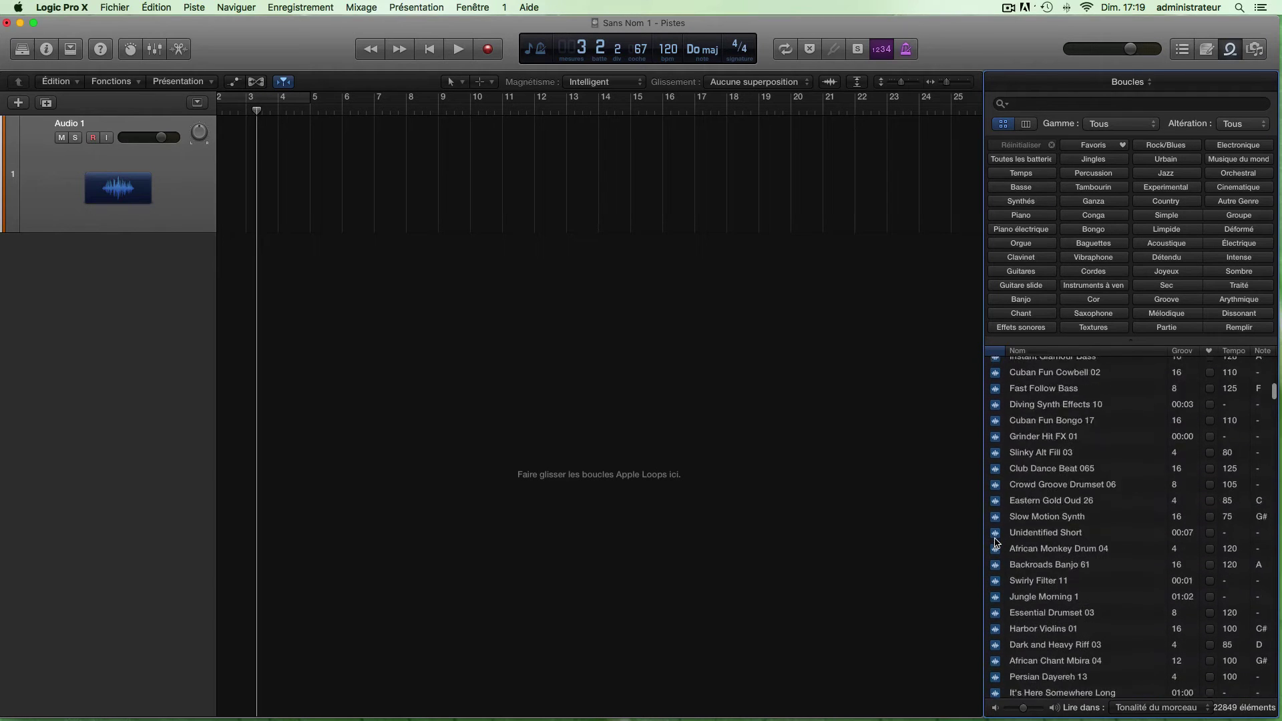
{"action": "scroll", "coordinate": [995, 540], "scroll_direction": "up", "scroll_amount": 2}
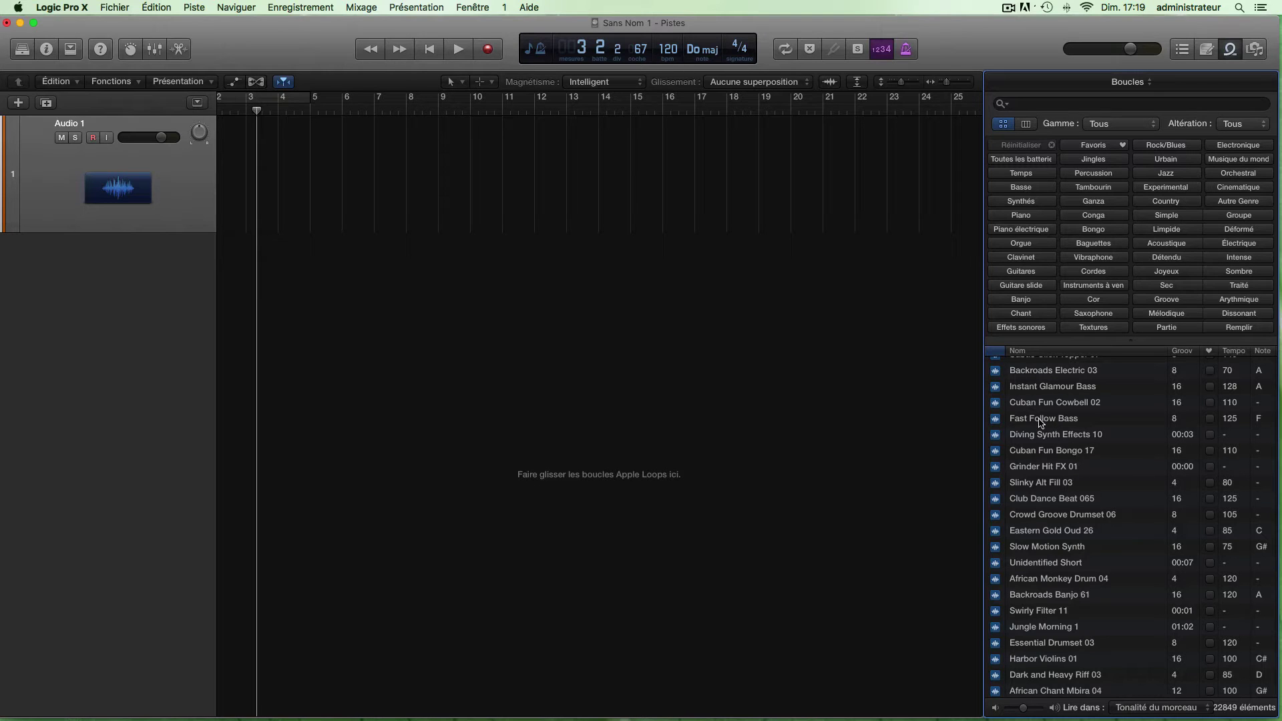
Place the loop Pitchy Synth Lead Music on a new track at bar 6 without importing its tempo information, and play it
{"action": "scroll", "coordinate": [1062, 434], "scroll_direction": "up", "scroll_amount": 10}
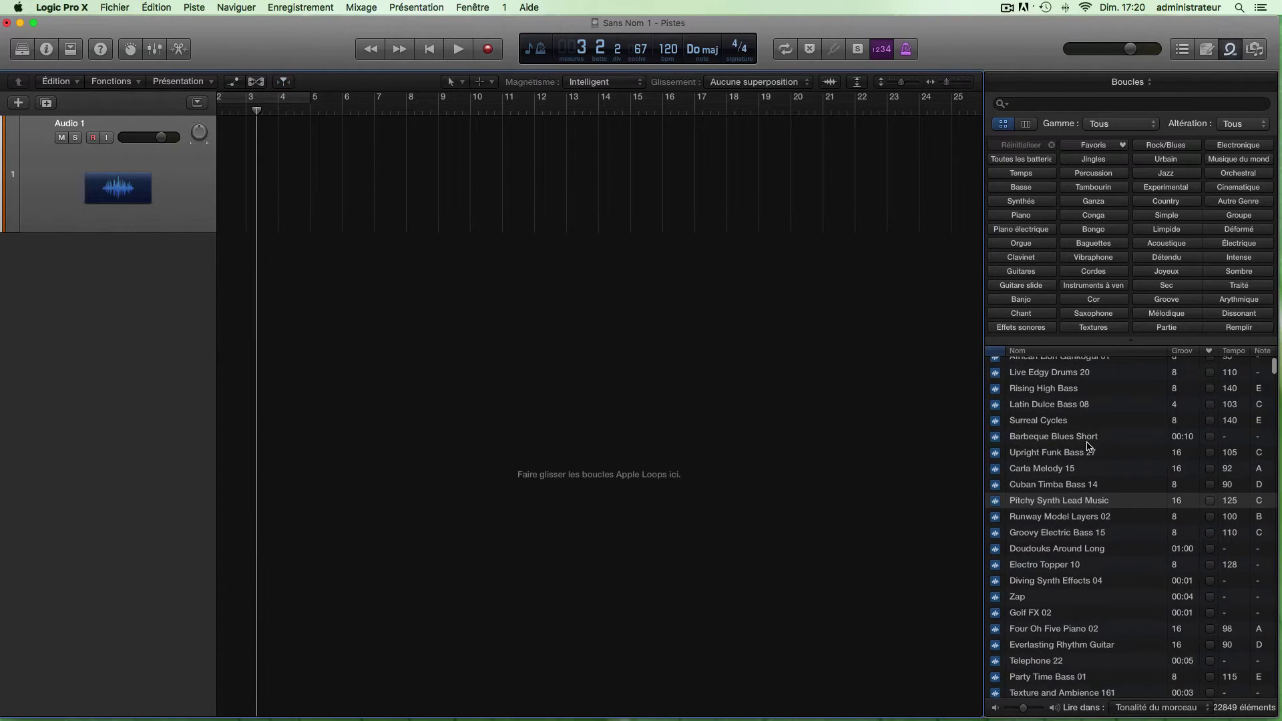
{"action": "scroll", "coordinate": [1085, 374], "scroll_direction": "up", "scroll_amount": 2}
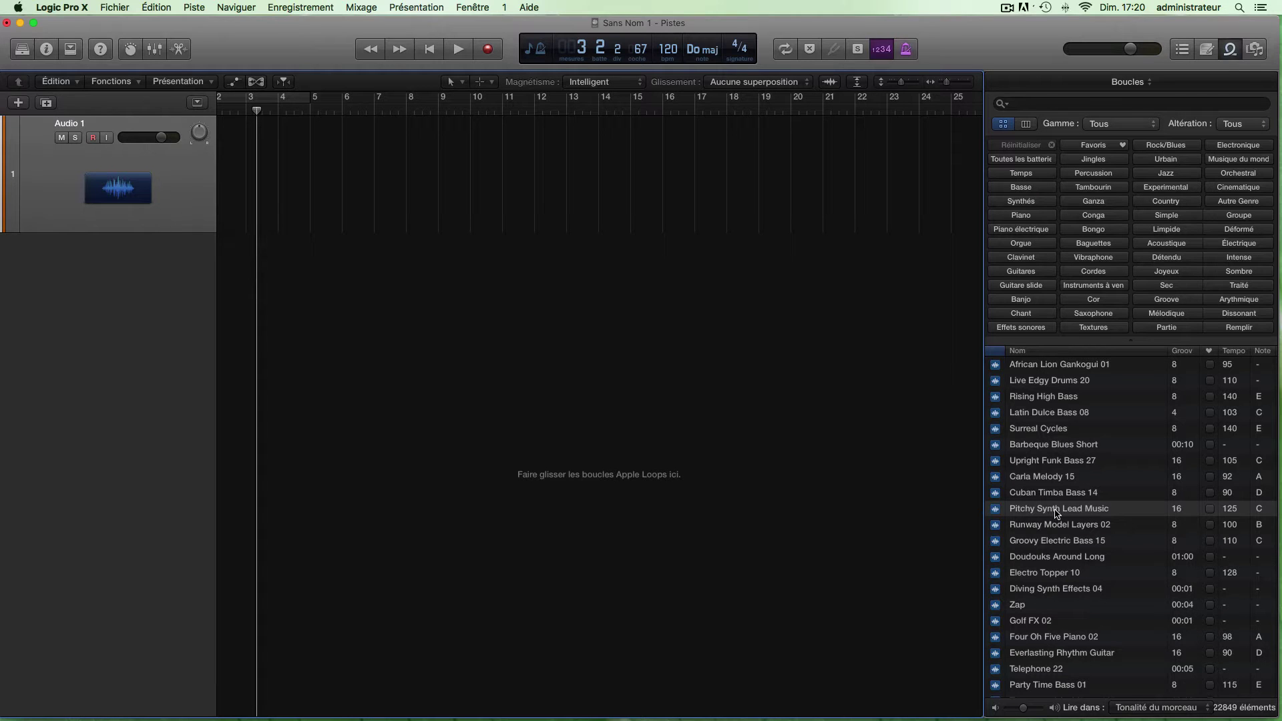
{"action": "left_click_drag", "start_coordinate": [1057, 511], "coordinate": [385, 265]}
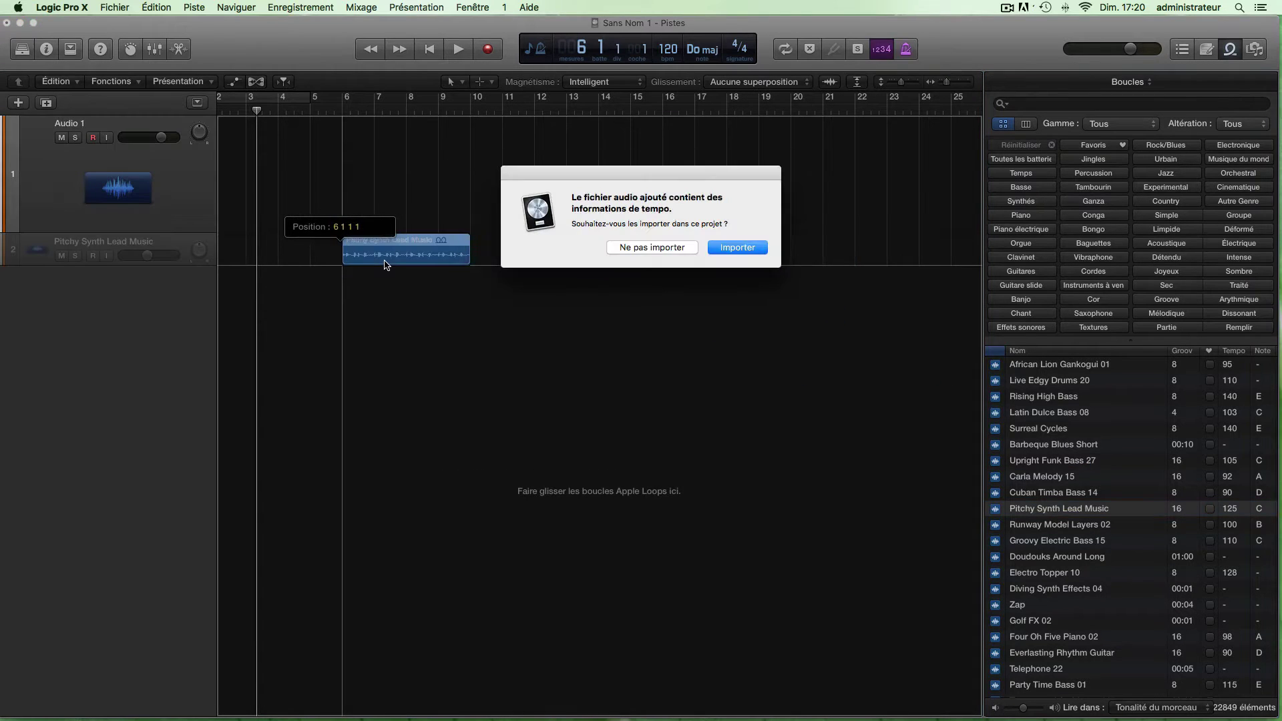
{"action": "left_click", "coordinate": [661, 251]}
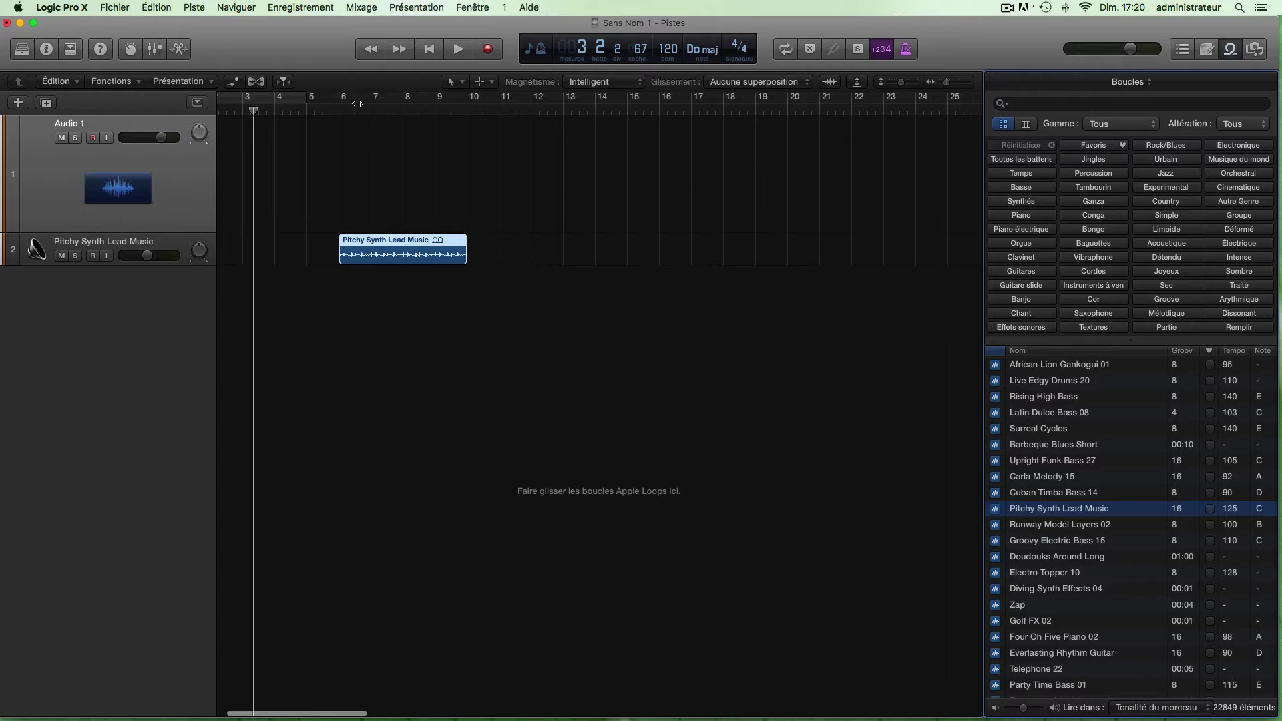
{"action": "left_click", "coordinate": [338, 109]}
{"action": "key", "text": "space"}
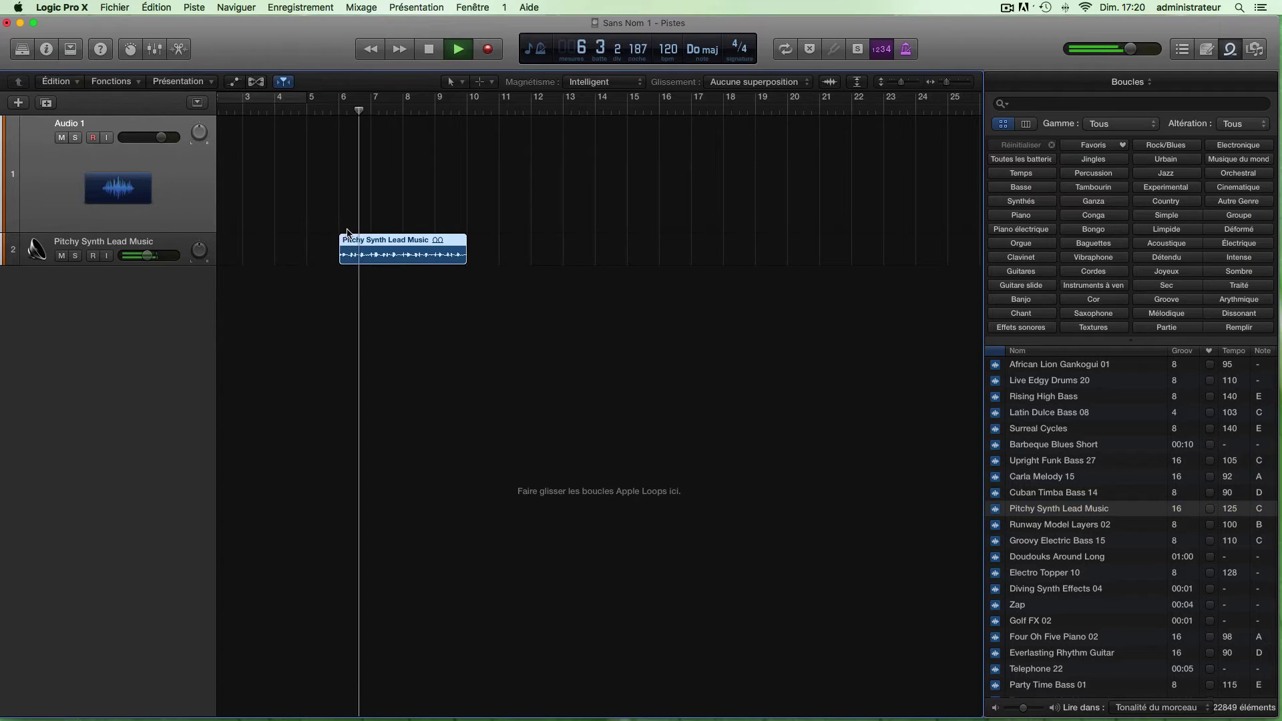
{"action": "key", "text": "space"}
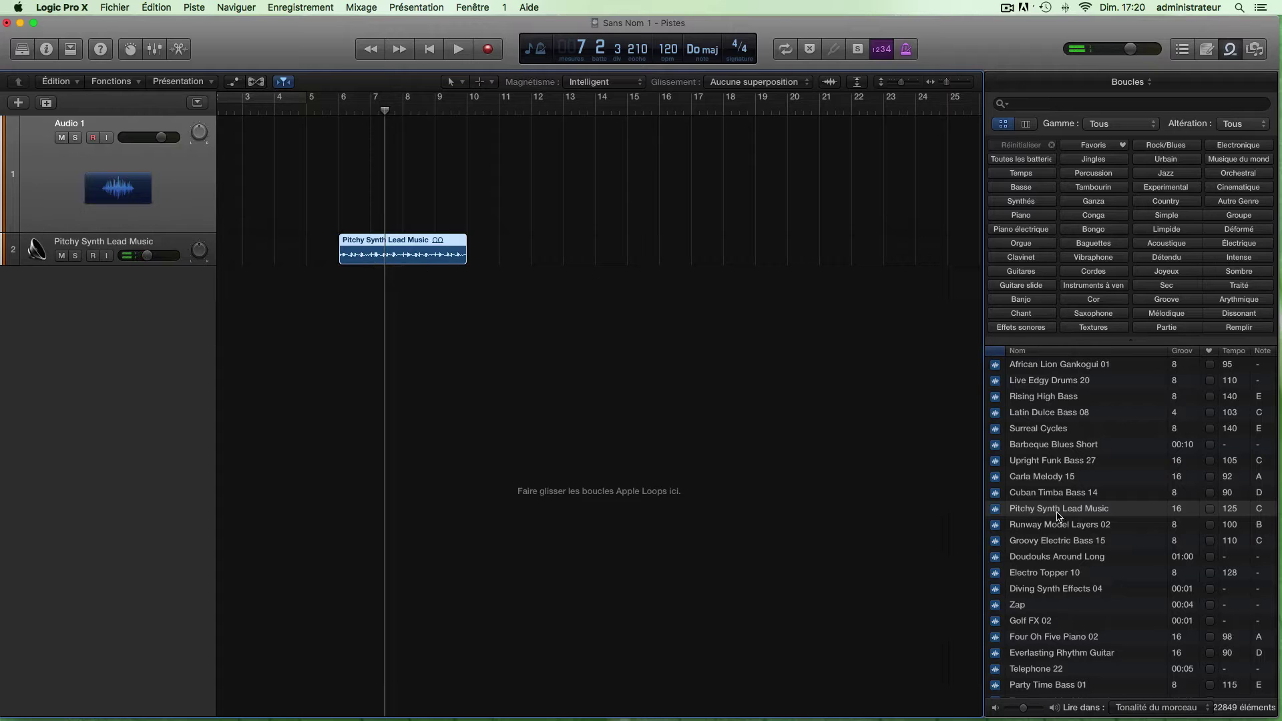
Place the loop Cuban Timba Bass 14 on a new track at bar 6 and play it together with the synth loop
{"action": "left_click_drag", "start_coordinate": [1055, 495], "coordinate": [344, 319]}
{"action": "left_click", "coordinate": [352, 112]}
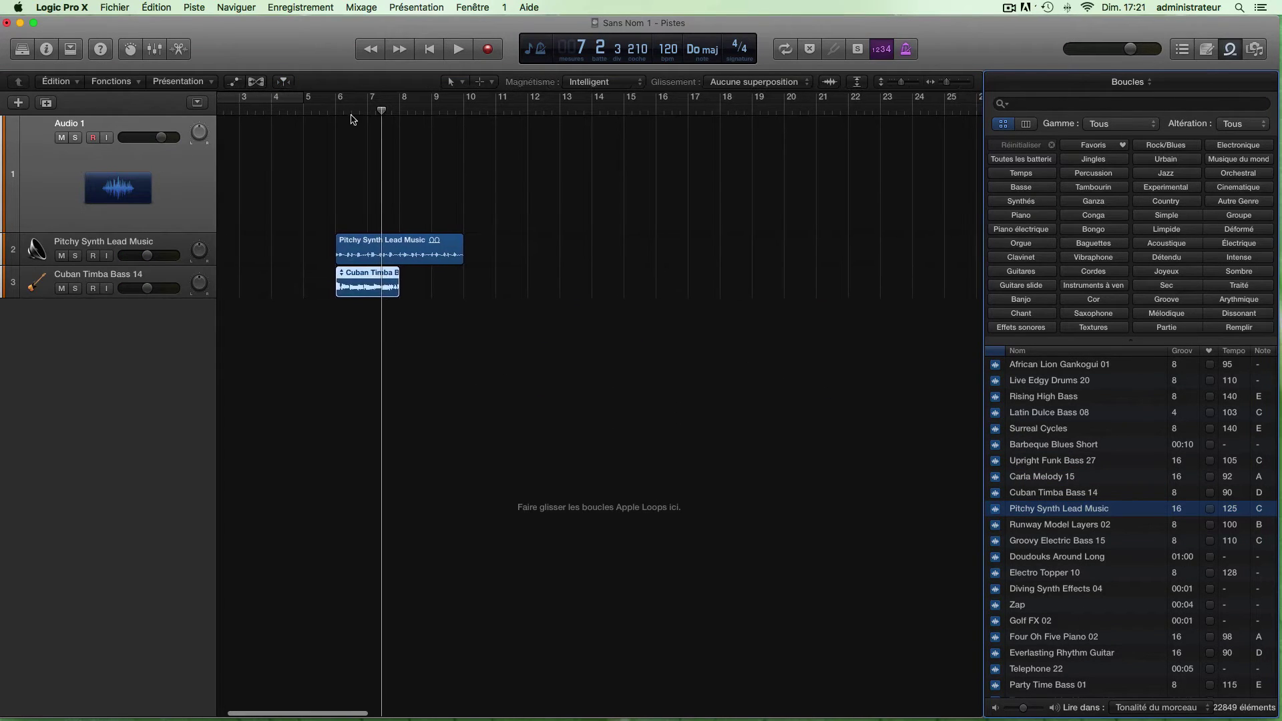
{"action": "key", "text": "space"}
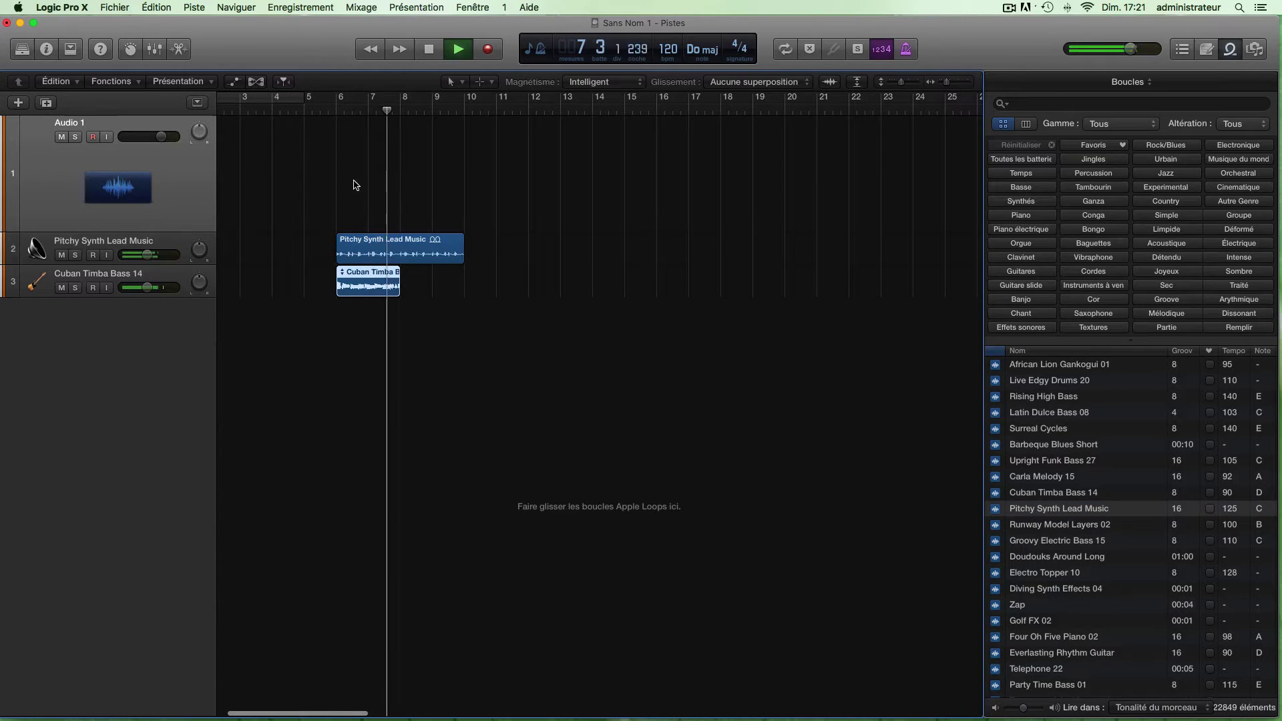
{"action": "key", "text": "space"}
Delete the synth and bass loop regions together with their tracks
{"action": "left_click_drag", "start_coordinate": [504, 195], "coordinate": [272, 382]}
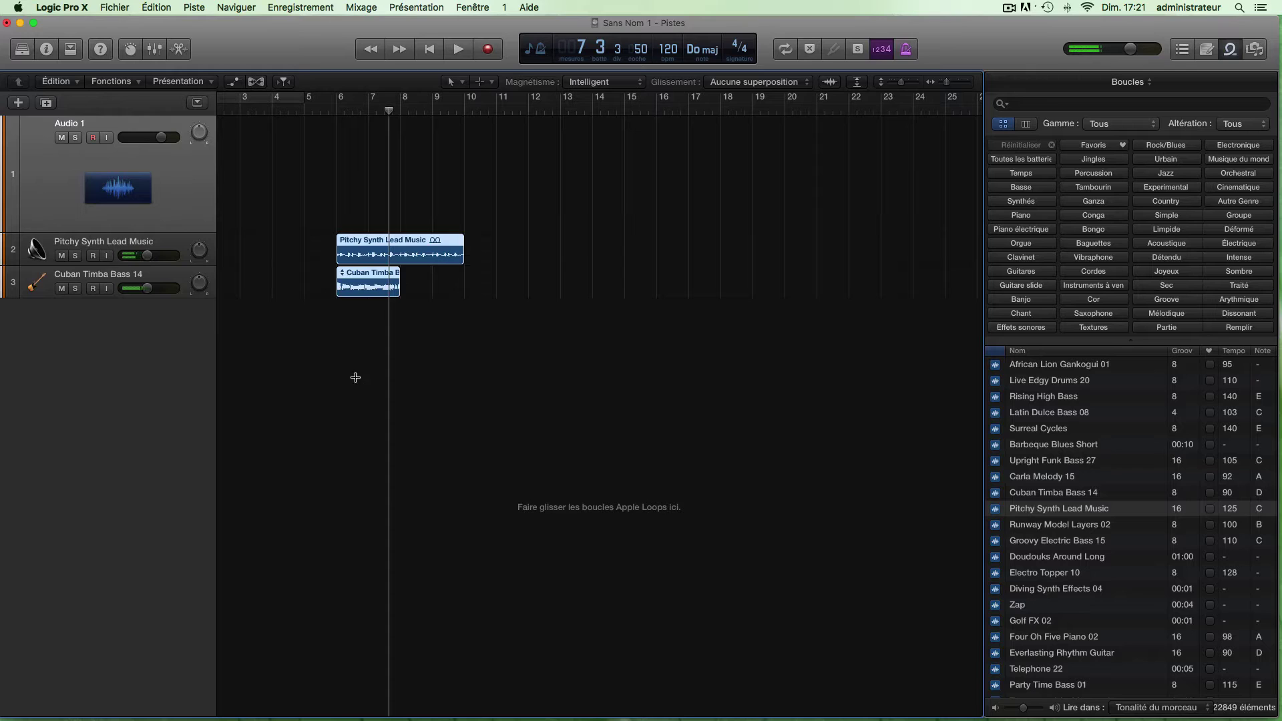
{"action": "key", "text": "Delete"}
{"action": "key", "text": "Delete"}
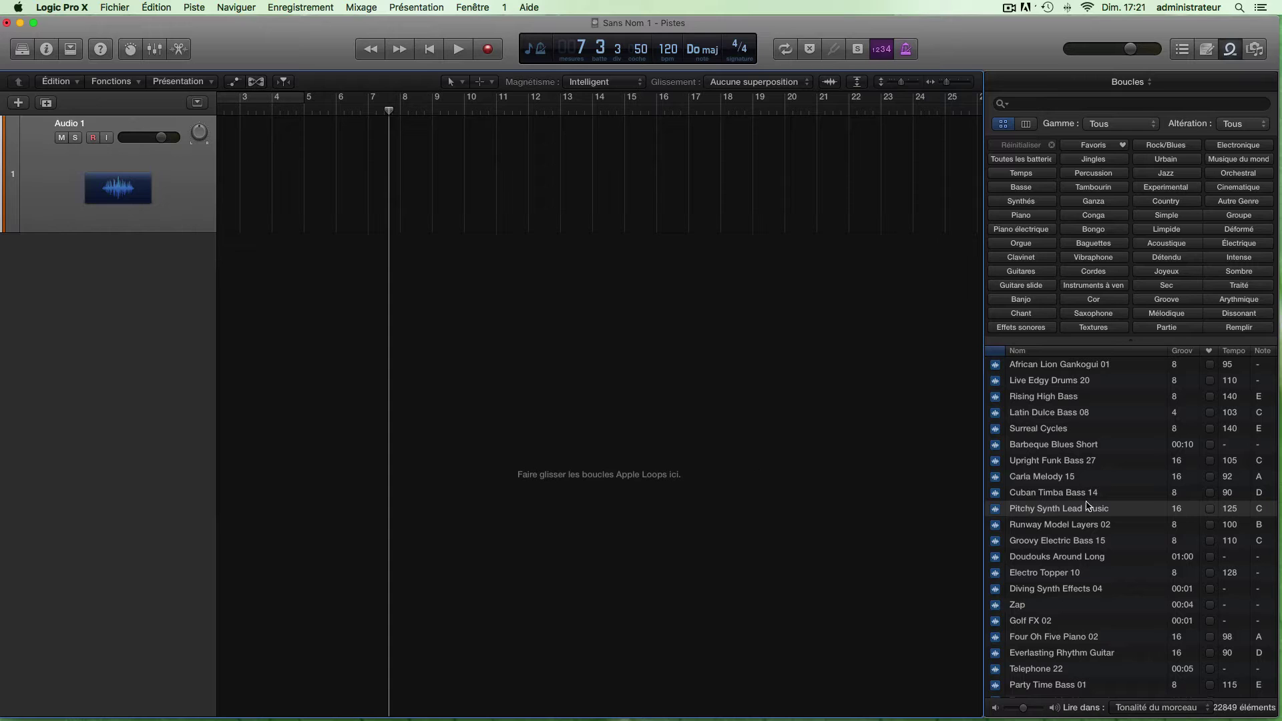
Place the MIDI loop TR-808 Classic Beat 01 at bar 13, once on a new instrument track and once as audio on Audio 1
{"action": "scroll", "coordinate": [1087, 506], "scroll_direction": "up", "scroll_amount": 2}
{"action": "scroll", "coordinate": [1087, 505], "scroll_direction": "down", "scroll_amount": 10}
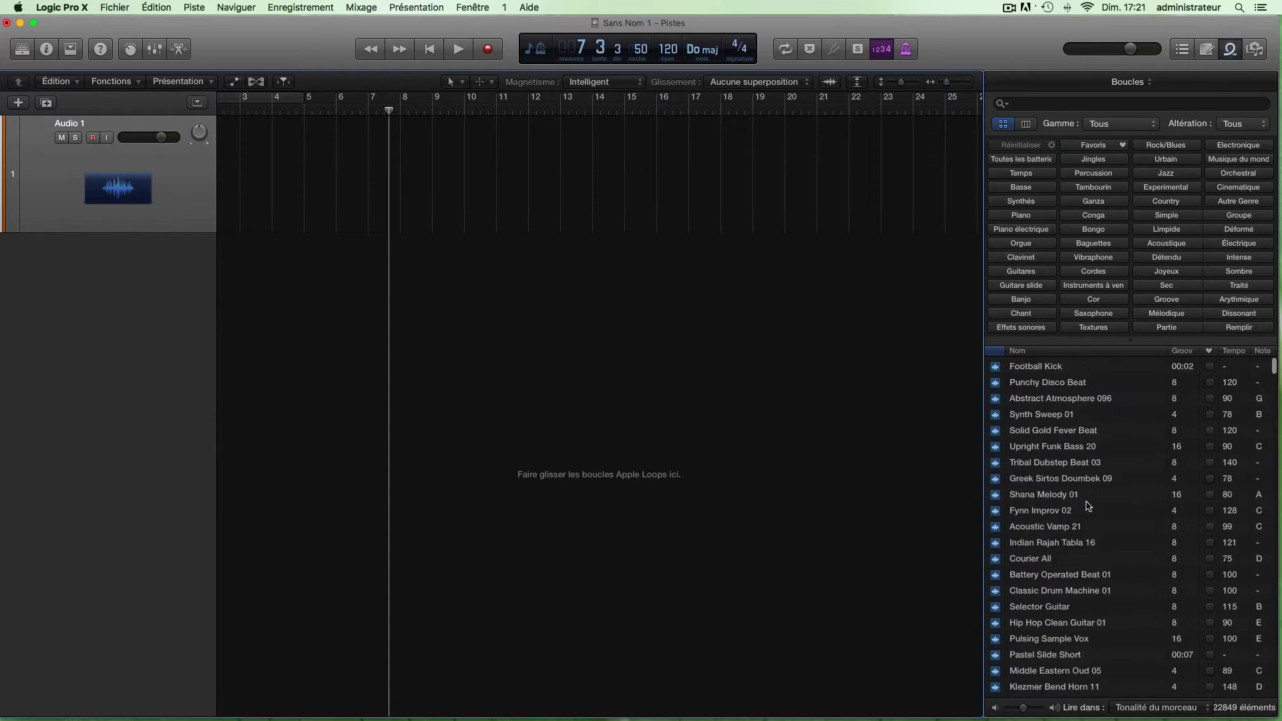
{"action": "left_click_drag", "start_coordinate": [1273, 367], "coordinate": [1267, 688]}
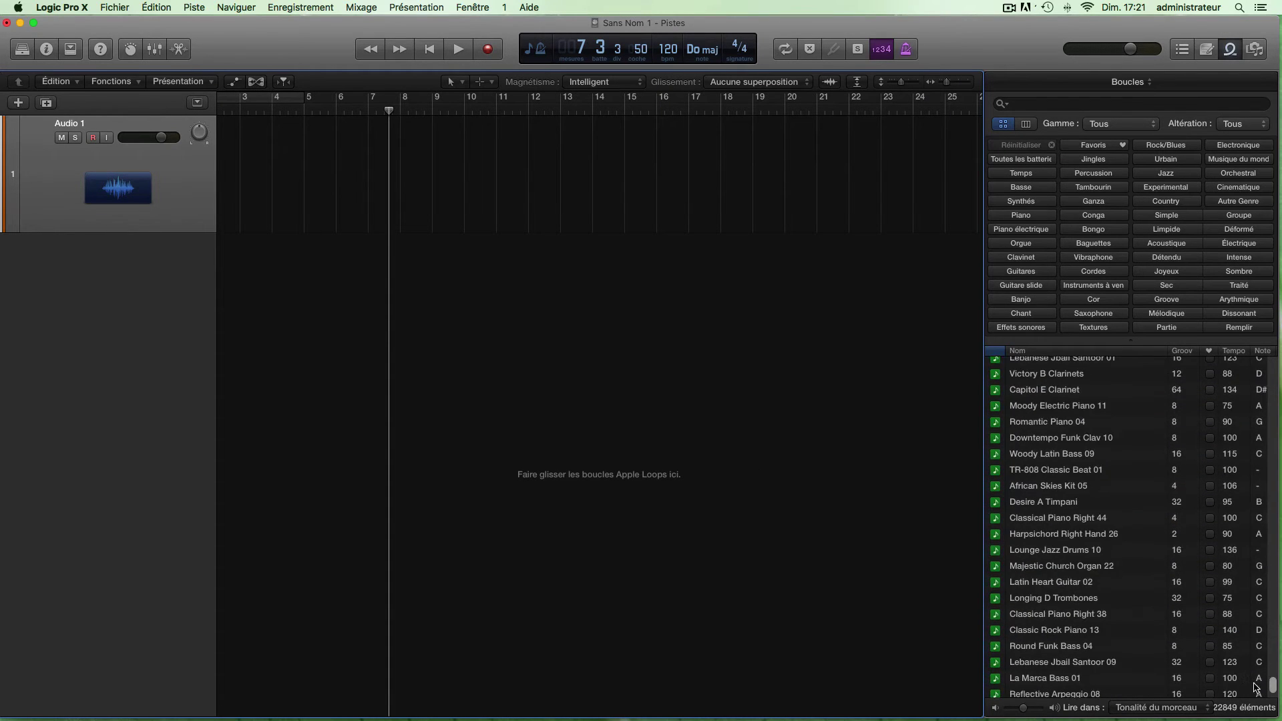
{"action": "left_click", "coordinate": [1055, 473]}
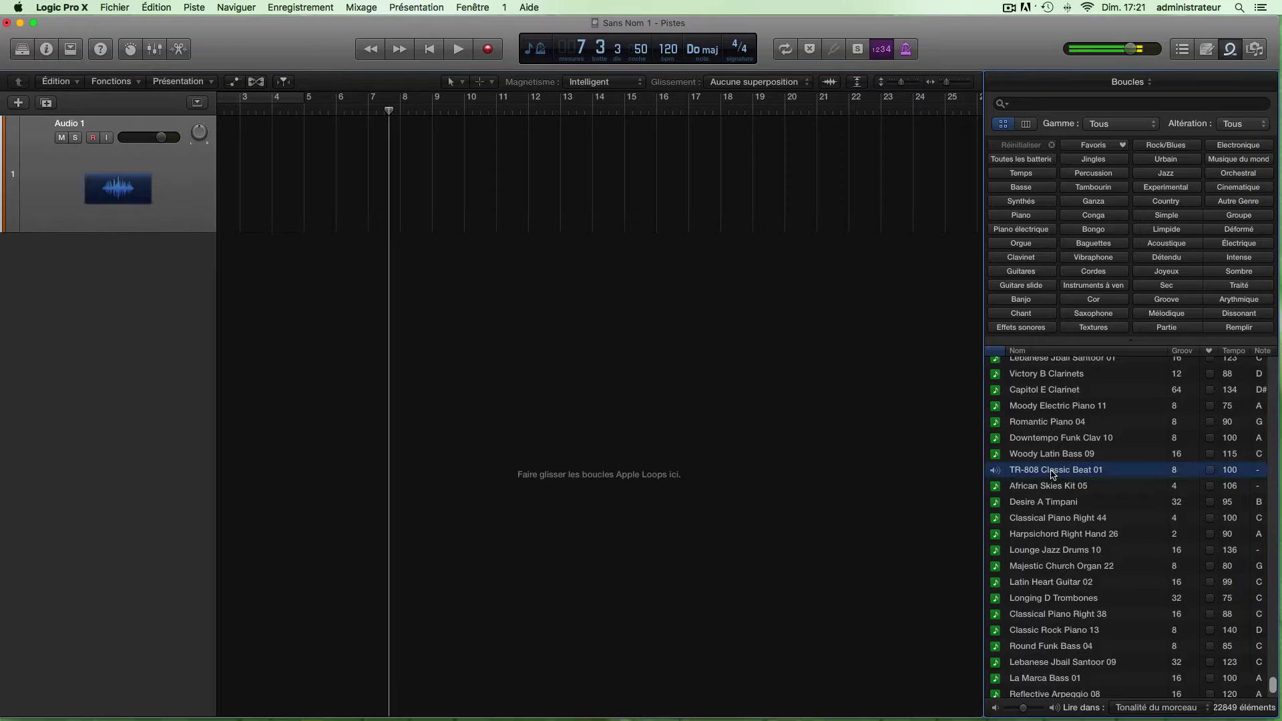
{"action": "left_click_drag", "start_coordinate": [1045, 474], "coordinate": [565, 294]}
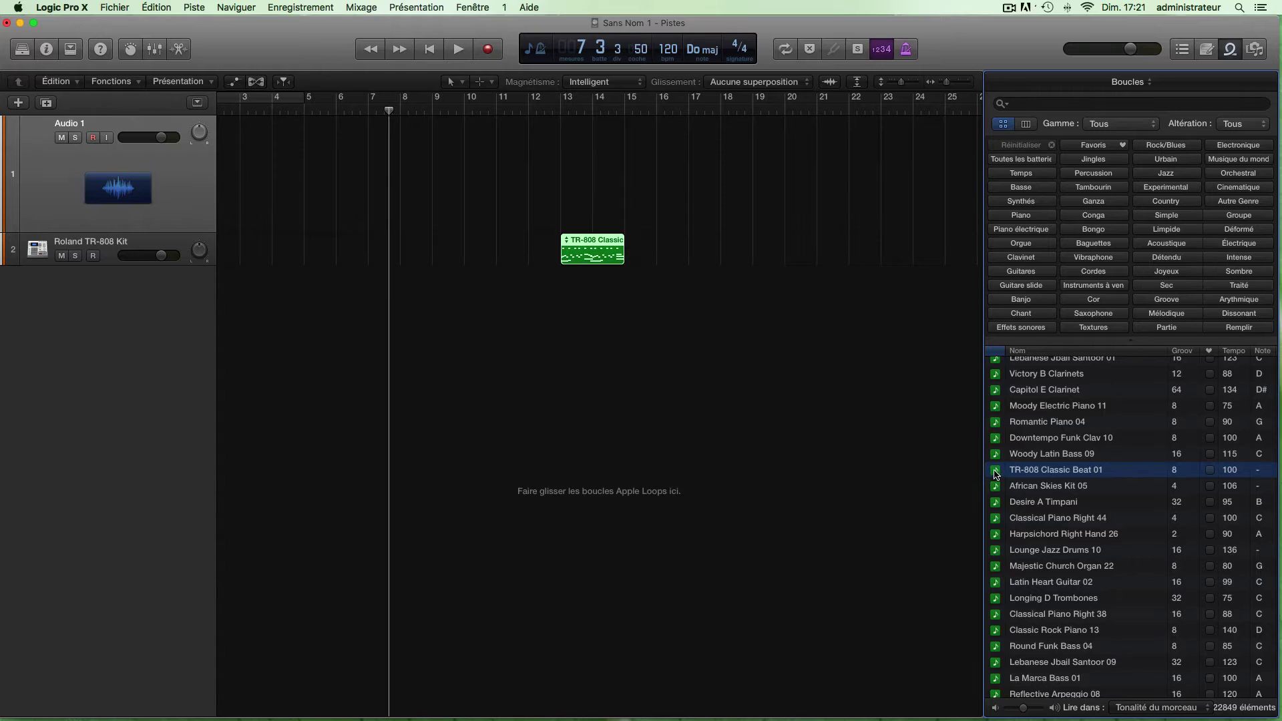
{"action": "left_click_drag", "start_coordinate": [995, 474], "coordinate": [565, 183]}
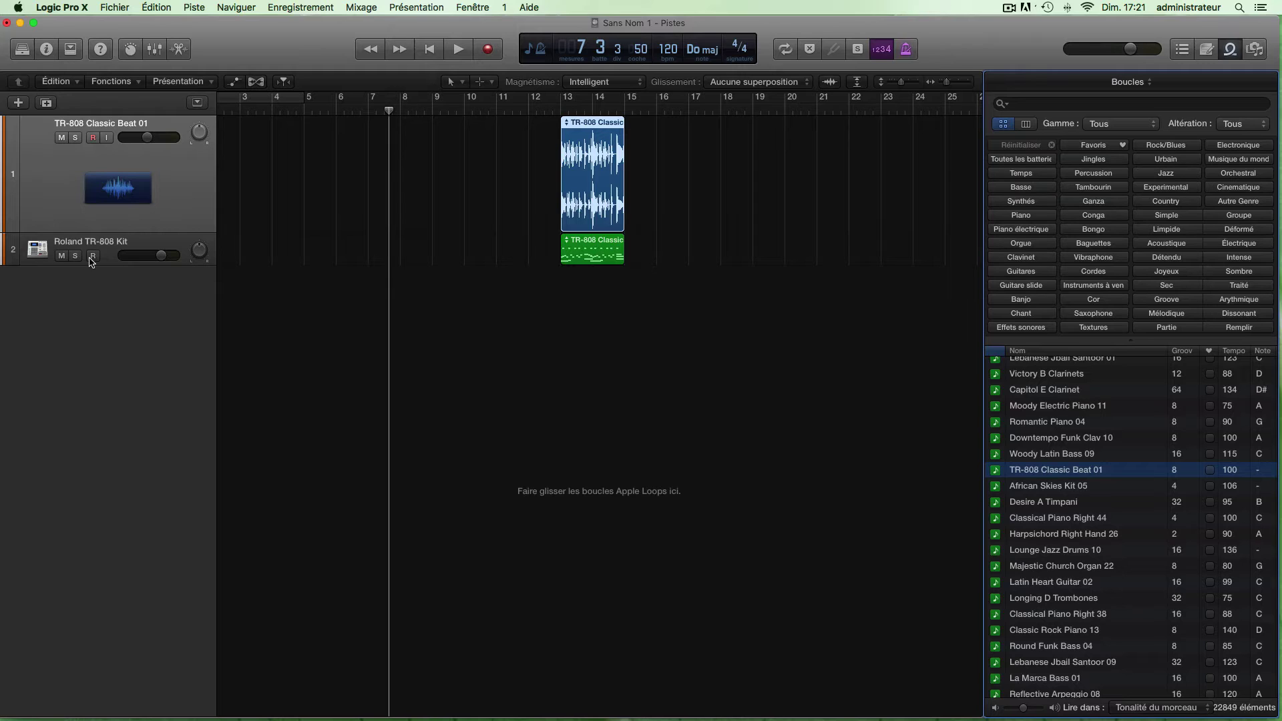
Mute the Roland TR-808 Kit track and play the audio version of the loop from bar 13
{"action": "left_click", "coordinate": [62, 256]}
{"action": "left_click", "coordinate": [556, 107]}
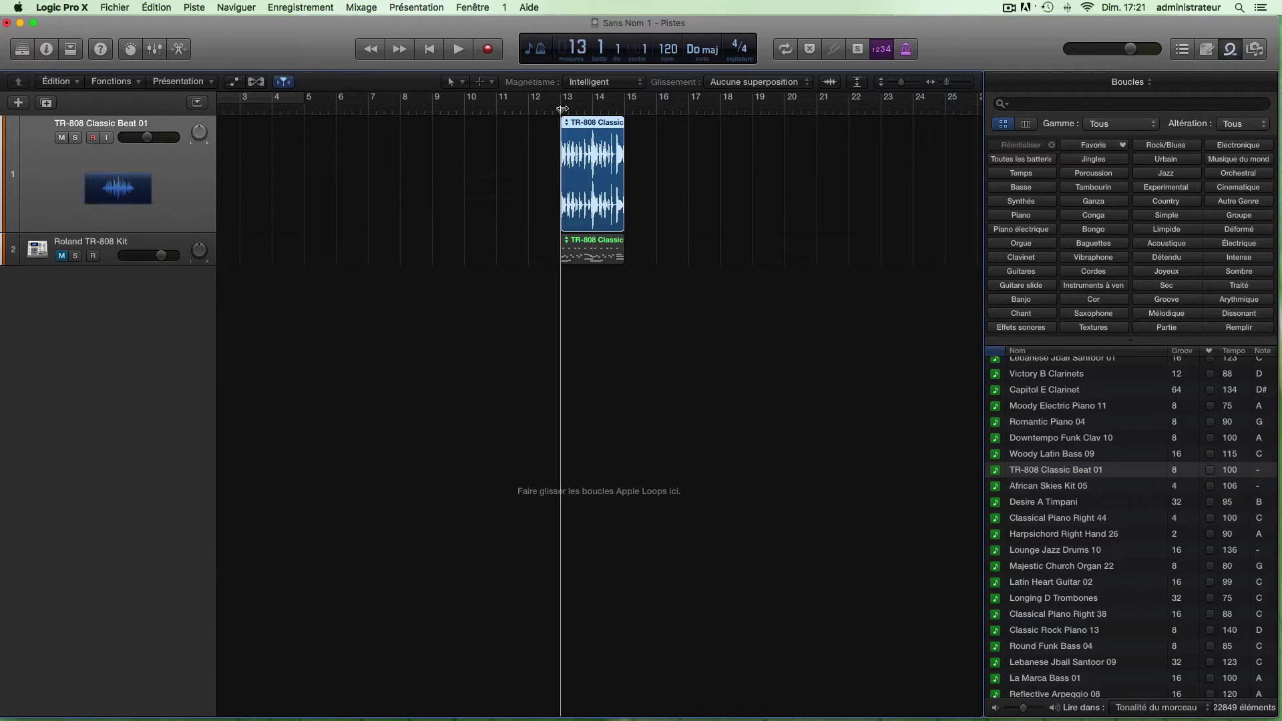
{"action": "key", "text": "space"}
{"action": "key", "text": "space"}
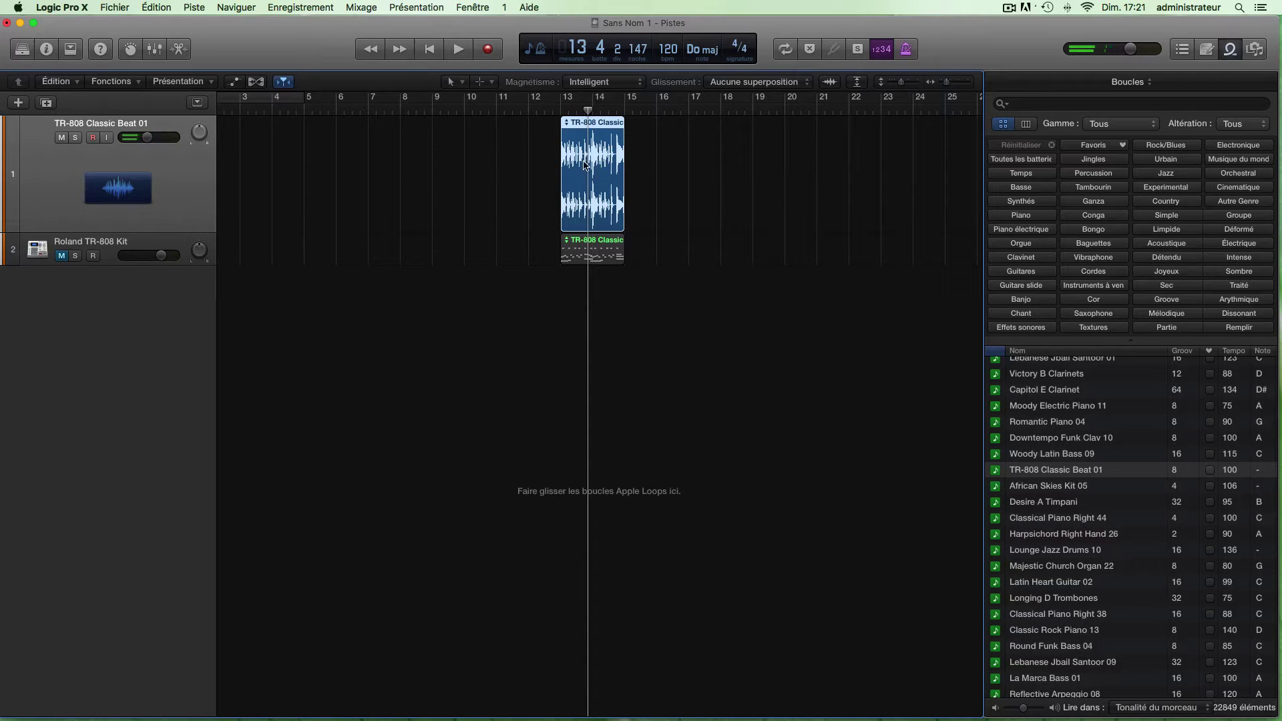
Delete the MIDI and audio TR-808 Classic Beat 01 regions and the Roland TR-808 Kit track
{"action": "left_click", "coordinate": [603, 258]}
{"action": "left_click", "coordinate": [612, 158]}
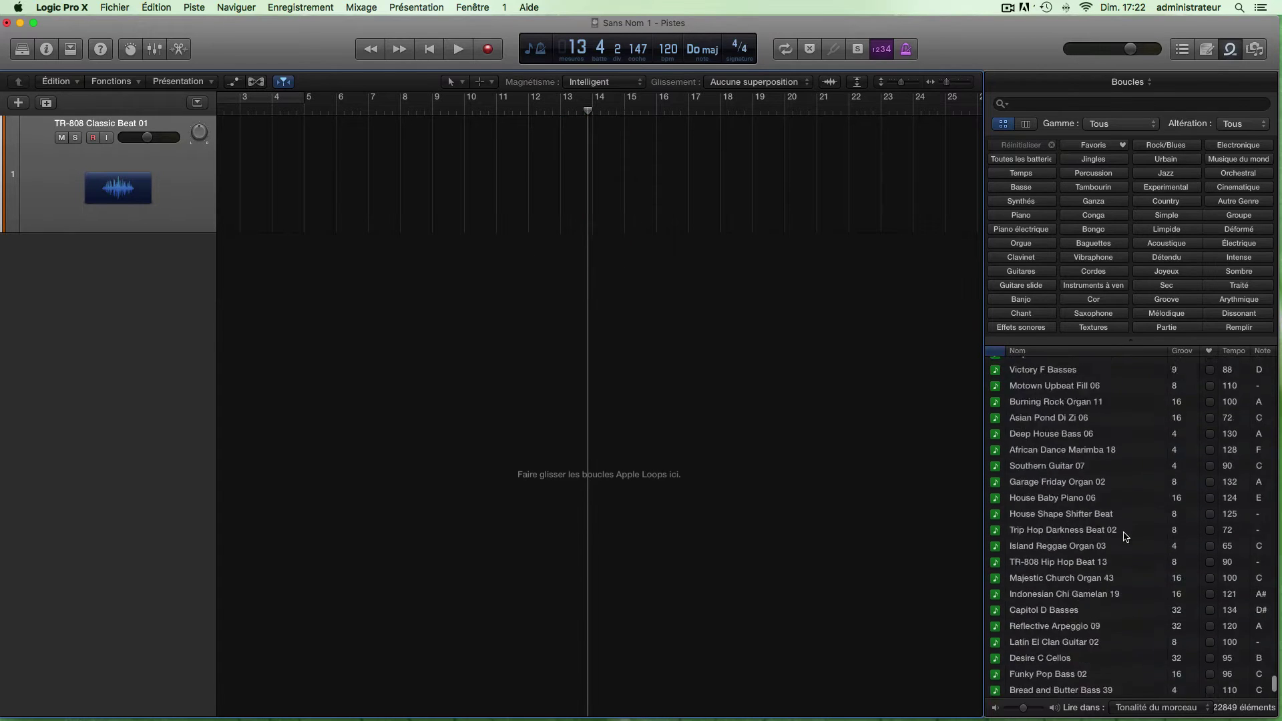
Return to the audio loops at the start of the list and preview Surreal Cycles and Barbeque Blues Short
{"action": "scroll", "coordinate": [1126, 537], "scroll_direction": "up", "scroll_amount": 4}
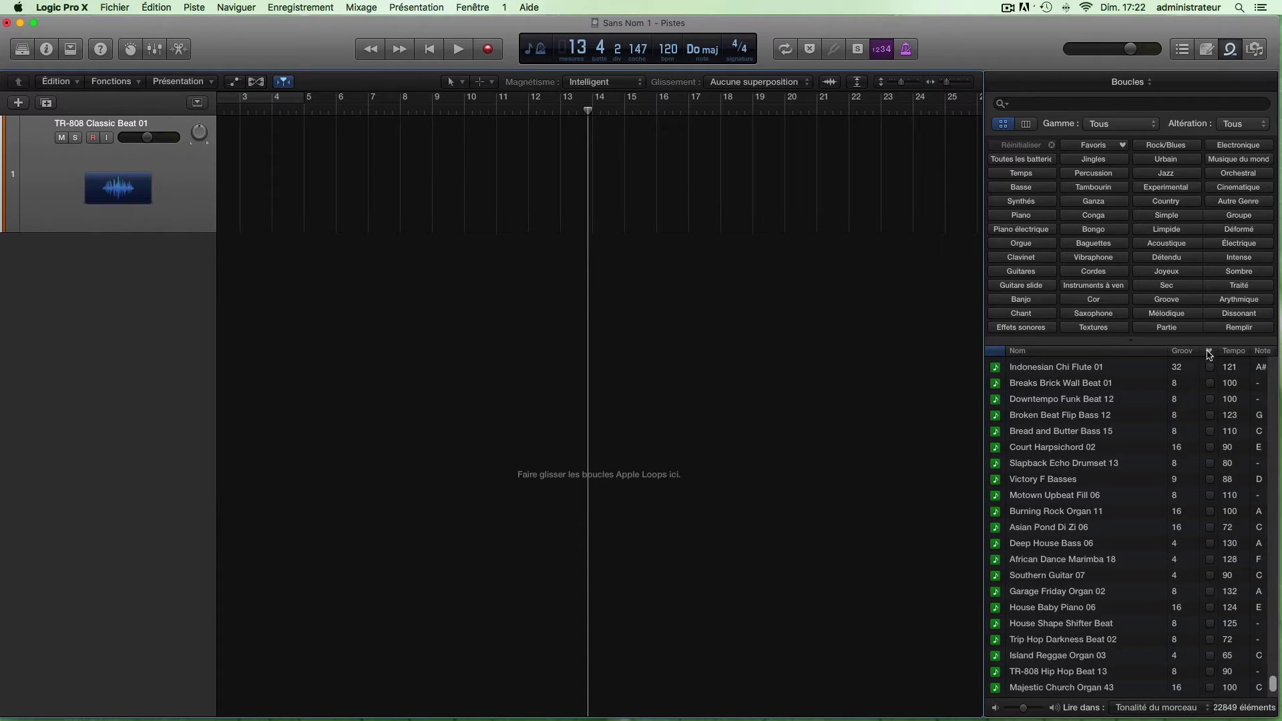
{"action": "scroll", "coordinate": [1269, 486], "scroll_direction": "up", "scroll_amount": 10}
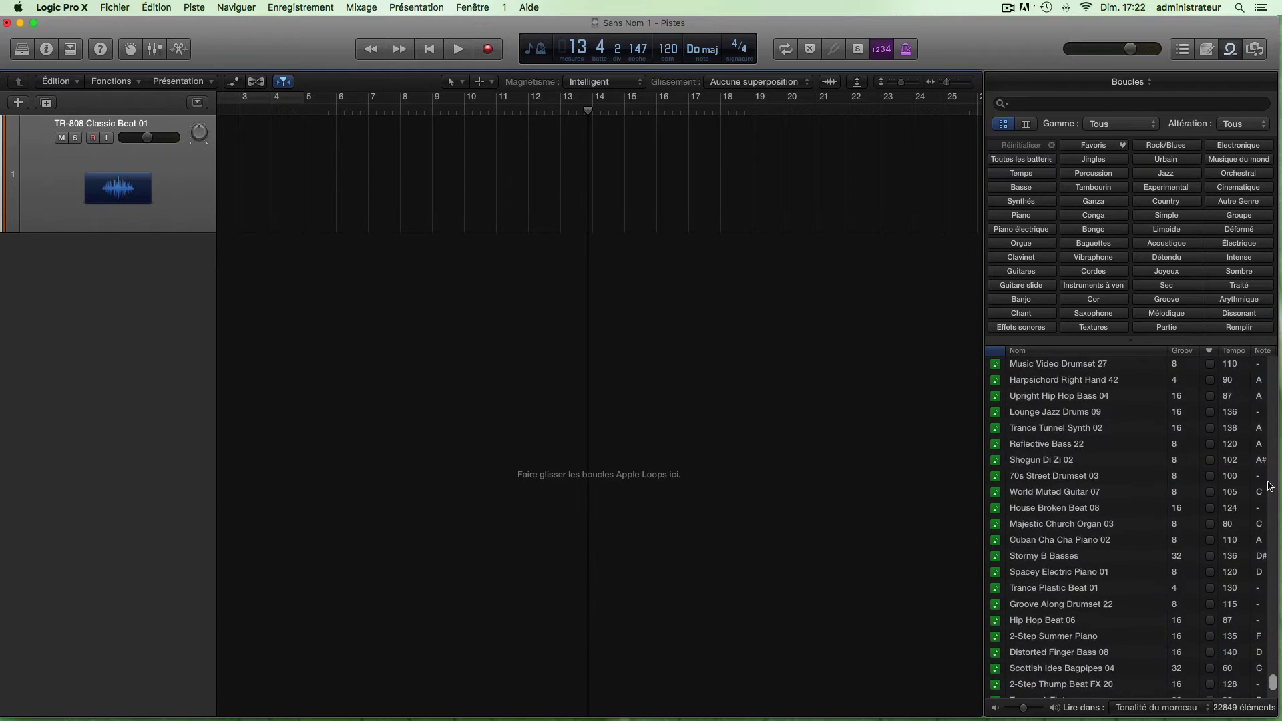
{"action": "left_click_drag", "start_coordinate": [1272, 684], "coordinate": [1277, 349]}
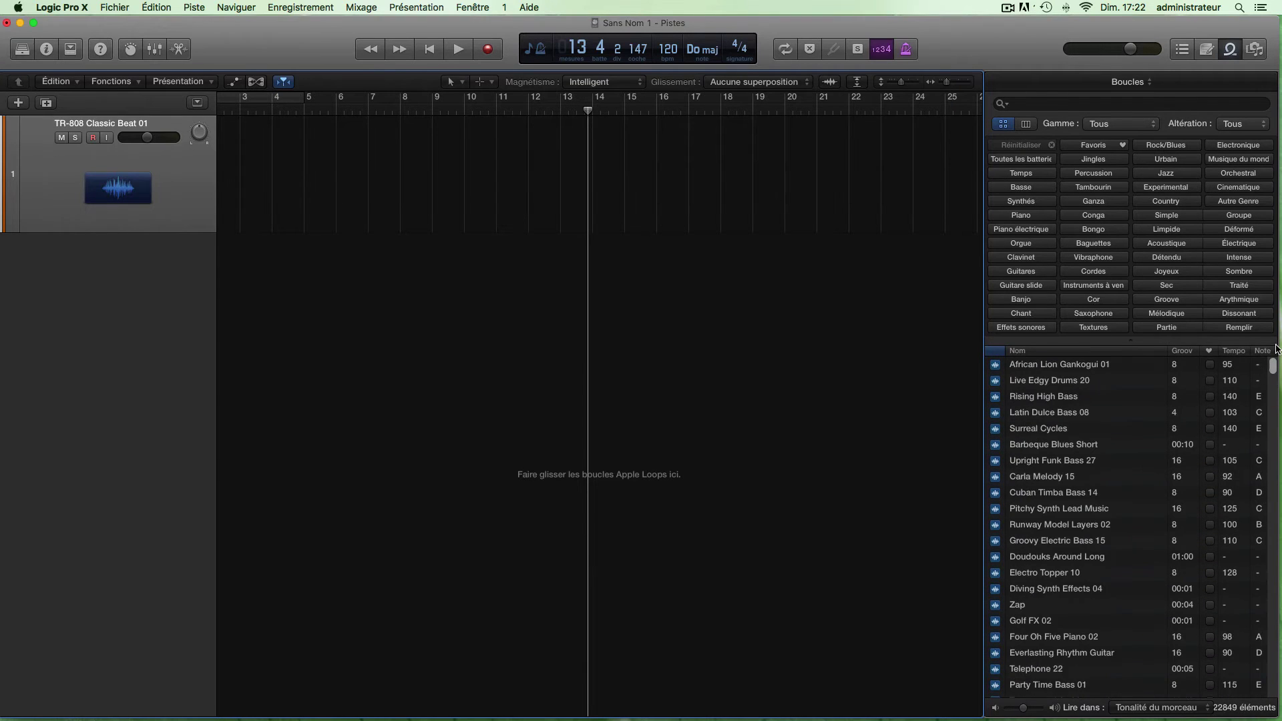
{"action": "left_click", "coordinate": [1034, 432]}
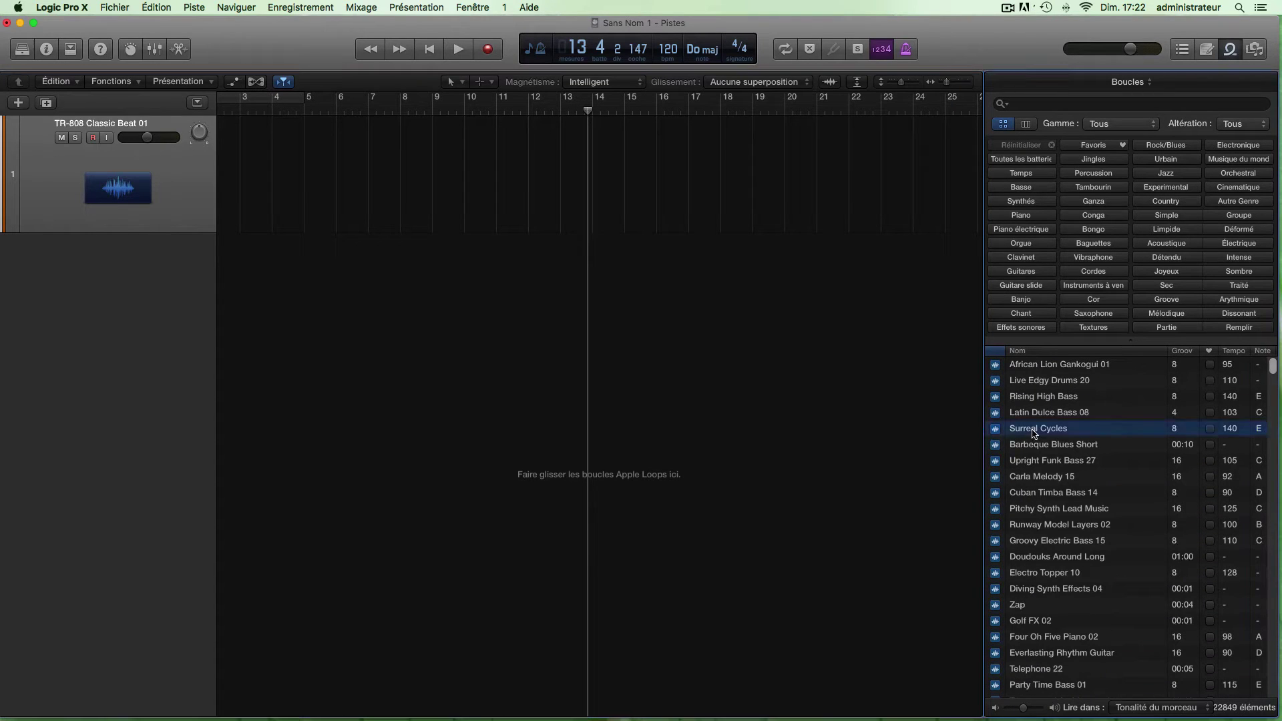
{"action": "left_click", "coordinate": [1037, 446]}
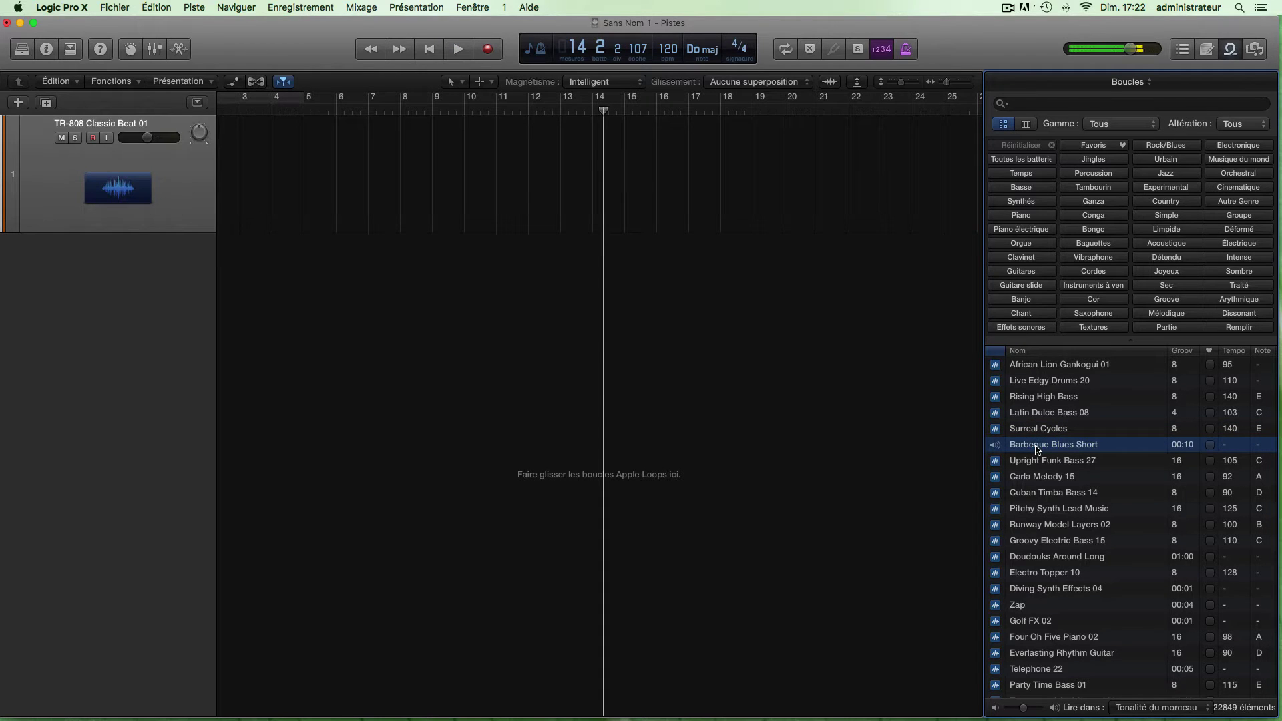
{"action": "left_click", "coordinate": [1036, 447]}
Preview the loop Greek Sirtos Guitar 02 and mark it as a favorite
{"action": "scroll", "coordinate": [1067, 572], "scroll_direction": "down", "scroll_amount": 10}
{"action": "left_click", "coordinate": [1038, 506]}
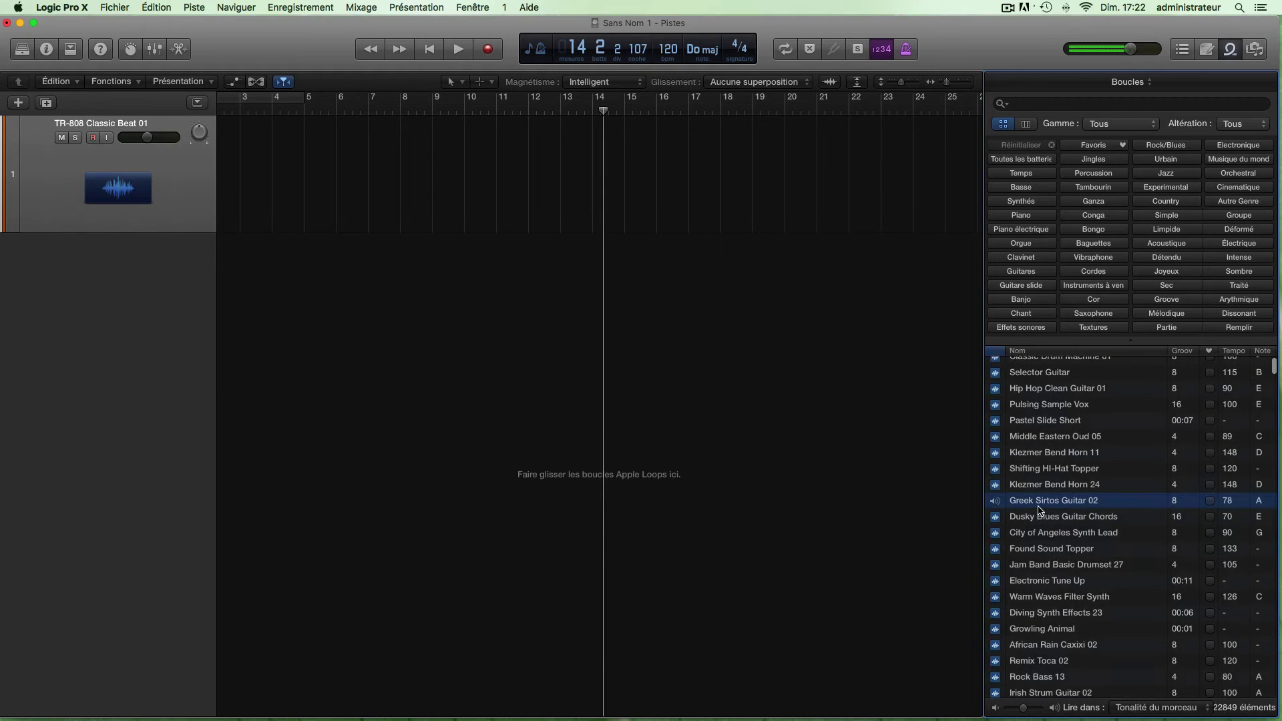
{"action": "left_click", "coordinate": [1211, 502]}
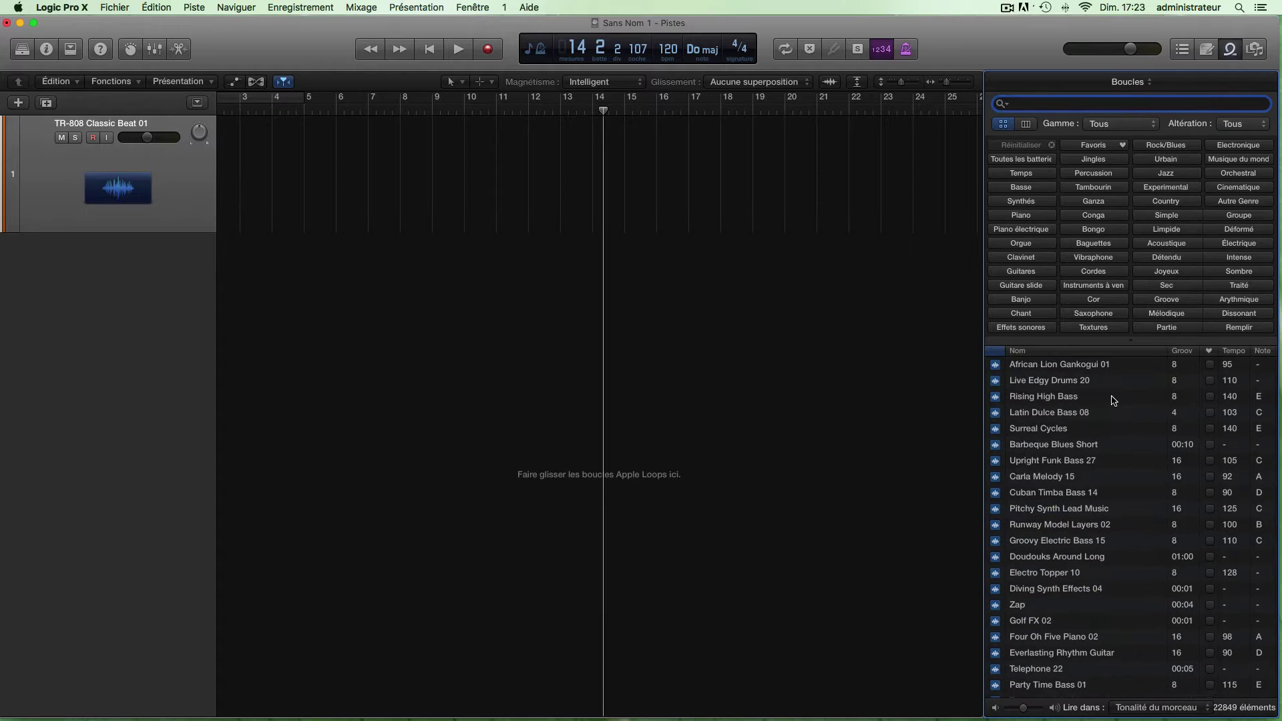
Preview the loop Carla Melody 25 and mark it as a favorite
{"action": "scroll", "coordinate": [1114, 401], "scroll_direction": "up", "scroll_amount": 1}
{"action": "scroll", "coordinate": [1113, 401], "scroll_direction": "down", "scroll_amount": 2}
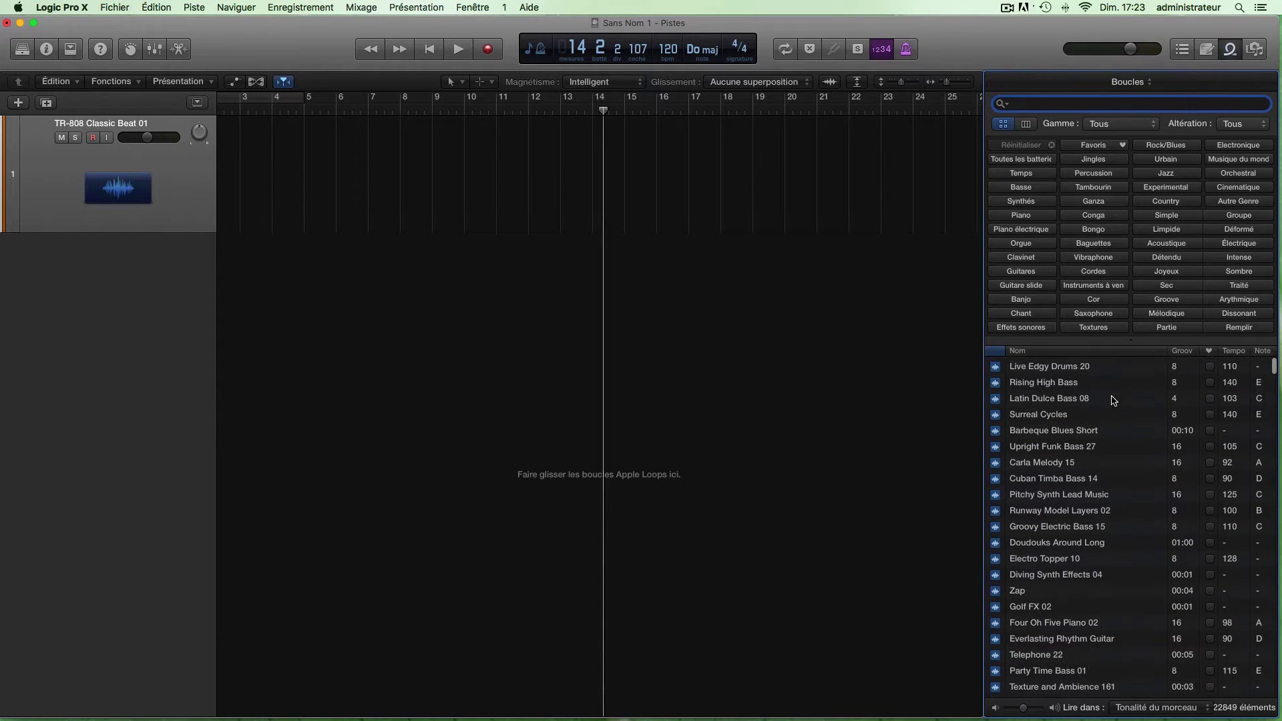
{"action": "scroll", "coordinate": [1113, 401], "scroll_direction": "down", "scroll_amount": 10}
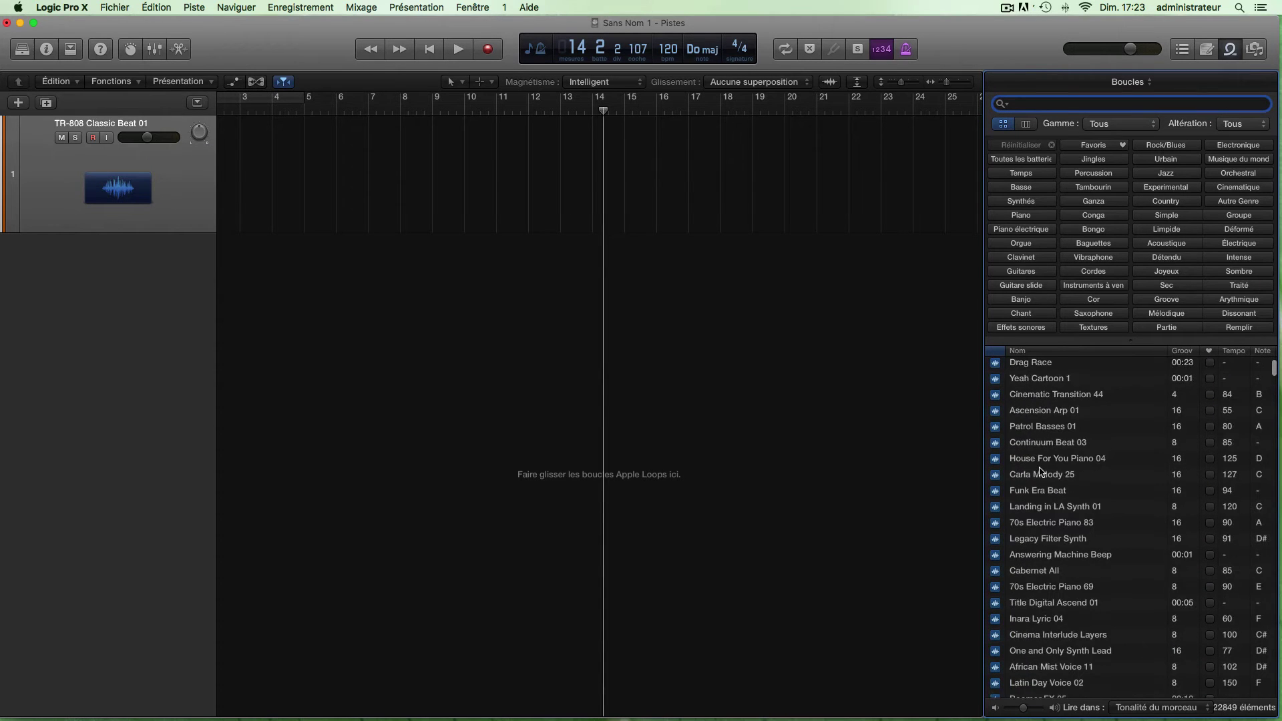
{"action": "left_click", "coordinate": [1044, 479]}
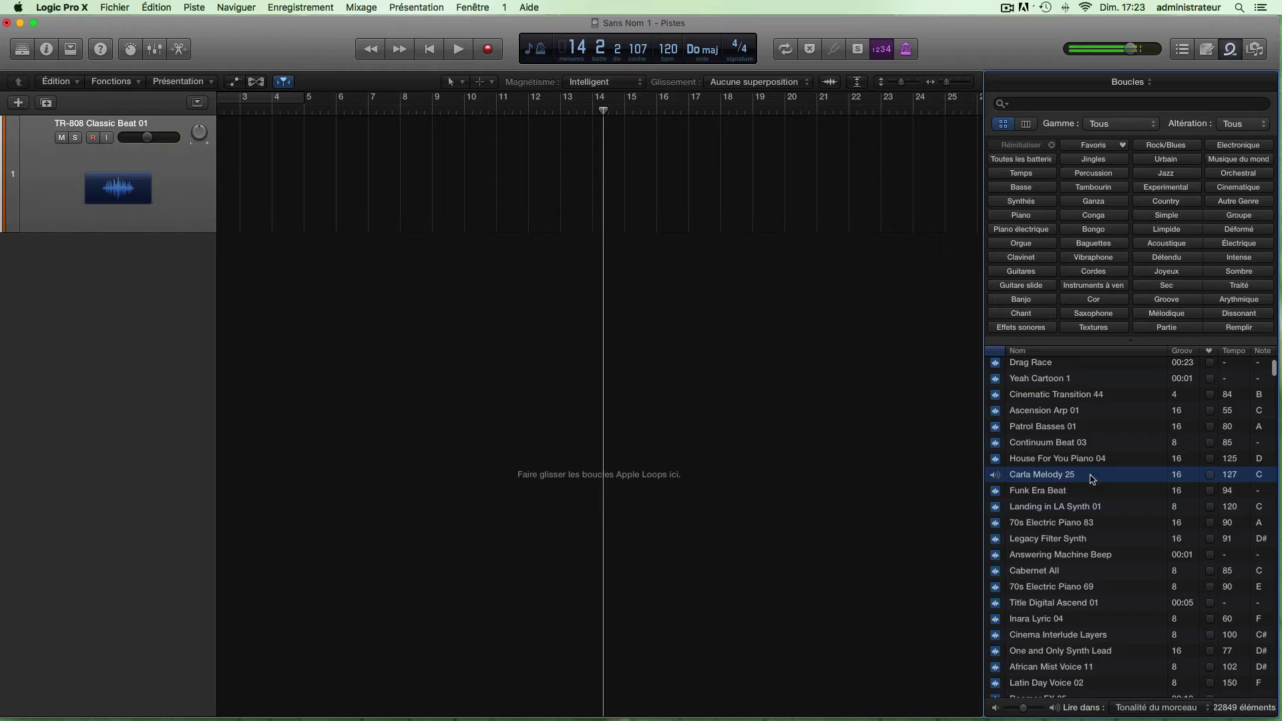
{"action": "left_click", "coordinate": [1210, 475]}
{"action": "left_click", "coordinate": [1061, 479]}
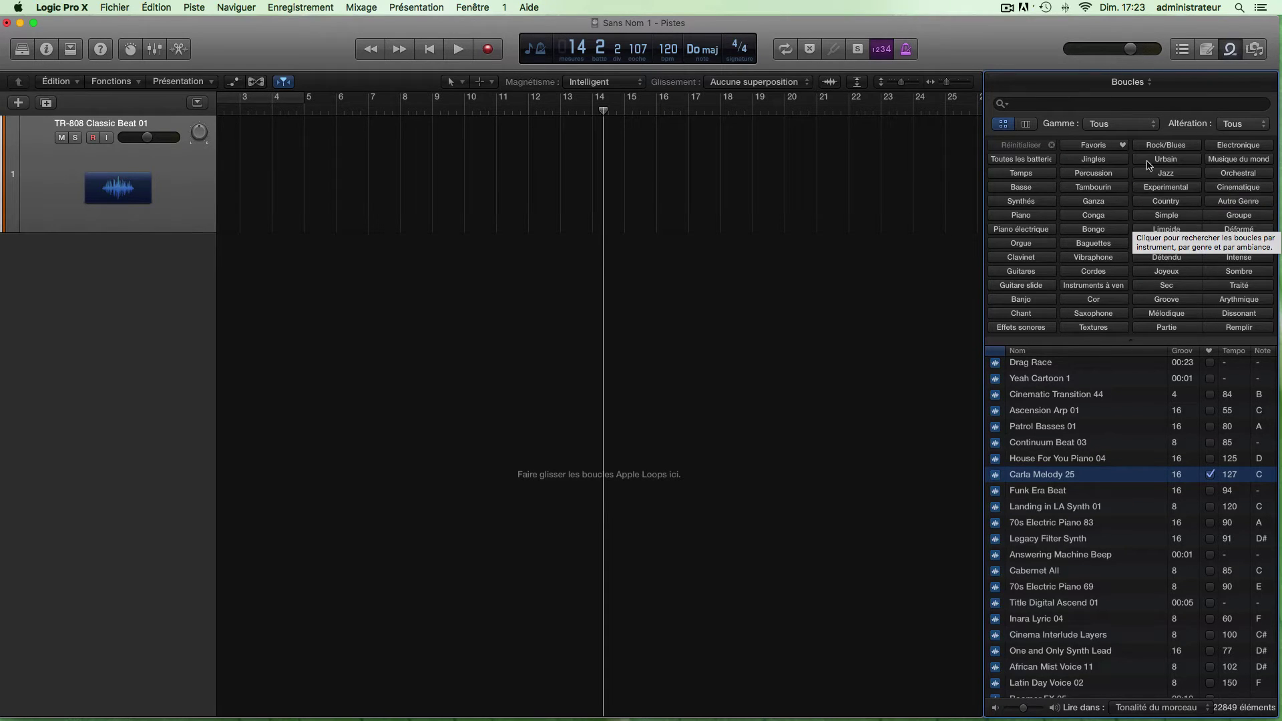
Filter the loops by favorites and unmark House Dance Floor Beat, Carla Melody 25 and Greek Sirtos Guitar 02
{"action": "left_click", "coordinate": [1103, 147]}
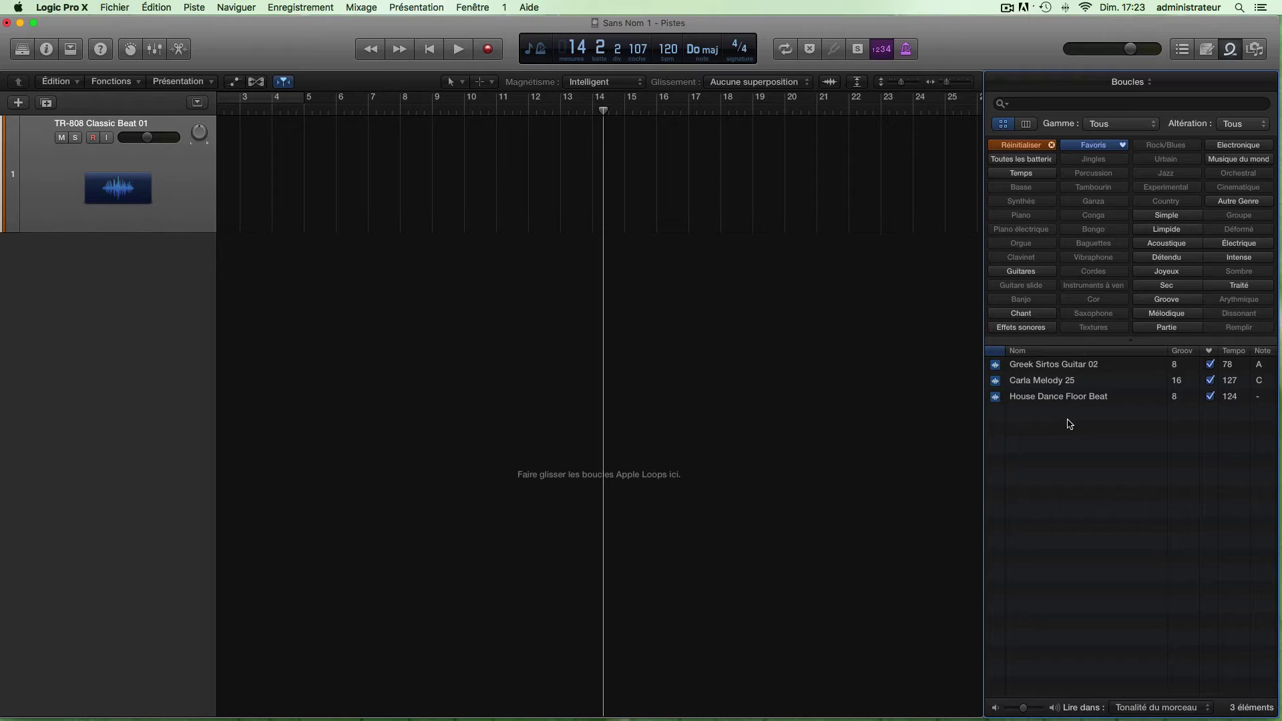
{"action": "left_click", "coordinate": [1210, 396]}
{"action": "left_click", "coordinate": [1211, 380]}
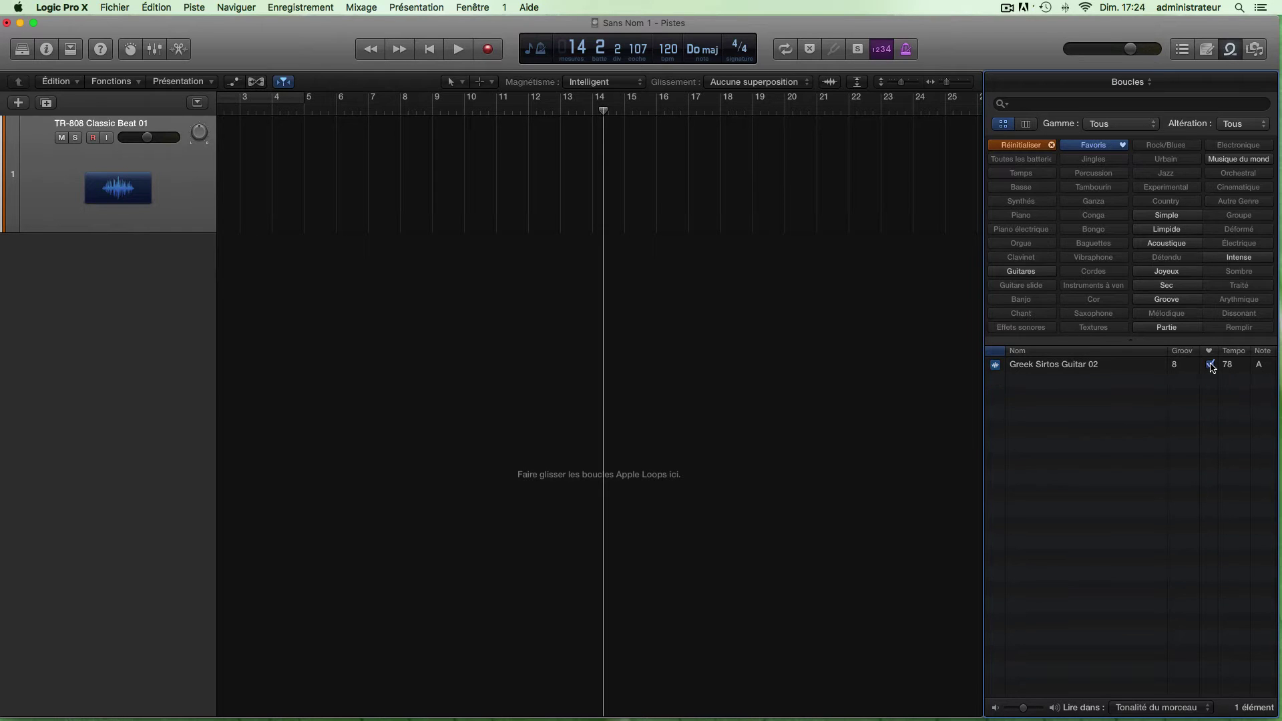
{"action": "left_click", "coordinate": [1210, 364]}
{"action": "left_click", "coordinate": [1209, 352]}
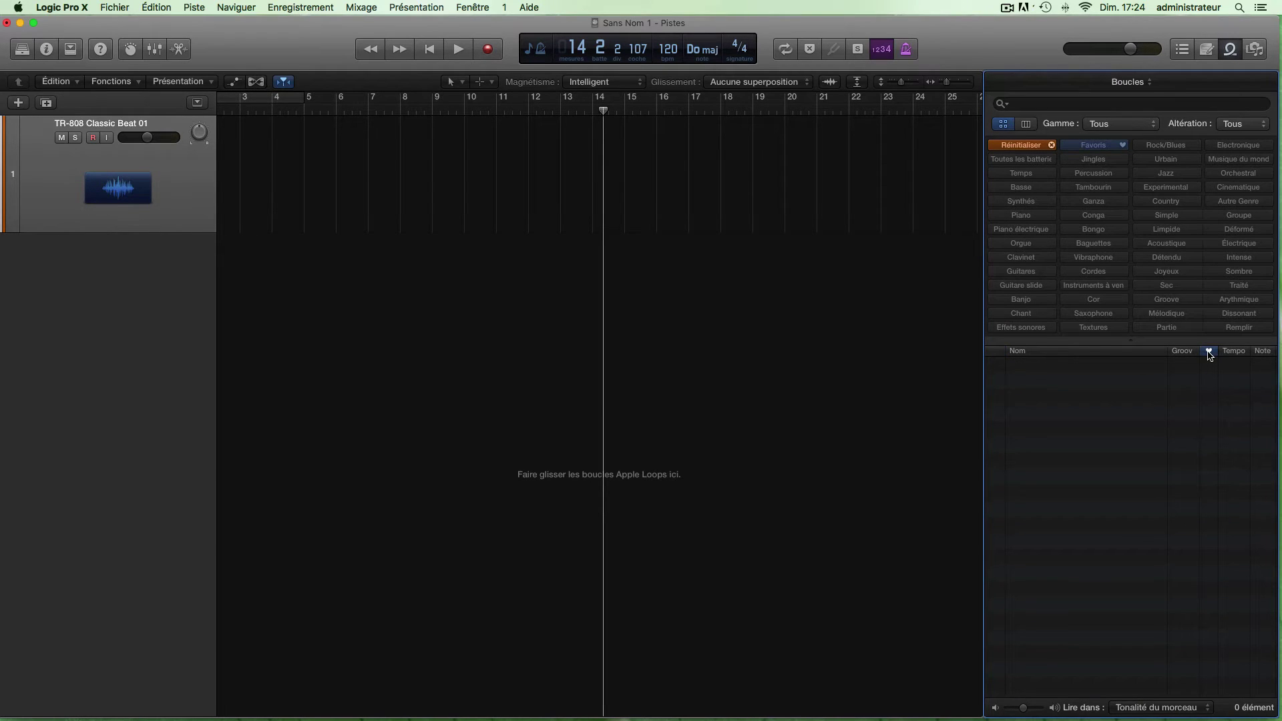
Reset the favorites filter and filter the loops by Synthés
{"action": "left_click", "coordinate": [1034, 147]}
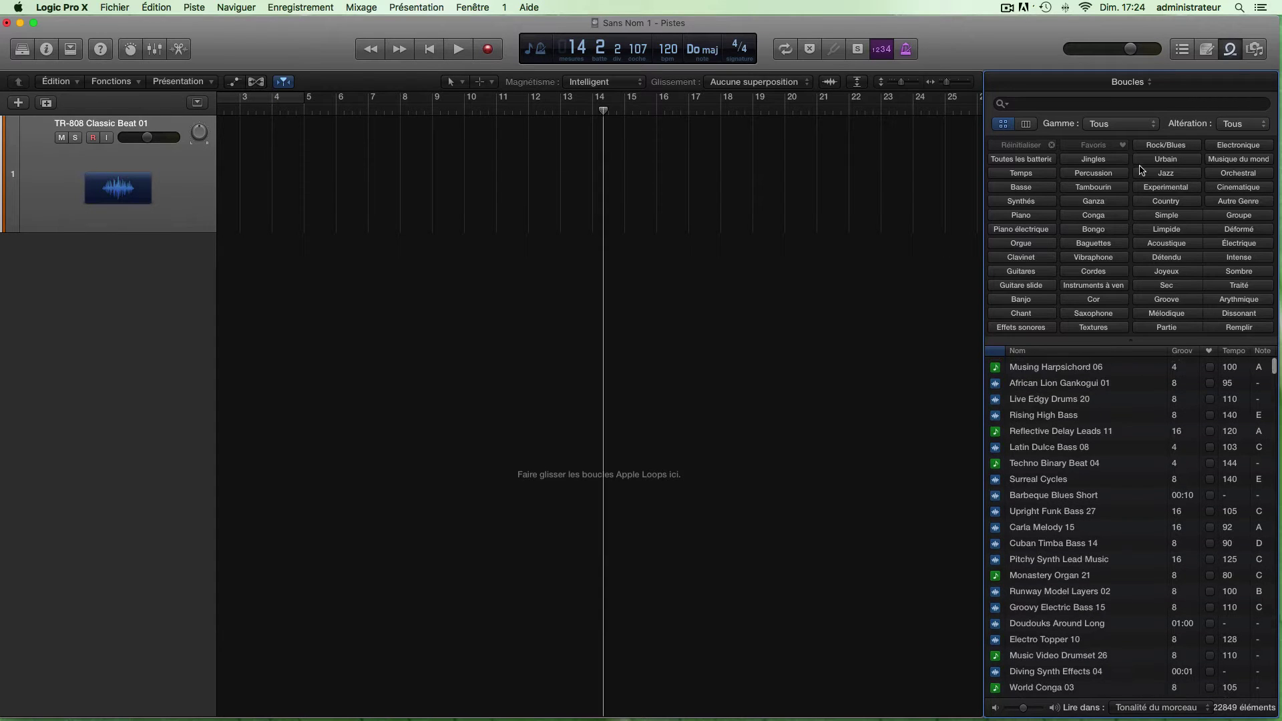
{"action": "left_click", "coordinate": [1029, 202]}
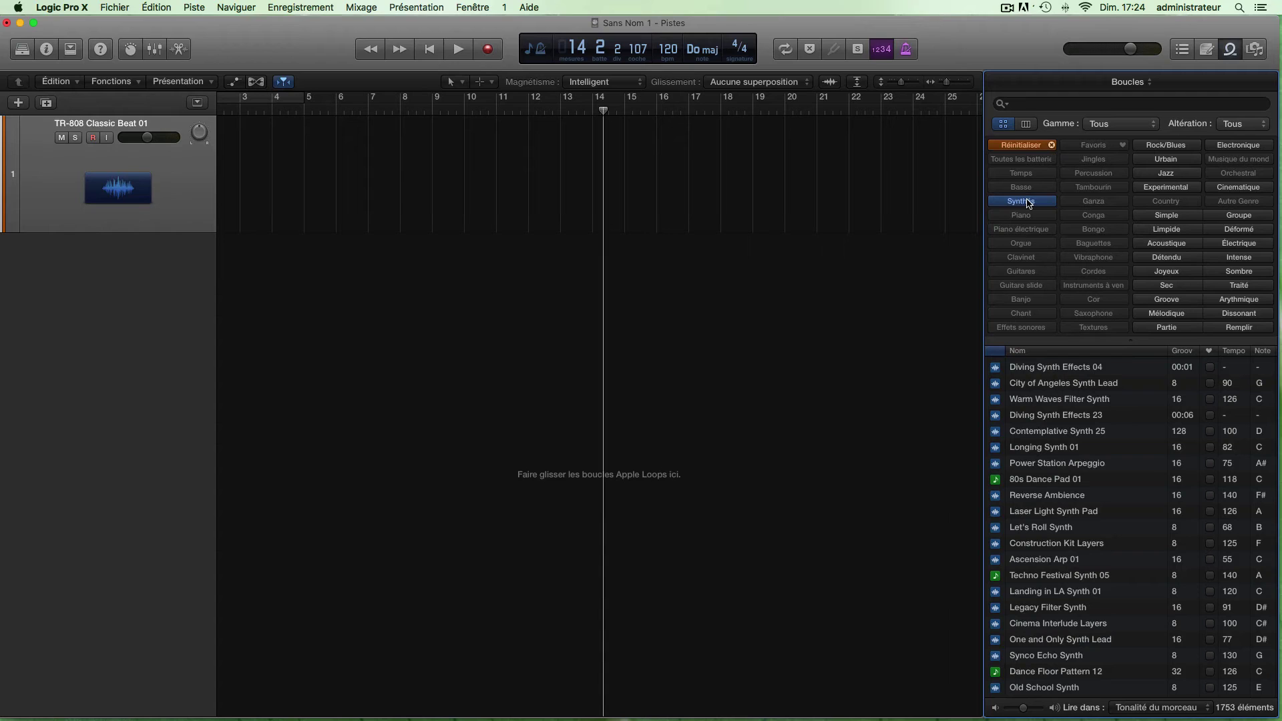
{"action": "scroll", "coordinate": [1138, 434], "scroll_direction": "down", "scroll_amount": 5}
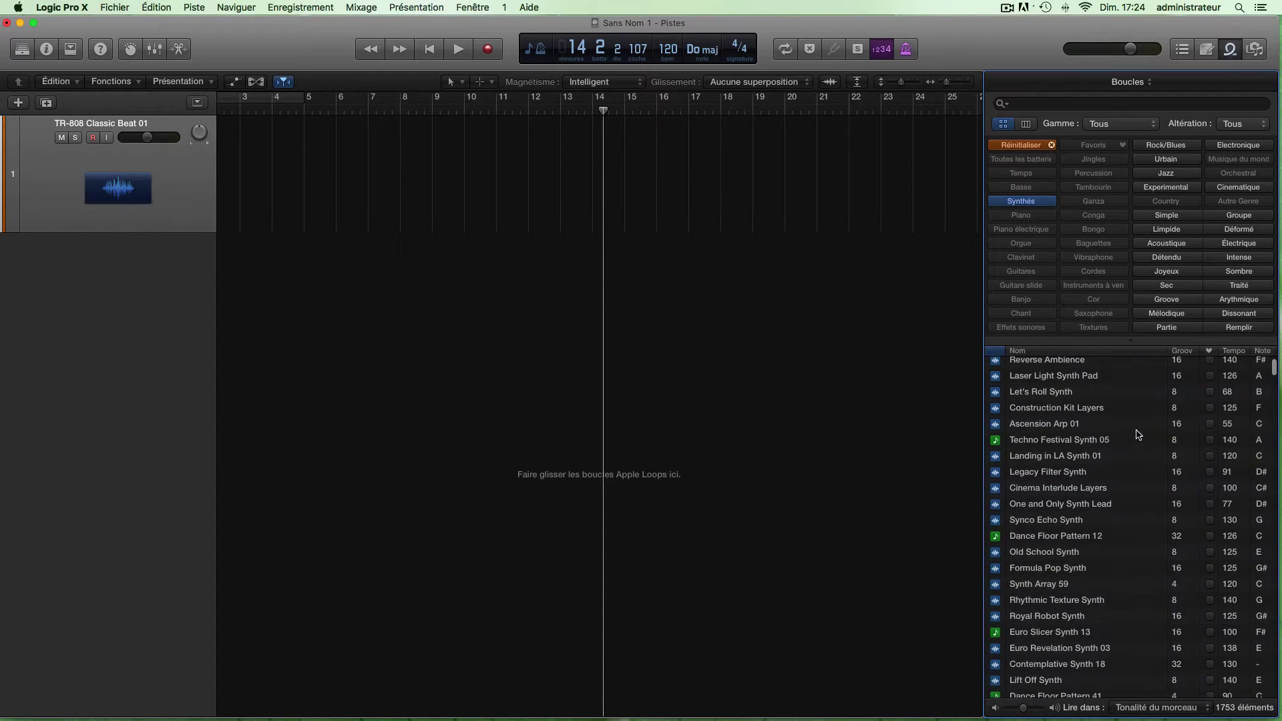
Sort the Basse loops by note and look through the list
{"action": "scroll", "coordinate": [1139, 431], "scroll_direction": "up", "scroll_amount": 1}
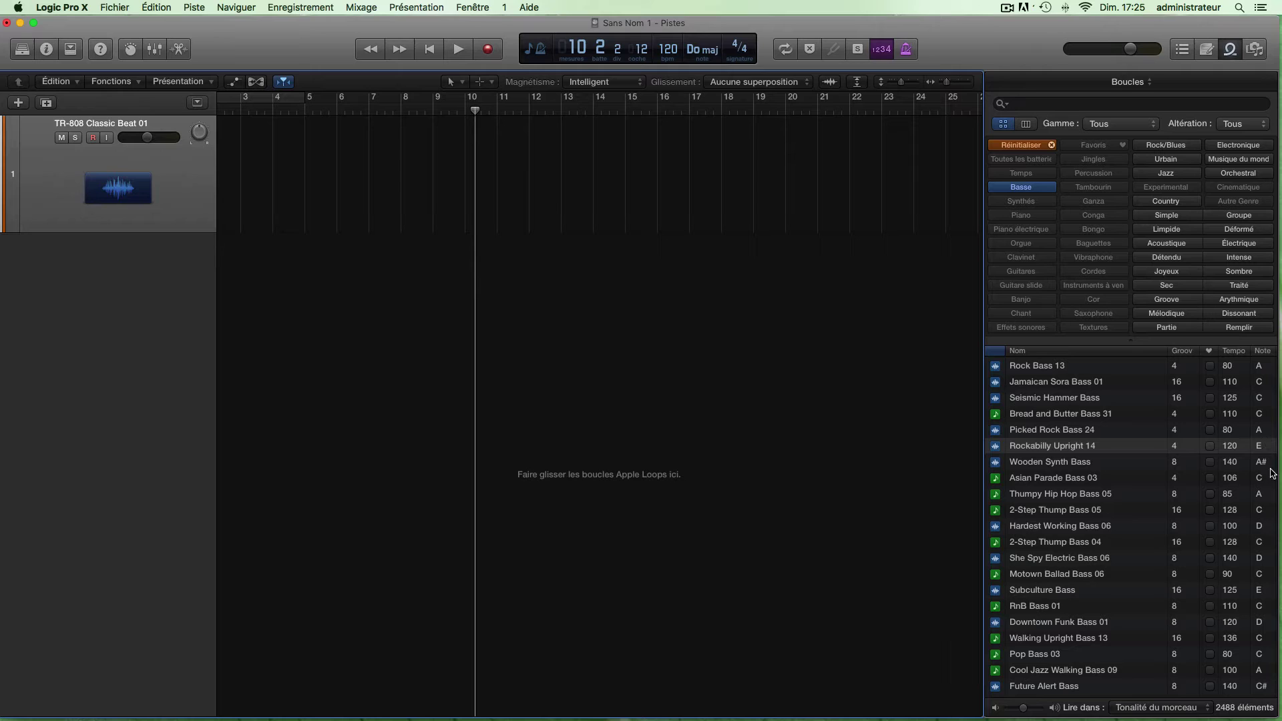
{"action": "scroll", "coordinate": [1248, 481], "scroll_direction": "up", "scroll_amount": 3}
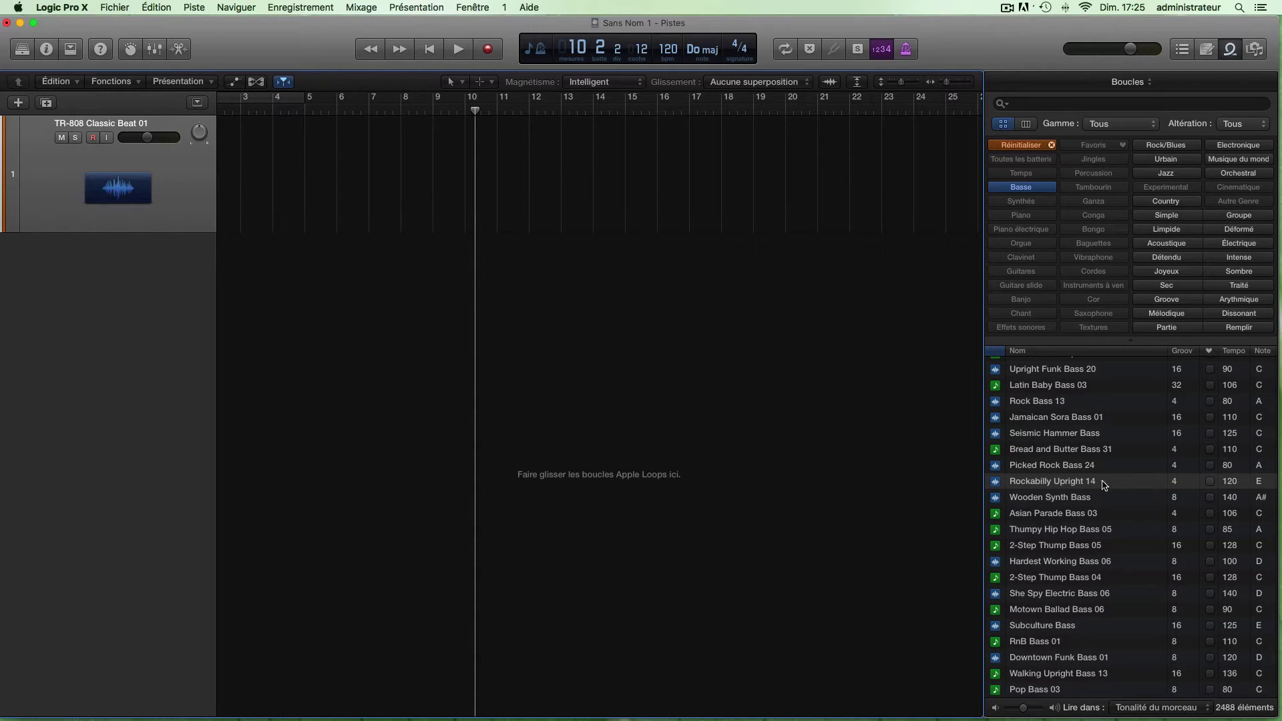
{"action": "left_click", "coordinate": [1262, 350]}
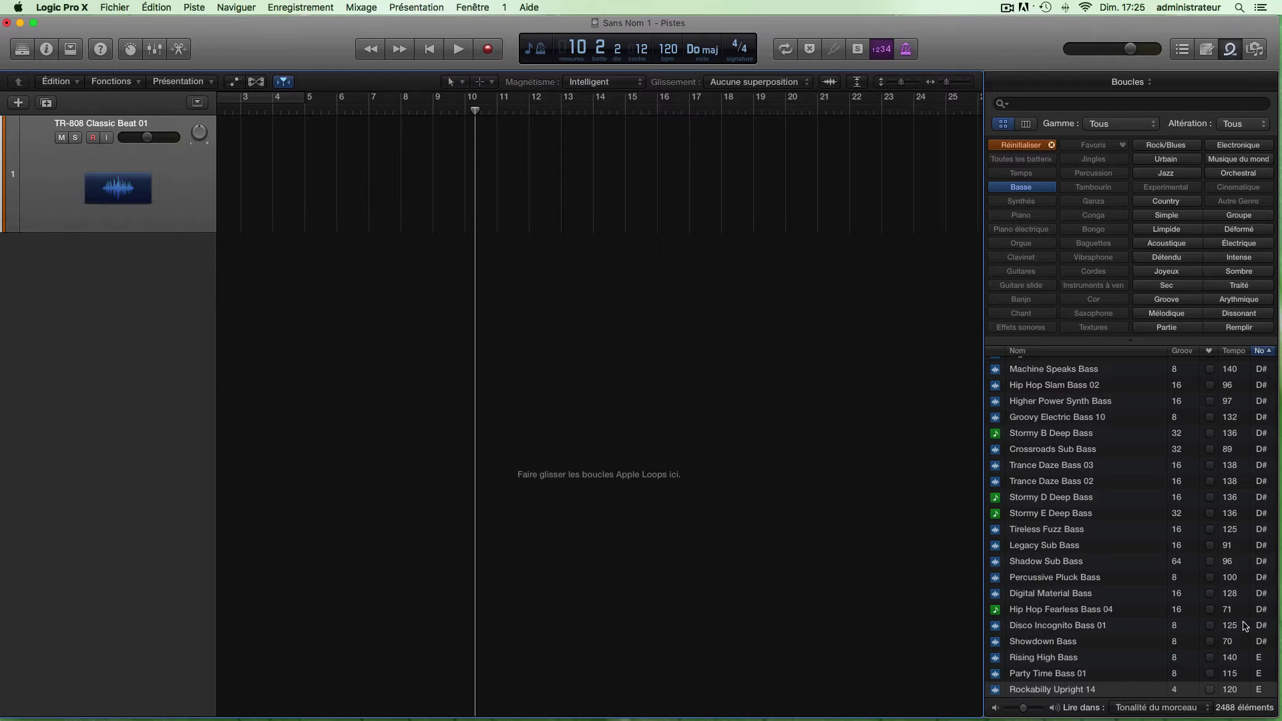
{"action": "scroll", "coordinate": [1243, 626], "scroll_direction": "down", "scroll_amount": 10}
{"action": "scroll", "coordinate": [1243, 627], "scroll_direction": "down", "scroll_amount": 10}
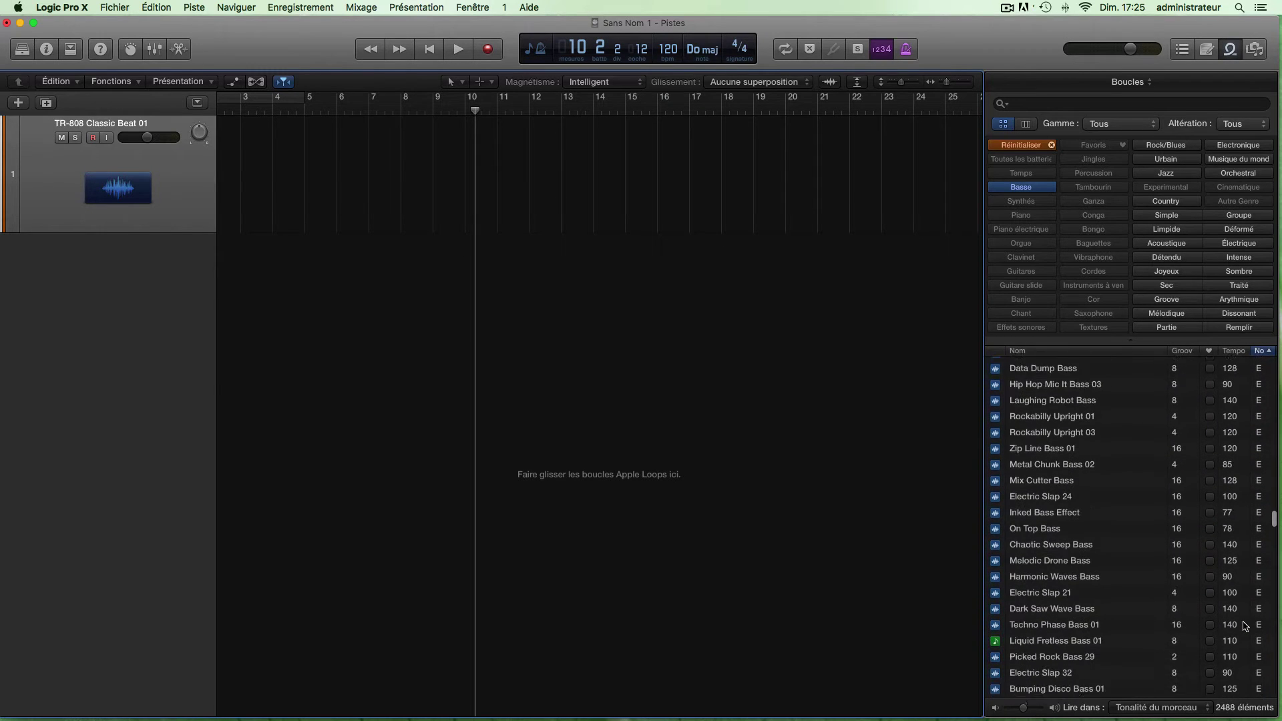
Sort the Basse loops by tempo and look through the different tempos
{"action": "left_click", "coordinate": [1233, 352]}
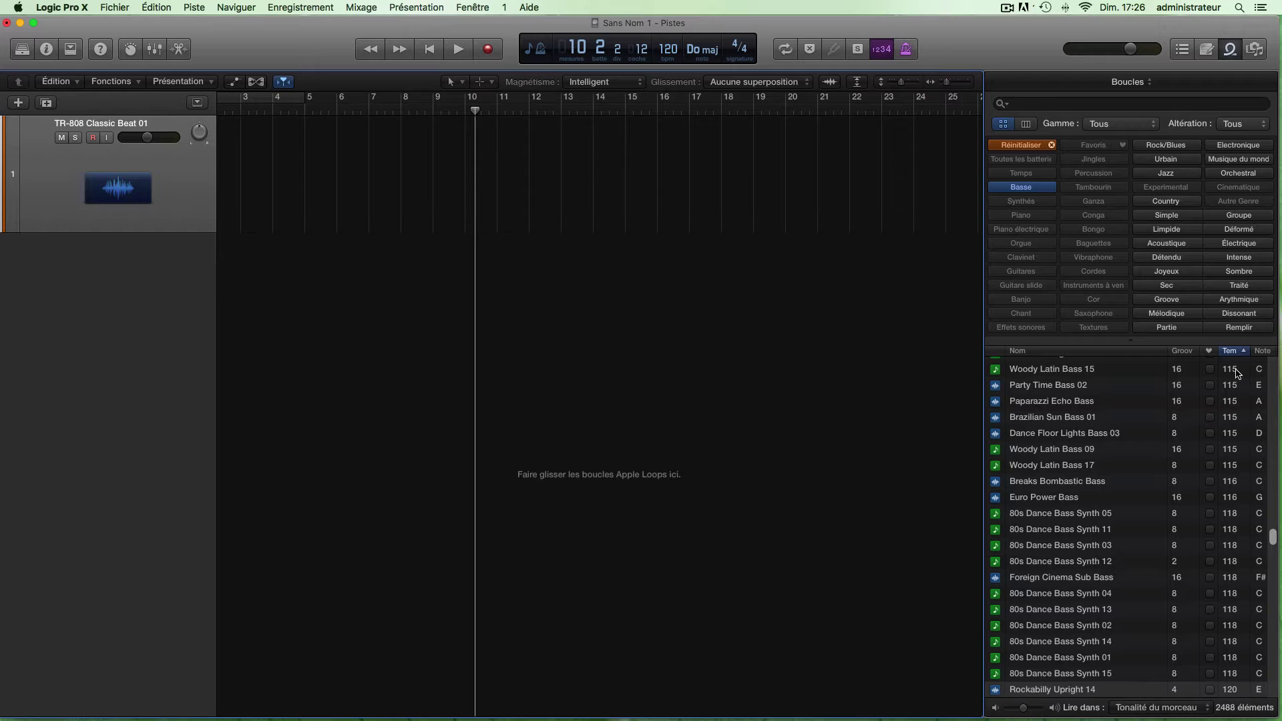
{"action": "scroll", "coordinate": [1236, 372], "scroll_direction": "down", "scroll_amount": 10}
{"action": "scroll", "coordinate": [1236, 373], "scroll_direction": "up", "scroll_amount": 15}
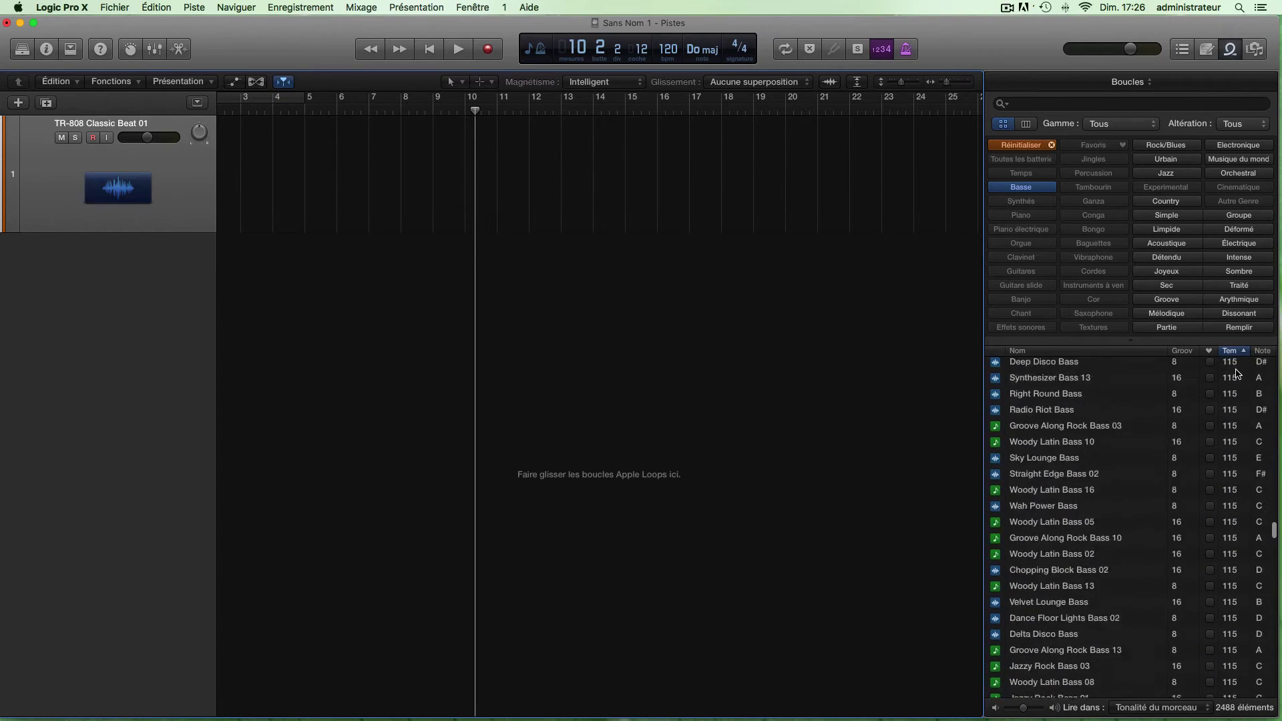
{"action": "scroll", "coordinate": [1236, 373], "scroll_direction": "up", "scroll_amount": 10}
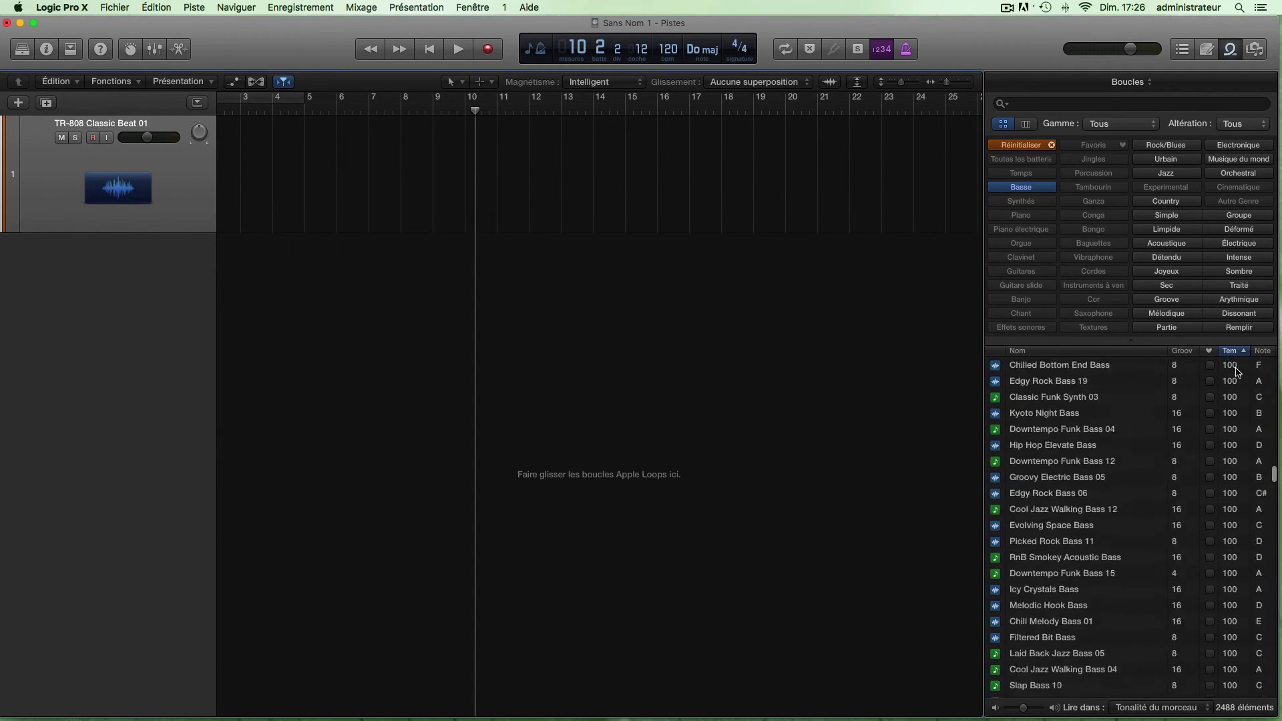
Sort the Basse loops by note and by loop type, and reset the loop filters
{"action": "left_click", "coordinate": [1263, 351]}
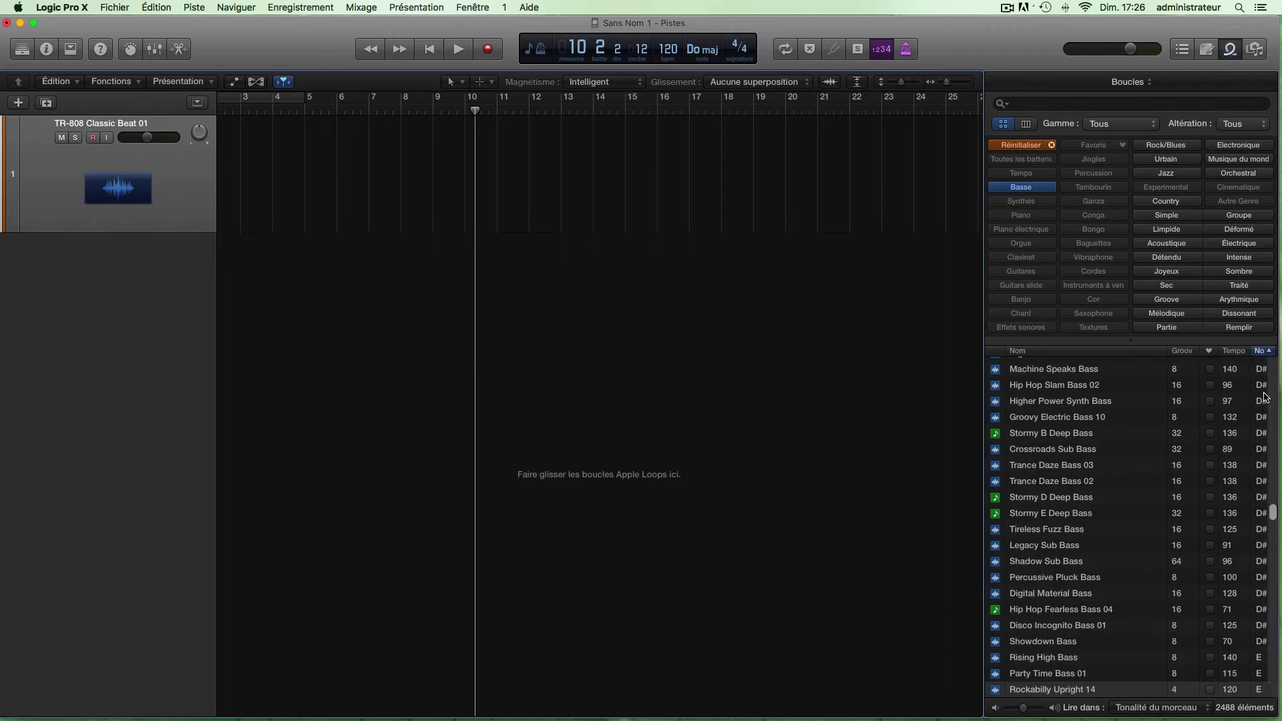
{"action": "scroll", "coordinate": [1112, 402], "scroll_direction": "up", "scroll_amount": 1}
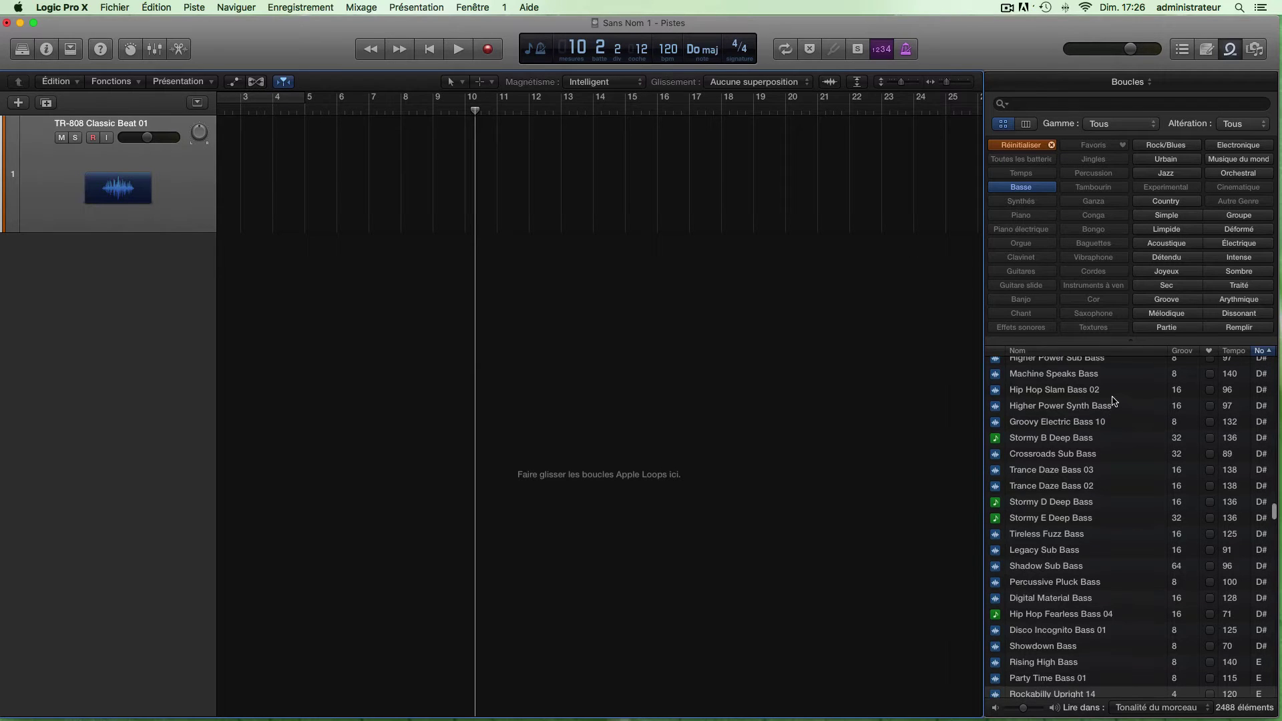
{"action": "left_click", "coordinate": [995, 352]}
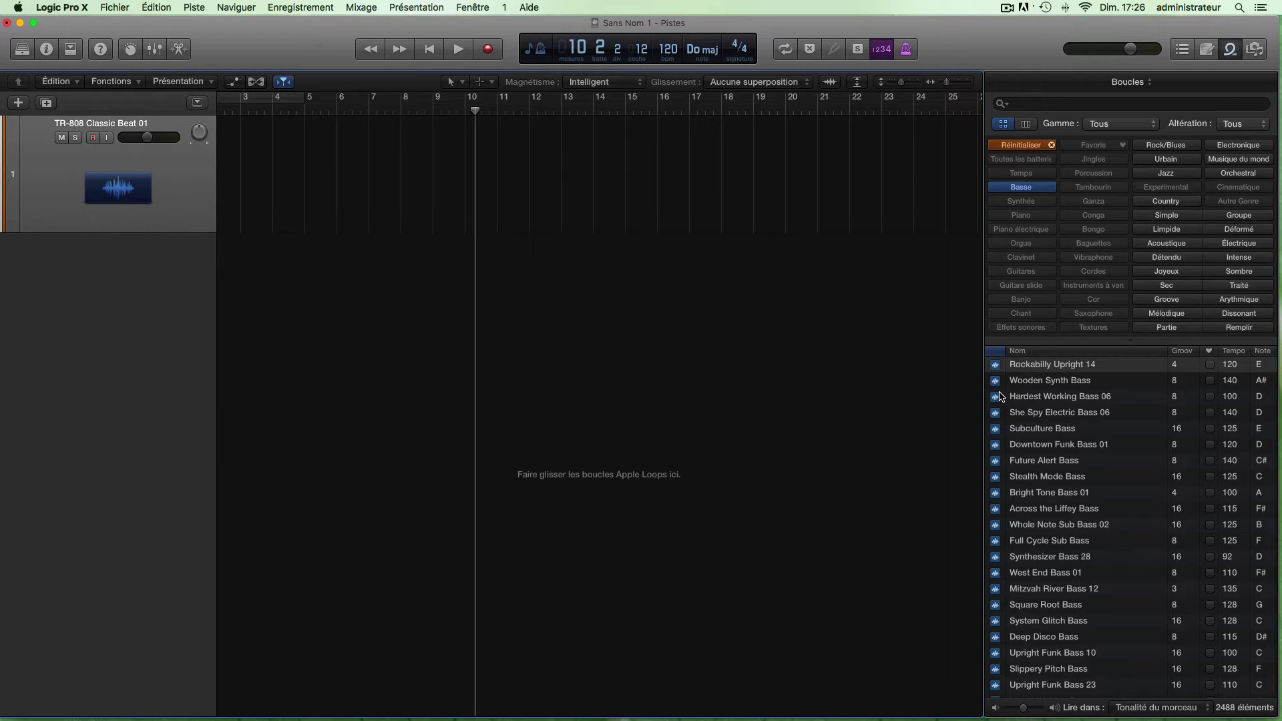
{"action": "left_click", "coordinate": [1020, 145]}
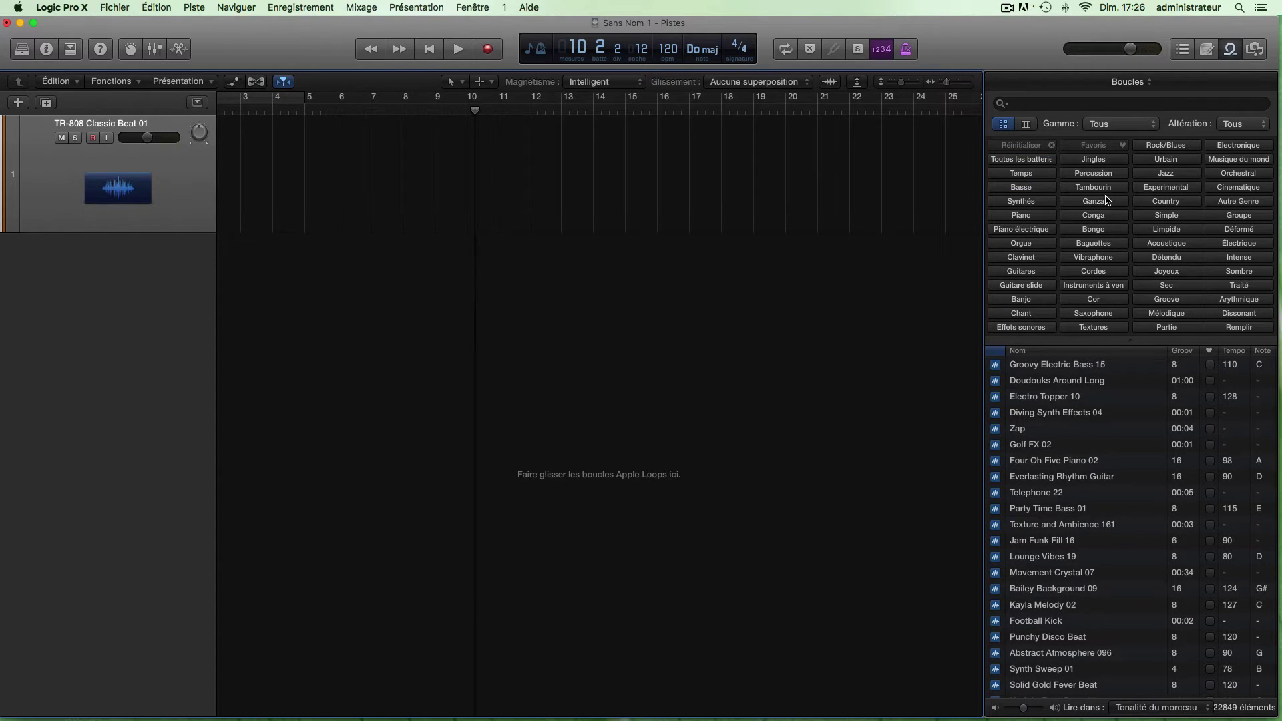
Show the Instruments and Genres categories in the loop browser's column view, and return to the category button view
{"action": "left_click", "coordinate": [1026, 125]}
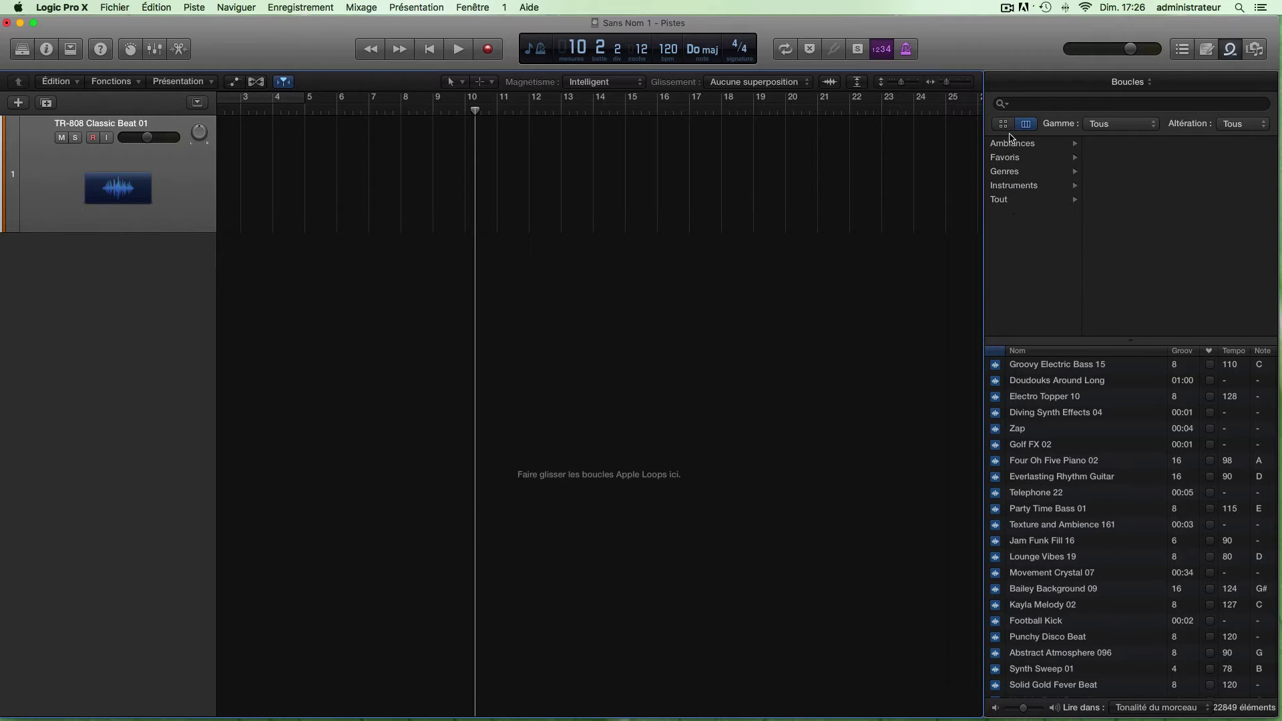
{"action": "left_click", "coordinate": [1006, 186]}
{"action": "left_click", "coordinate": [1006, 172]}
{"action": "left_click", "coordinate": [1003, 124]}
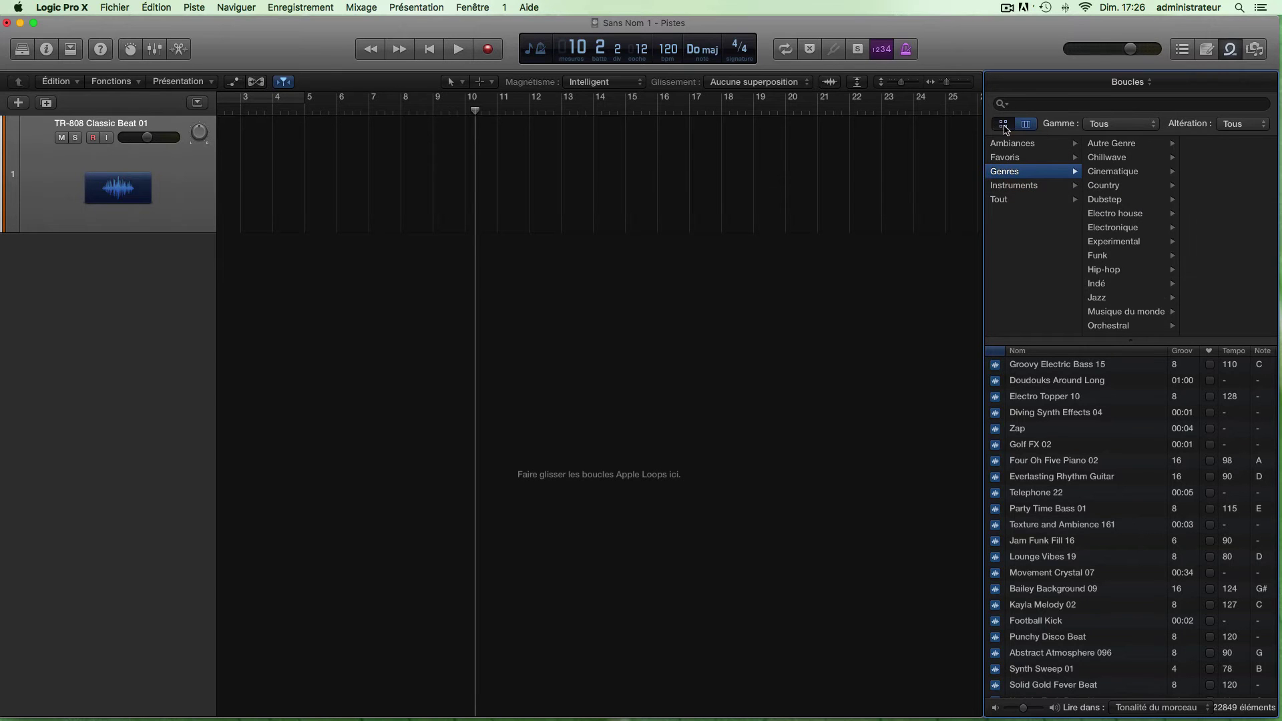
Limit the loops to the Majeur scale
{"action": "key", "text": "ctrl+Up"}
{"action": "left_click", "coordinate": [953, 154]}
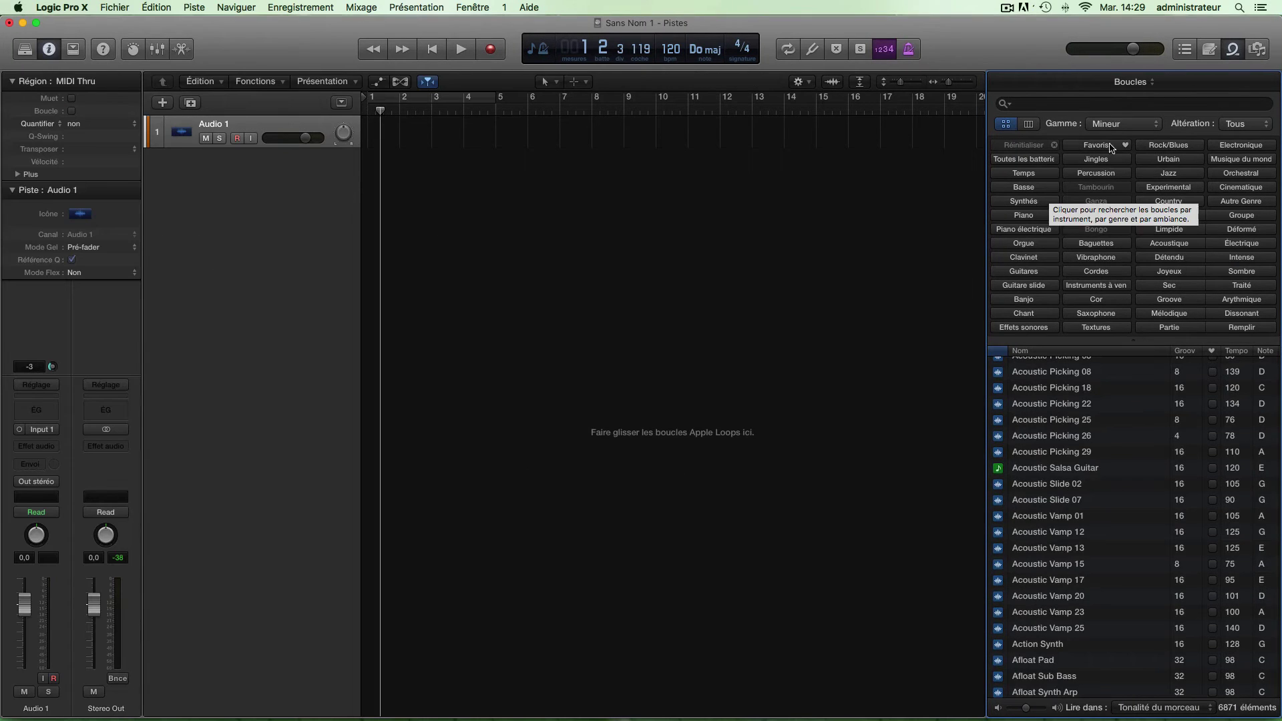
{"action": "left_click", "coordinate": [1120, 126]}
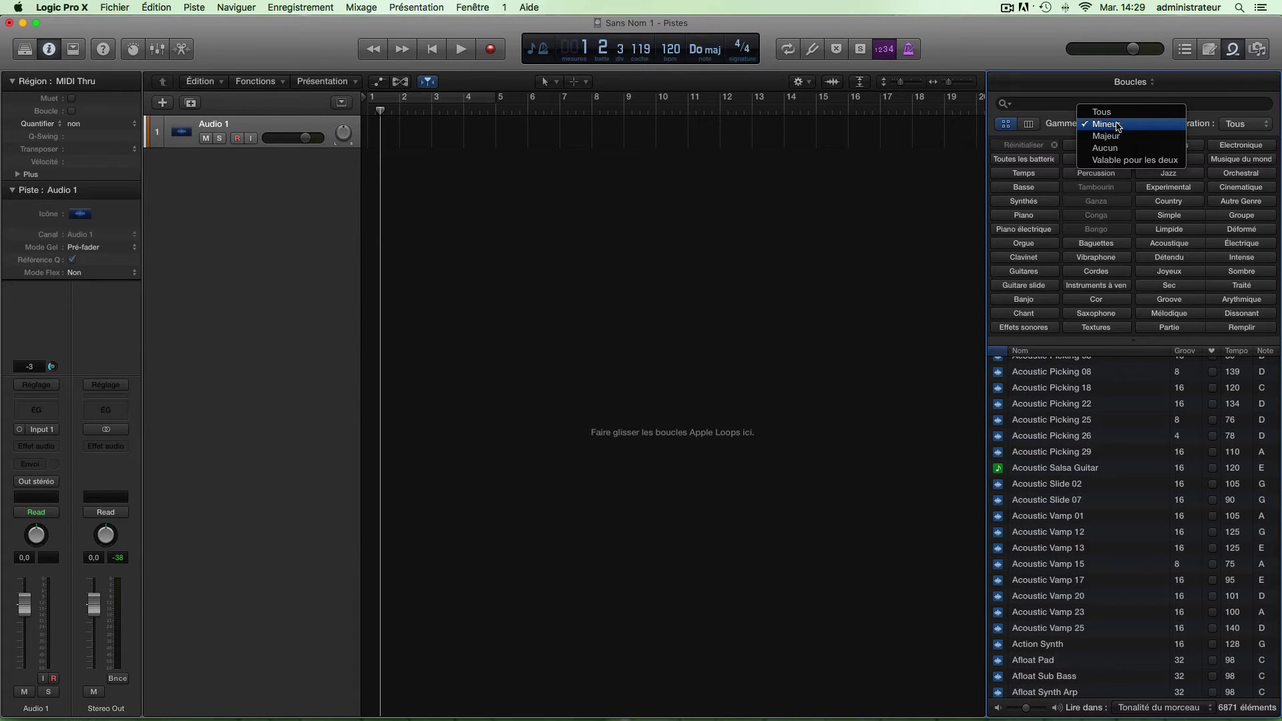
{"action": "left_click", "coordinate": [1114, 136]}
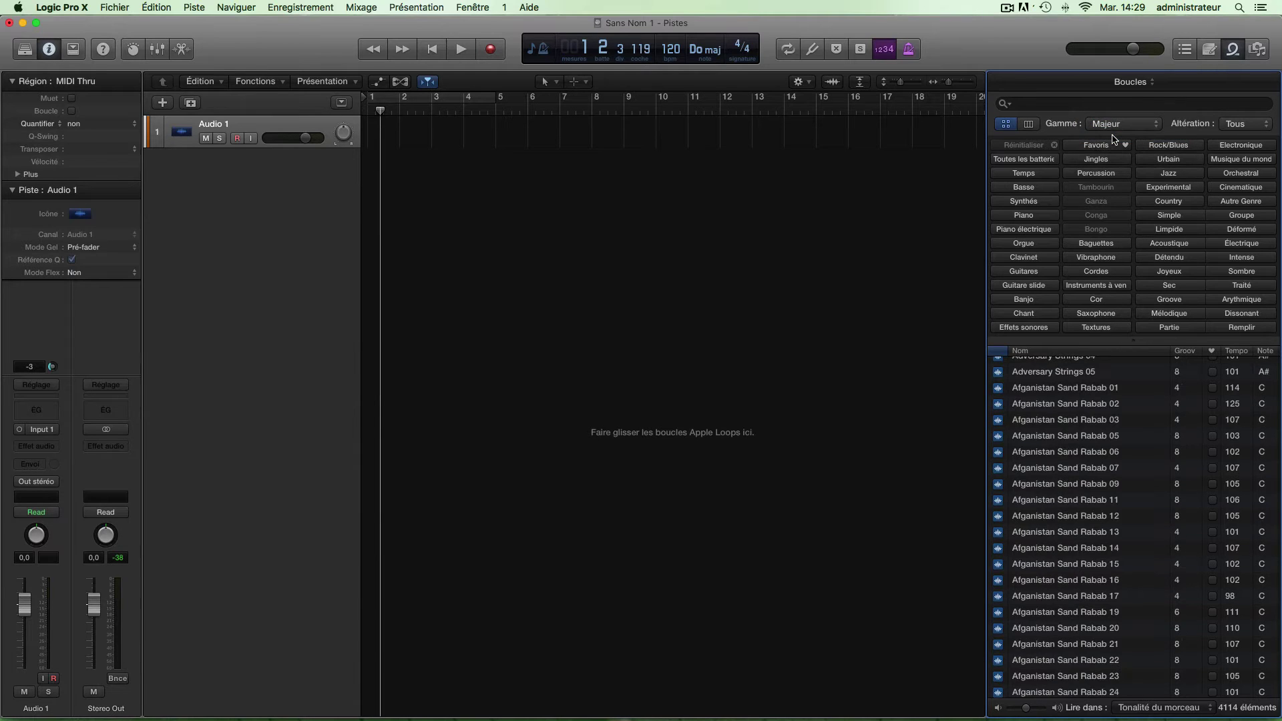
Set the loop scale to Valable pour les deux and filter the loops by Guitares and Électrique
{"action": "left_click", "coordinate": [1112, 126]}
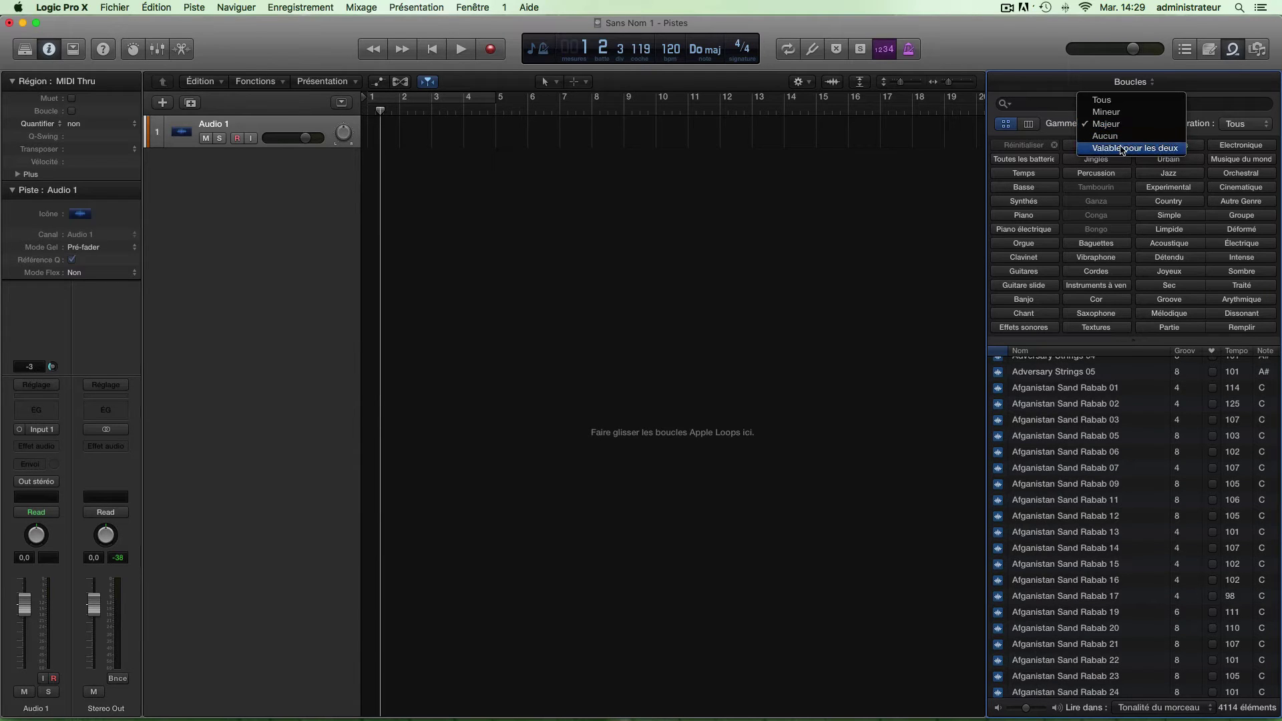
{"action": "left_click", "coordinate": [1122, 149]}
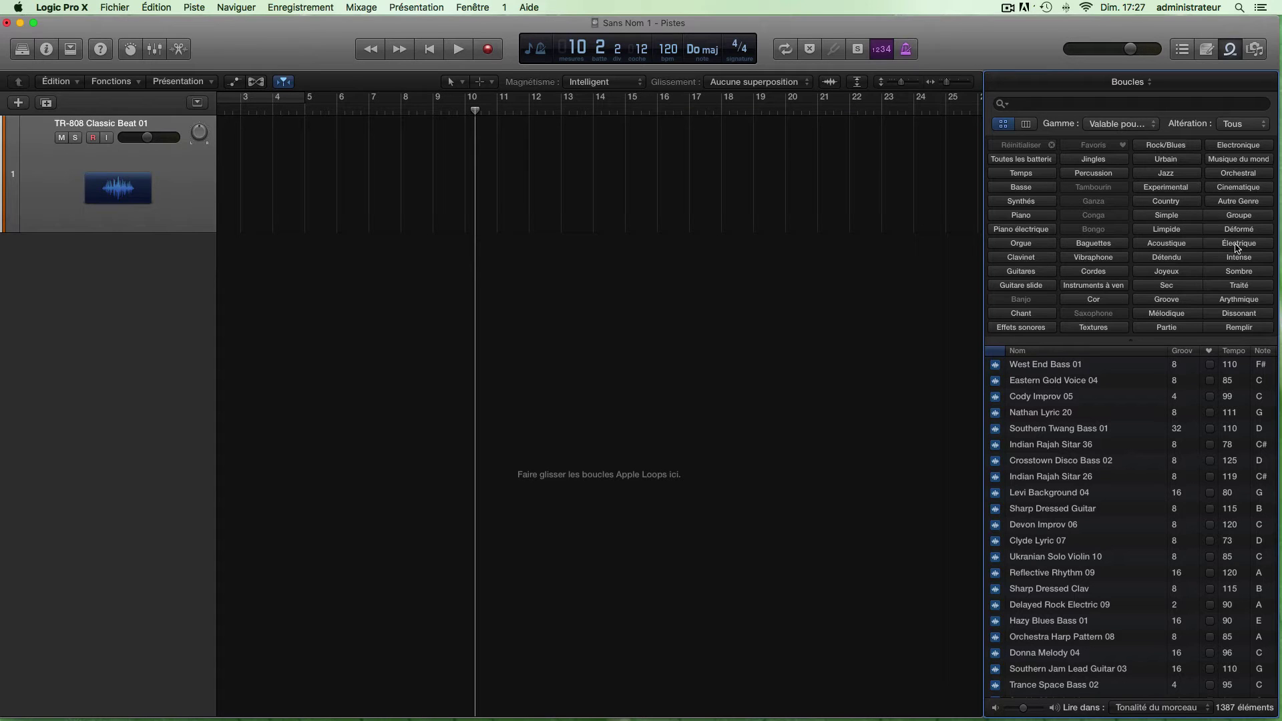
{"action": "left_click", "coordinate": [1020, 274]}
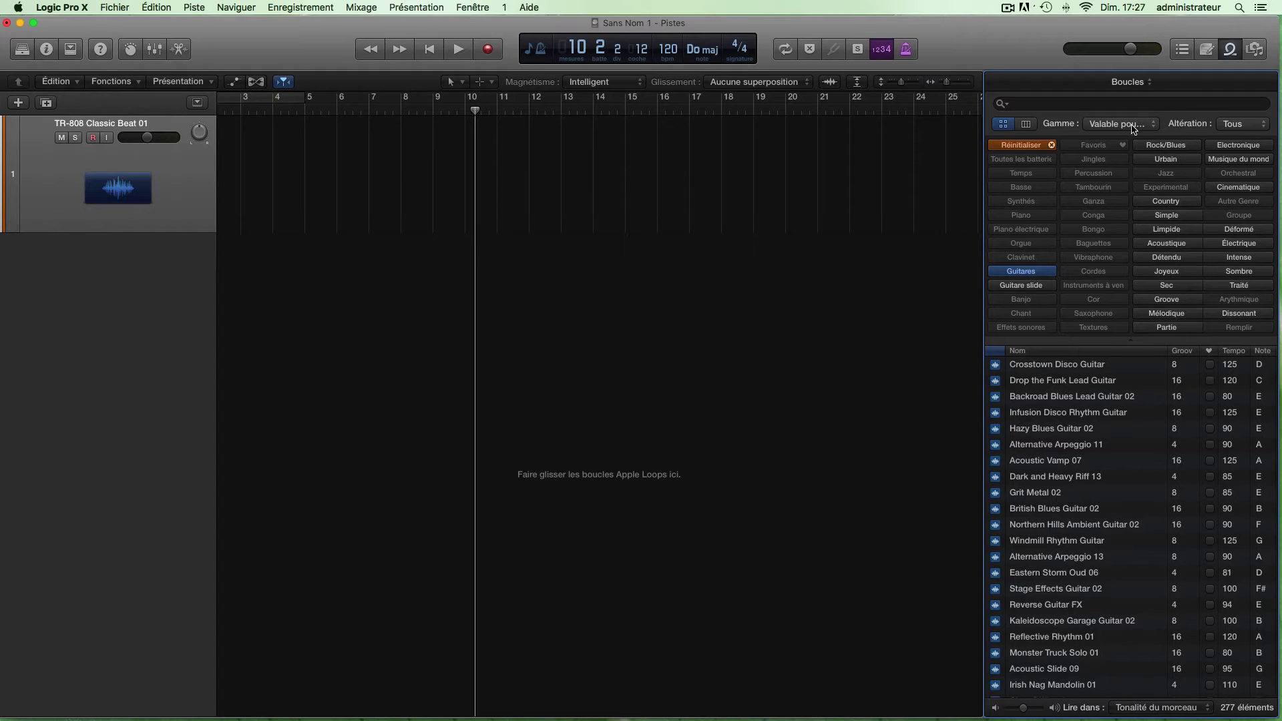
{"action": "left_click", "coordinate": [1237, 245]}
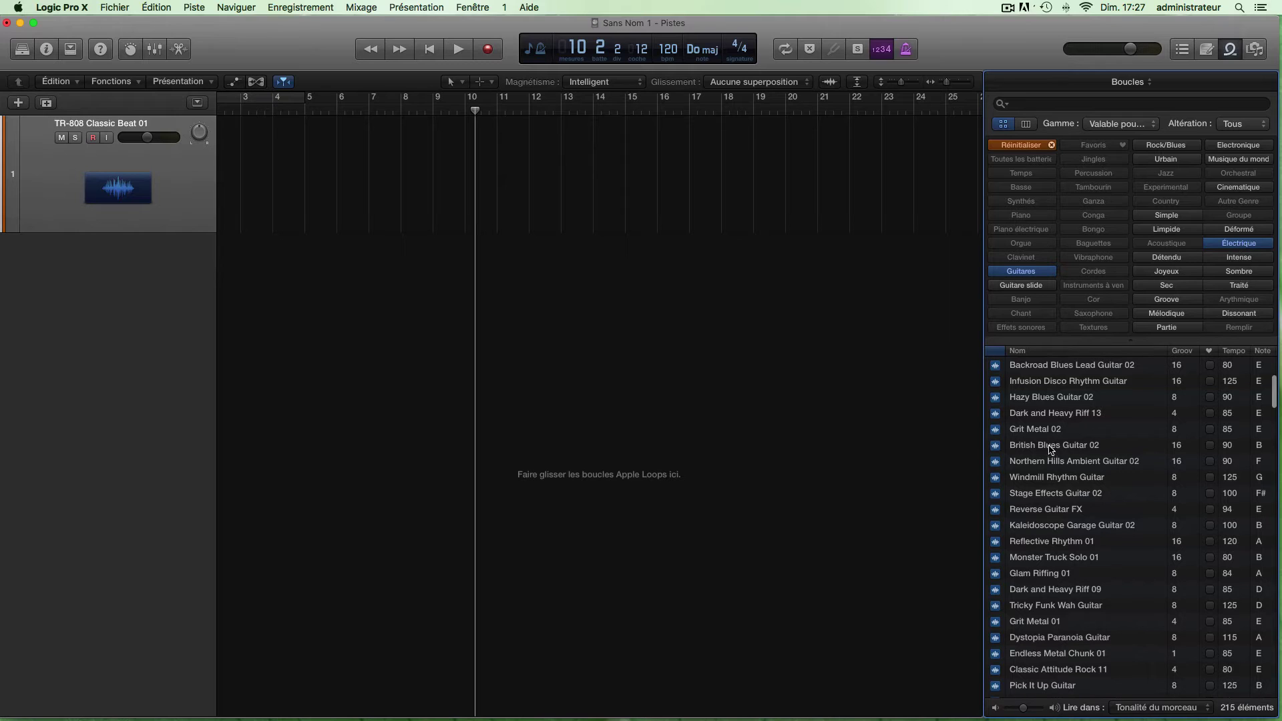
Preview the loops Grit Metal 02, Stage Effects Guitar 02, Monster Truck Solo 01 and Pick It Up Guitar
{"action": "left_click", "coordinate": [1028, 430]}
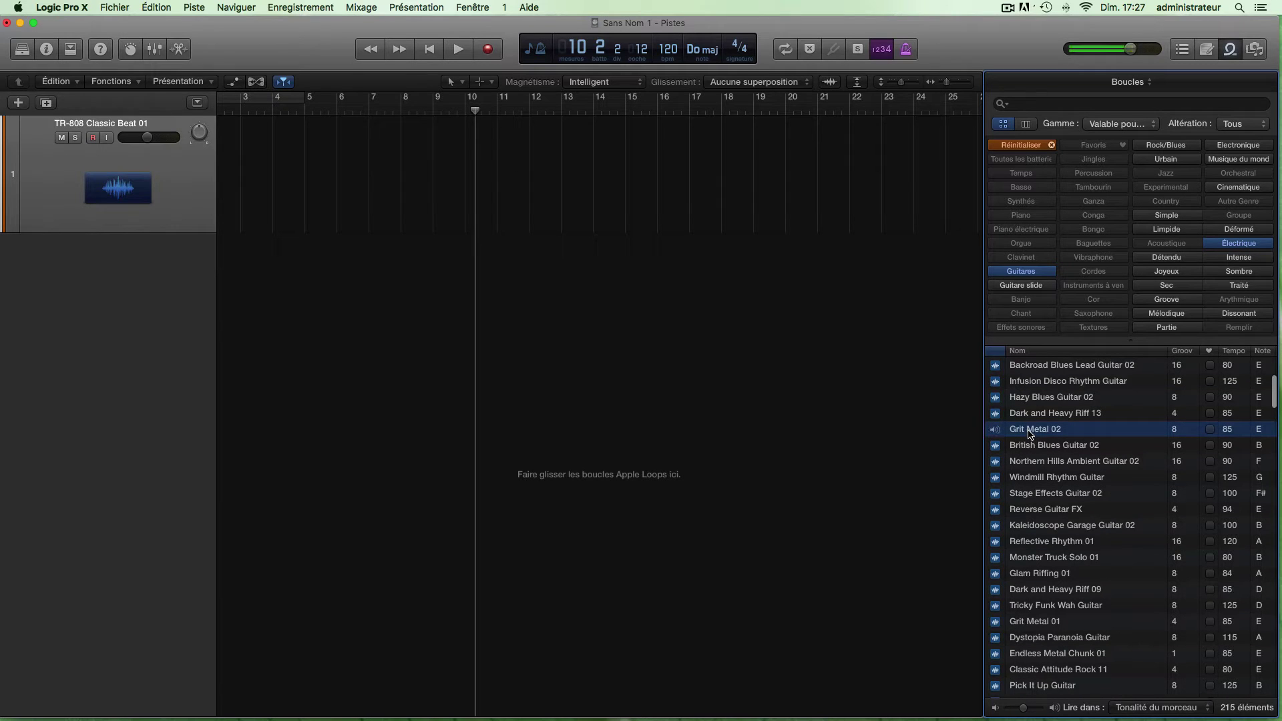
{"action": "left_click", "coordinate": [1030, 494]}
{"action": "scroll", "coordinate": [1035, 541], "scroll_direction": "up", "scroll_amount": 1}
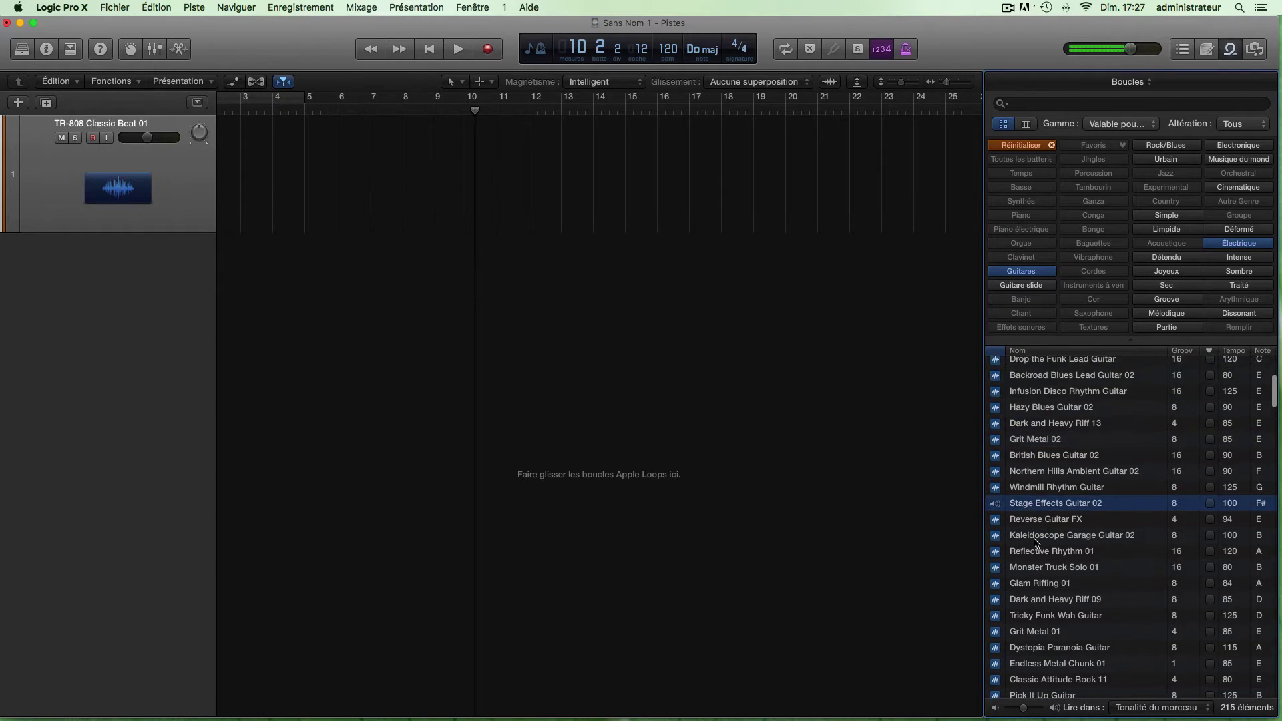
{"action": "left_click", "coordinate": [1039, 567]}
{"action": "scroll", "coordinate": [1039, 569], "scroll_direction": "down", "scroll_amount": 5}
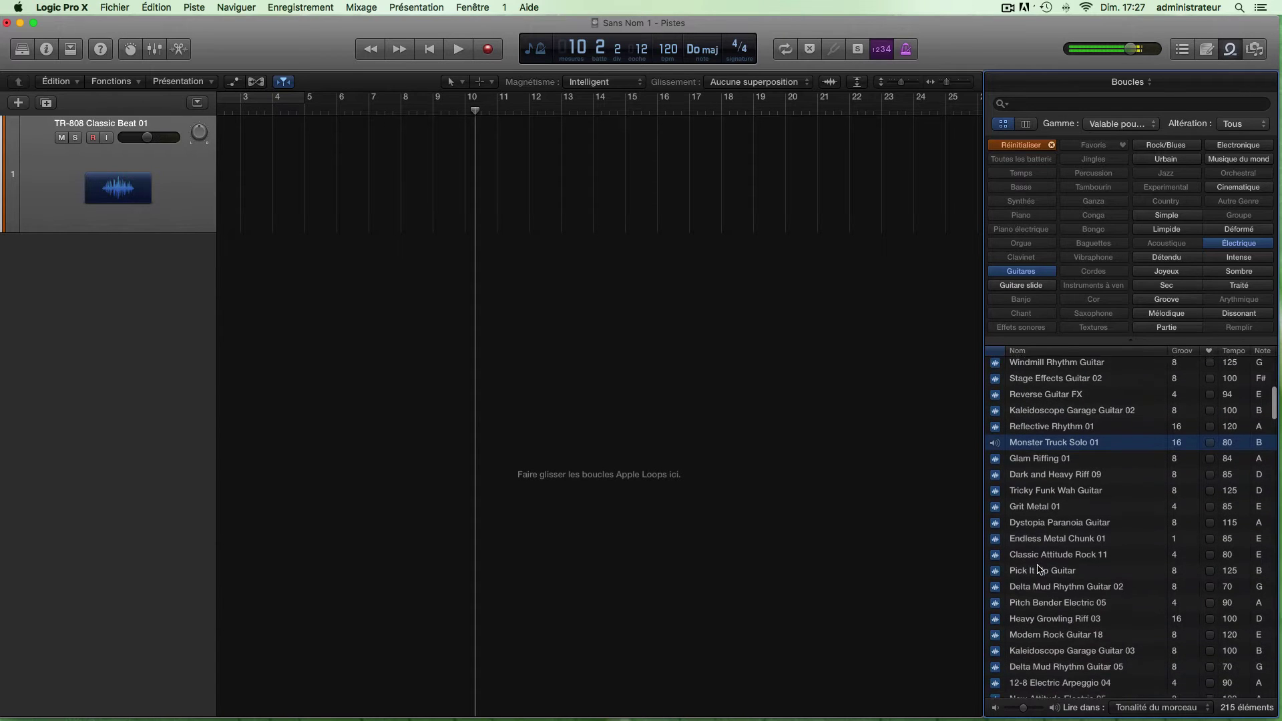
{"action": "left_click", "coordinate": [1039, 565]}
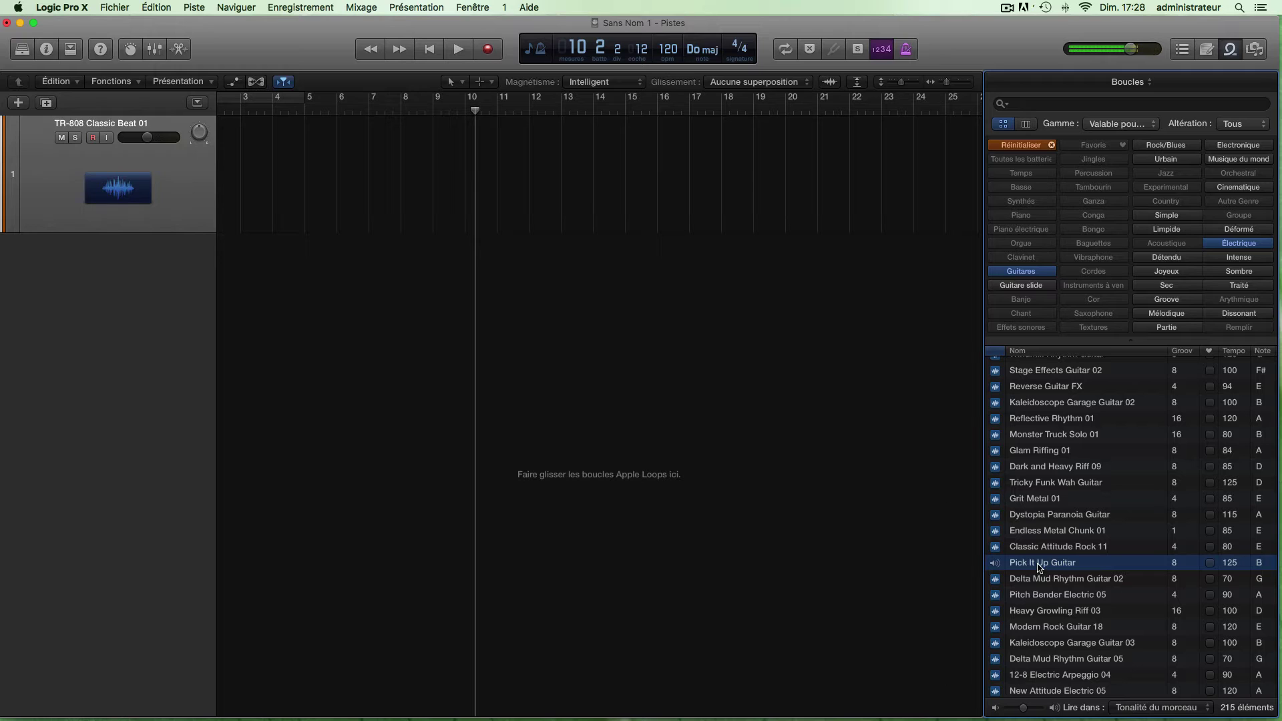
Place the loop Pick It Up Guitar on a new track at bar 5 without importing its tempo, and play it back
{"action": "left_click_drag", "start_coordinate": [1039, 567], "coordinate": [305, 297]}
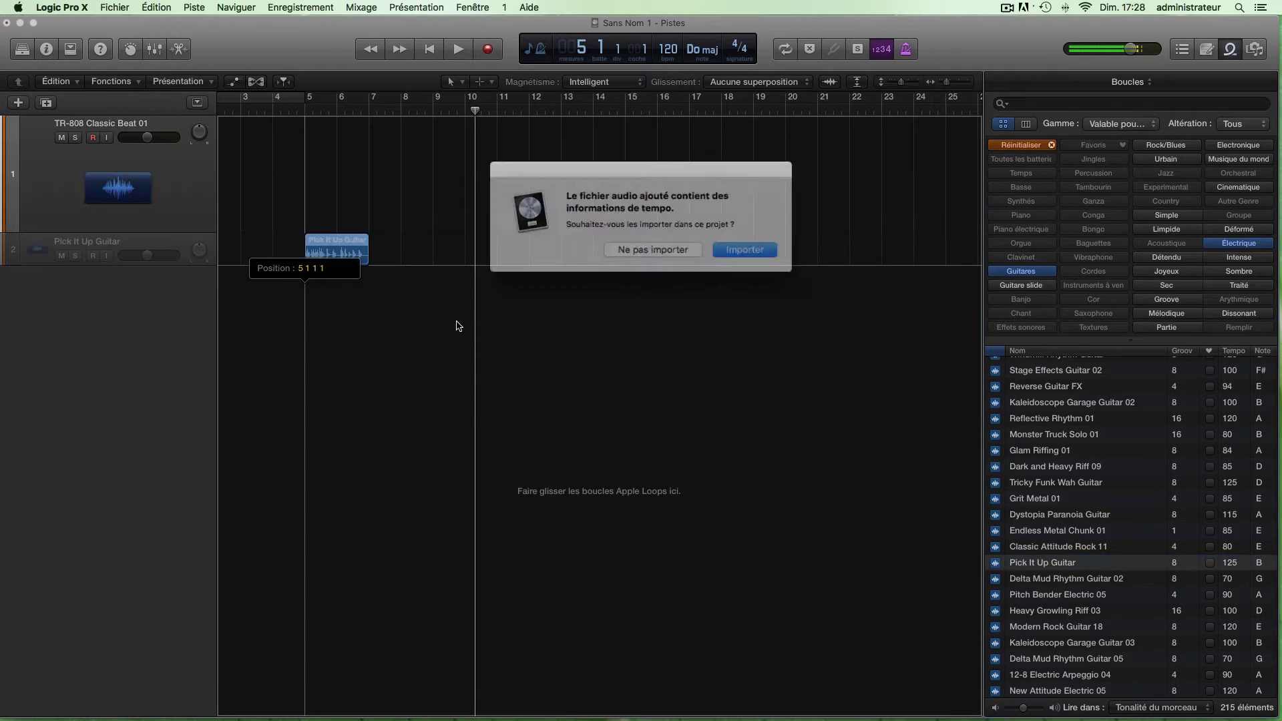
{"action": "left_click", "coordinate": [660, 250]}
{"action": "left_click", "coordinate": [304, 110]}
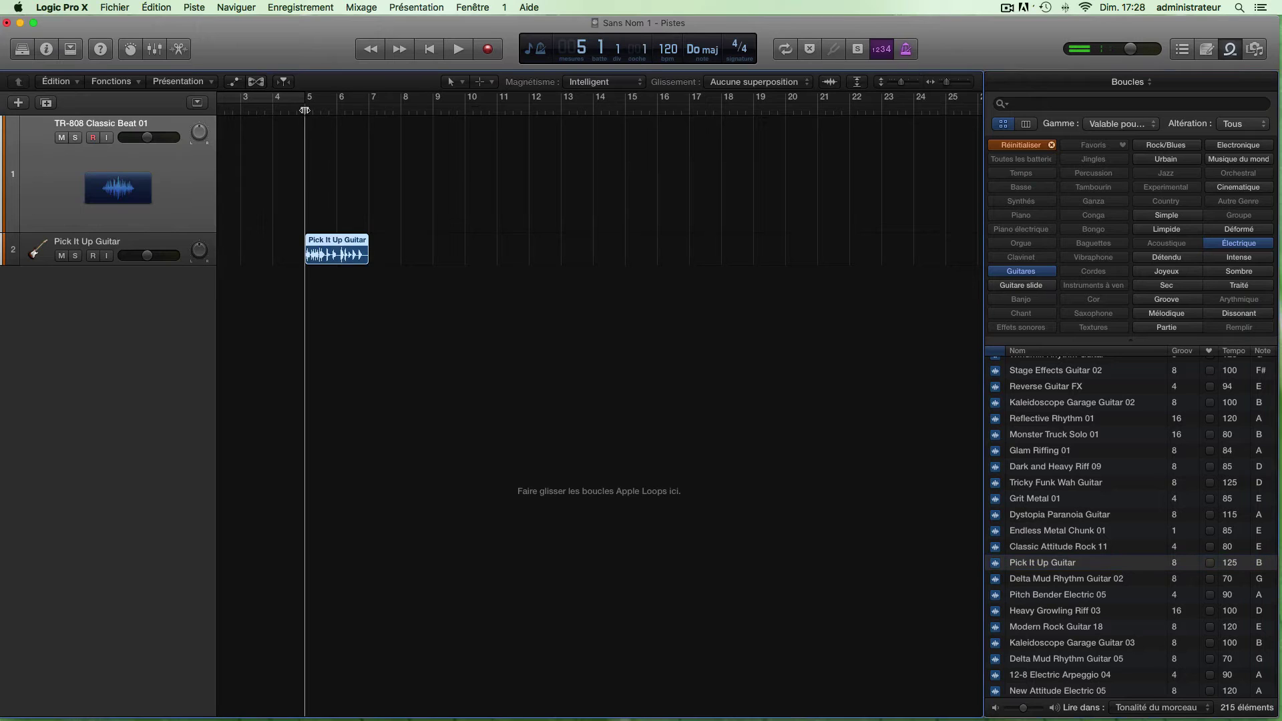
{"action": "key", "text": "space"}
{"action": "key", "text": "space"}
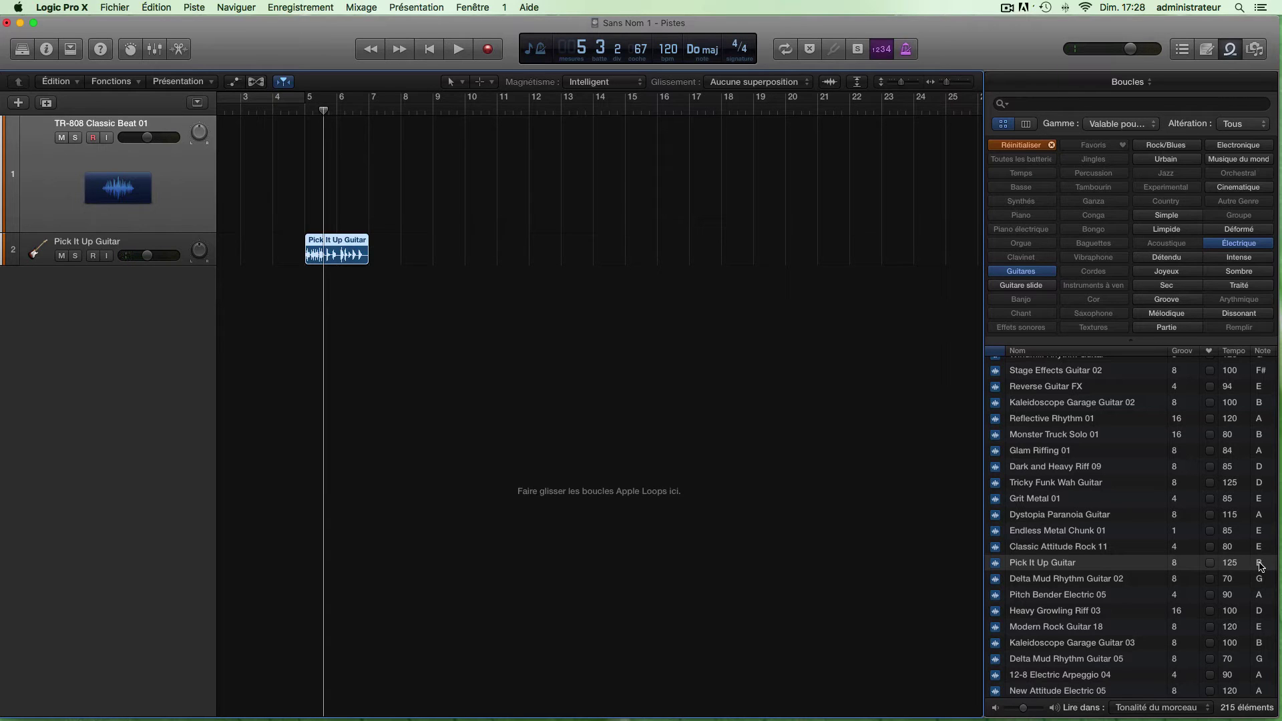
{"action": "double_click", "coordinate": [306, 119]}
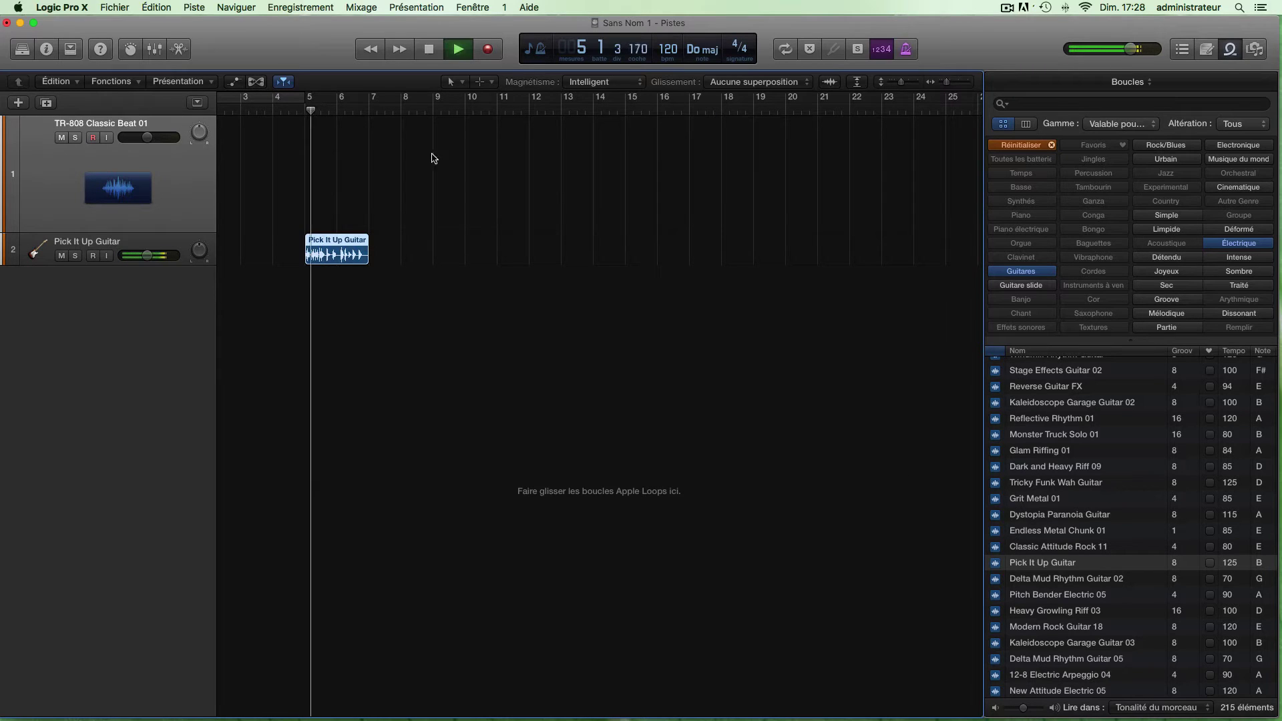
{"action": "key", "text": "space"}
Sort the electric guitar loops by note and limit them to the Mineur scale
{"action": "left_click", "coordinate": [1263, 352]}
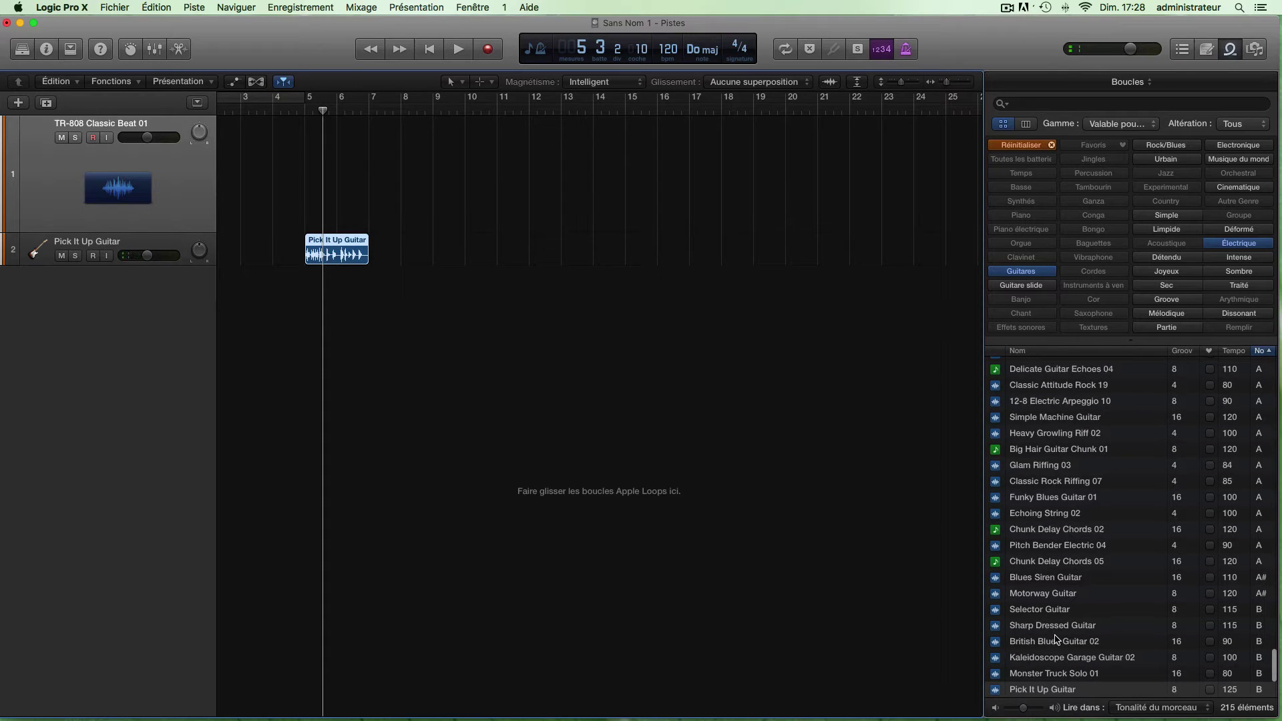
{"action": "left_click", "coordinate": [1120, 129]}
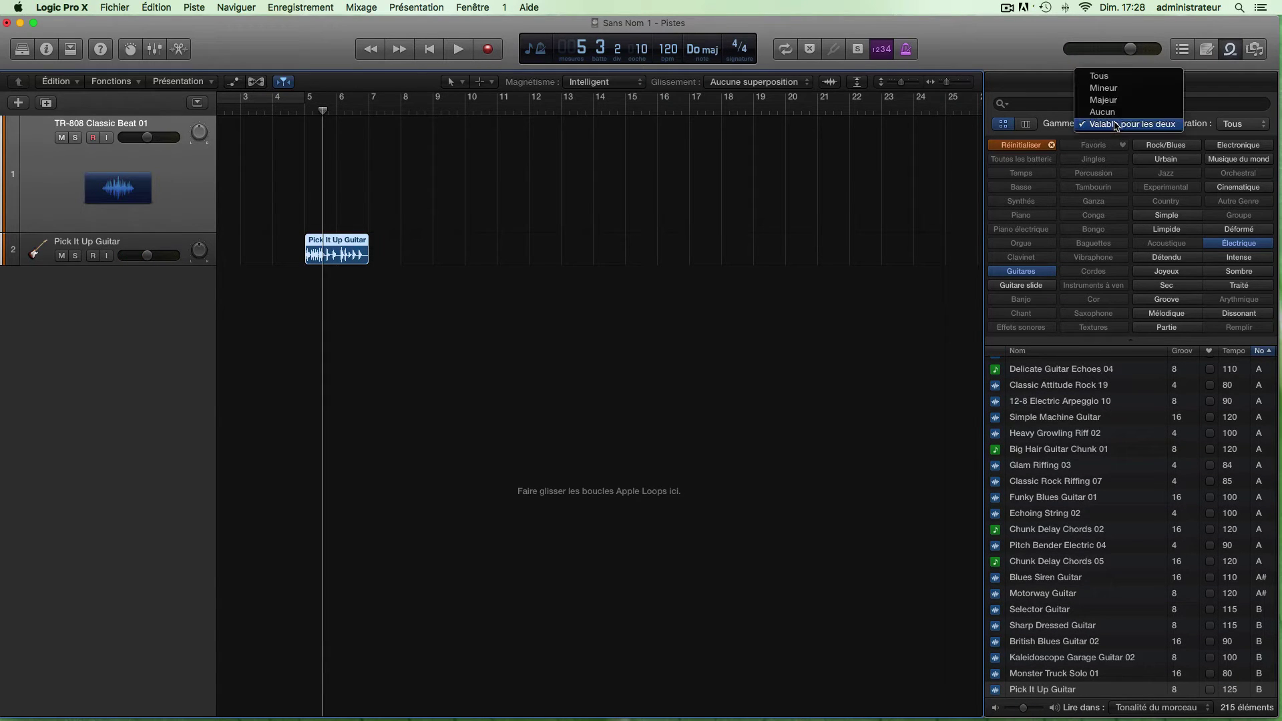
{"action": "left_click", "coordinate": [1091, 521]}
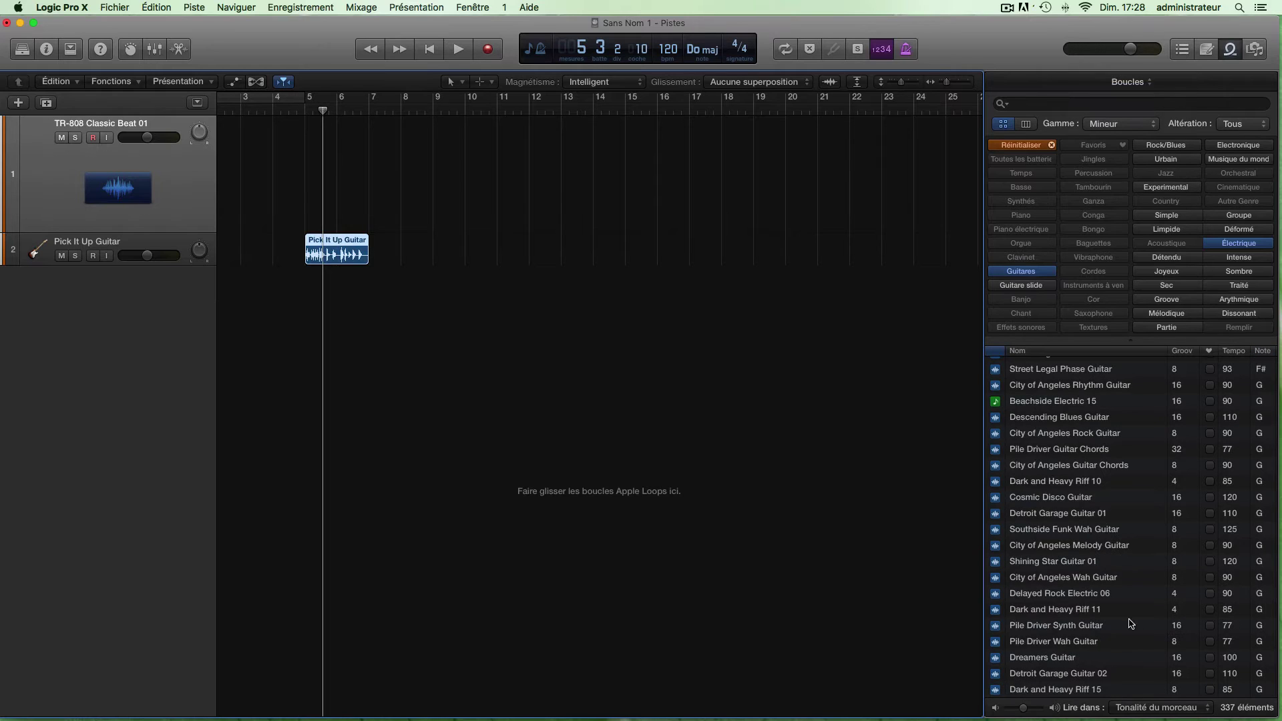
{"action": "scroll", "coordinate": [1253, 603], "scroll_direction": "up", "scroll_amount": 15}
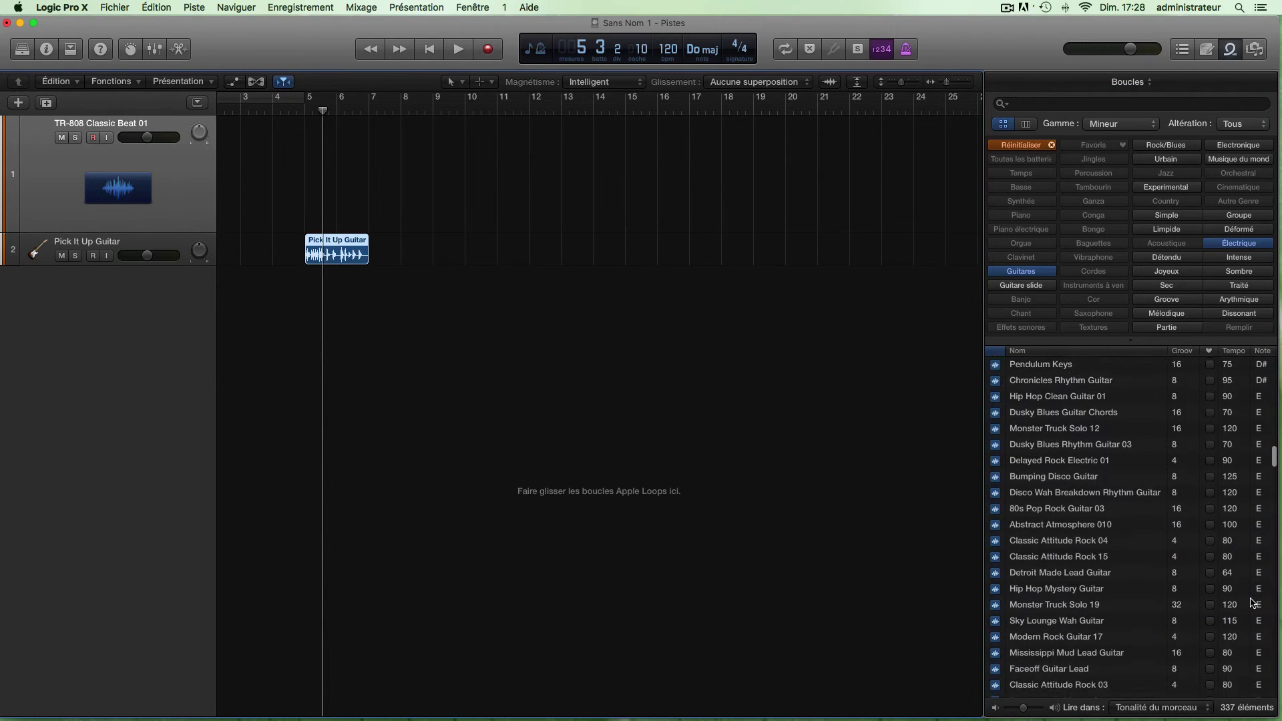
Filter the loops by Piano and place Skyline Piano at bar 5 on the TR-808 Classic Beat 01 track
{"action": "left_click", "coordinate": [1021, 215]}
{"action": "left_click", "coordinate": [1046, 641]}
{"action": "left_click_drag", "start_coordinate": [1046, 643], "coordinate": [307, 221]}
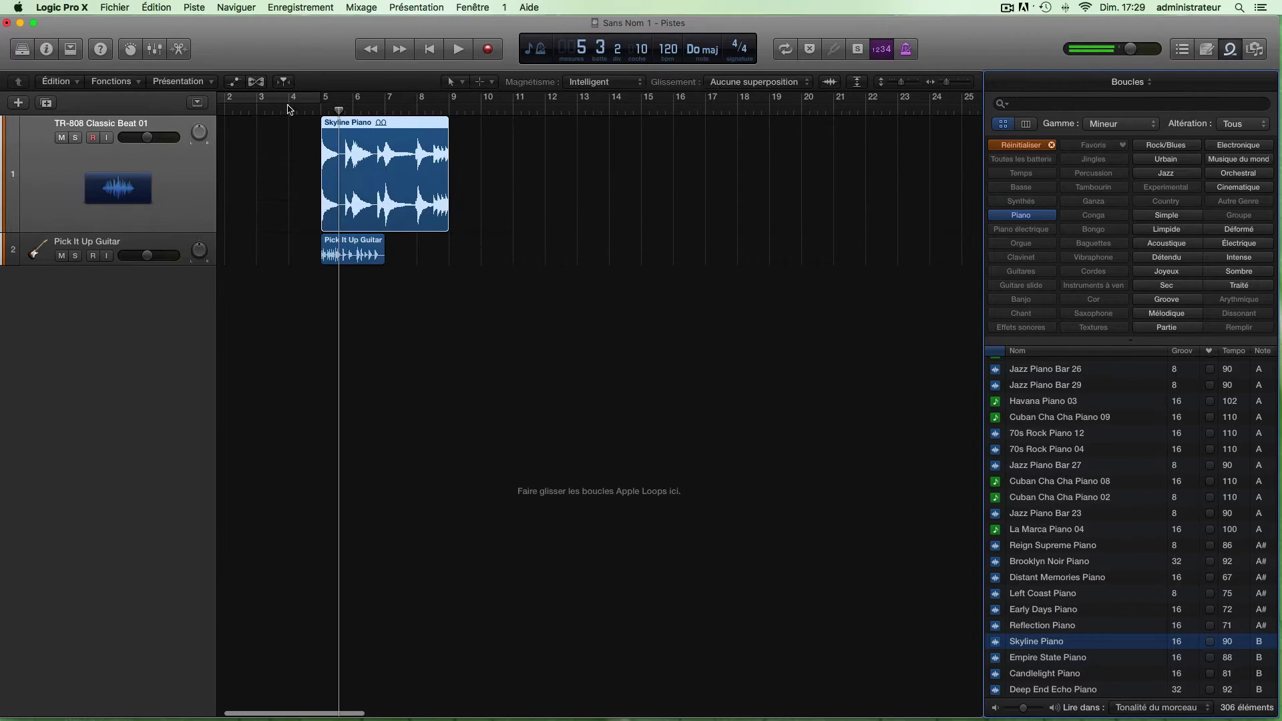
Lower the TR-808 Classic Beat 01 track's volume to about -8.8 dB and play both loops from bar 5
{"action": "left_click", "coordinate": [320, 109]}
{"action": "left_click_drag", "start_coordinate": [149, 137], "coordinate": [145, 138]}
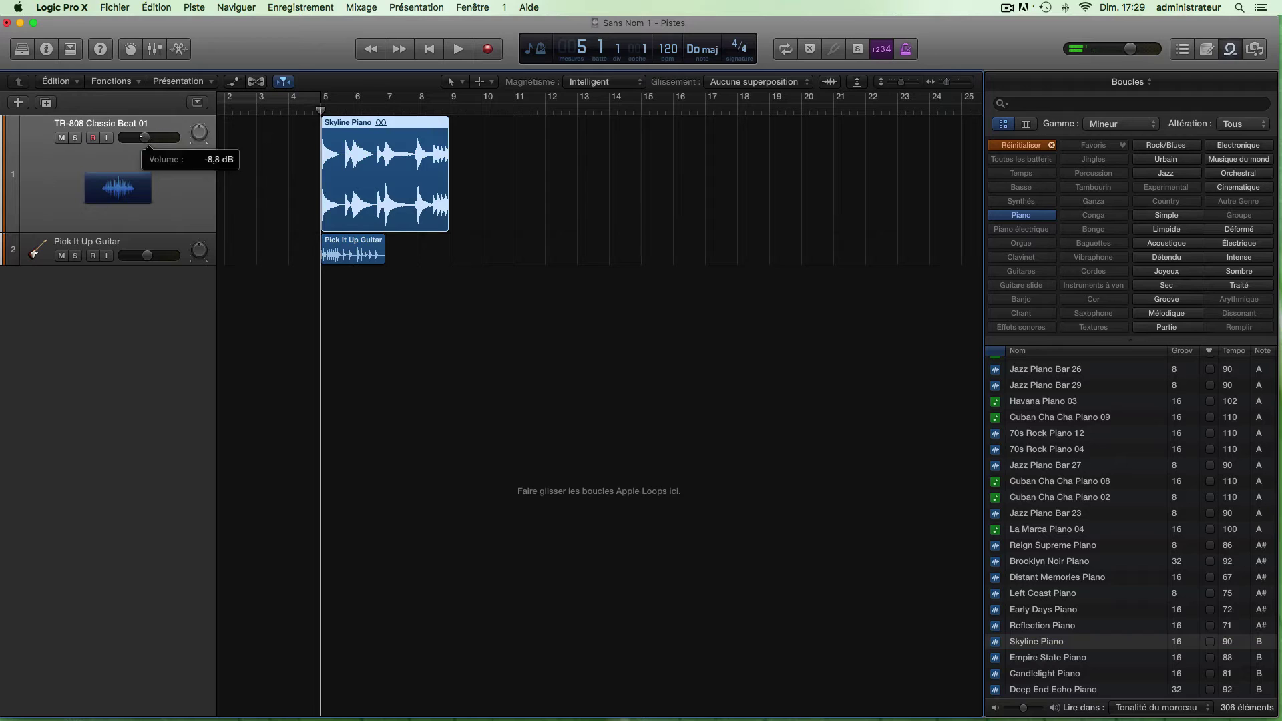
{"action": "key", "text": "space"}
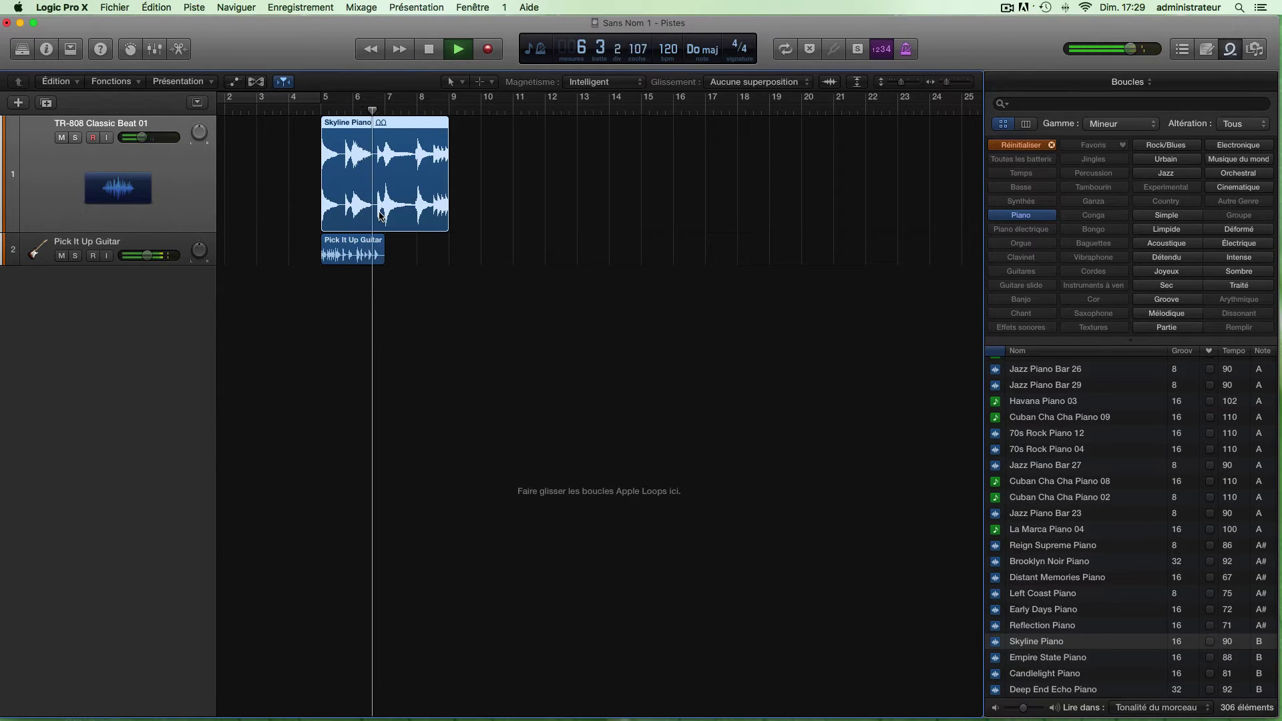
Loop the Pick It Up Guitar region until bar 9 to match Skyline Piano and play both from bar 5
{"action": "key", "text": "space"}
{"action": "left_click_drag", "start_coordinate": [384, 241], "coordinate": [454, 242]}
{"action": "key", "text": "space"}
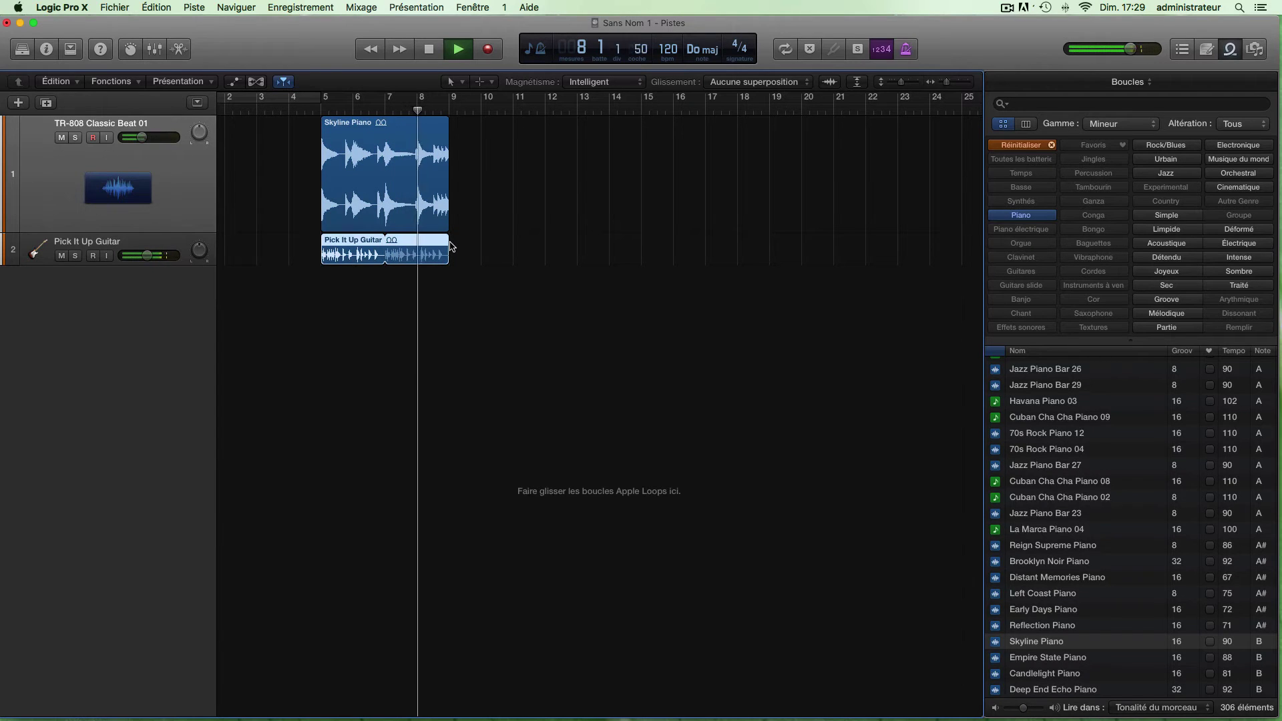
{"action": "key", "text": "space"}
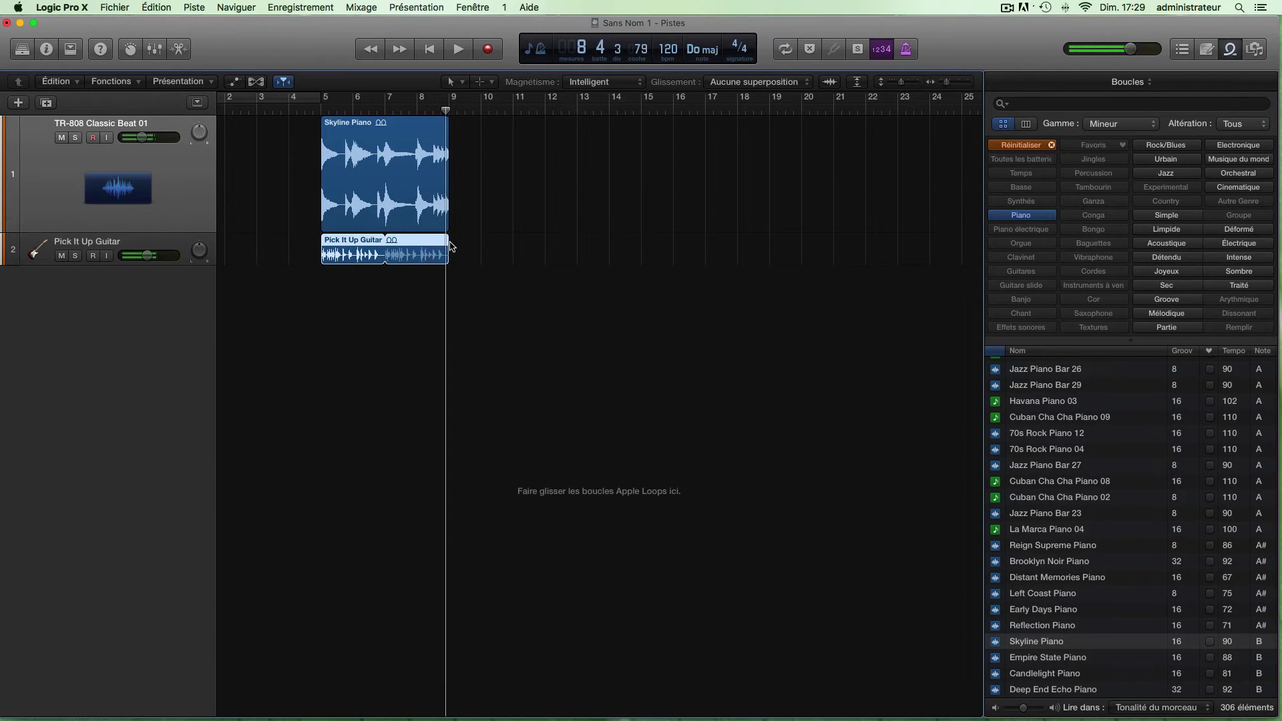
{"action": "left_click", "coordinate": [318, 97]}
{"action": "key", "text": "space"}
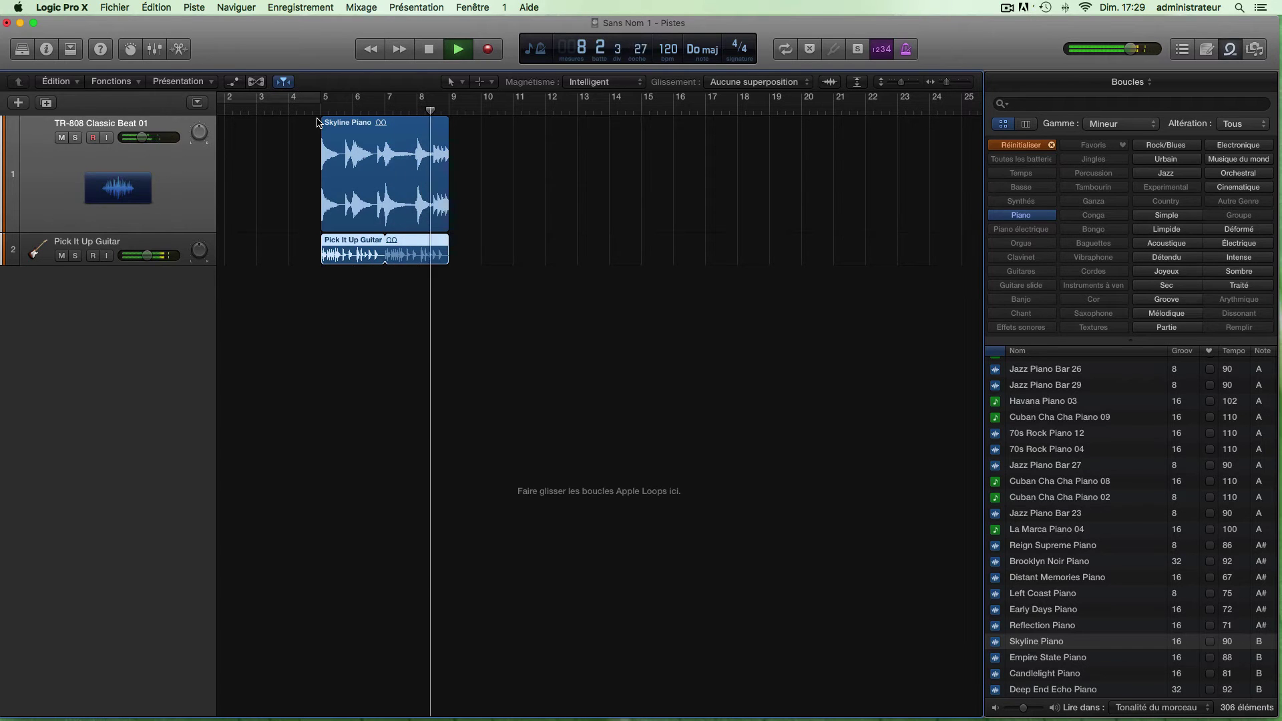
{"action": "key", "text": "space"}
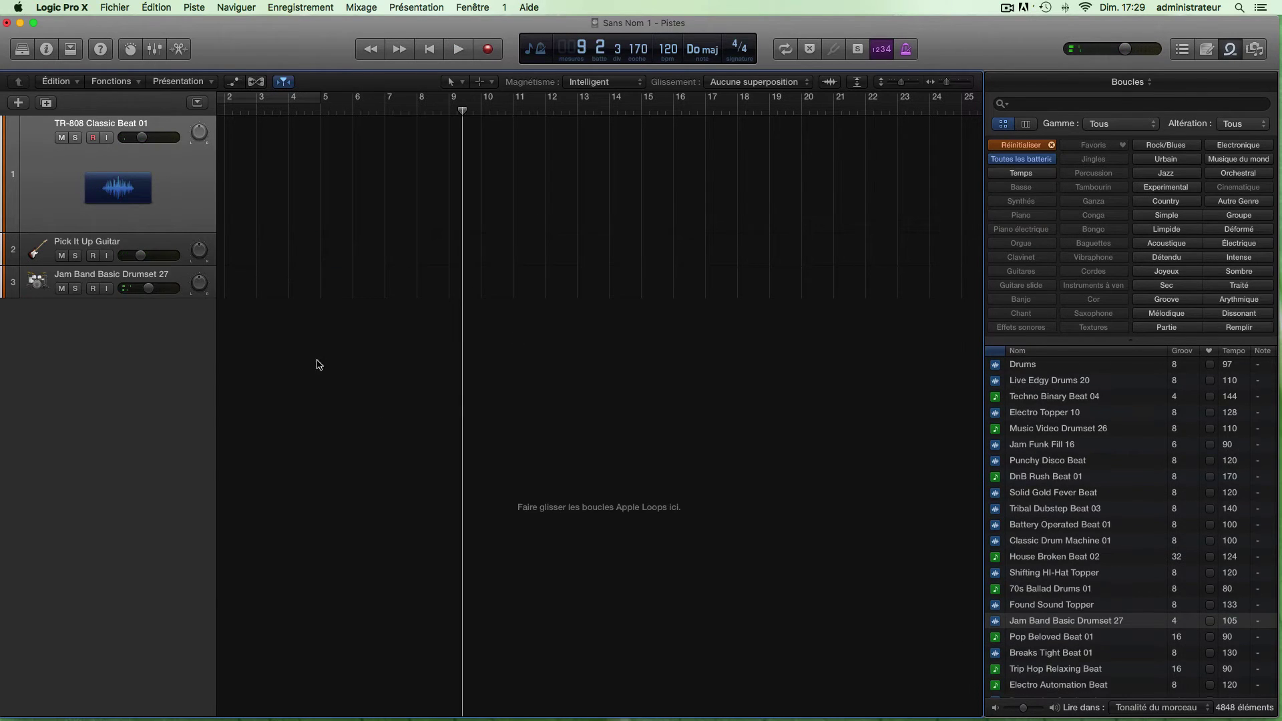
Delete the Pick It Up Guitar and Jam Band Basic Drumset 27 tracks
{"action": "left_click", "coordinate": [167, 246]}
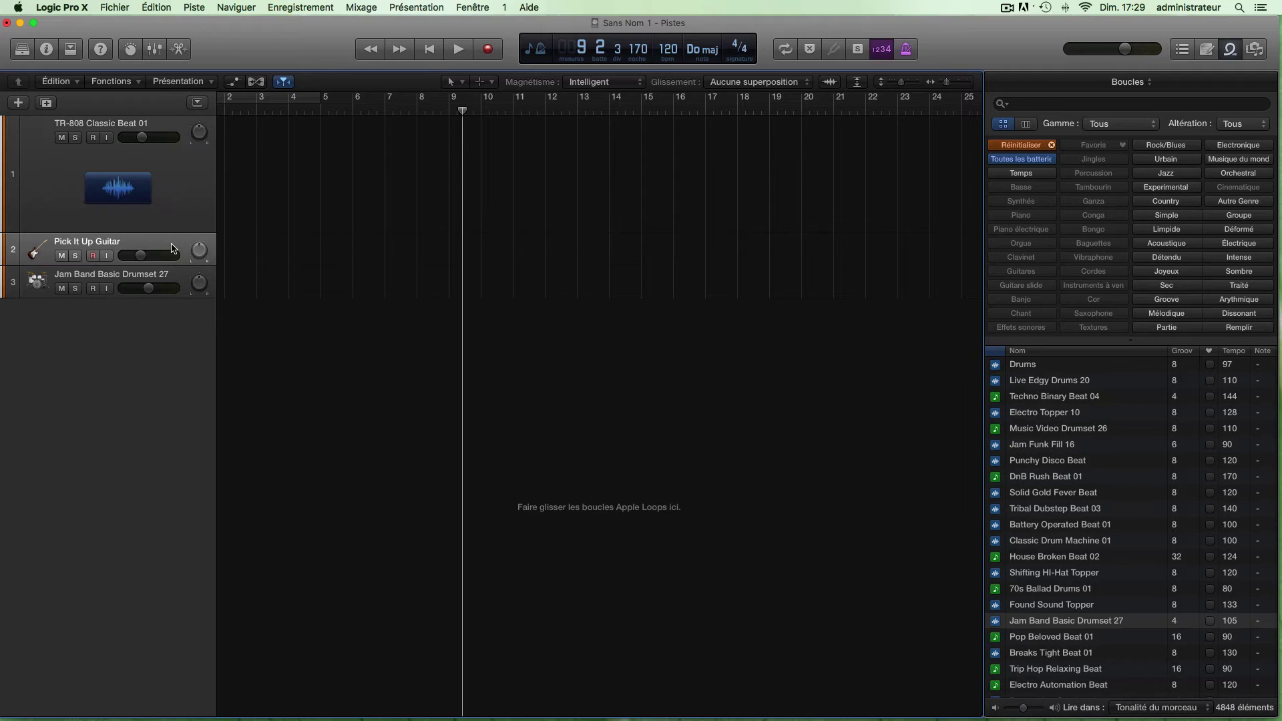
{"action": "key", "text": "super+BackSpace"}
{"action": "key", "text": "super+BackSpace"}
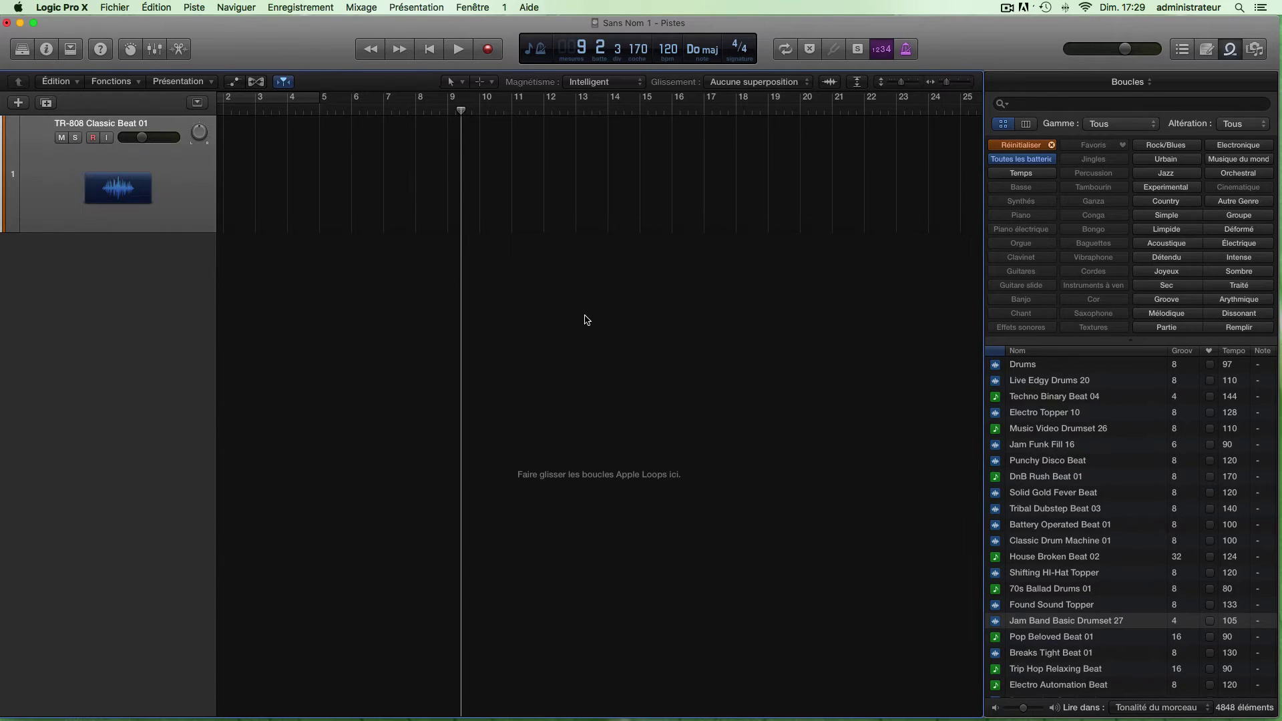
Return the playhead to bar 1 and set the project key to La mineur
{"action": "key", "text": "Return"}
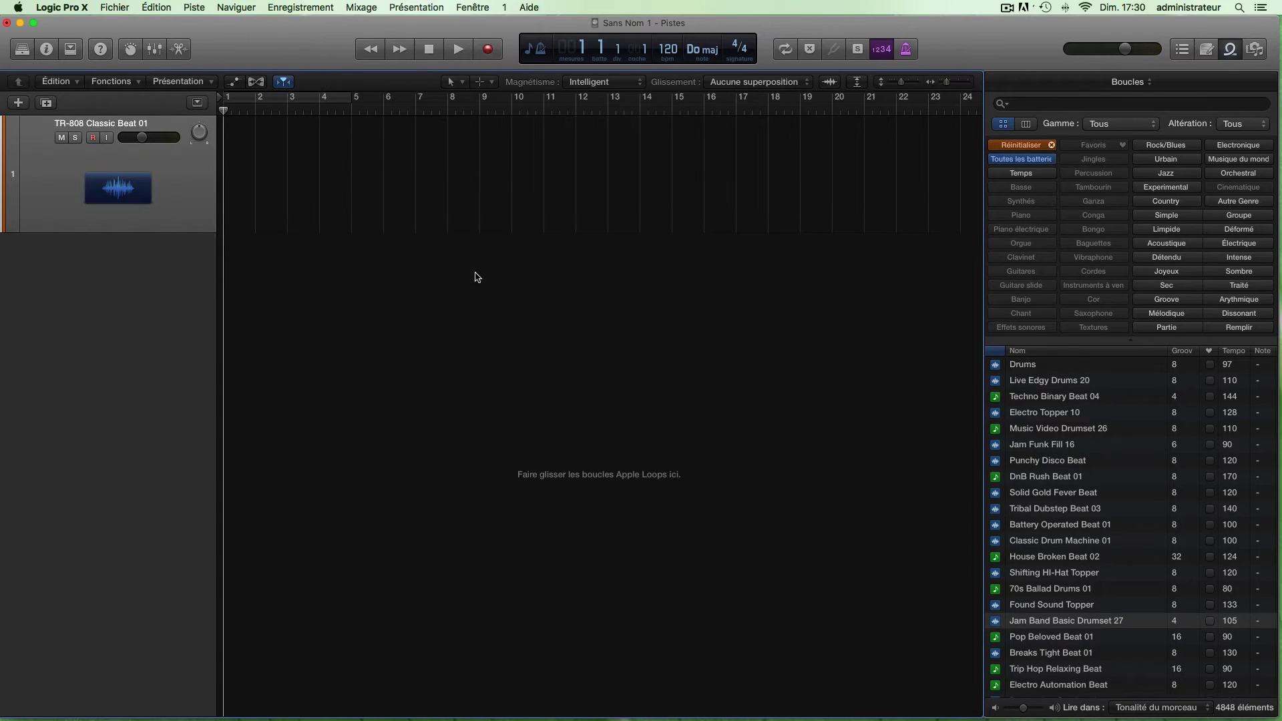
{"action": "left_click", "coordinate": [712, 57]}
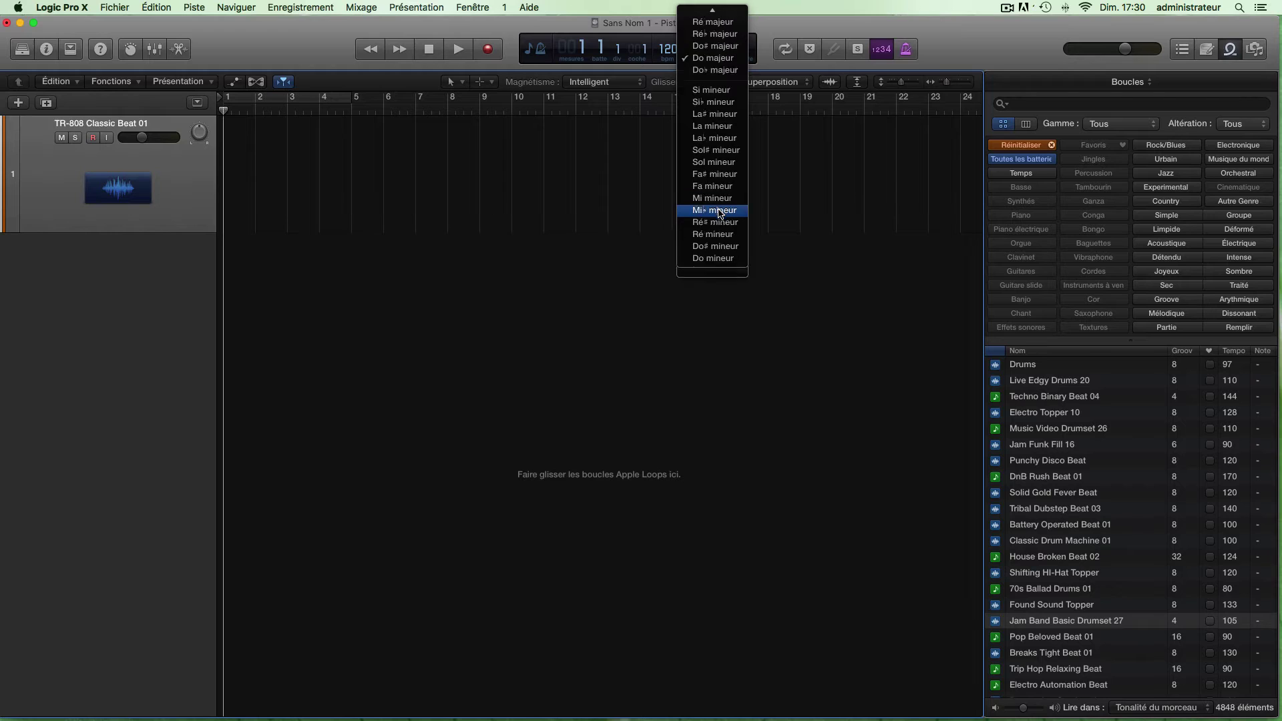
{"action": "left_click", "coordinate": [715, 239]}
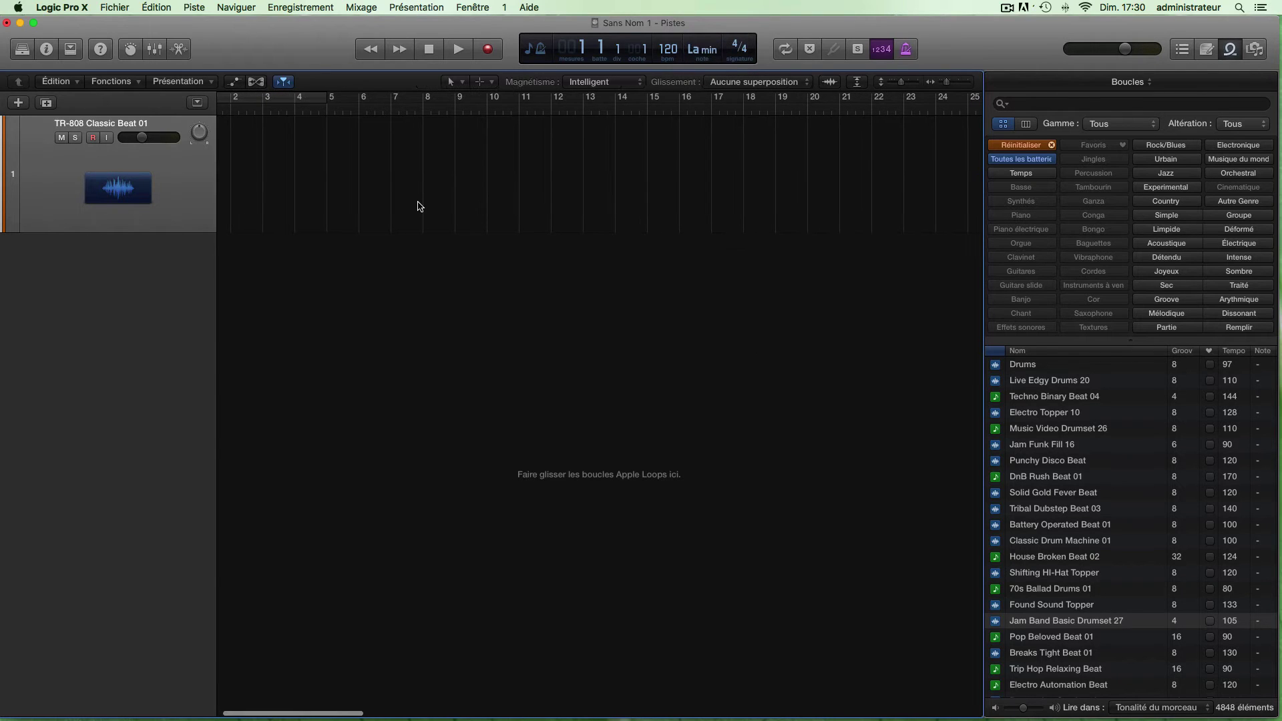
Reset the loop filters, choose the Deep house collection and limit it to all drums (Toutes les batteries)
{"action": "left_click", "coordinate": [1024, 146]}
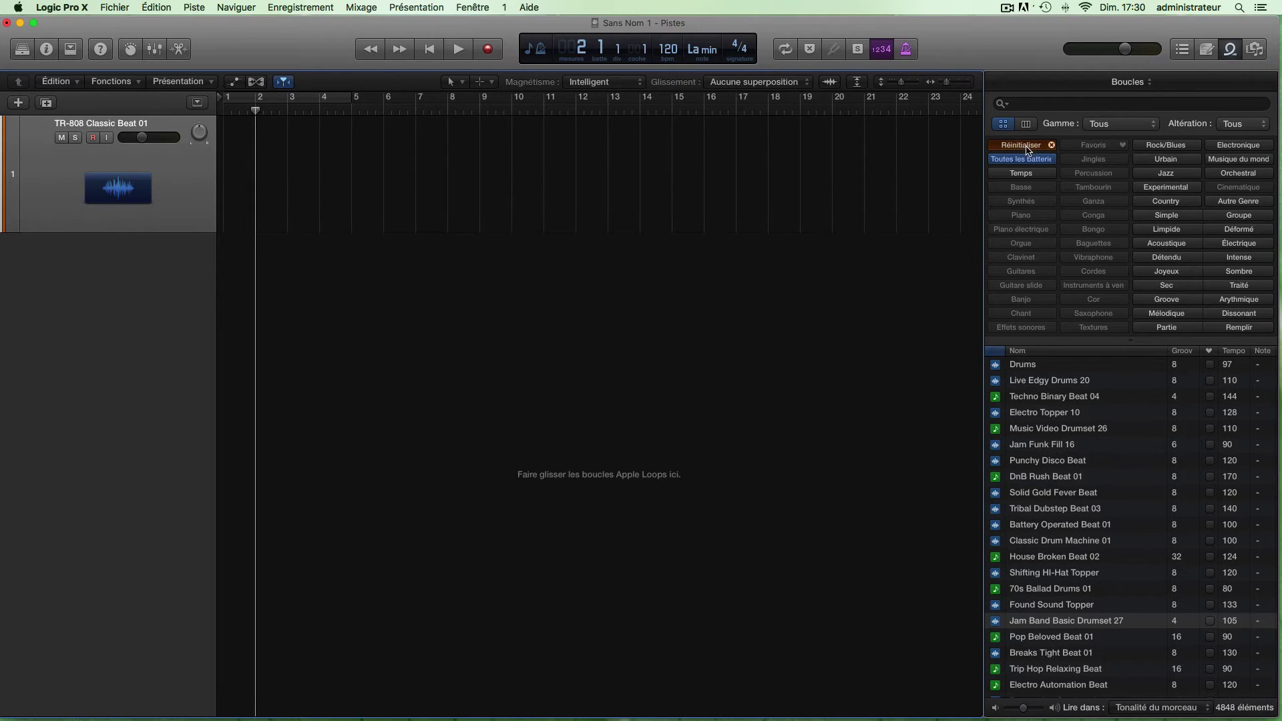
{"action": "left_click", "coordinate": [1140, 83]}
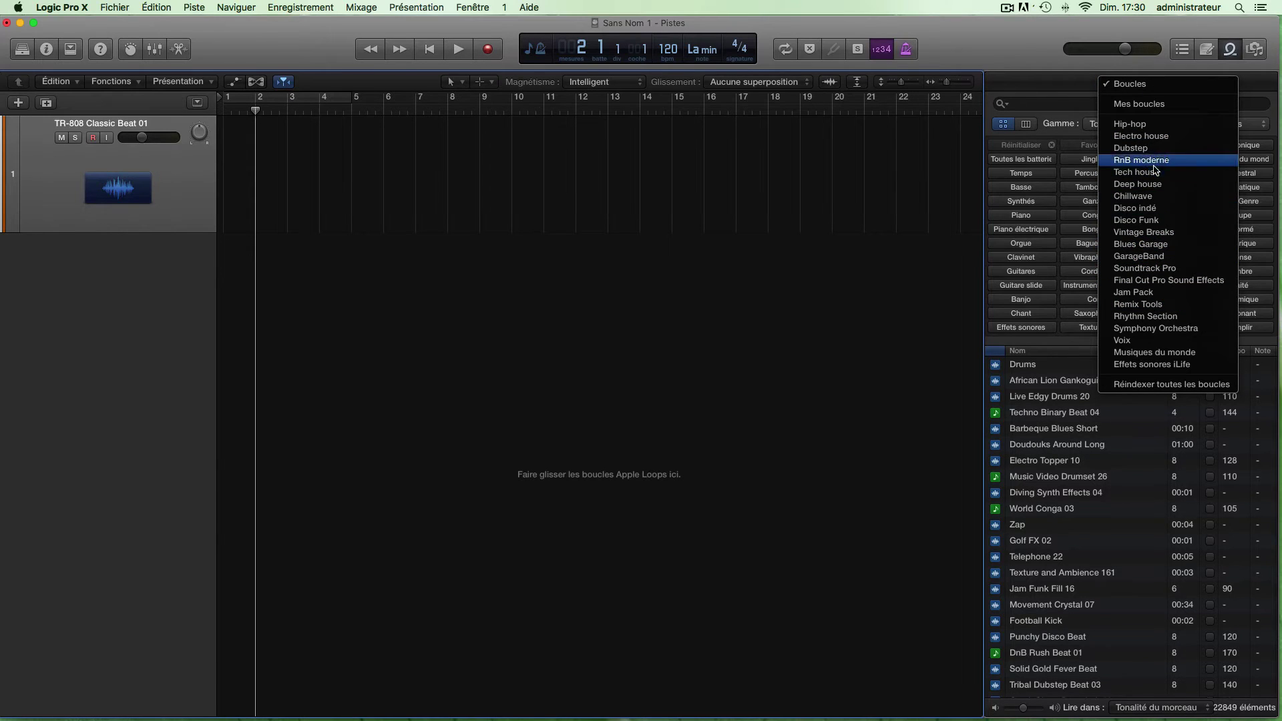
{"action": "left_click", "coordinate": [1138, 185]}
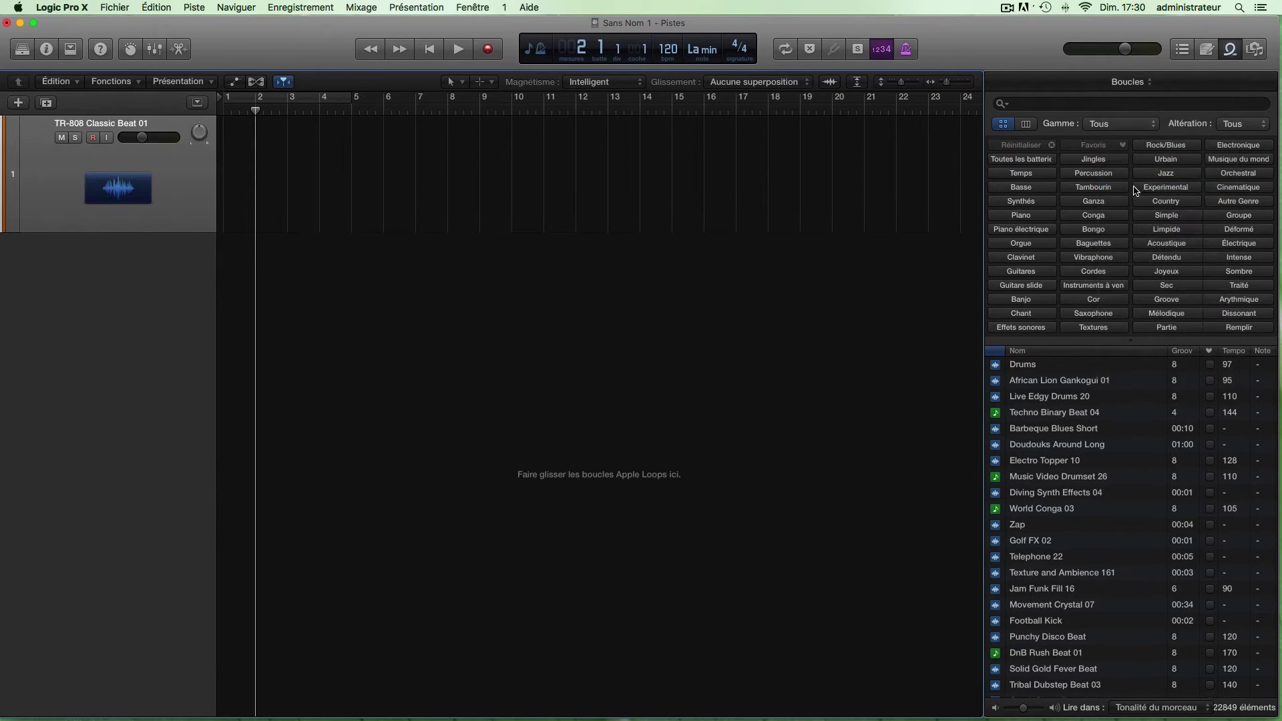
{"action": "left_click", "coordinate": [1022, 160]}
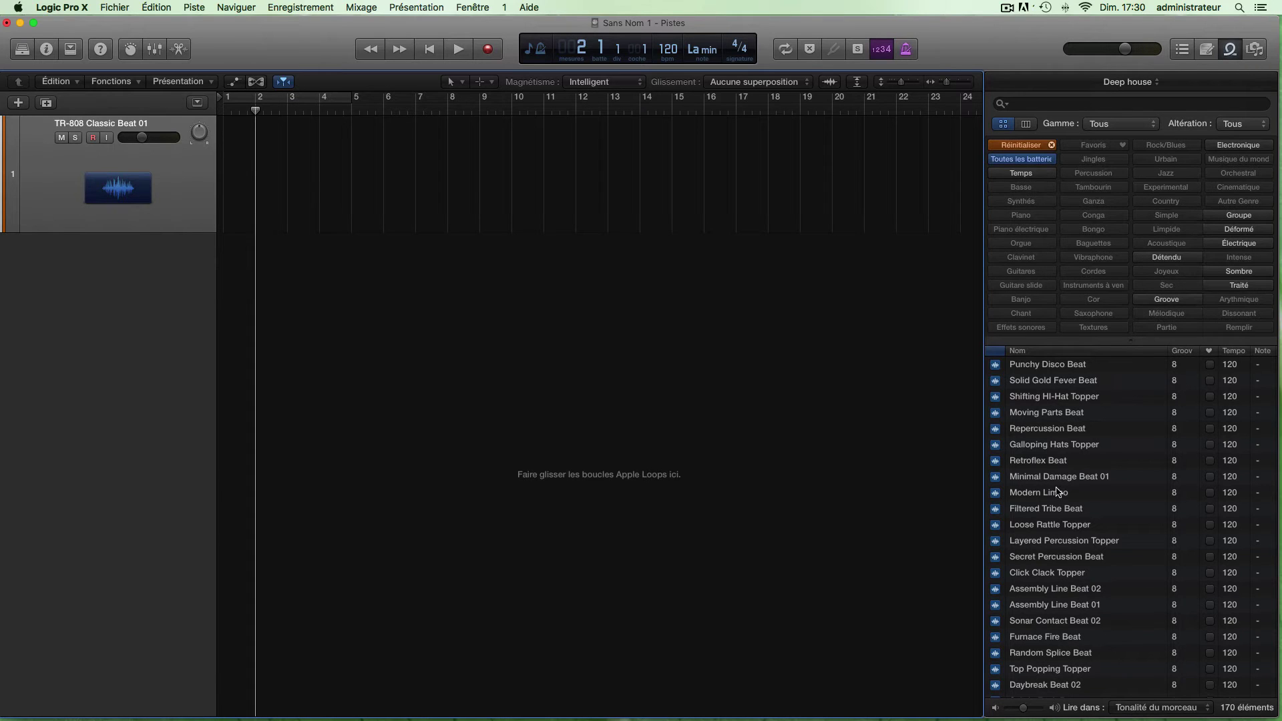
Preview Modern Limbo, place it on a new track at bar 2 and loop it until bar 18
{"action": "left_click", "coordinate": [1039, 493]}
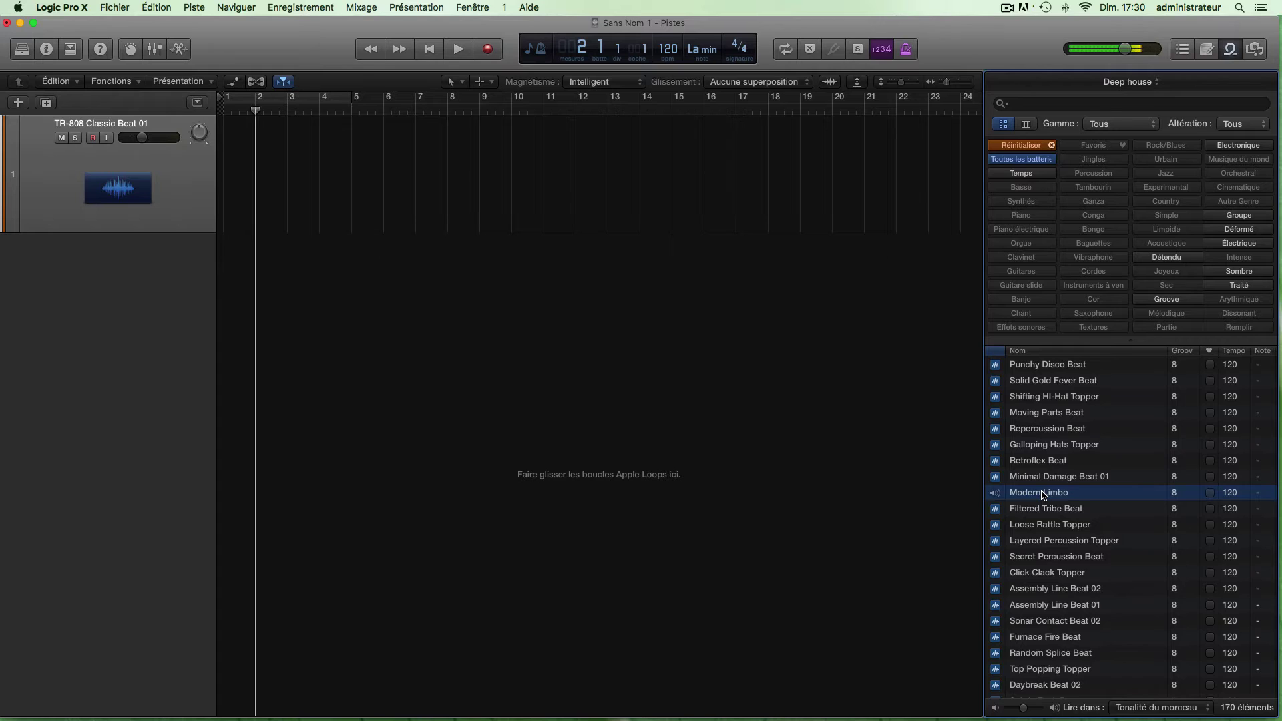
{"action": "left_click_drag", "start_coordinate": [1043, 495], "coordinate": [267, 248]}
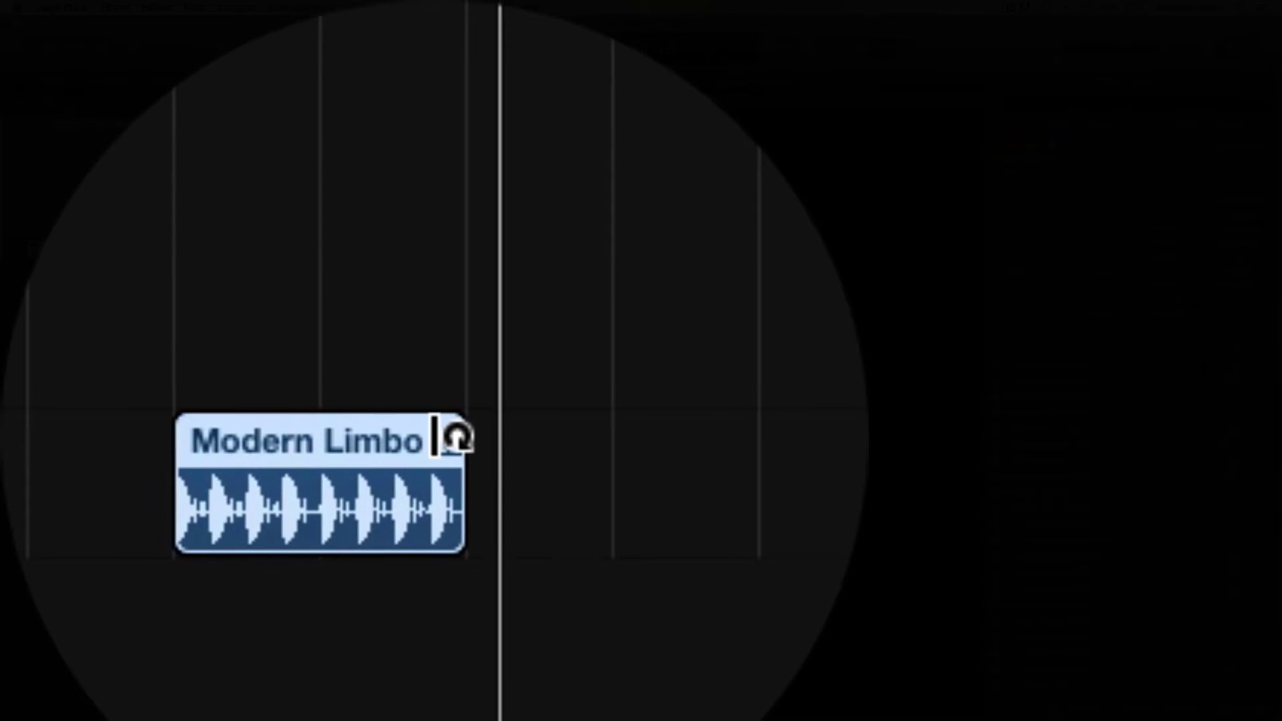
{"action": "left_click_drag", "start_coordinate": [457, 438], "coordinate": [772, 271]}
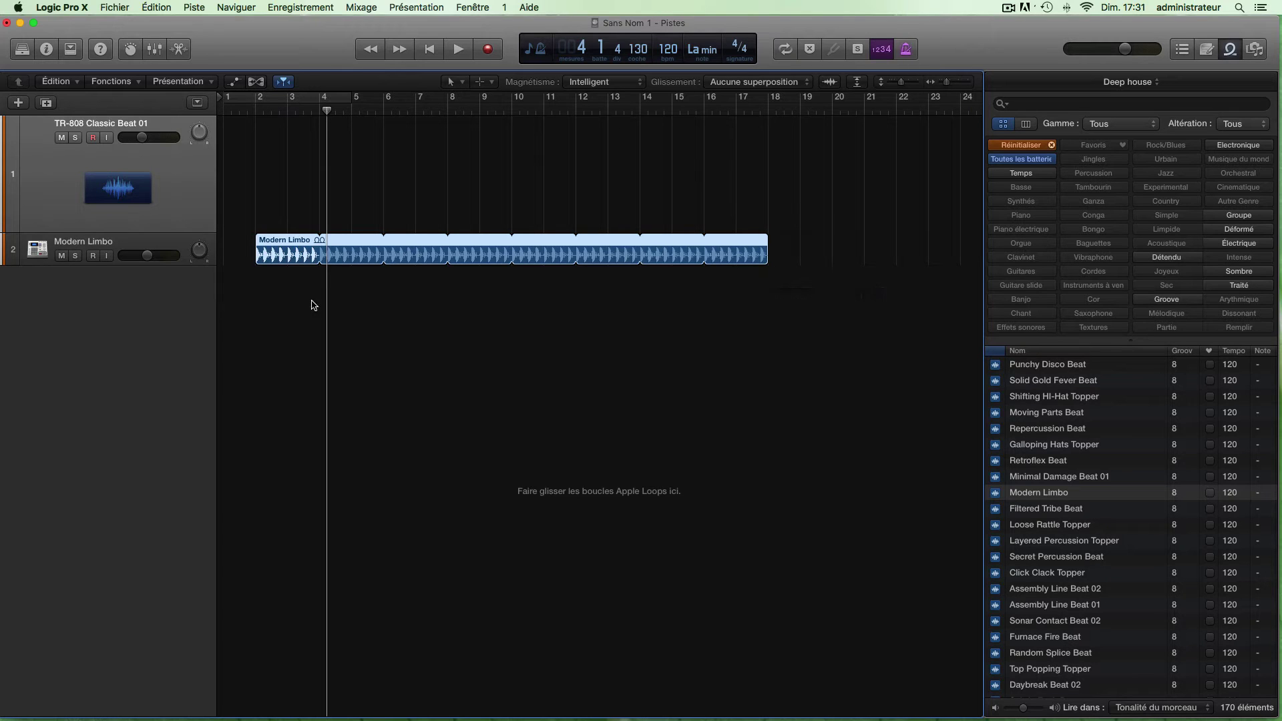
Show the inspector and switch Boucle off and on again for the Modern Limbo region so it repeats throughout the project
{"action": "left_click", "coordinate": [45, 50]}
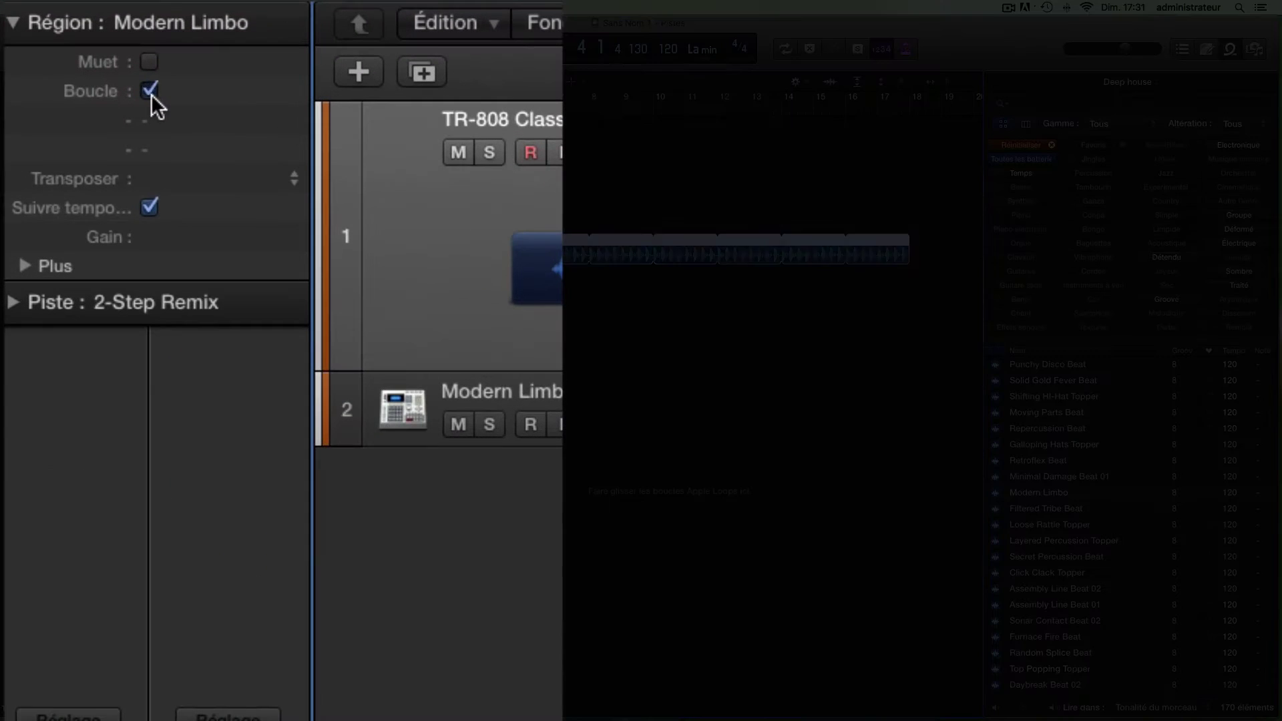
{"action": "left_click", "coordinate": [70, 110]}
{"action": "left_click", "coordinate": [69, 111]}
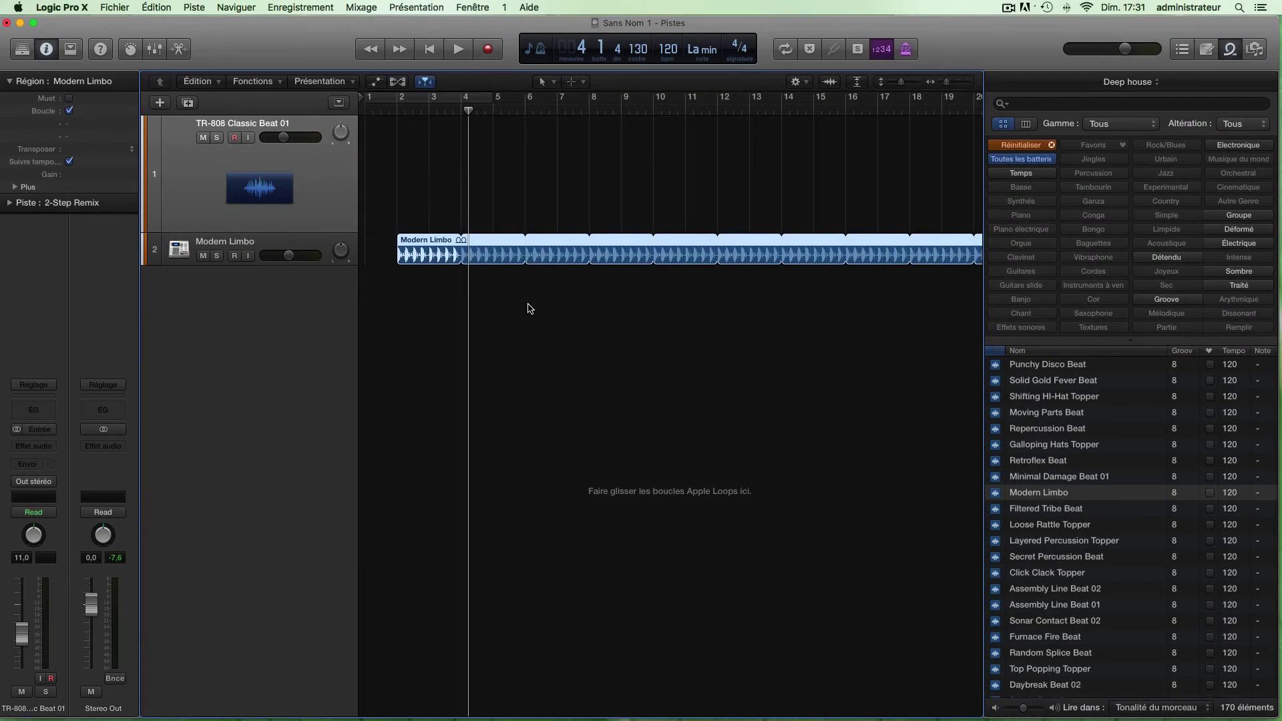
{"action": "scroll", "coordinate": [527, 306], "scroll_direction": "right", "scroll_amount": 6}
{"action": "scroll", "coordinate": [528, 307], "scroll_direction": "right", "scroll_amount": 5}
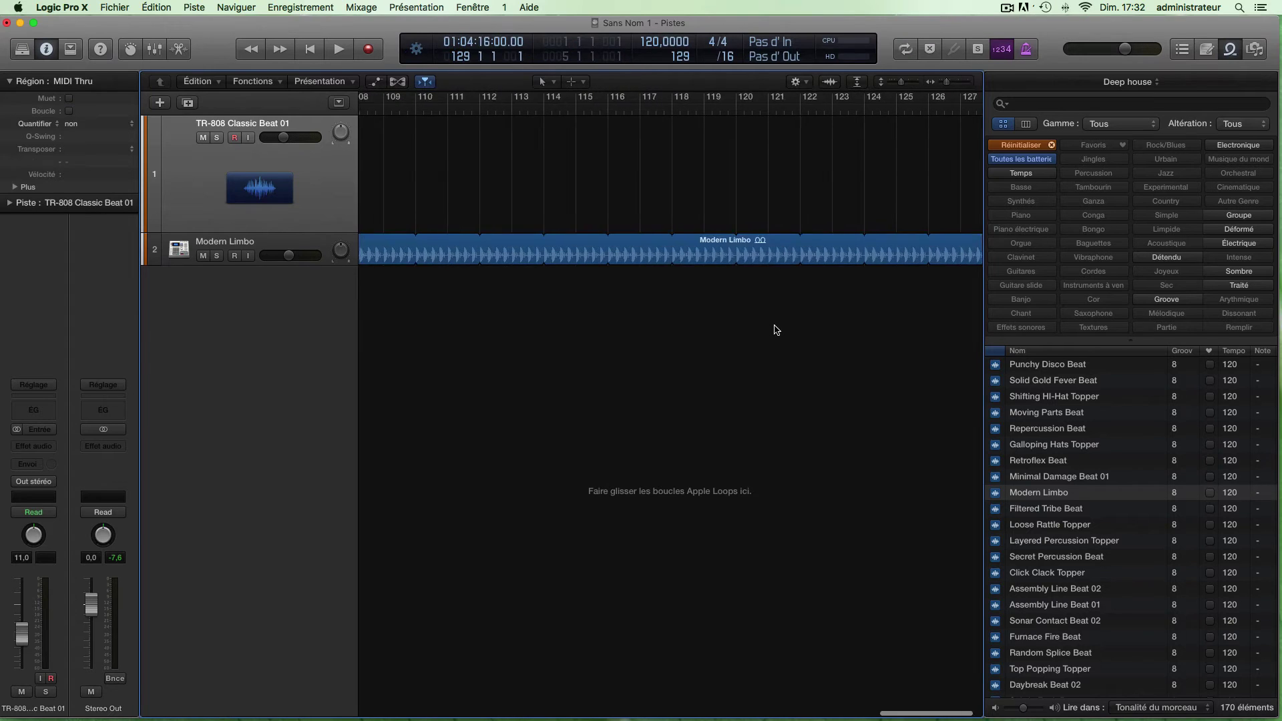
{"action": "scroll", "coordinate": [777, 330], "scroll_direction": "left", "scroll_amount": 15}
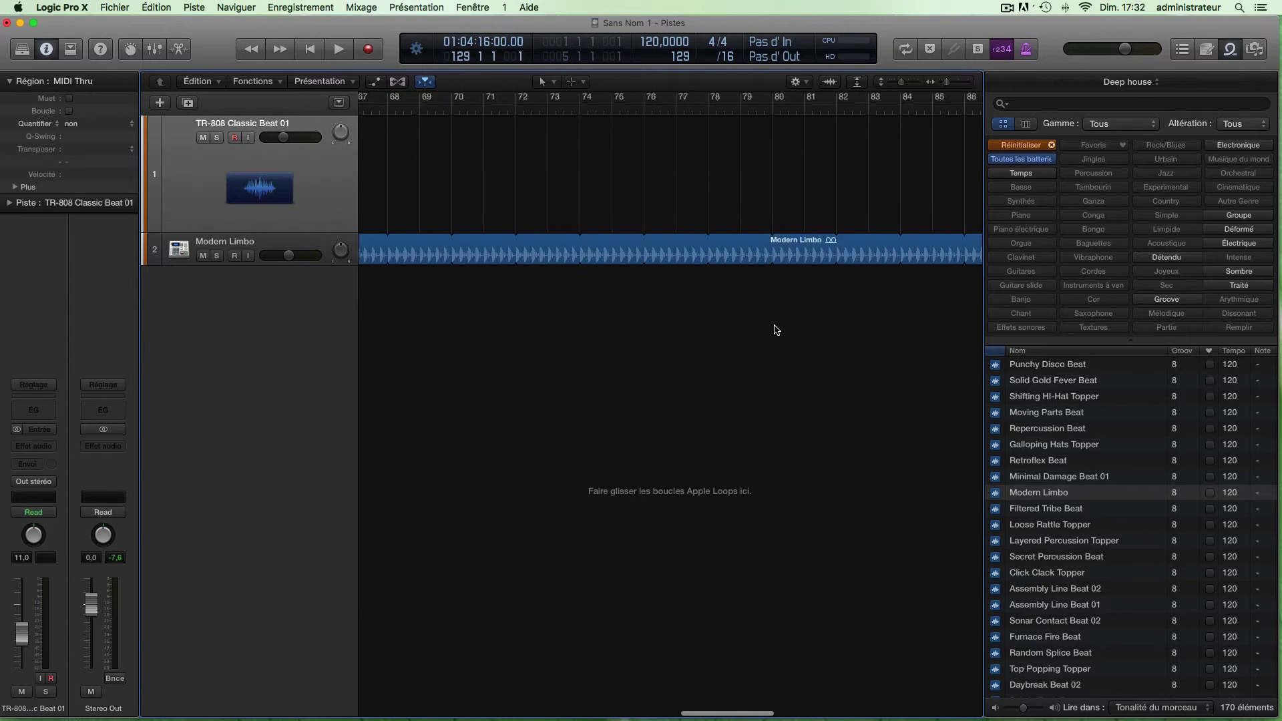
{"action": "scroll", "coordinate": [777, 330], "scroll_direction": "right", "scroll_amount": 1}
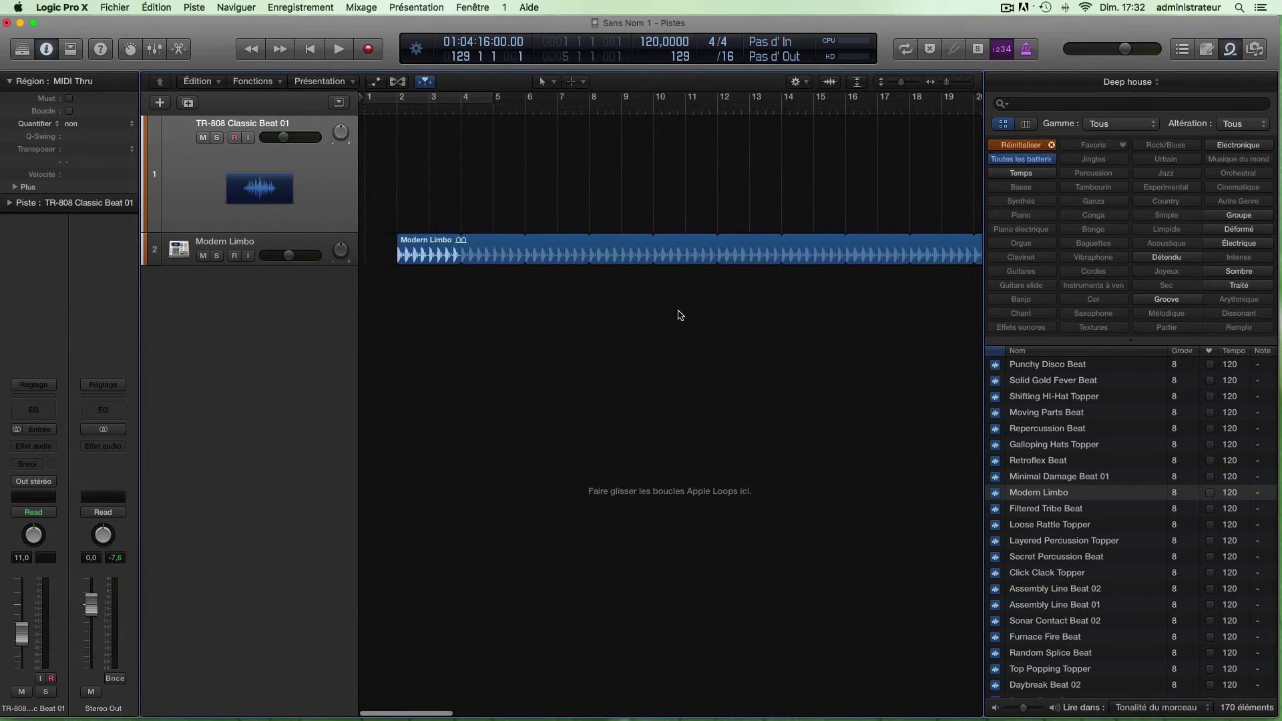
Play Modern Limbo from bar 2 and move both its region and the playhead to bar 5
{"action": "left_click", "coordinate": [301, 241]}
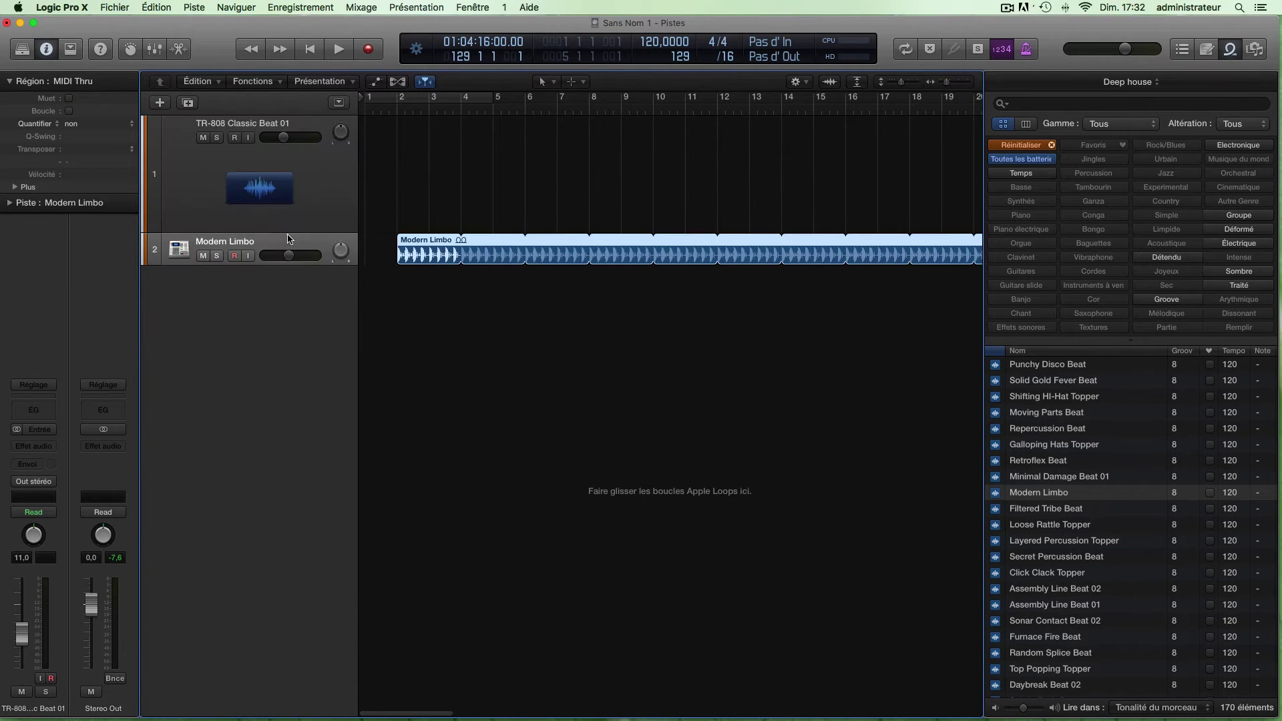
{"action": "double_click", "coordinate": [395, 108]}
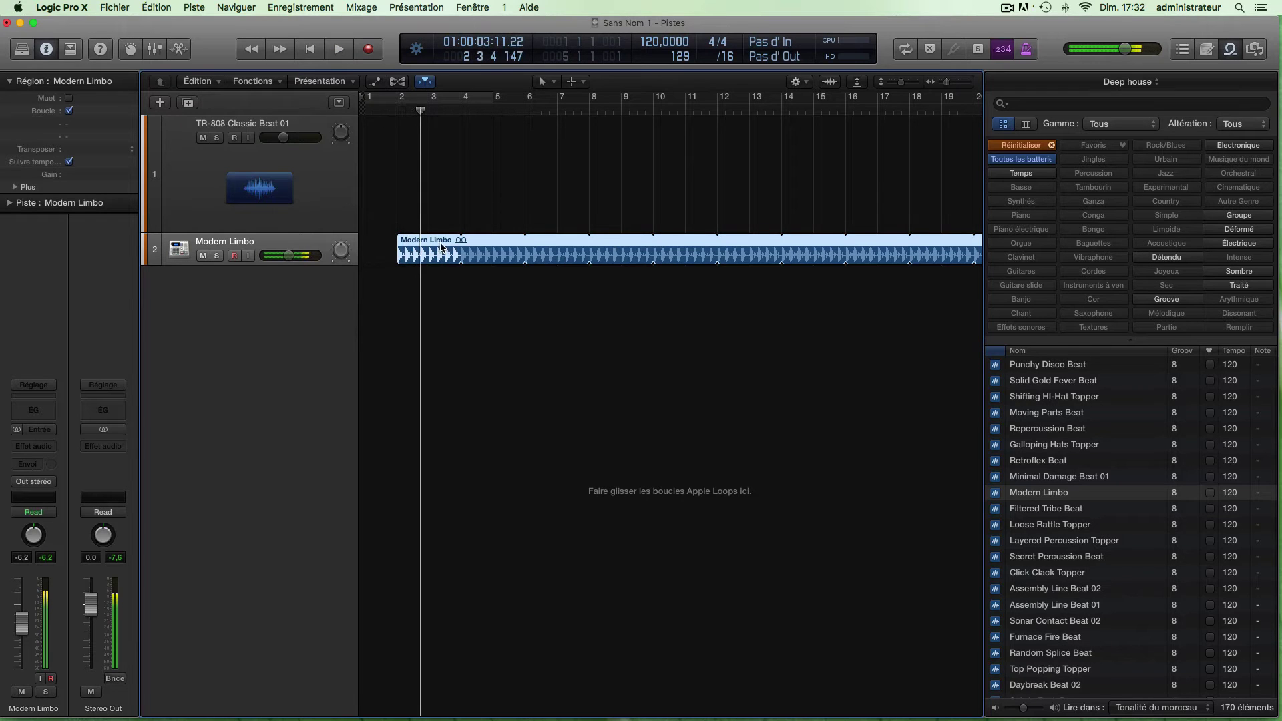
{"action": "left_click_drag", "start_coordinate": [439, 242], "coordinate": [524, 242]}
{"action": "left_click", "coordinate": [494, 109]}
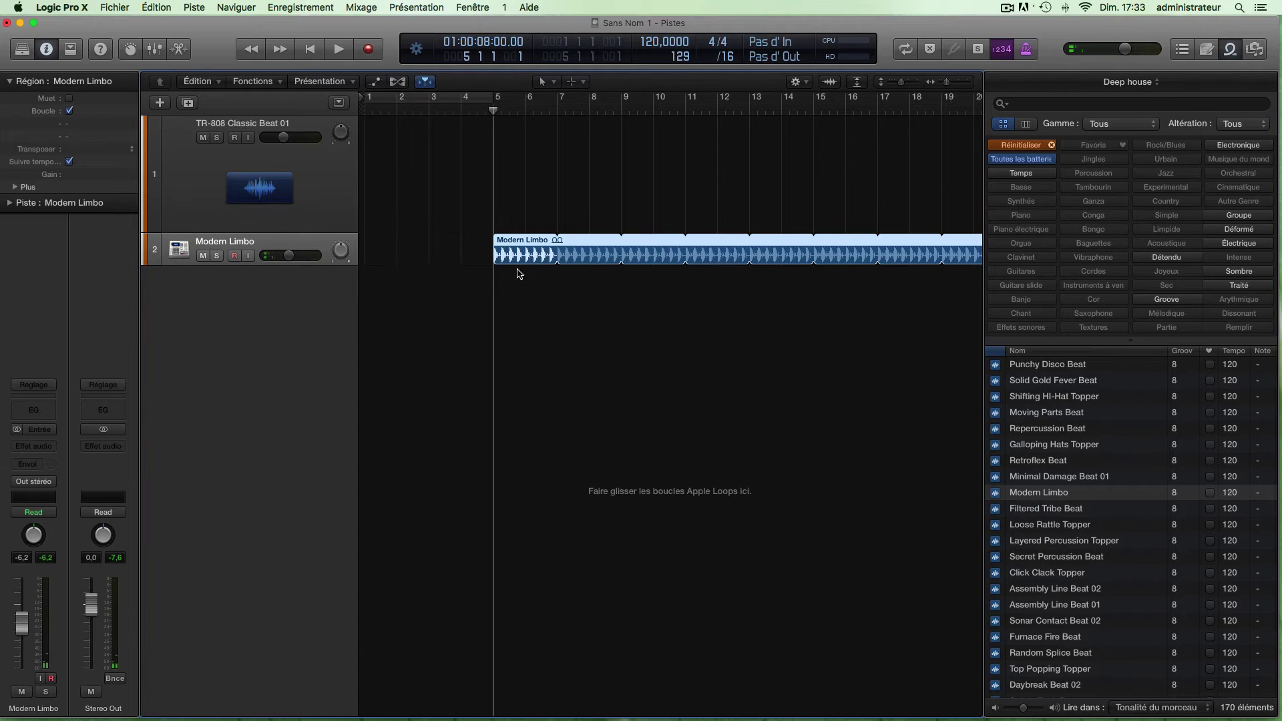
Preview the Deep house loops Repercussion Beat, Click Clack Topper, Sonar Contact Beat 02 and Assembly Line Beat 01
{"action": "scroll", "coordinate": [1036, 492], "scroll_direction": "up", "scroll_amount": 2}
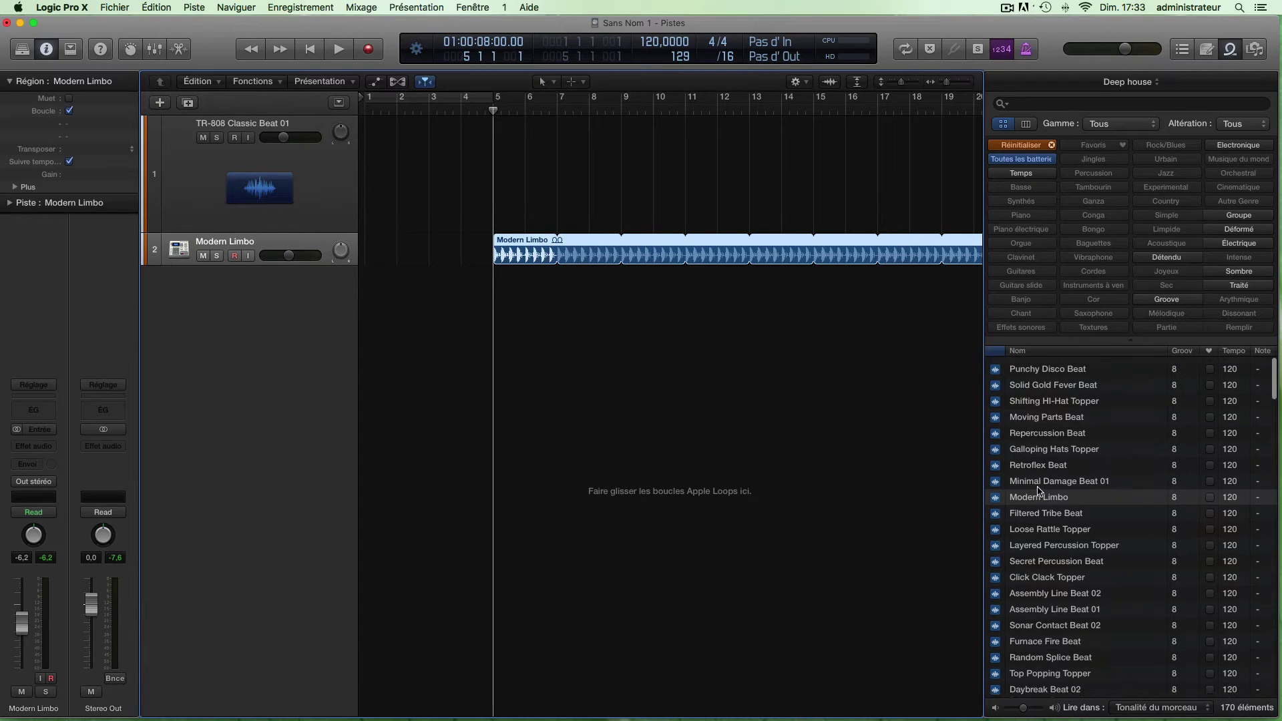
{"action": "left_click", "coordinate": [1036, 431]}
{"action": "left_click", "coordinate": [1036, 575]}
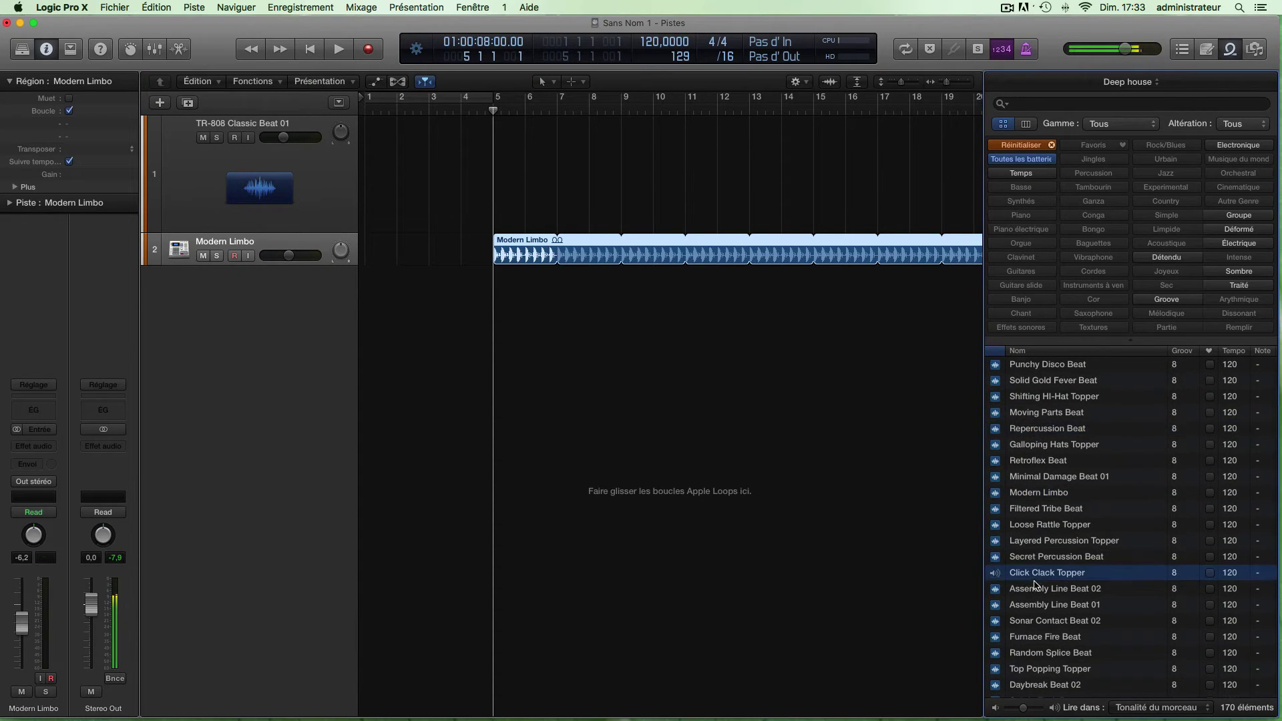
{"action": "scroll", "coordinate": [1038, 620], "scroll_direction": "down", "scroll_amount": 1}
{"action": "left_click", "coordinate": [1038, 620]}
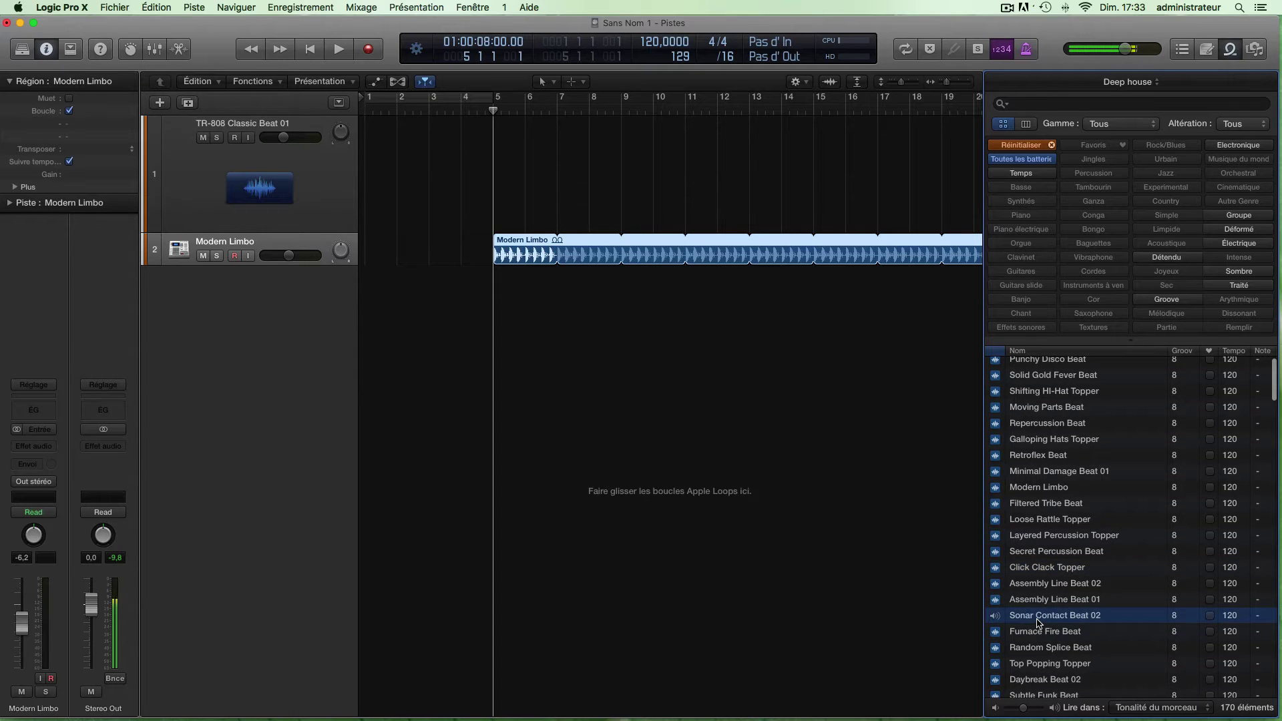
{"action": "scroll", "coordinate": [1038, 619], "scroll_direction": "up", "scroll_amount": 1}
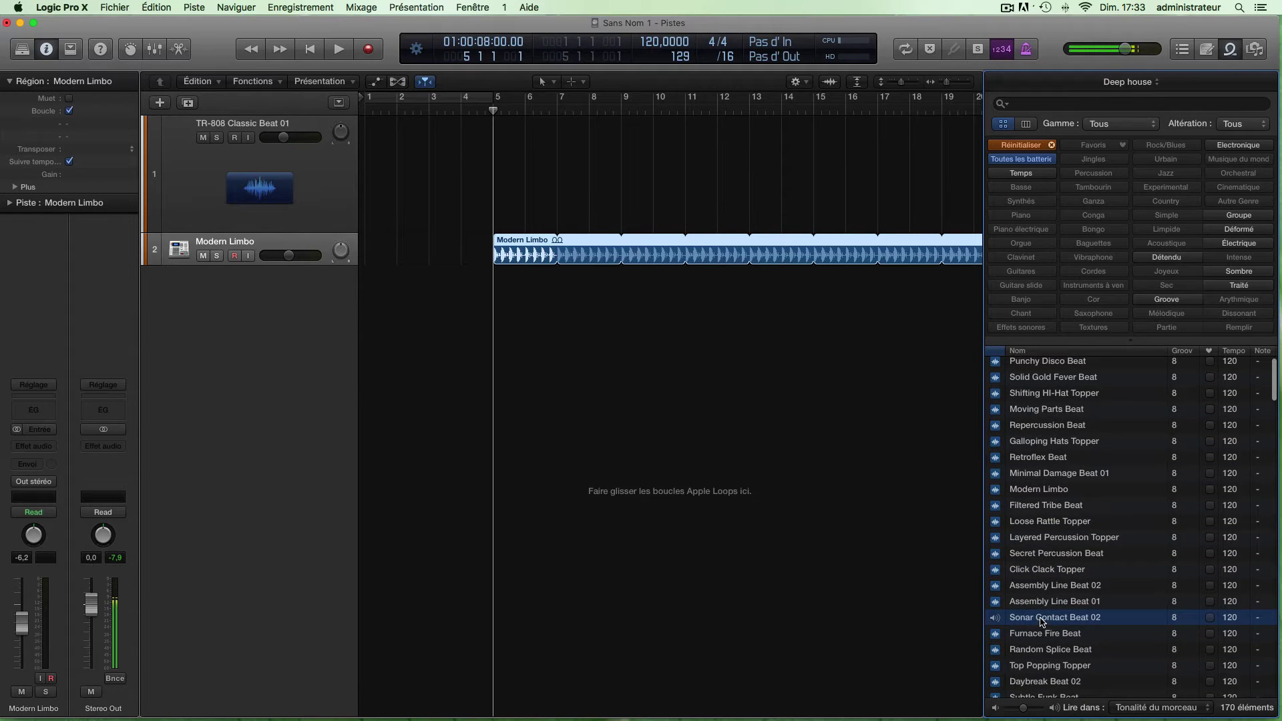
{"action": "left_click", "coordinate": [1039, 603]}
{"action": "scroll", "coordinate": [1035, 621], "scroll_direction": "down", "scroll_amount": 1}
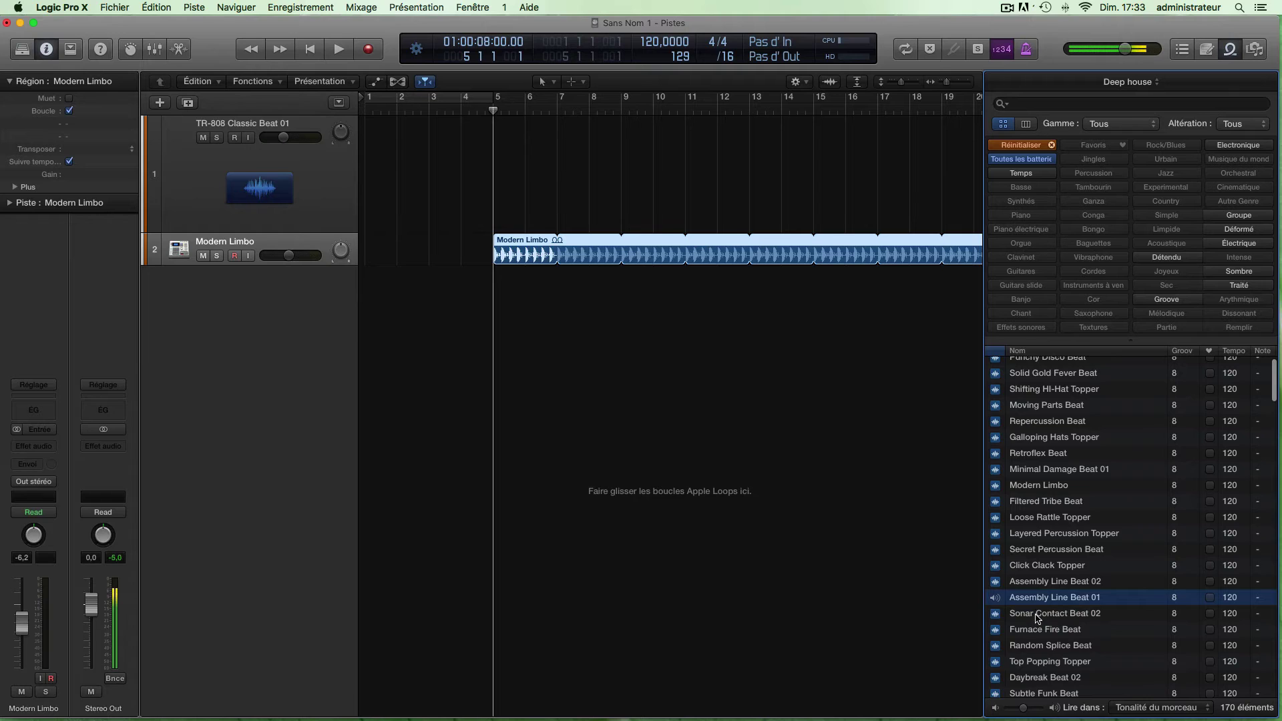
{"action": "left_click", "coordinate": [1036, 615]}
{"action": "scroll", "coordinate": [1037, 641], "scroll_direction": "down", "scroll_amount": 1}
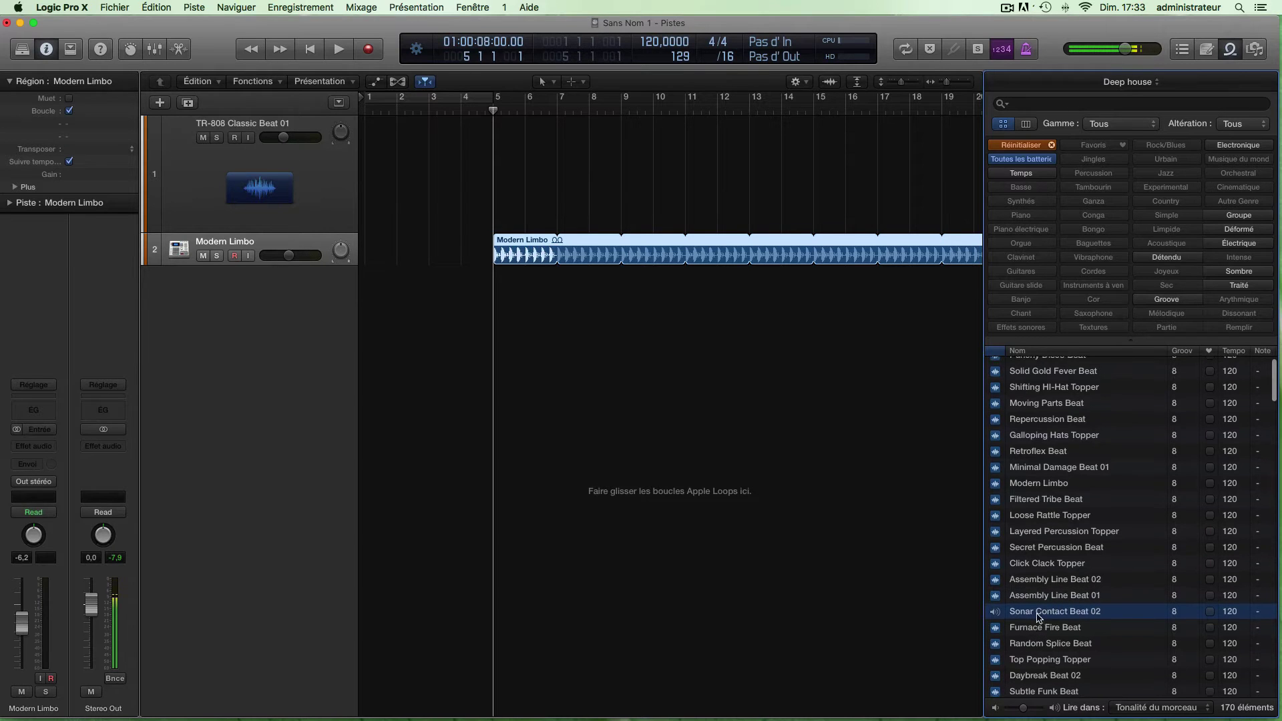
Place Sonar Contact Beat 02 on a new track at bar 2, loop it until bar 5 and play it from bar 2
{"action": "left_click_drag", "start_coordinate": [1038, 609], "coordinate": [404, 382]}
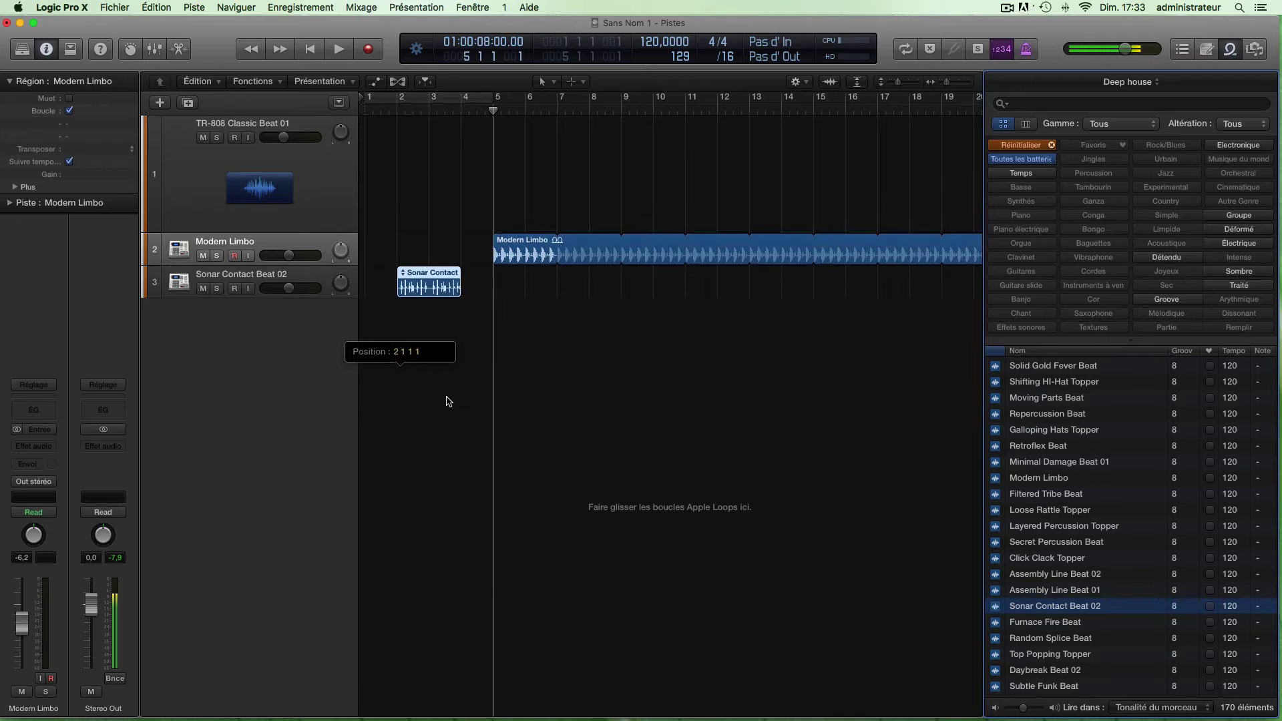
{"action": "left_click_drag", "start_coordinate": [473, 276], "coordinate": [493, 276]}
{"action": "left_click", "coordinate": [398, 111]}
{"action": "key", "text": "space"}
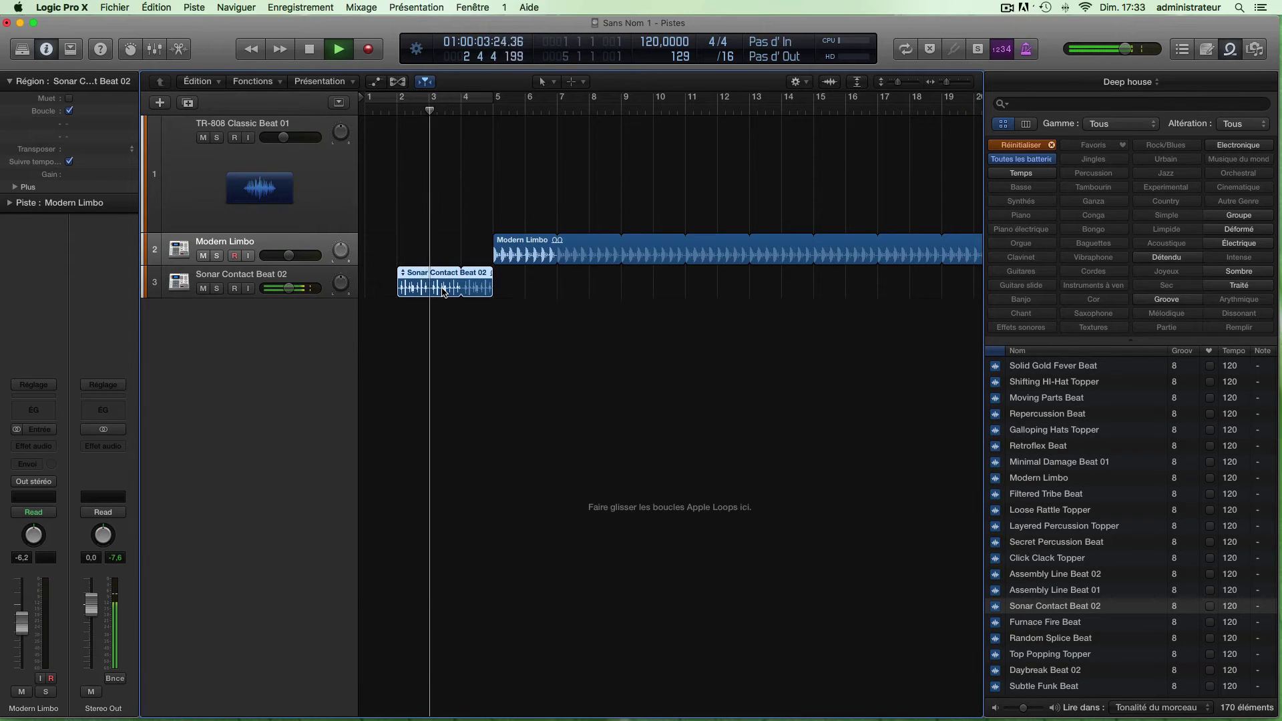
{"action": "key", "text": "space"}
Preview Daybreak Beat 02, place it on a new track from bar 4 to bar 5 and play the transition into Modern Limbo
{"action": "left_click", "coordinate": [1051, 676]}
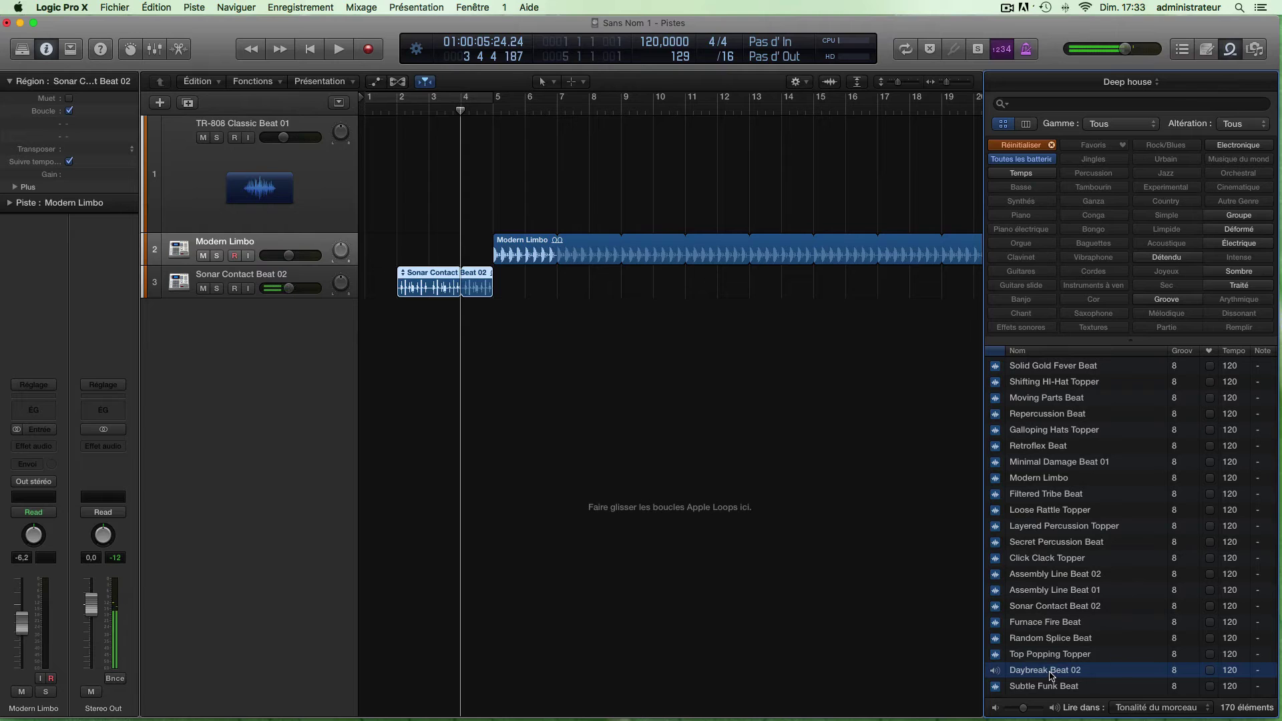
{"action": "left_click_drag", "start_coordinate": [1047, 676], "coordinate": [494, 320]}
{"action": "key", "text": "space"}
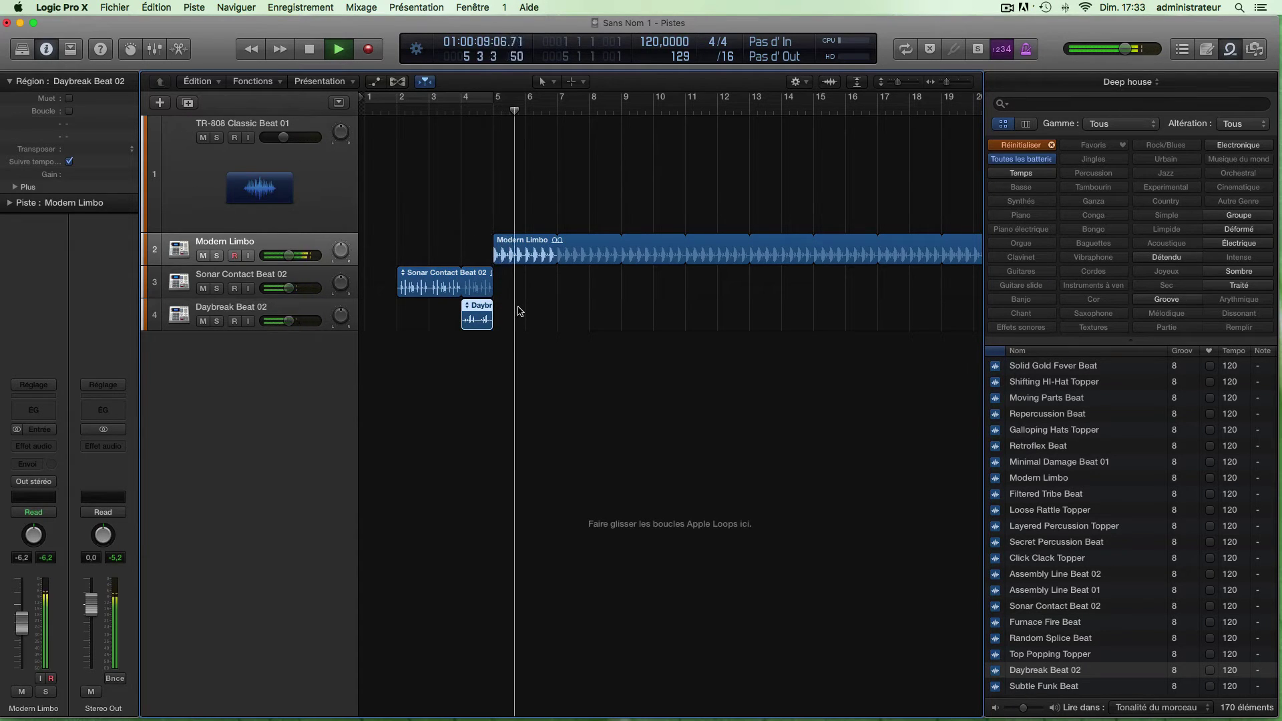
{"action": "key", "text": "space"}
Extend the looped Sonar Contact Beat 02 region to bar 15 and play it together with Modern Limbo
{"action": "left_click_drag", "start_coordinate": [492, 276], "coordinate": [831, 292]}
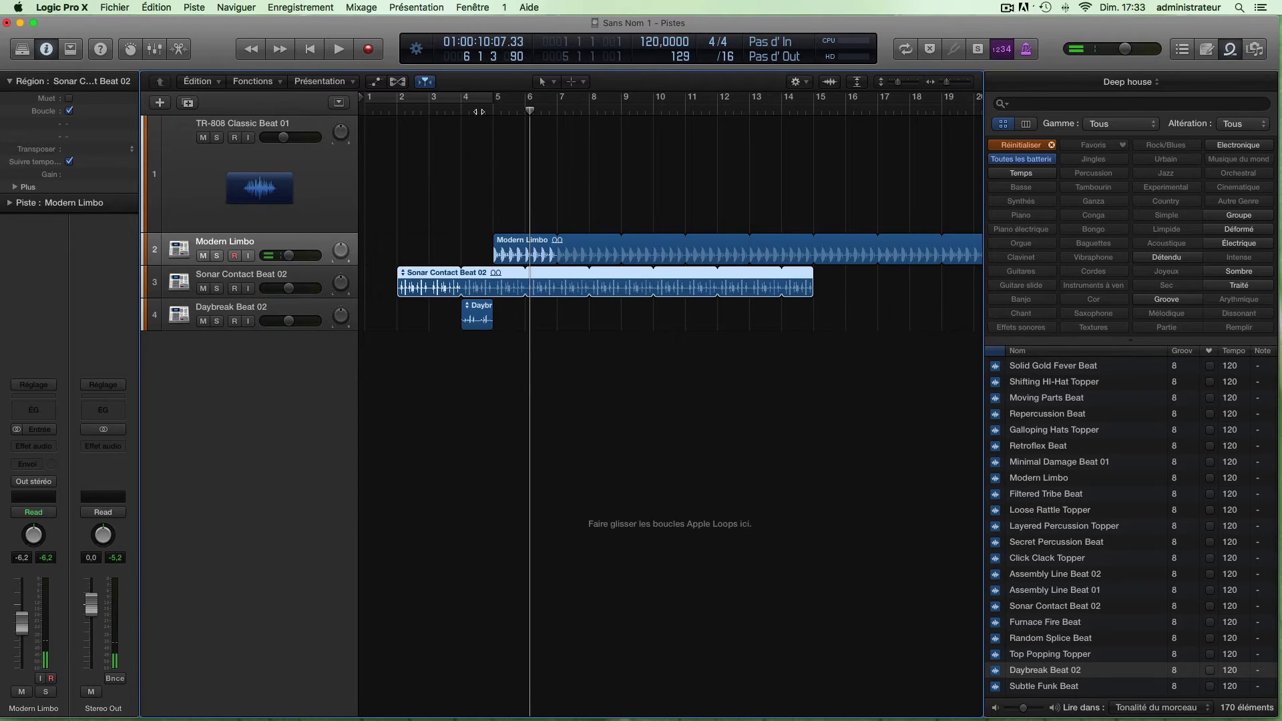
{"action": "left_click", "coordinate": [479, 112]}
{"action": "key", "text": "space"}
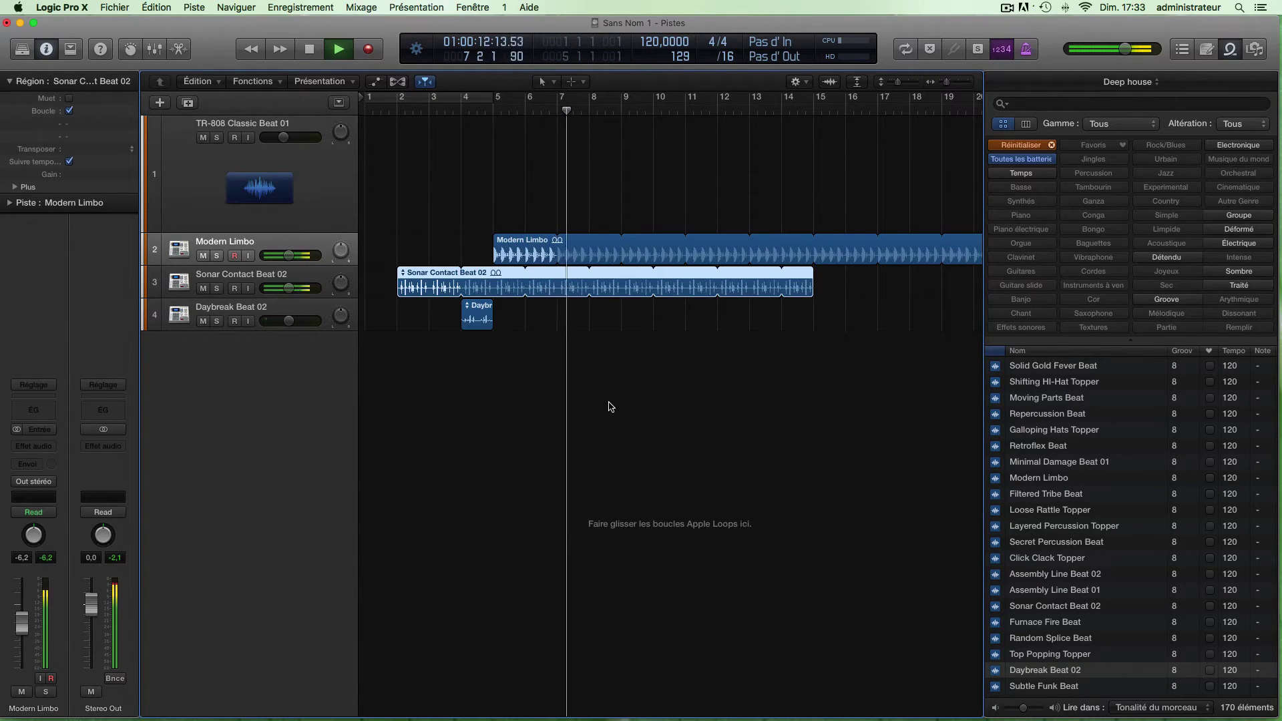
{"action": "key", "text": "space"}
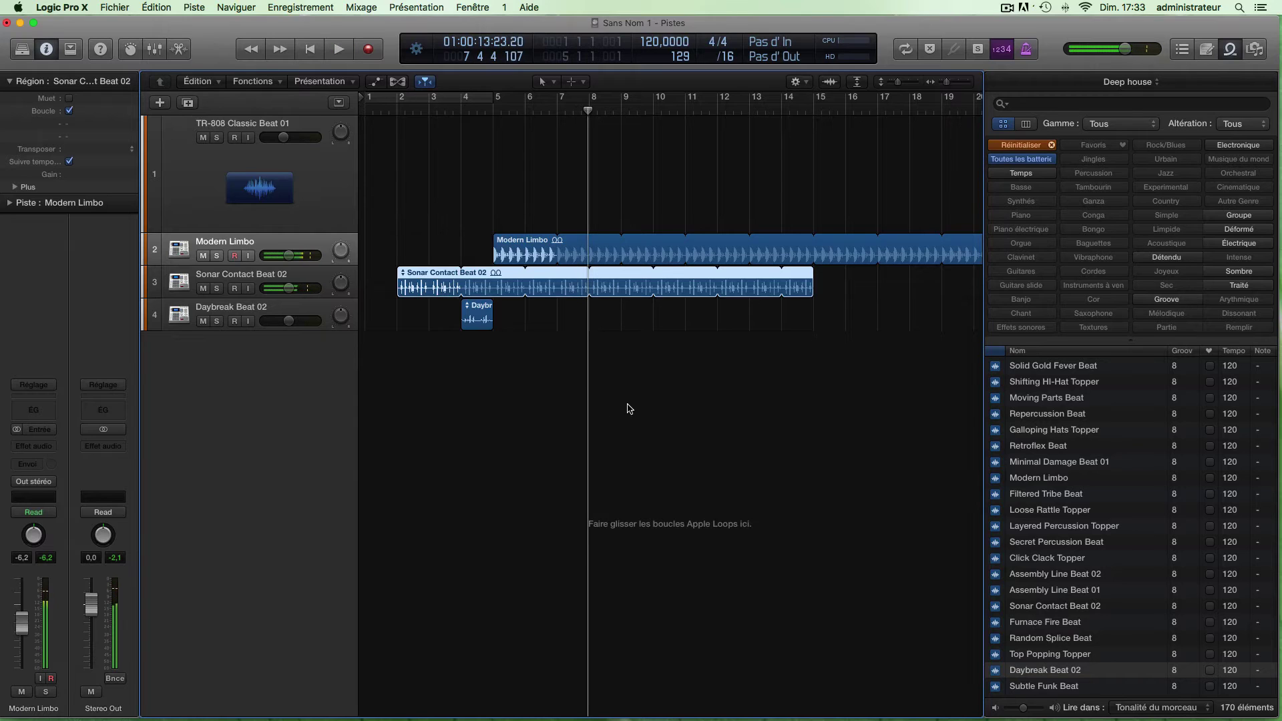
Search all loops for "tamb" and preview Indian Tambourine 03 and 02 and Tambourine 04, 03, 06 and 02
{"action": "scroll", "coordinate": [1112, 404], "scroll_direction": "down", "scroll_amount": 1}
{"action": "scroll", "coordinate": [1111, 404], "scroll_direction": "down", "scroll_amount": 5}
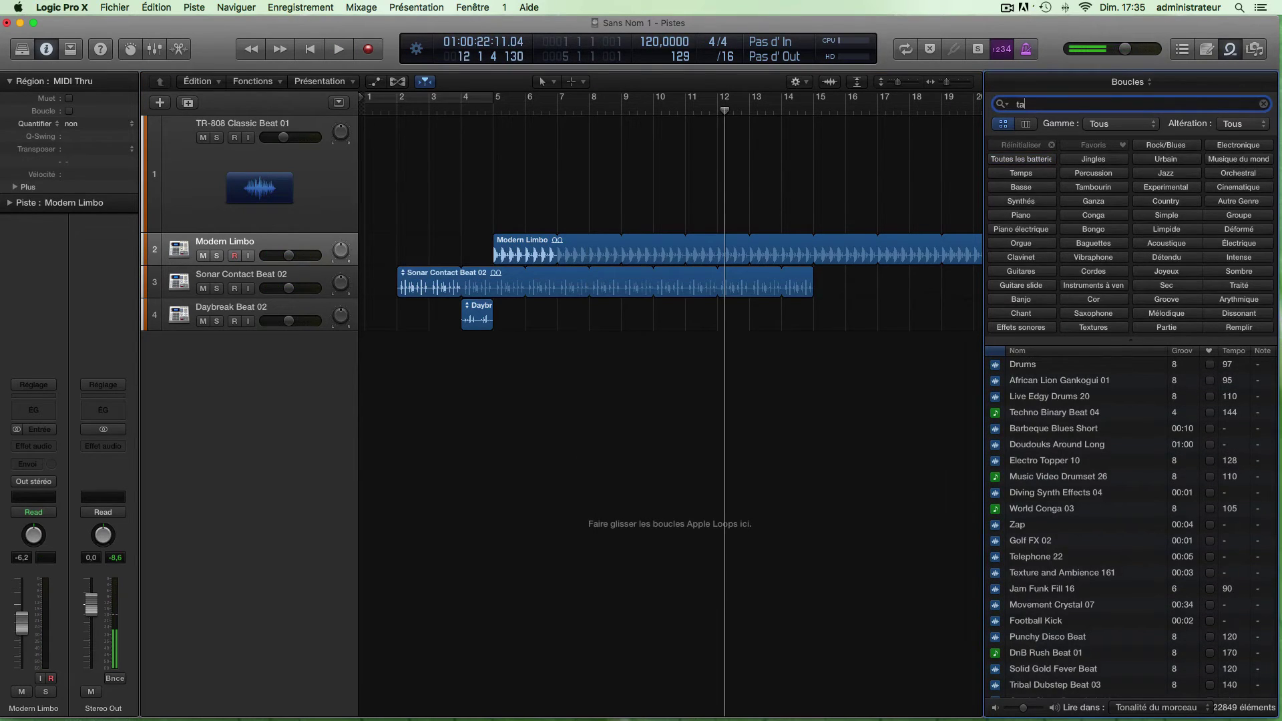
{"action": "type", "text": "mb"}
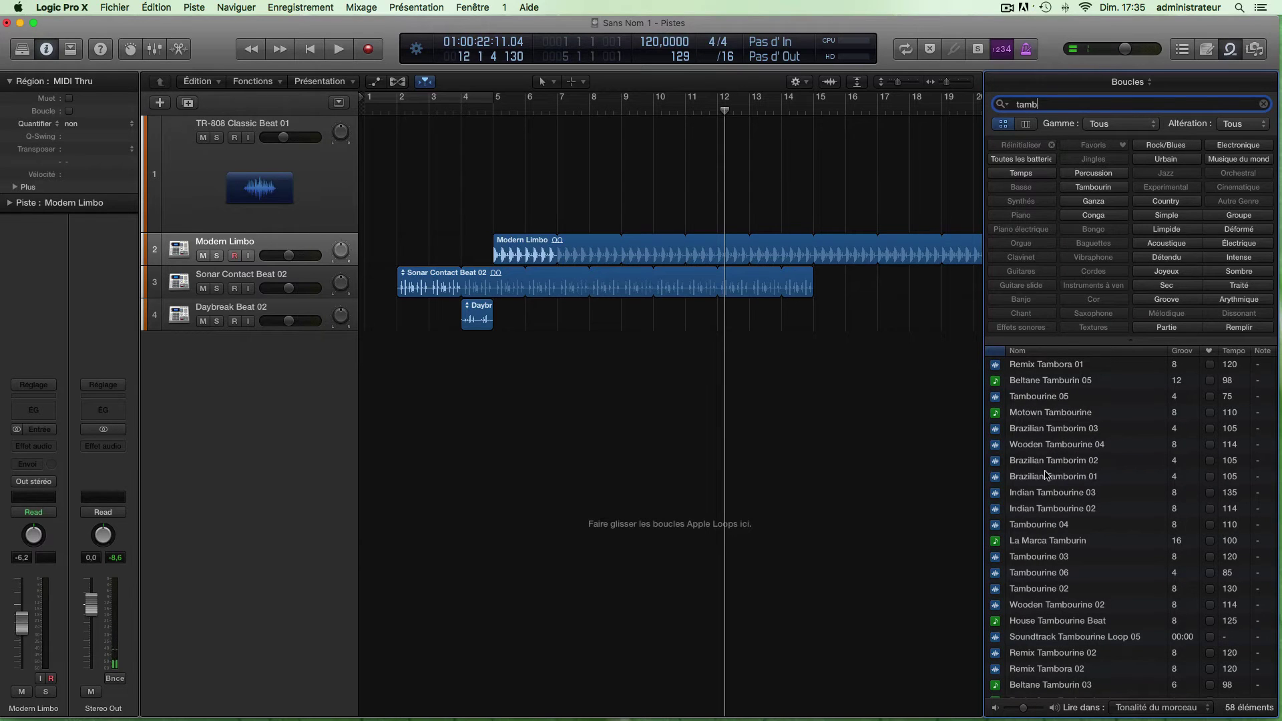
{"action": "left_click", "coordinate": [1052, 495]}
{"action": "left_click", "coordinate": [1037, 510]}
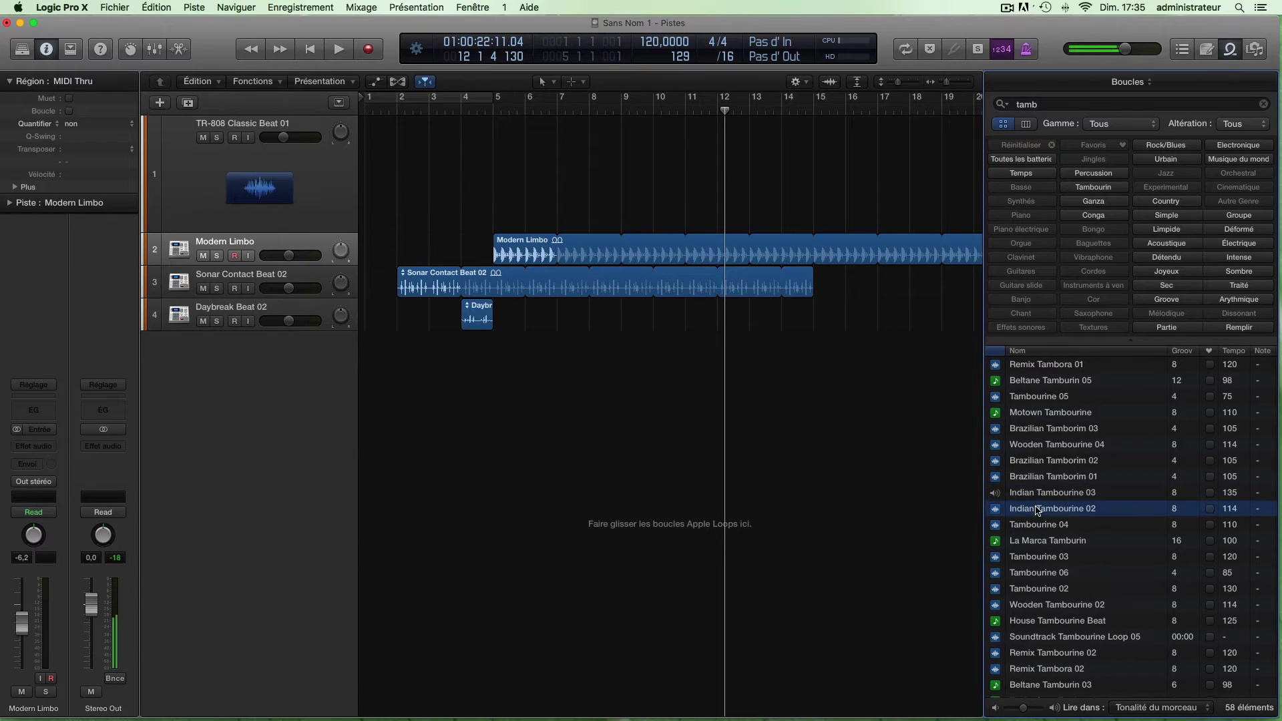
{"action": "left_click", "coordinate": [1034, 526]}
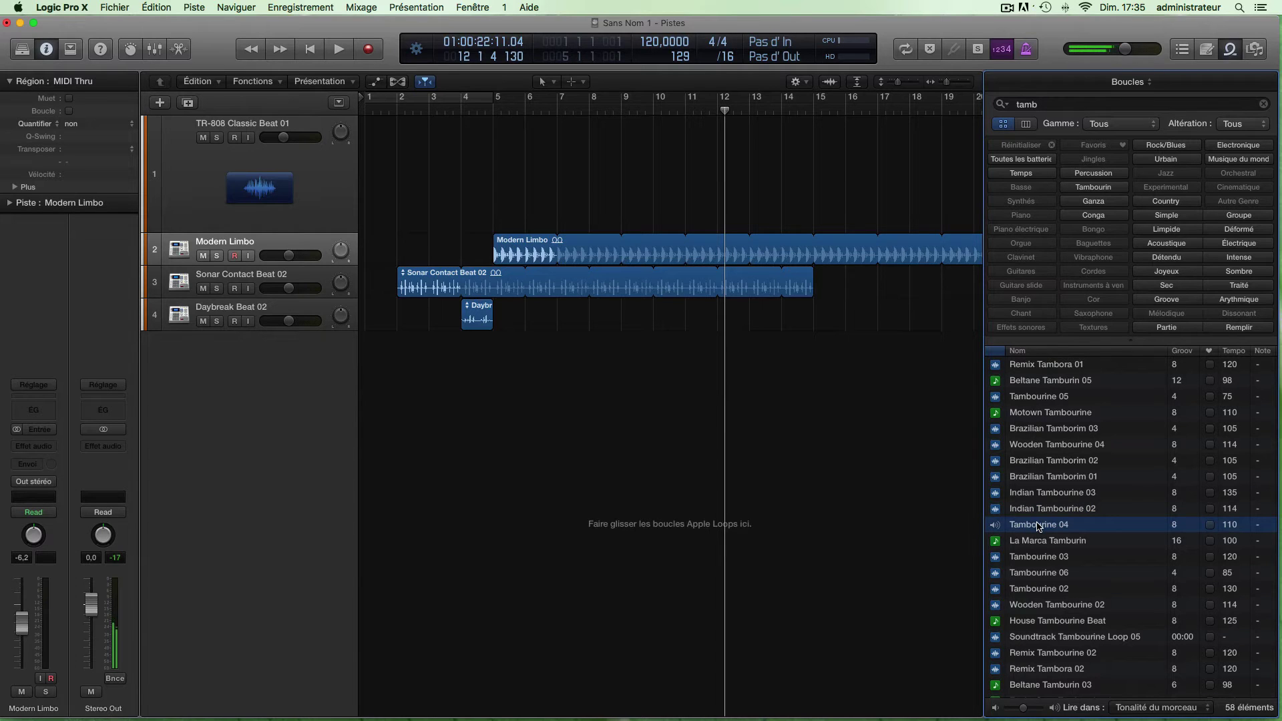
{"action": "left_click", "coordinate": [1037, 559]}
{"action": "scroll", "coordinate": [1037, 578], "scroll_direction": "down", "scroll_amount": 1}
{"action": "left_click", "coordinate": [1036, 577]}
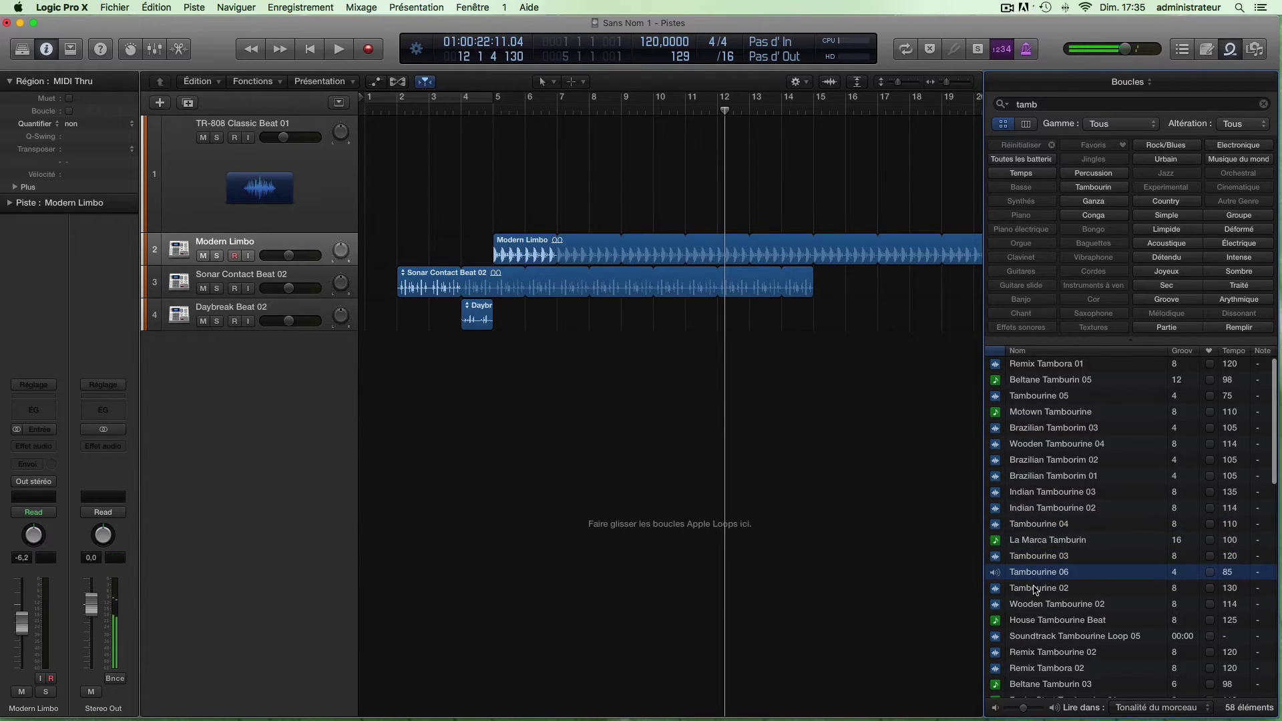
{"action": "left_click", "coordinate": [1034, 590]}
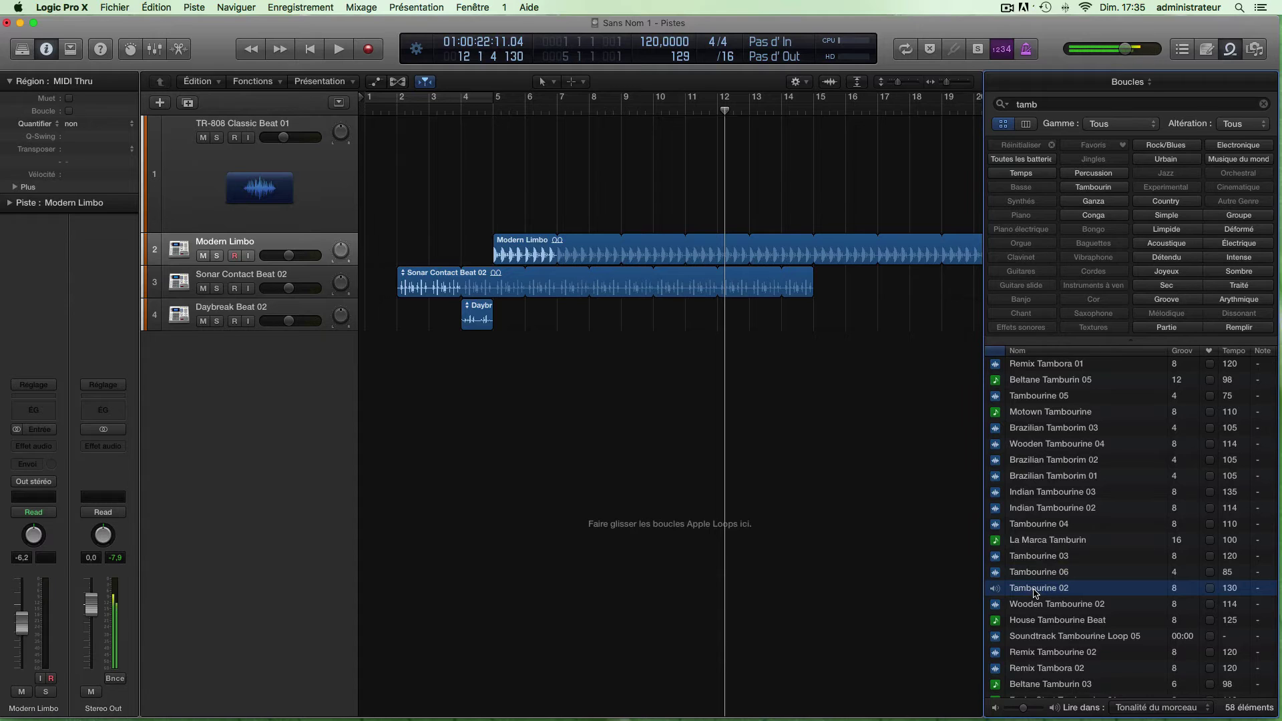
Place Tambourine 02 on a new track at bar 5, loop it until bar 17 and play it from bar 5
{"action": "left_click_drag", "start_coordinate": [990, 595], "coordinate": [872, 349]}
{"action": "left_click", "coordinate": [486, 107]}
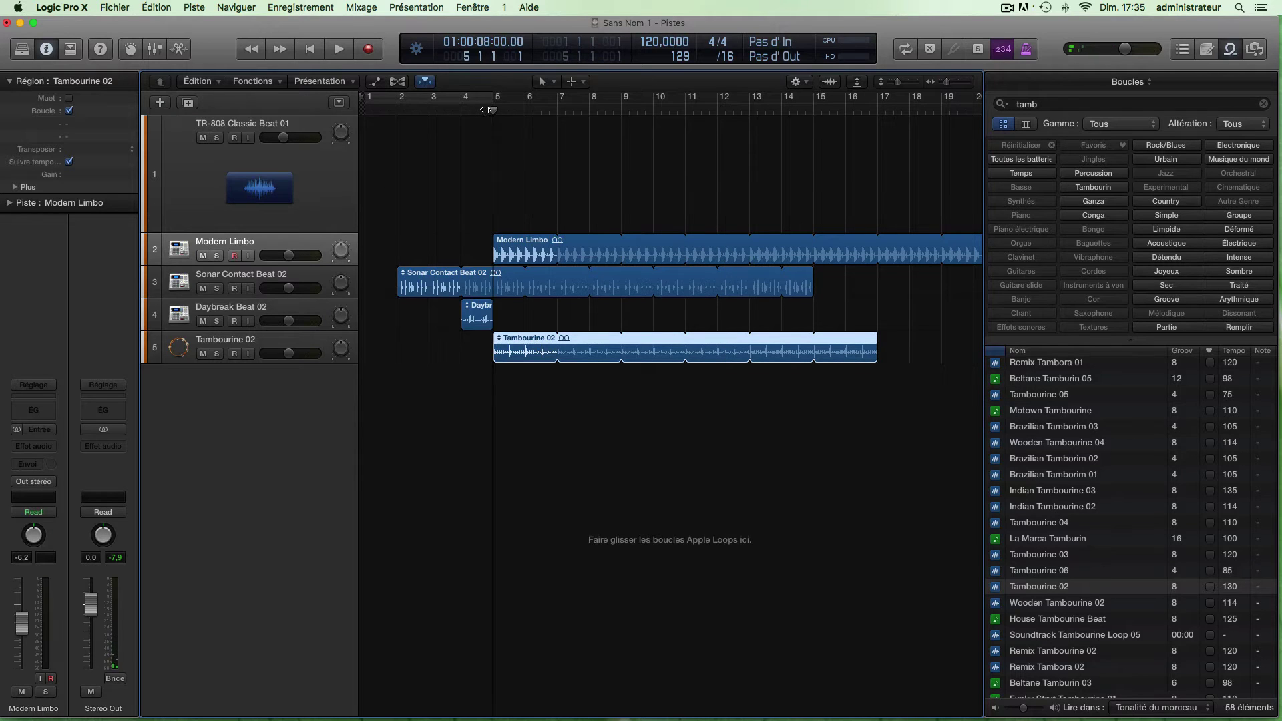
{"action": "key", "text": "space"}
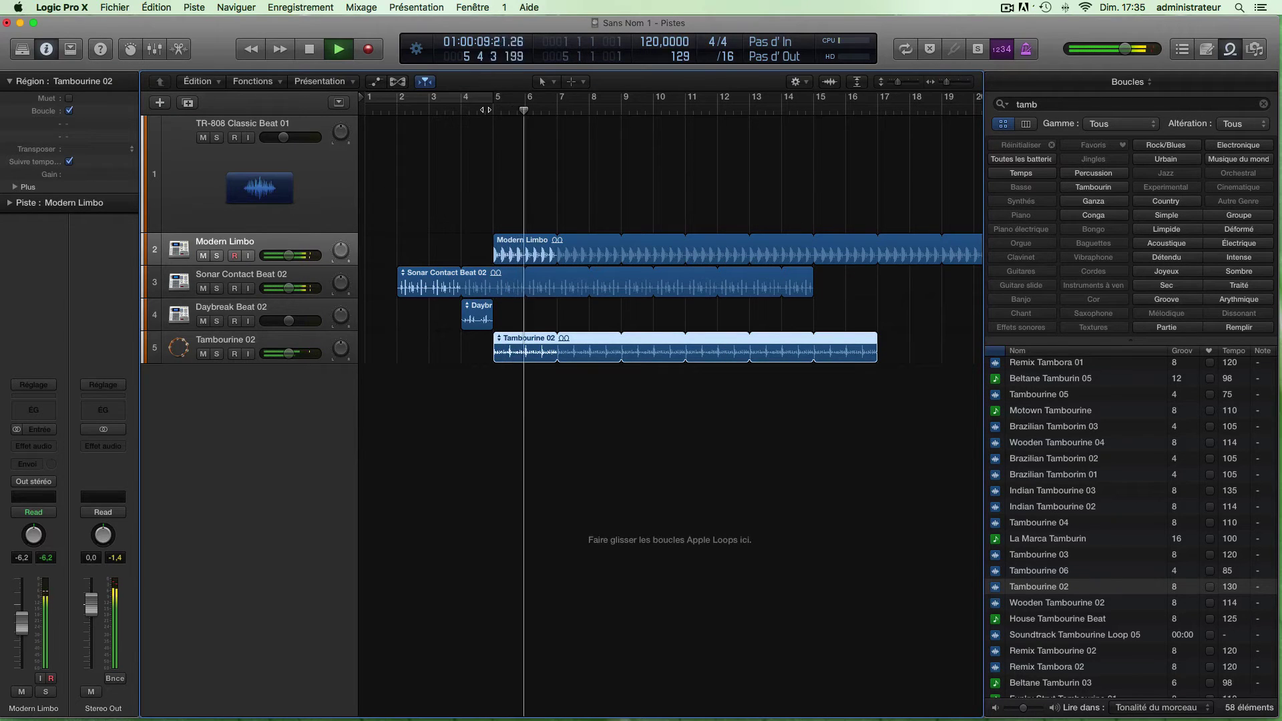
{"action": "key", "text": "space"}
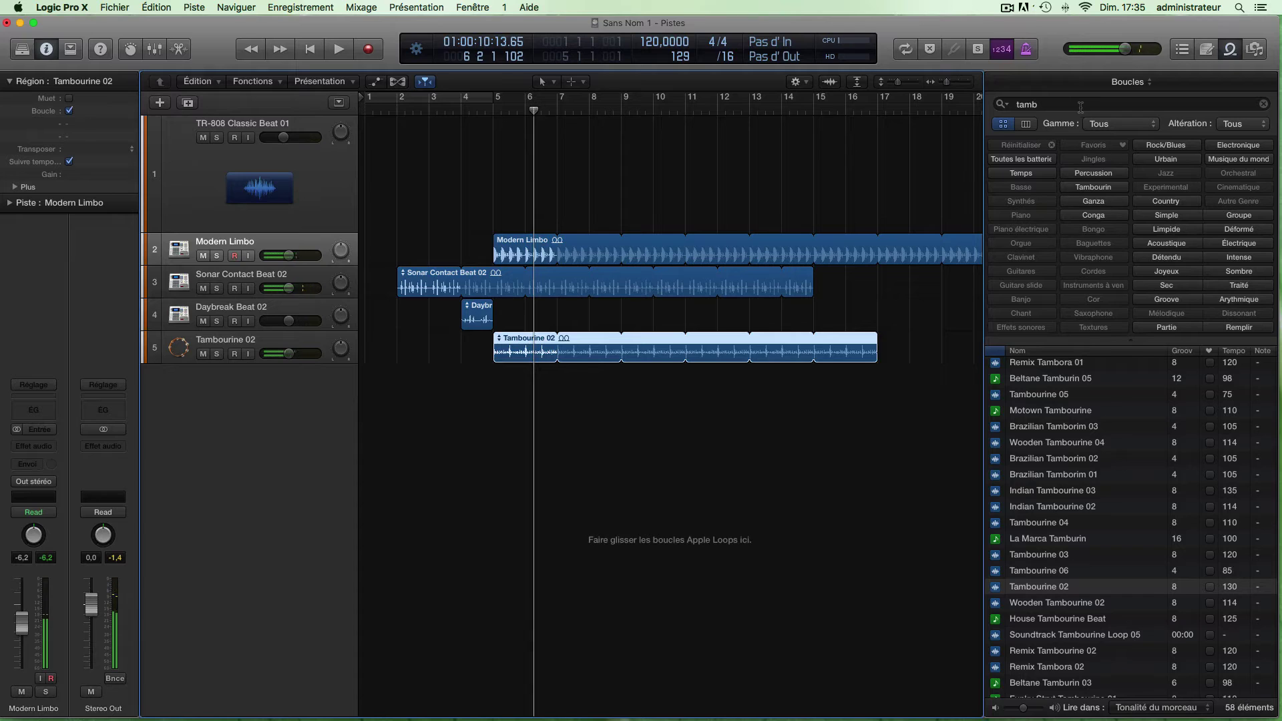
Filter the loops by Urbain, clear the search text and preview Barricade Beat and Funk Era Beat
{"action": "left_click", "coordinate": [1128, 84]}
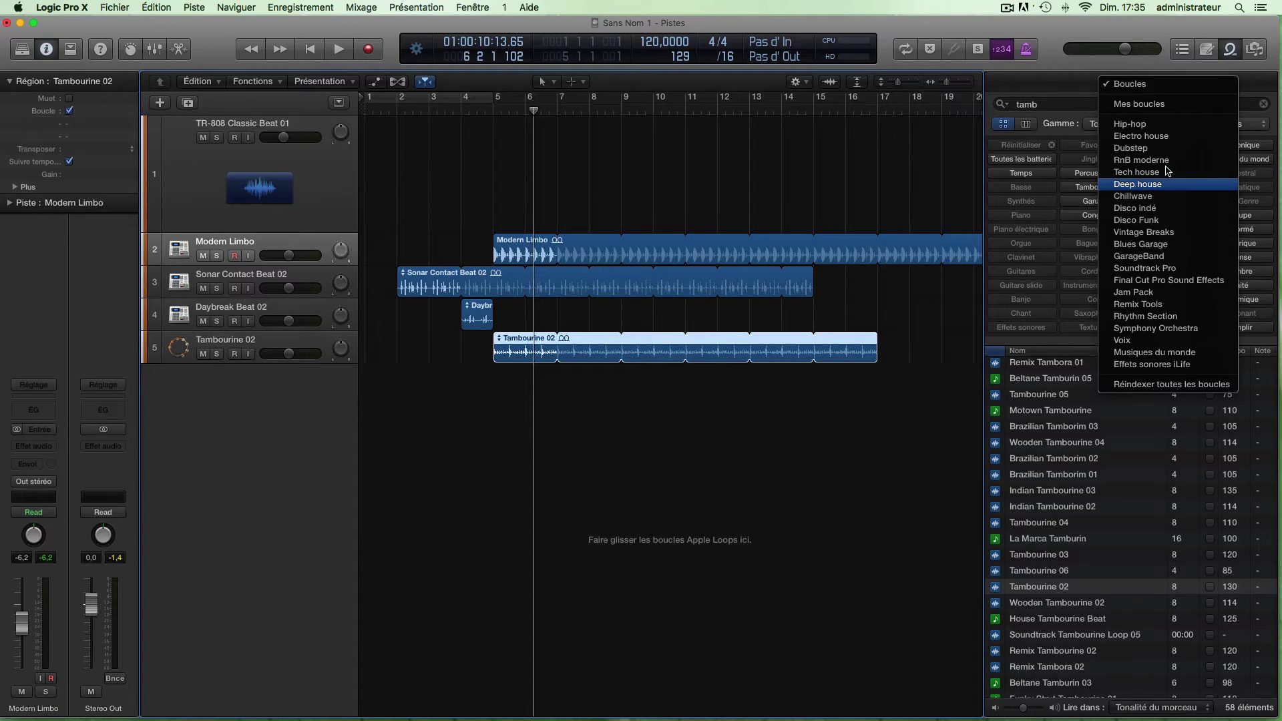
{"action": "left_click", "coordinate": [1136, 86]}
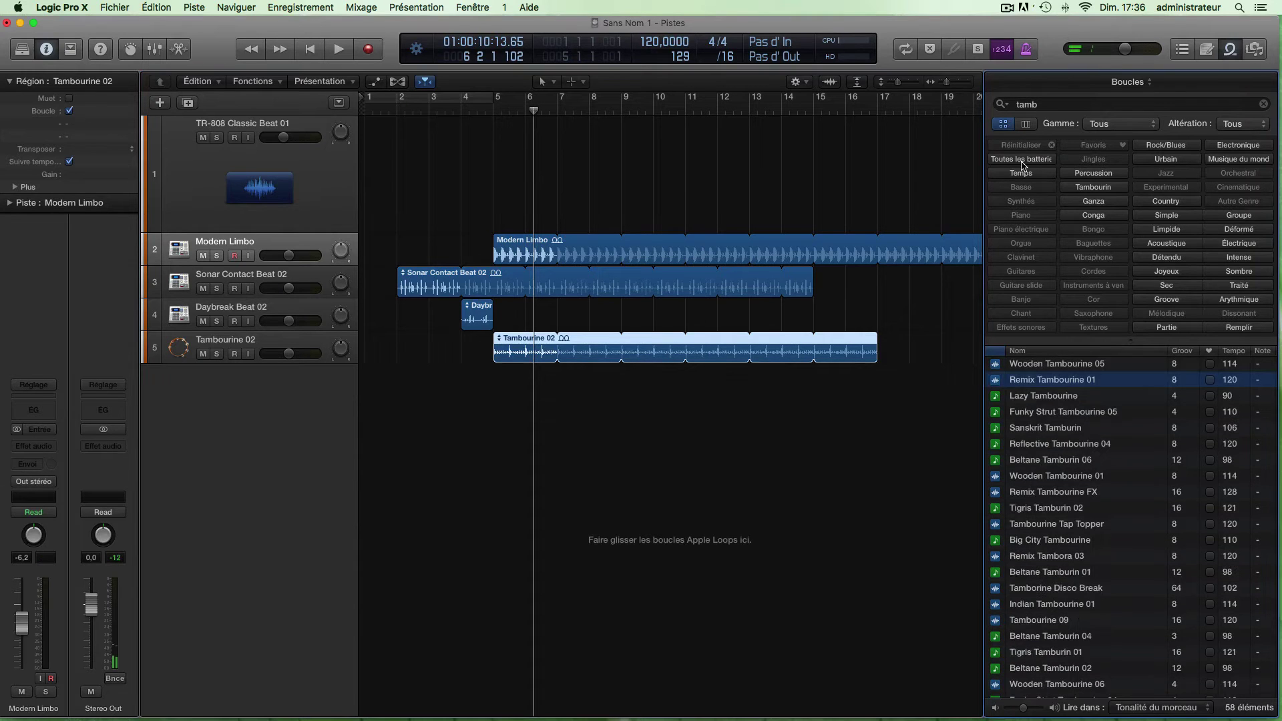
{"action": "left_click", "coordinate": [1172, 163]}
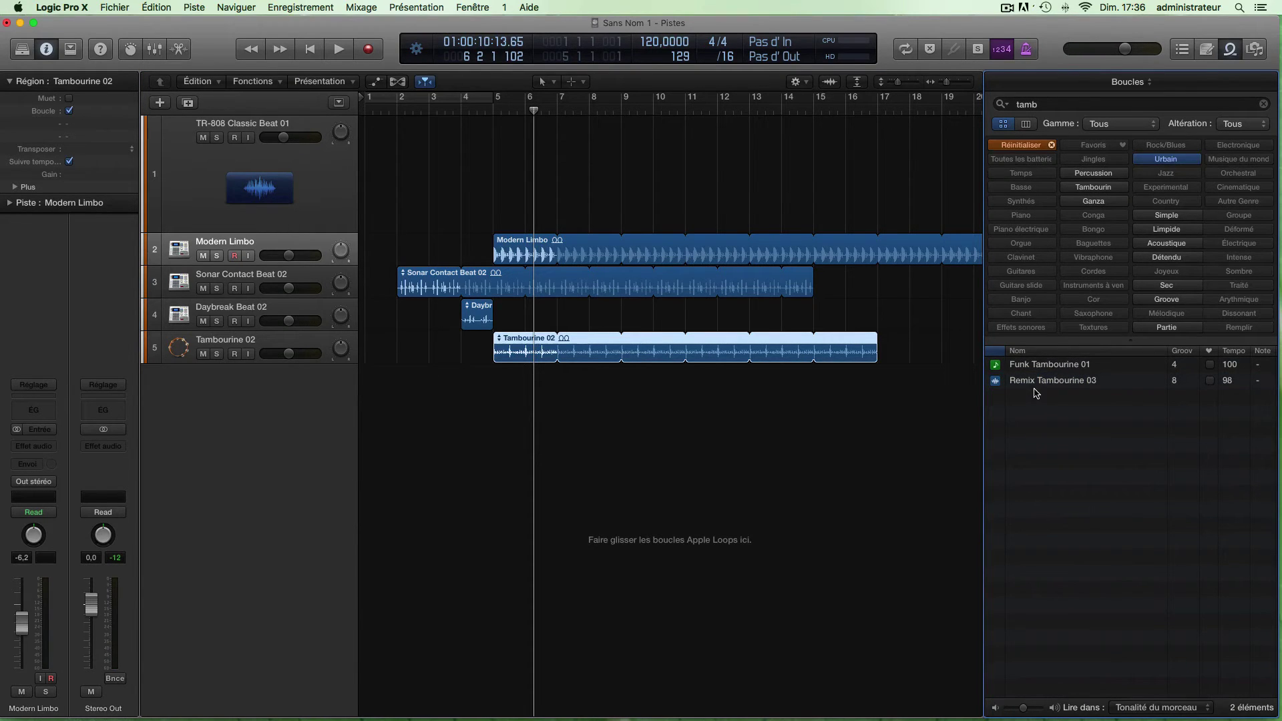
{"action": "left_click", "coordinate": [1264, 105]}
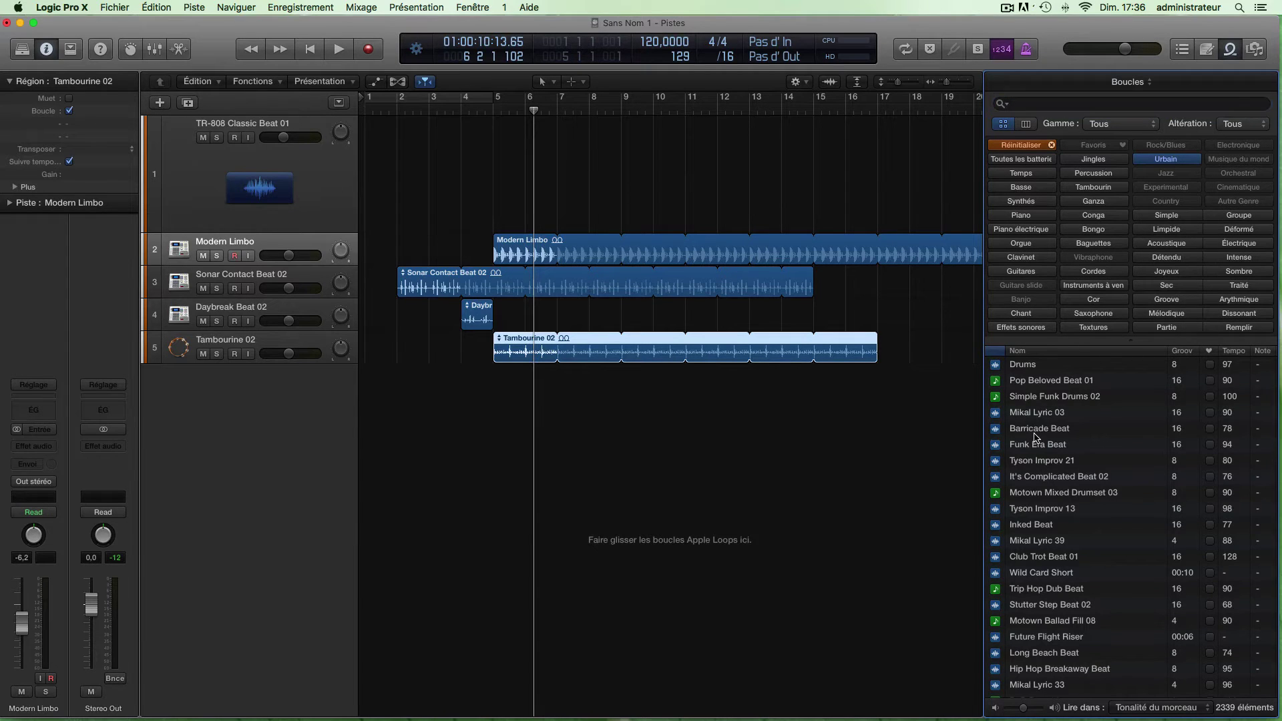
{"action": "left_click", "coordinate": [1039, 428]}
{"action": "left_click", "coordinate": [1035, 445]}
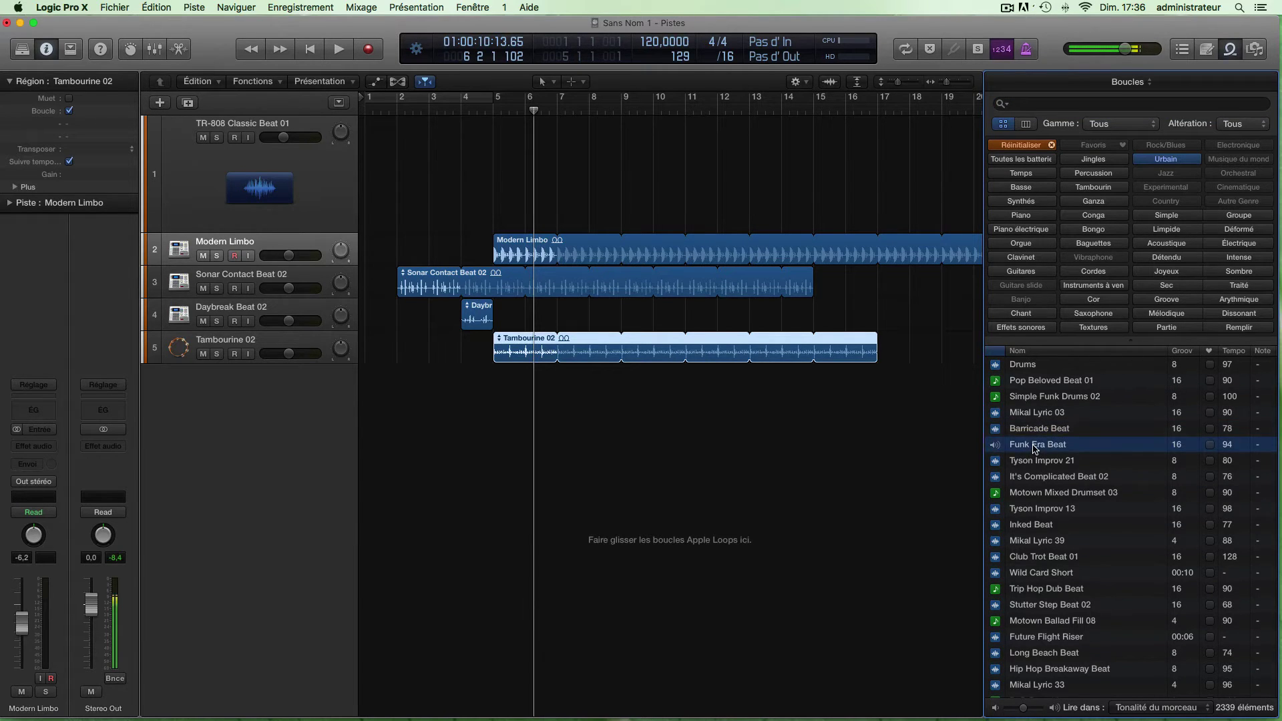
Place Funk Era Beat on a new track at bar 7 and set its volume to -3,8 dB during playback
{"action": "left_click_drag", "start_coordinate": [1034, 448], "coordinate": [624, 444]}
{"action": "left_click", "coordinate": [547, 109]}
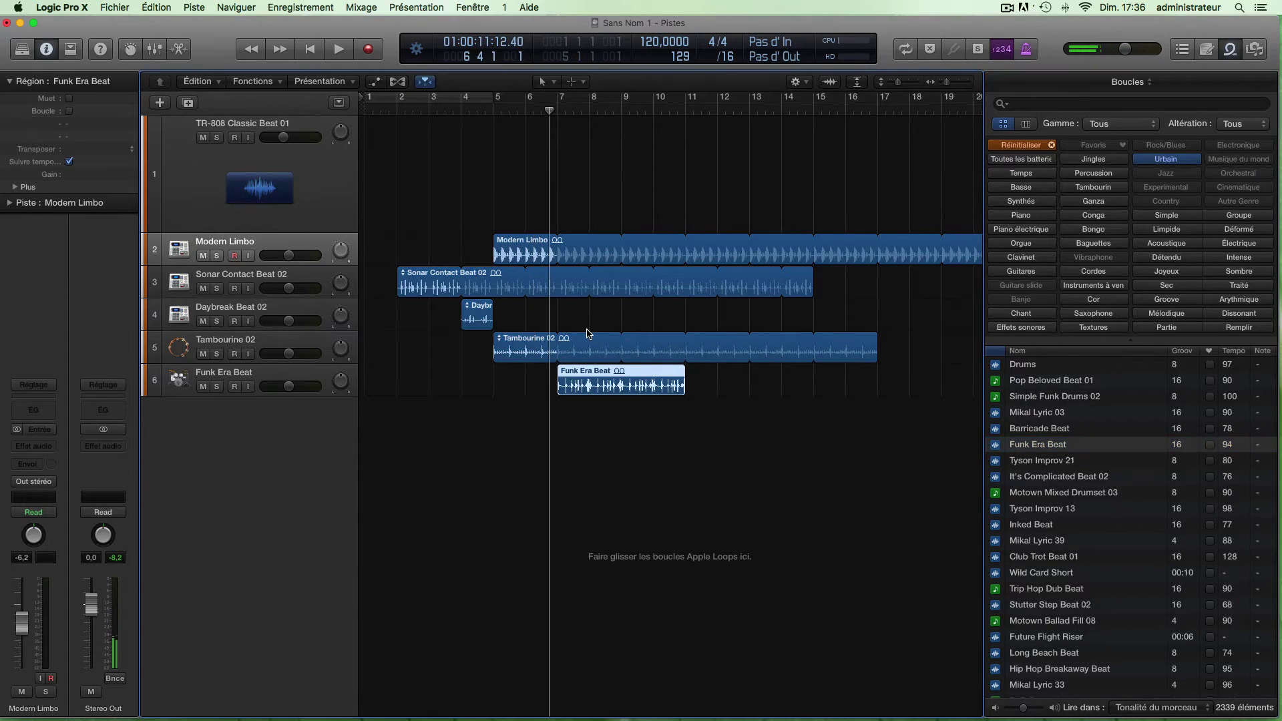
{"action": "key", "text": "space"}
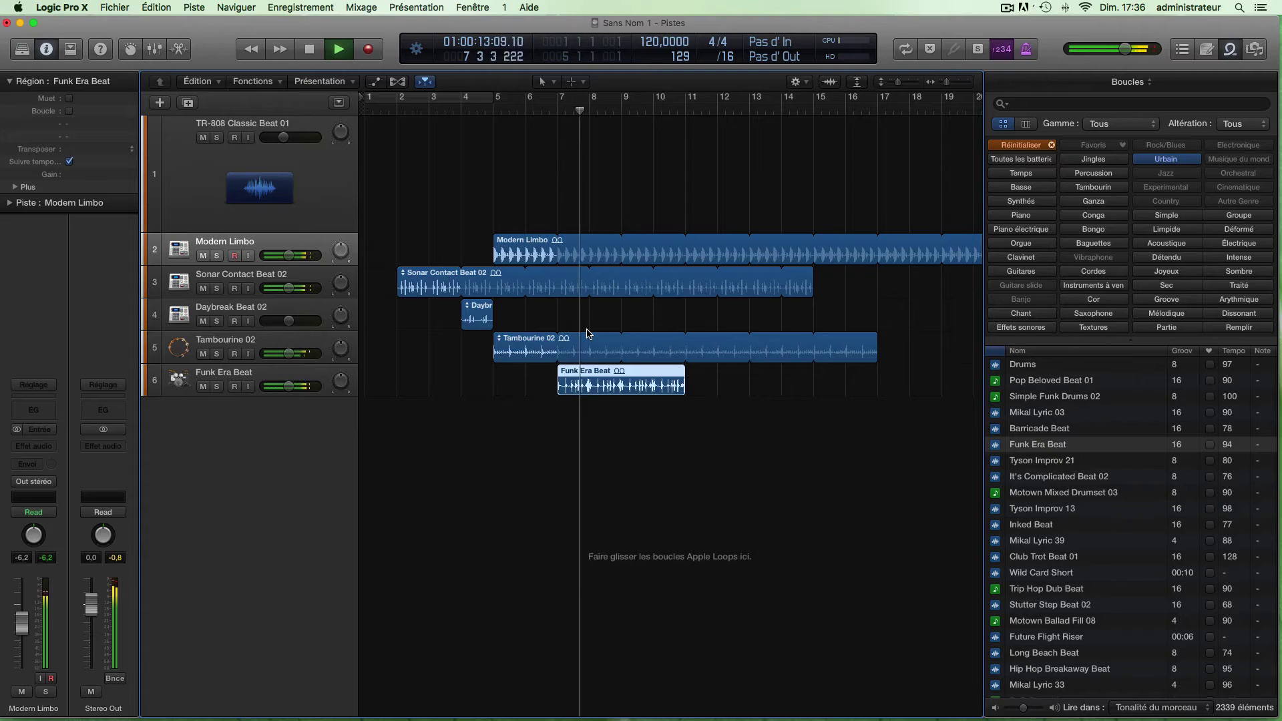
{"action": "left_click_drag", "start_coordinate": [289, 386], "coordinate": [294, 386]}
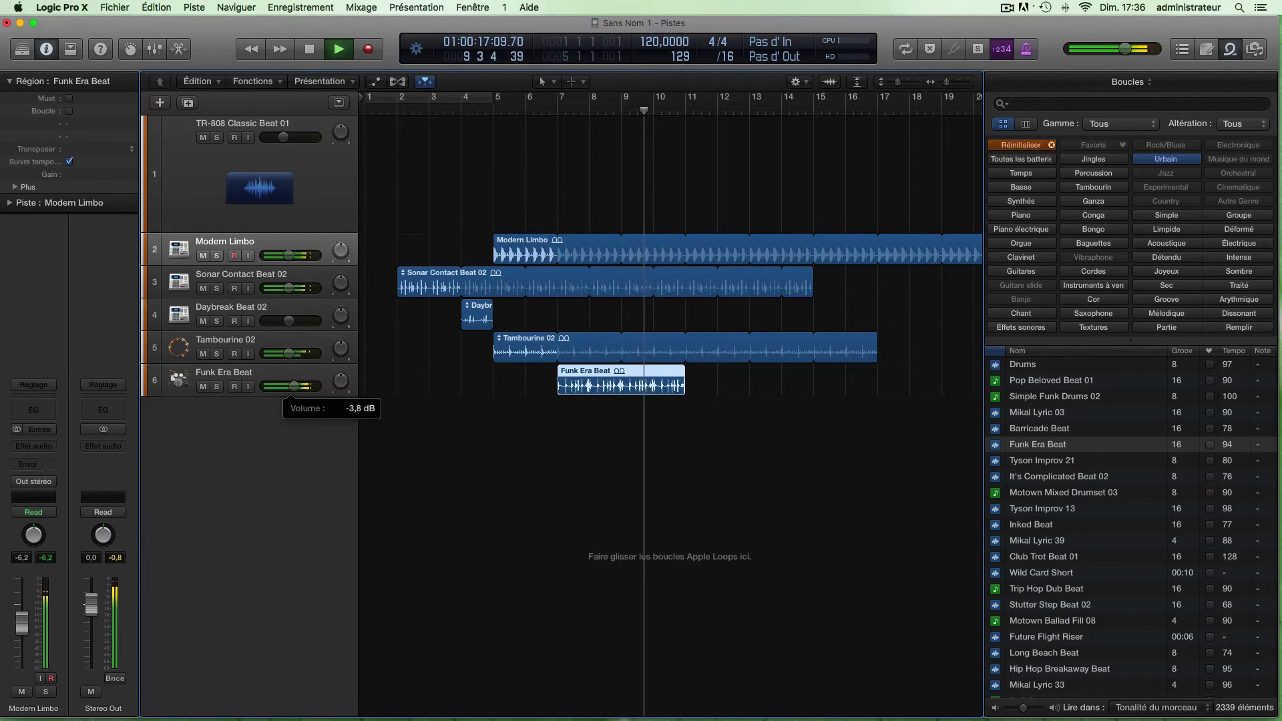
{"action": "key", "text": "space"}
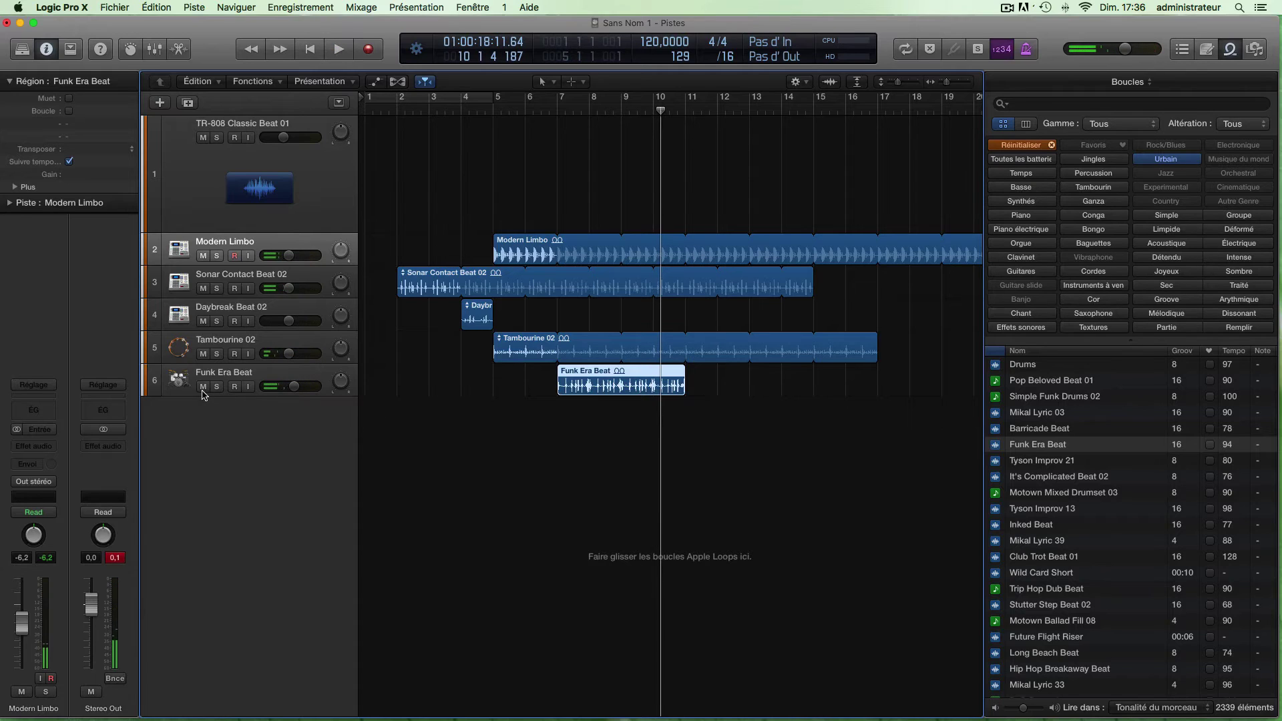
Play from bar 7 and compare the mix with the Funk Era Beat track muted and unmuted
{"action": "left_click", "coordinate": [203, 387]}
{"action": "left_click", "coordinate": [553, 107]}
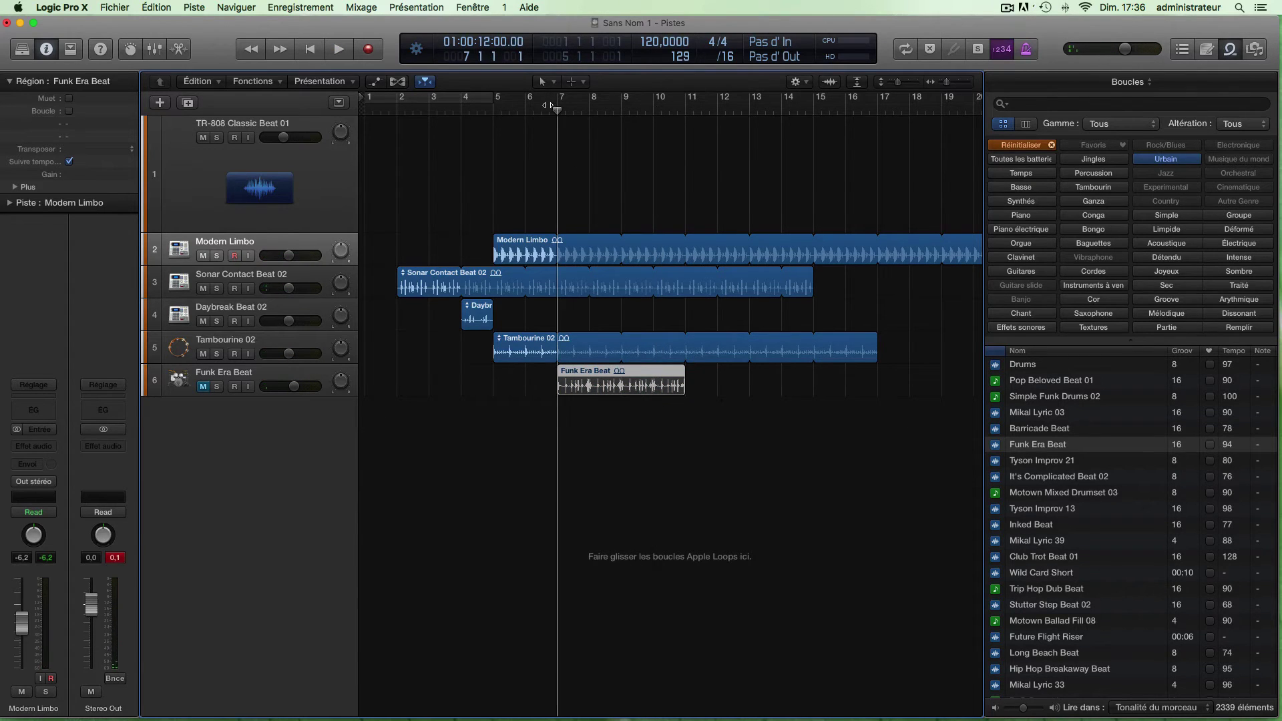
{"action": "key", "text": "space"}
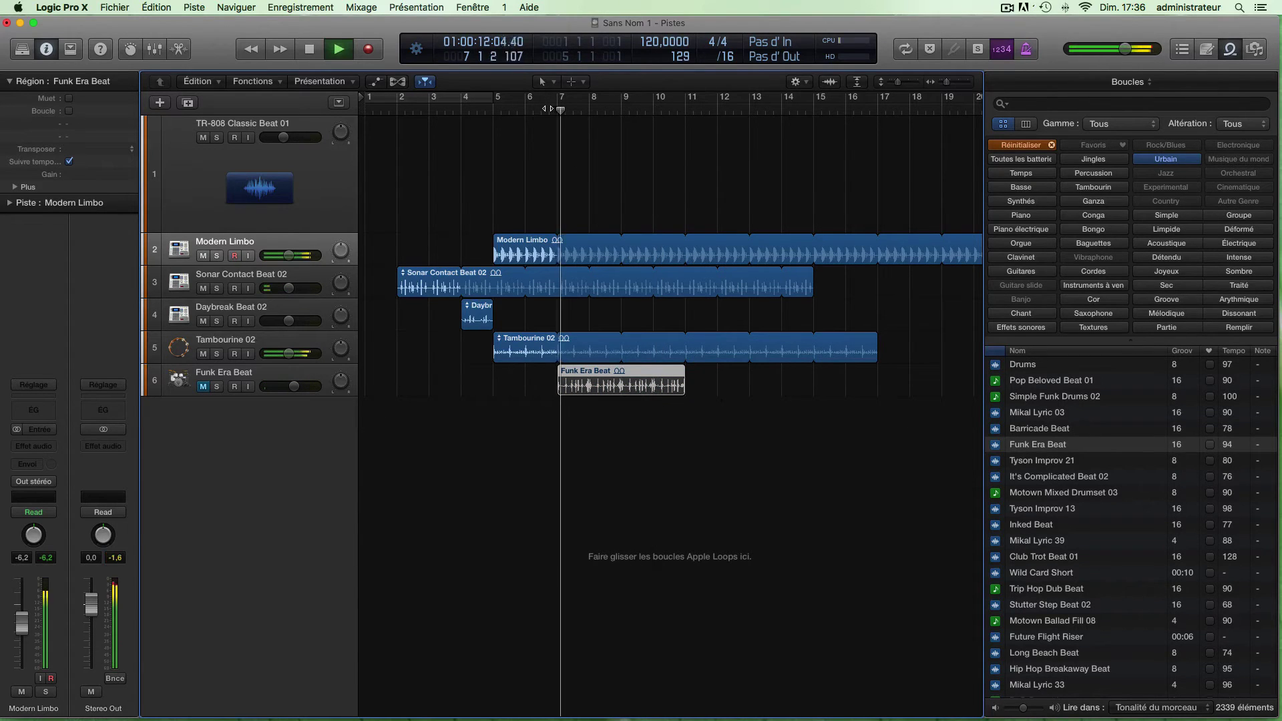
{"action": "left_click", "coordinate": [203, 387]}
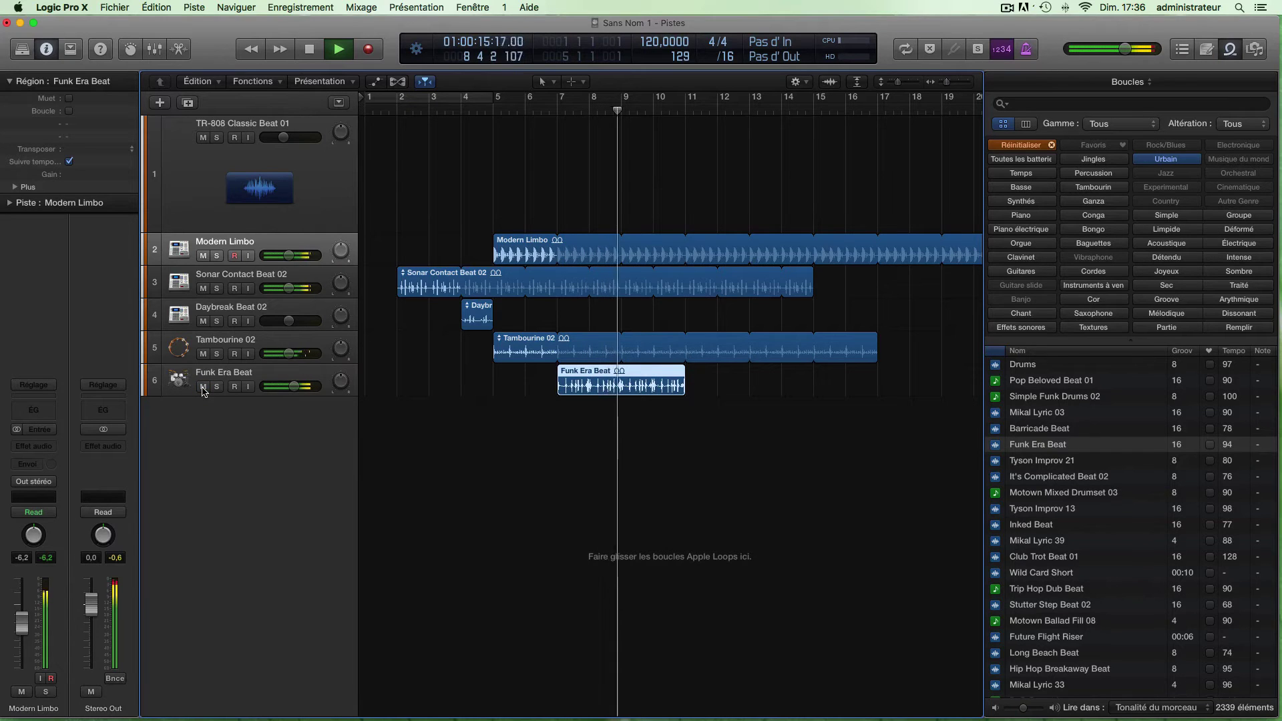
{"action": "left_click", "coordinate": [203, 387]}
{"action": "key", "text": "space"}
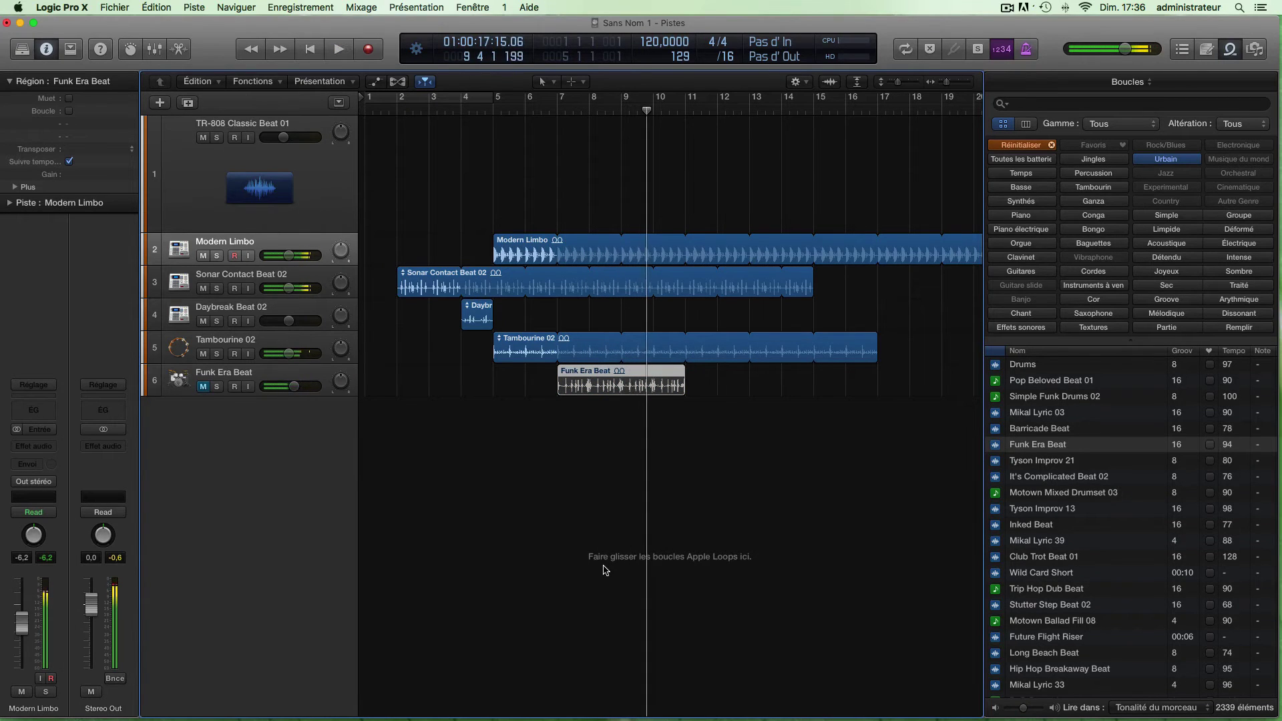
{"action": "left_click", "coordinate": [203, 386]}
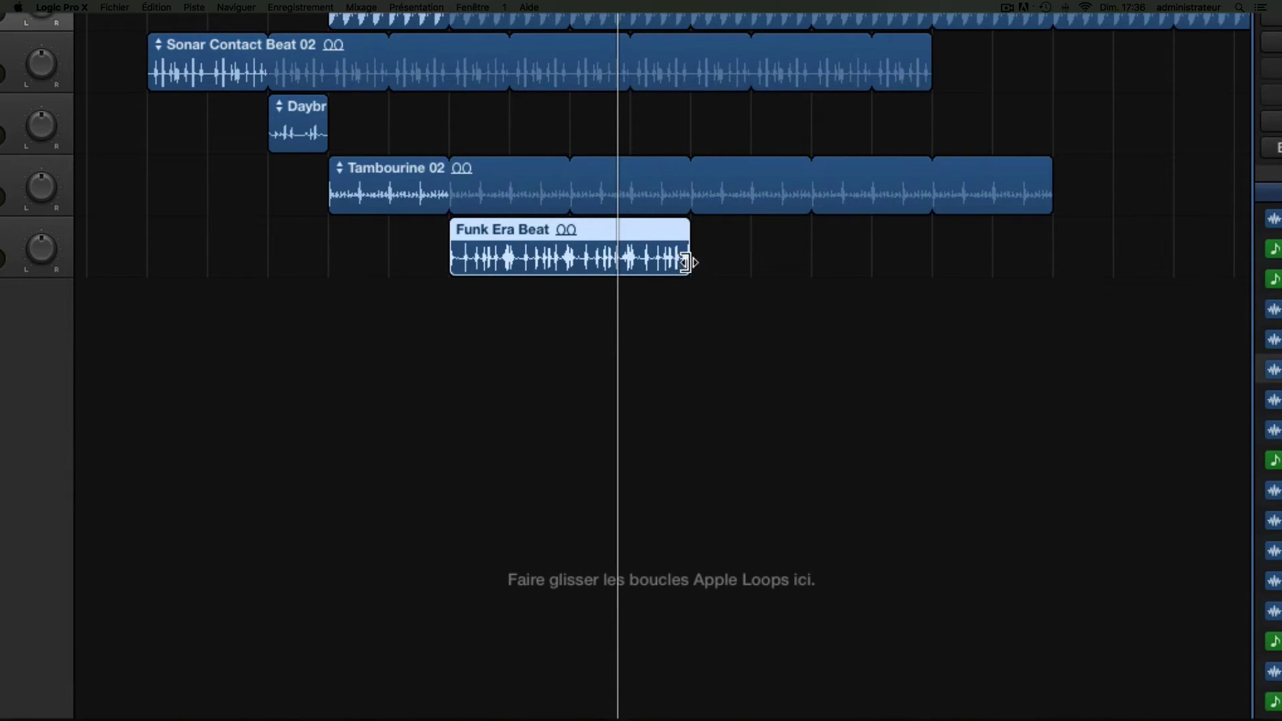
Shorten the Funk Era Beat region to one bar, copy it to bar 9 and play the passage
{"action": "left_click_drag", "start_coordinate": [688, 264], "coordinate": [512, 261]}
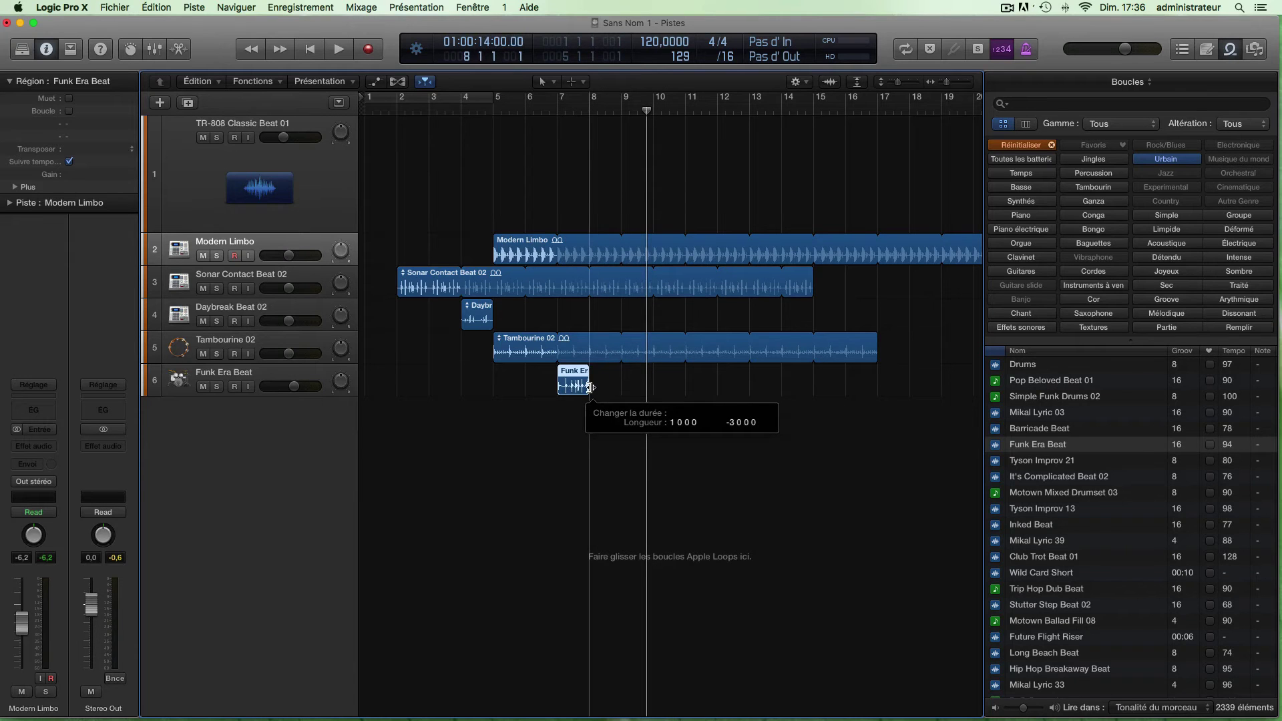
{"action": "left_click_drag", "start_coordinate": [589, 387], "coordinate": [589, 390]}
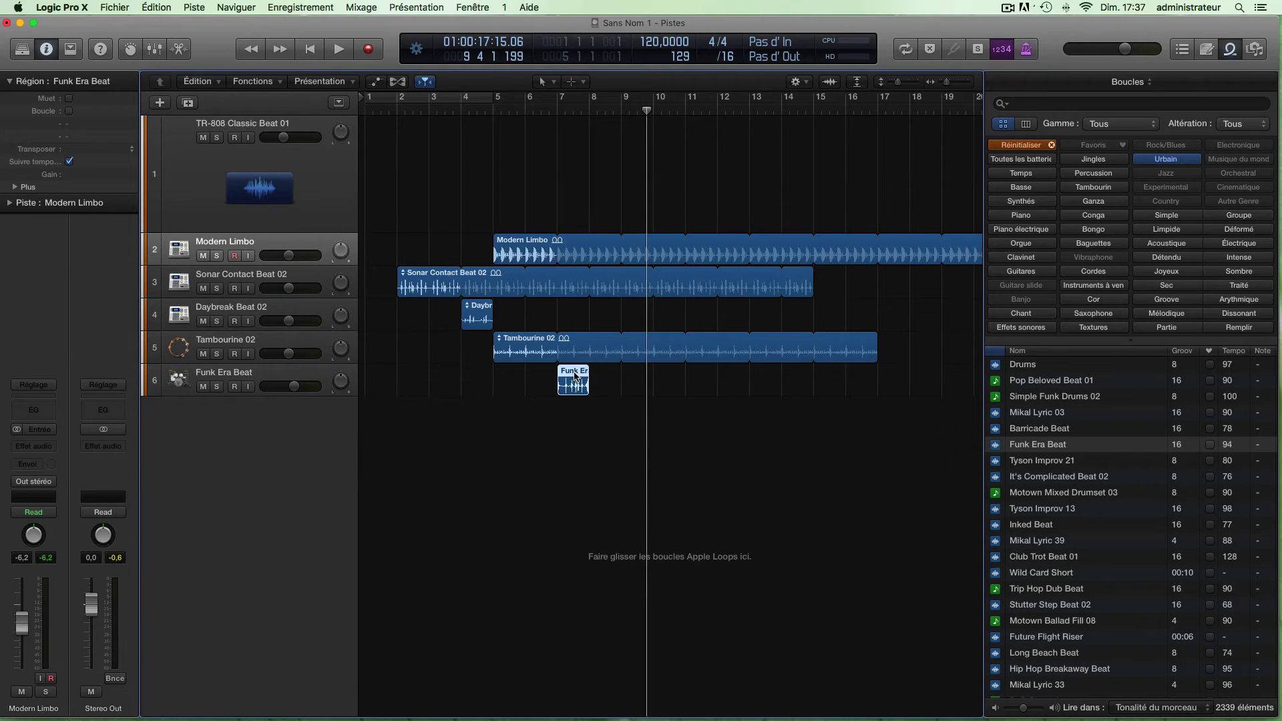
{"action": "left_click_drag", "start_coordinate": [574, 376], "coordinate": [640, 379]}
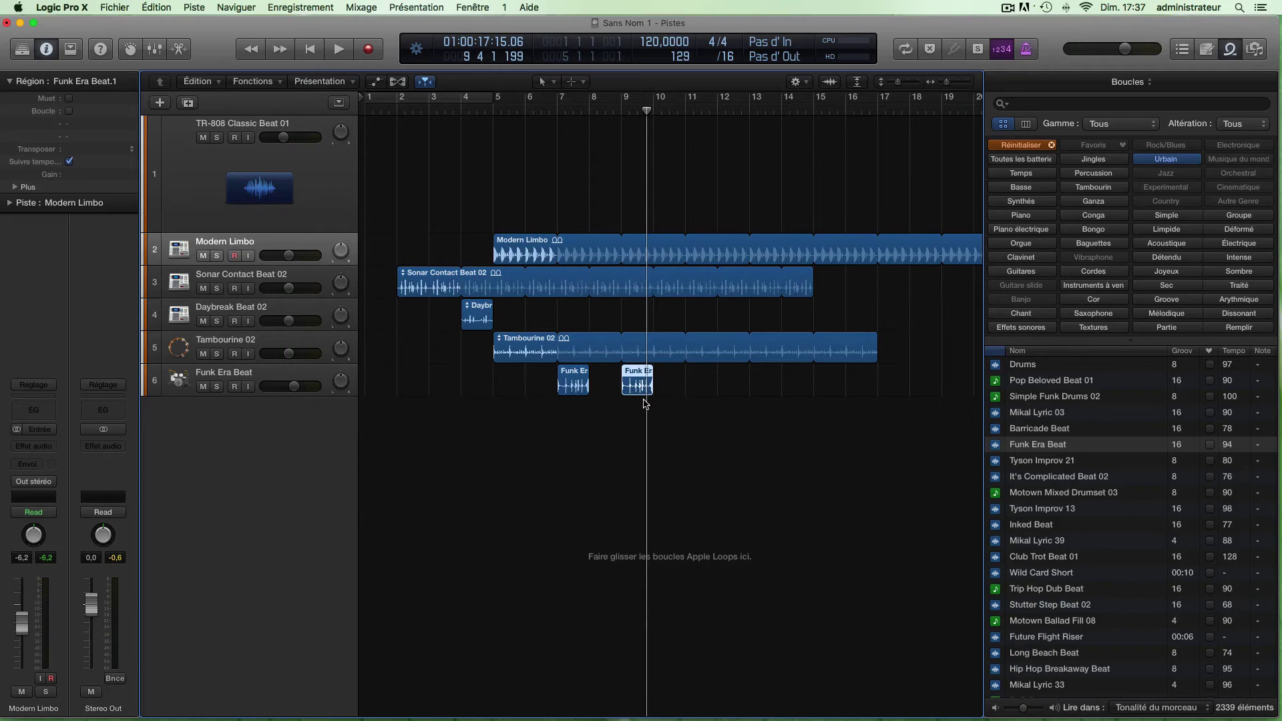
{"action": "left_click", "coordinate": [547, 108]}
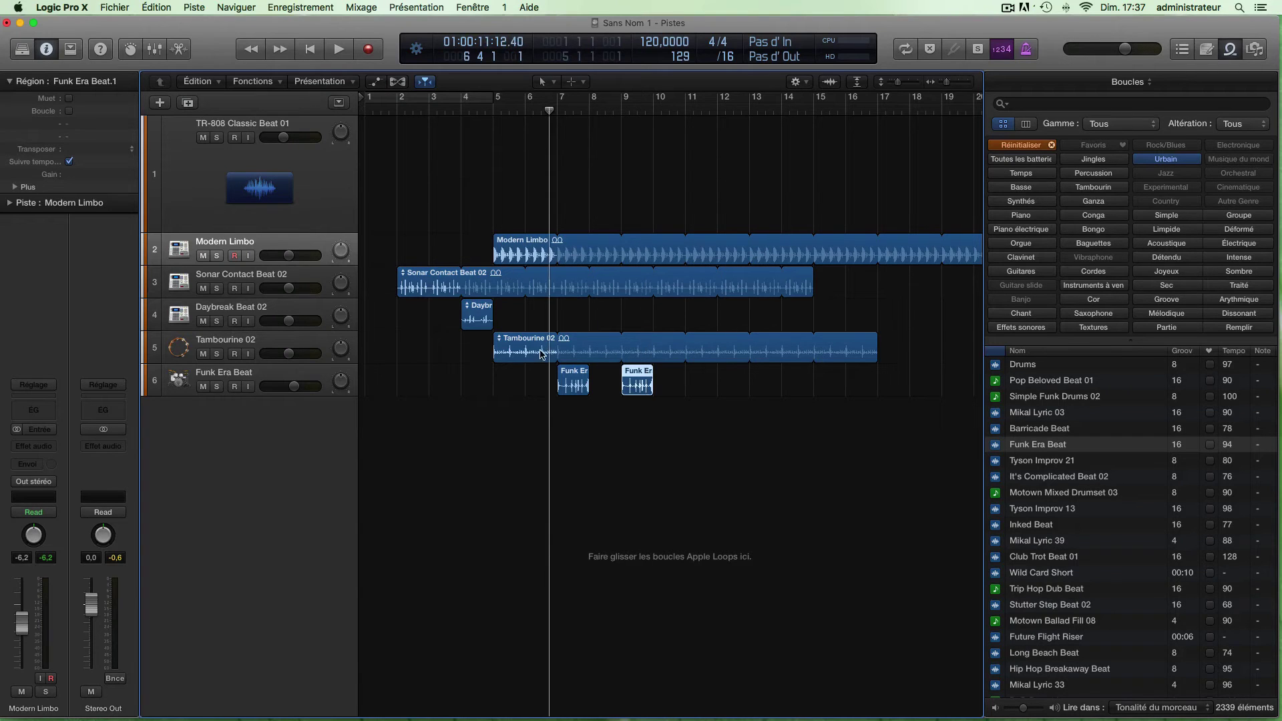
{"action": "key", "text": "space"}
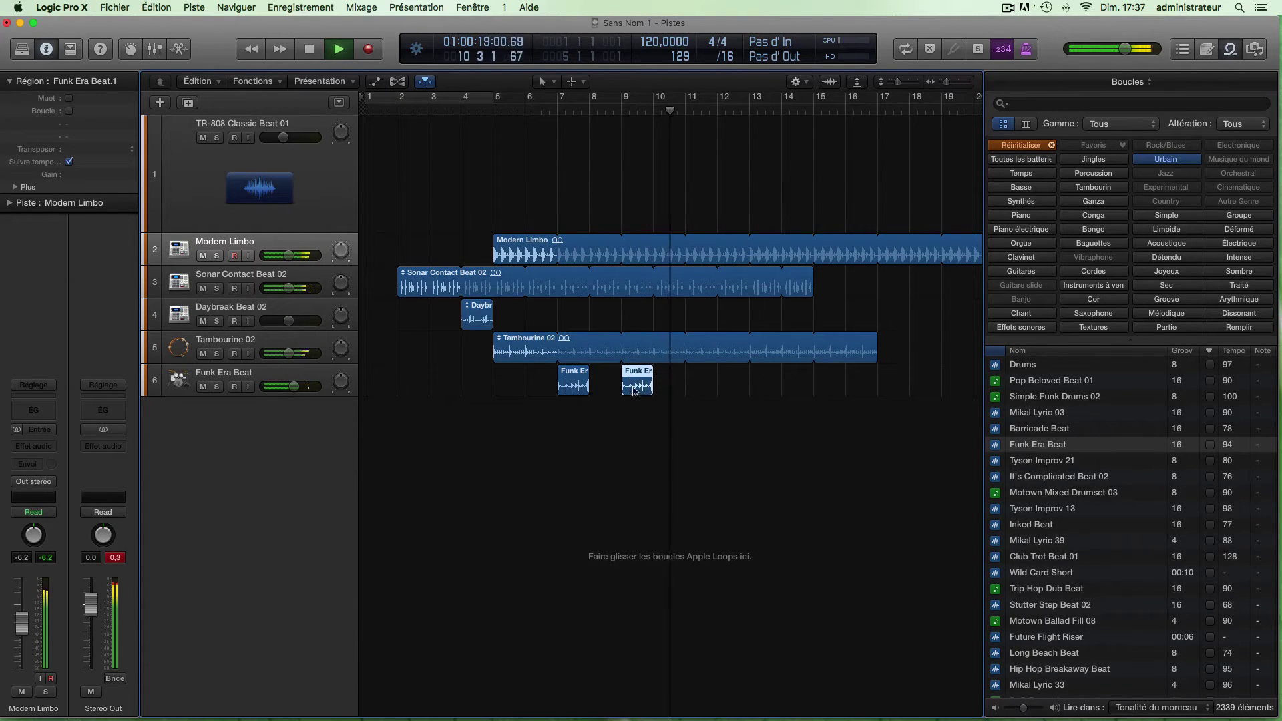
{"action": "key", "text": "space"}
Copy the one-bar Funk Era Beat region to bar 11, loop it until bar 16 and play the result
{"action": "left_click_drag", "start_coordinate": [635, 390], "coordinate": [850, 382]}
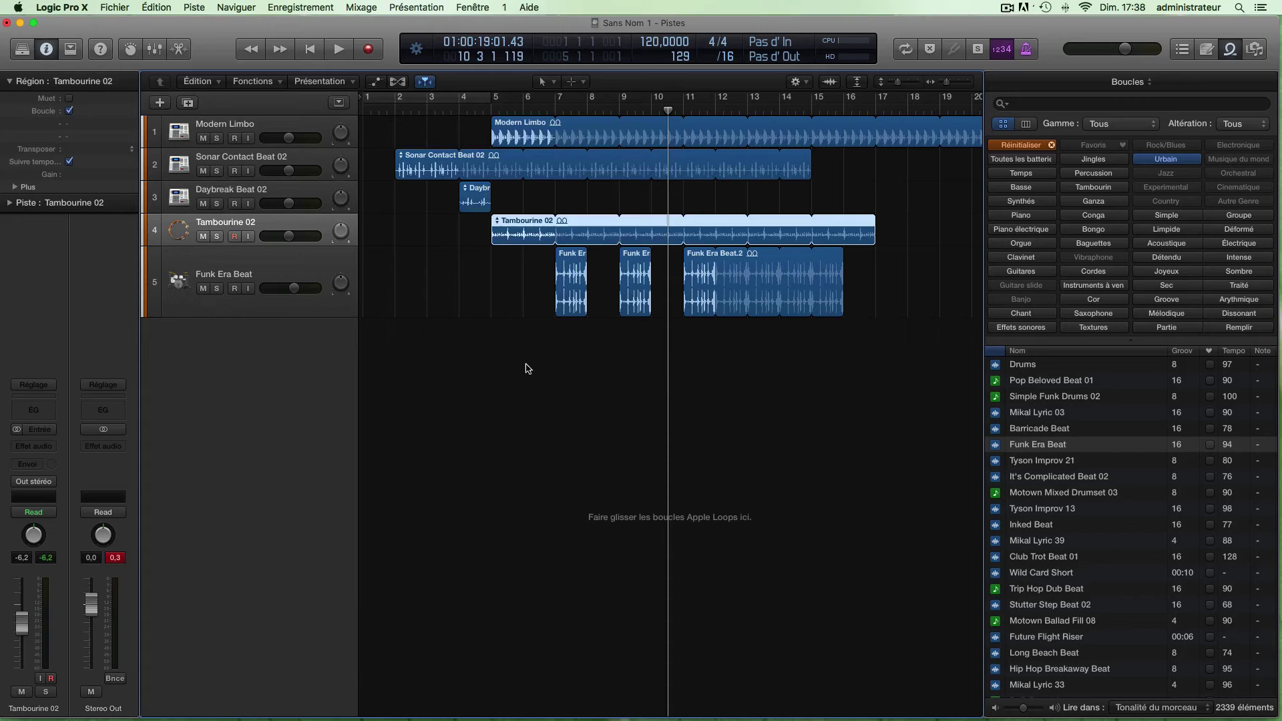
{"action": "left_click", "coordinate": [536, 376]}
{"action": "key", "text": "space"}
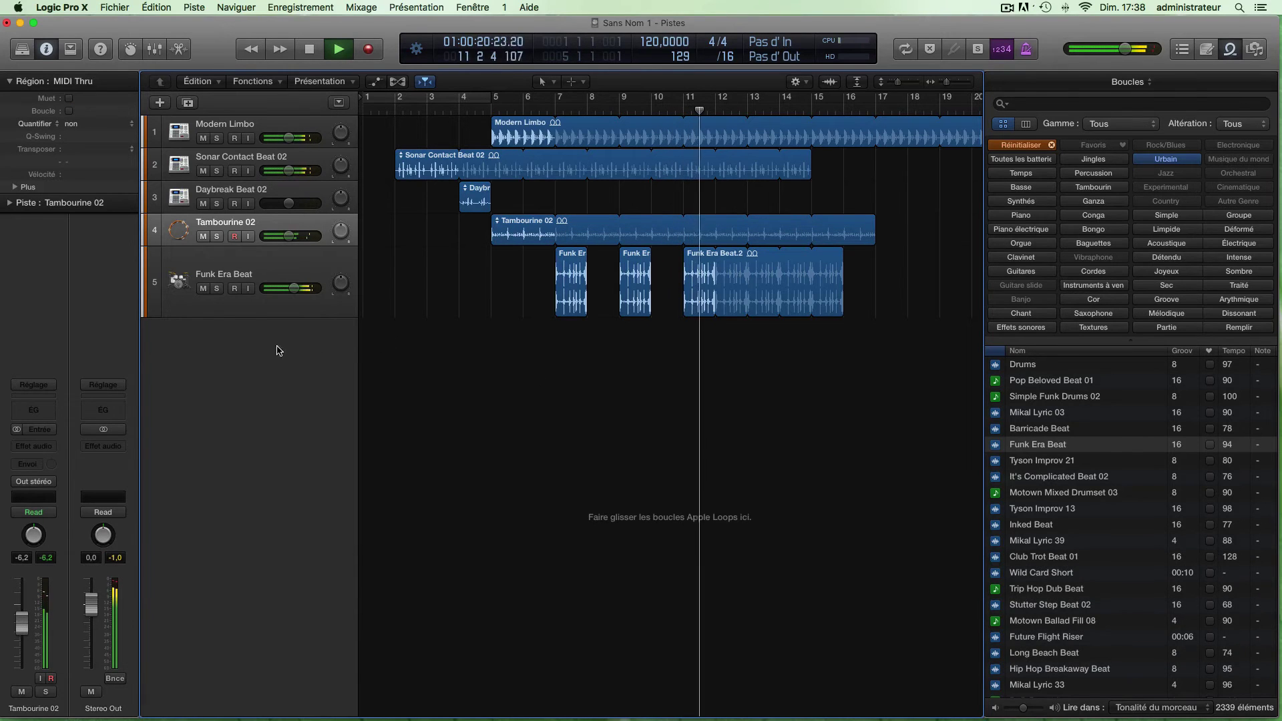
{"action": "key", "text": "space"}
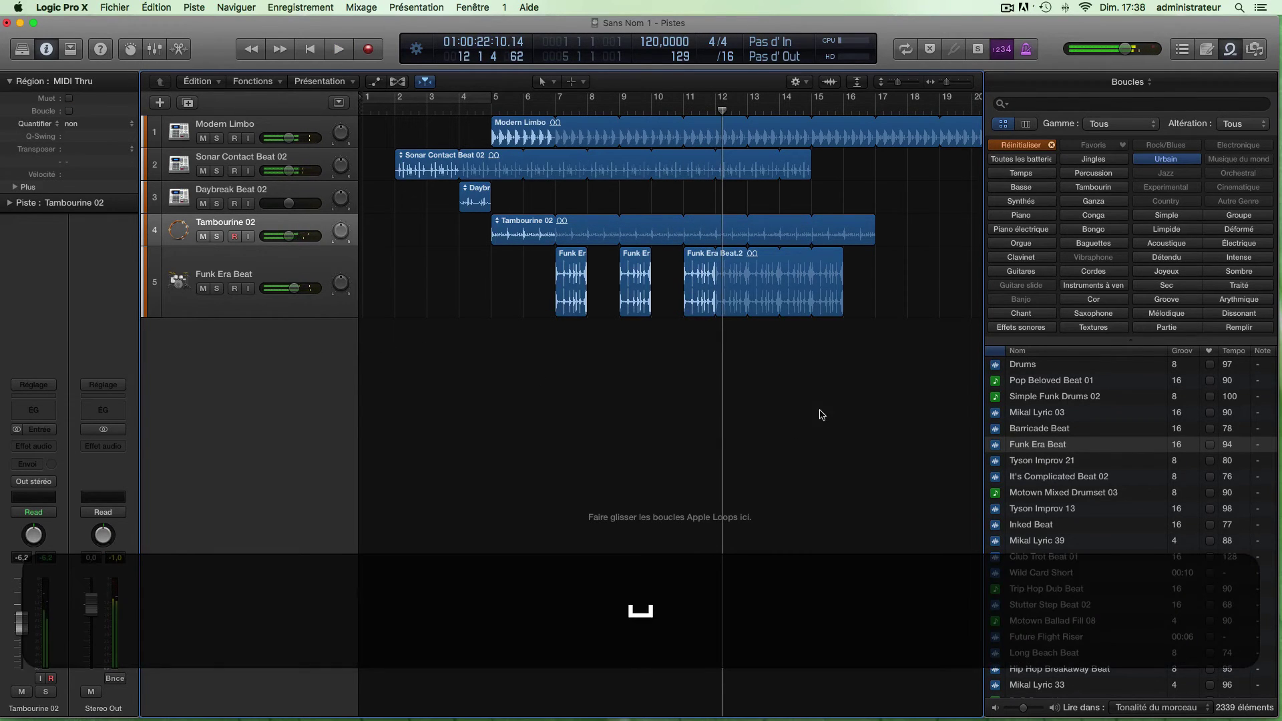
Reset the loop browser's category filters to show the whole loop library
{"action": "left_click", "coordinate": [1014, 146]}
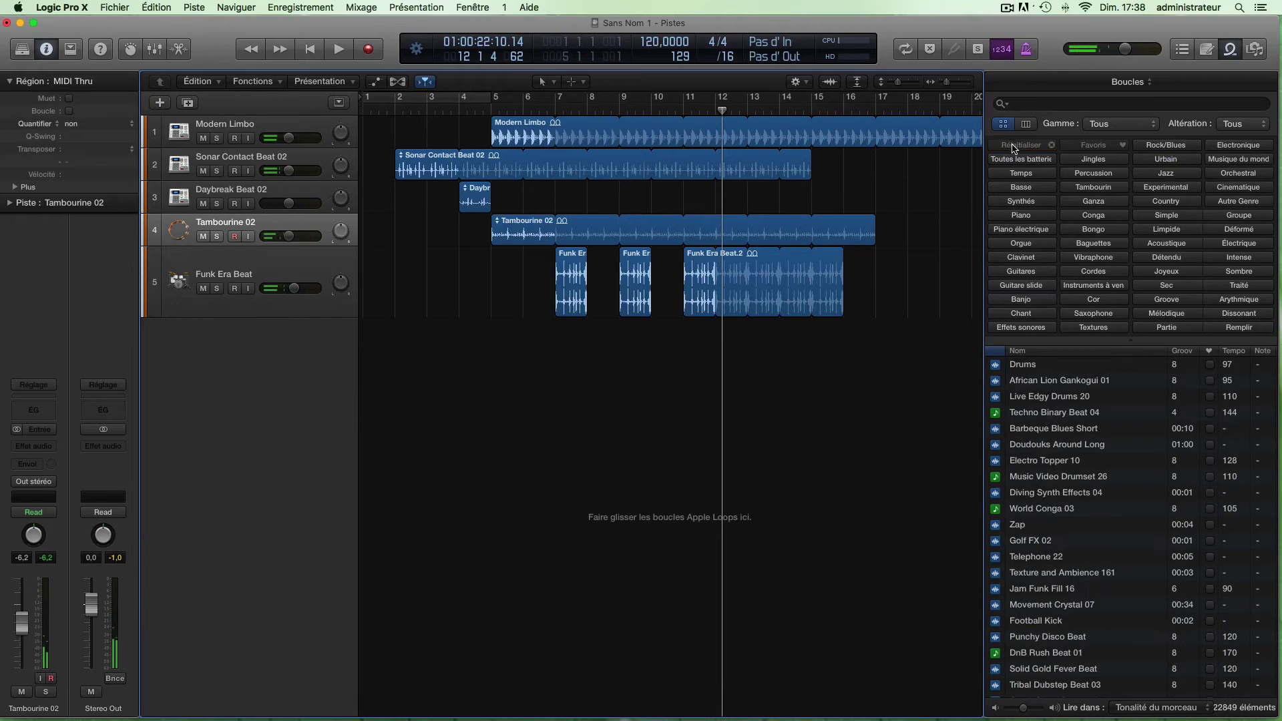
{"action": "scroll", "coordinate": [660, 123], "scroll_direction": "right", "scroll_amount": 1}
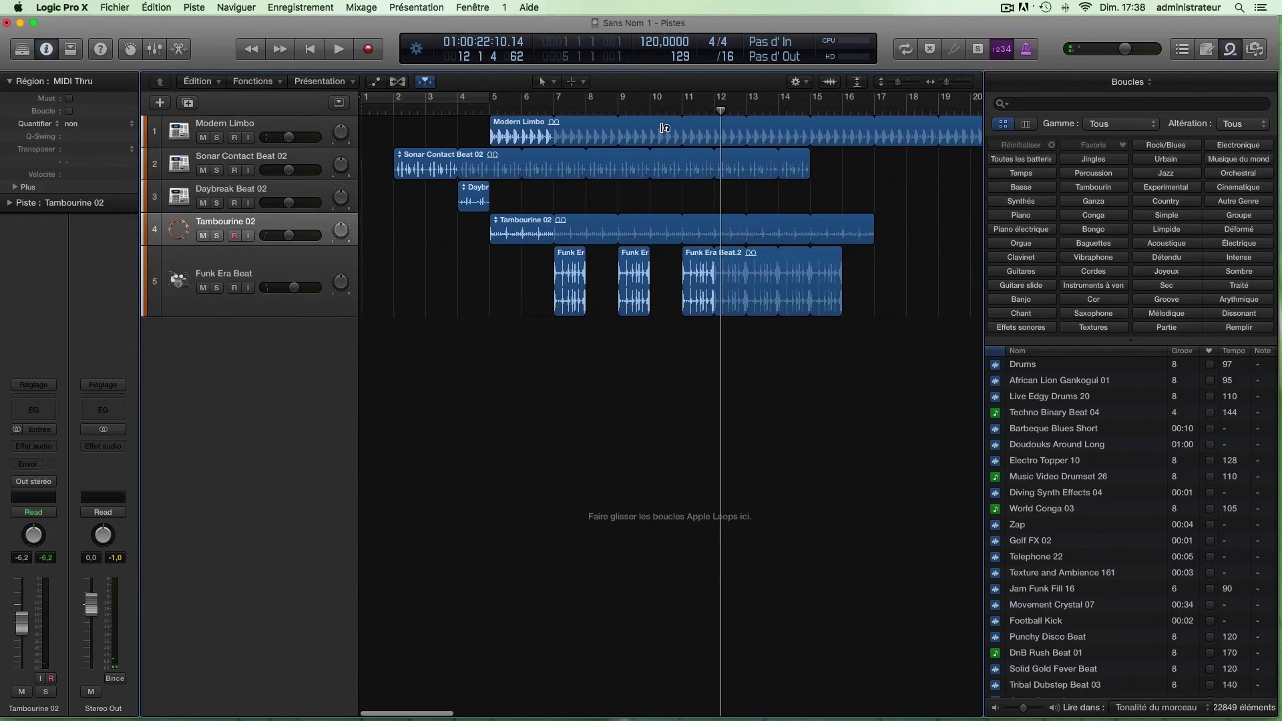
{"action": "scroll", "coordinate": [663, 128], "scroll_direction": "right", "scroll_amount": 1}
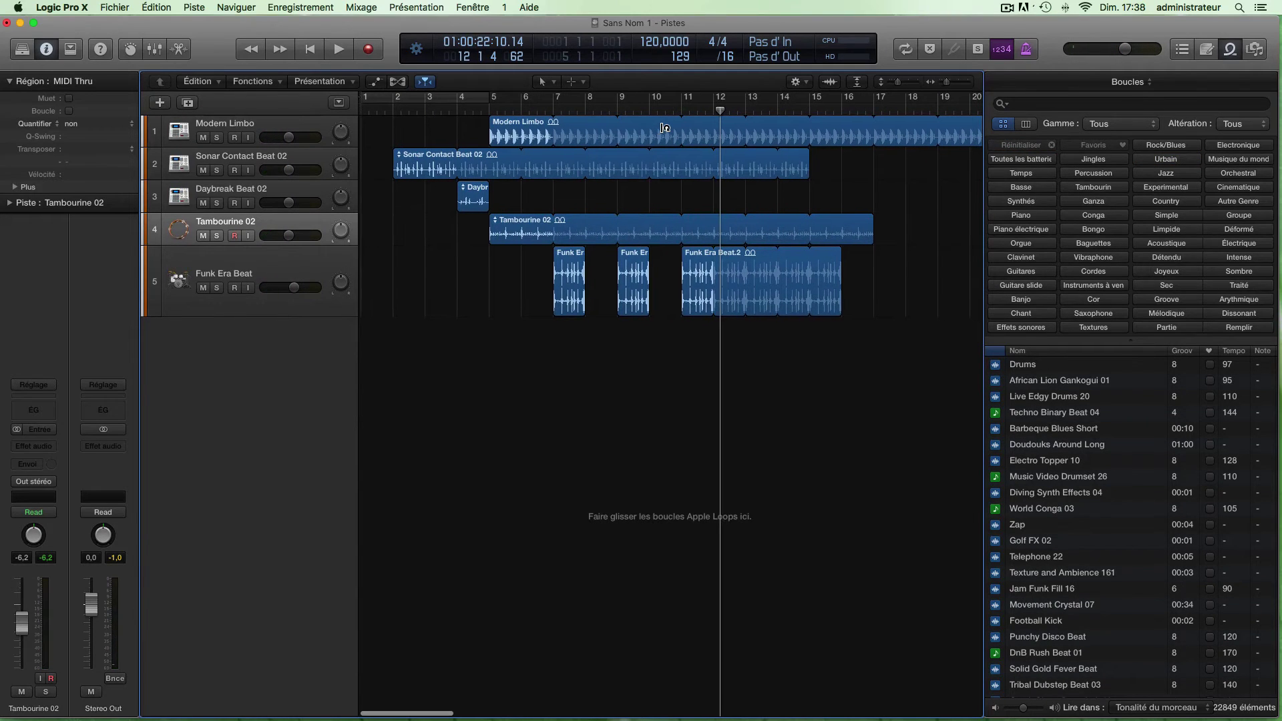
Restore the control bar and its LCD display to their default settings
{"action": "right_click", "coordinate": [885, 56]}
{"action": "left_click", "coordinate": [906, 62]}
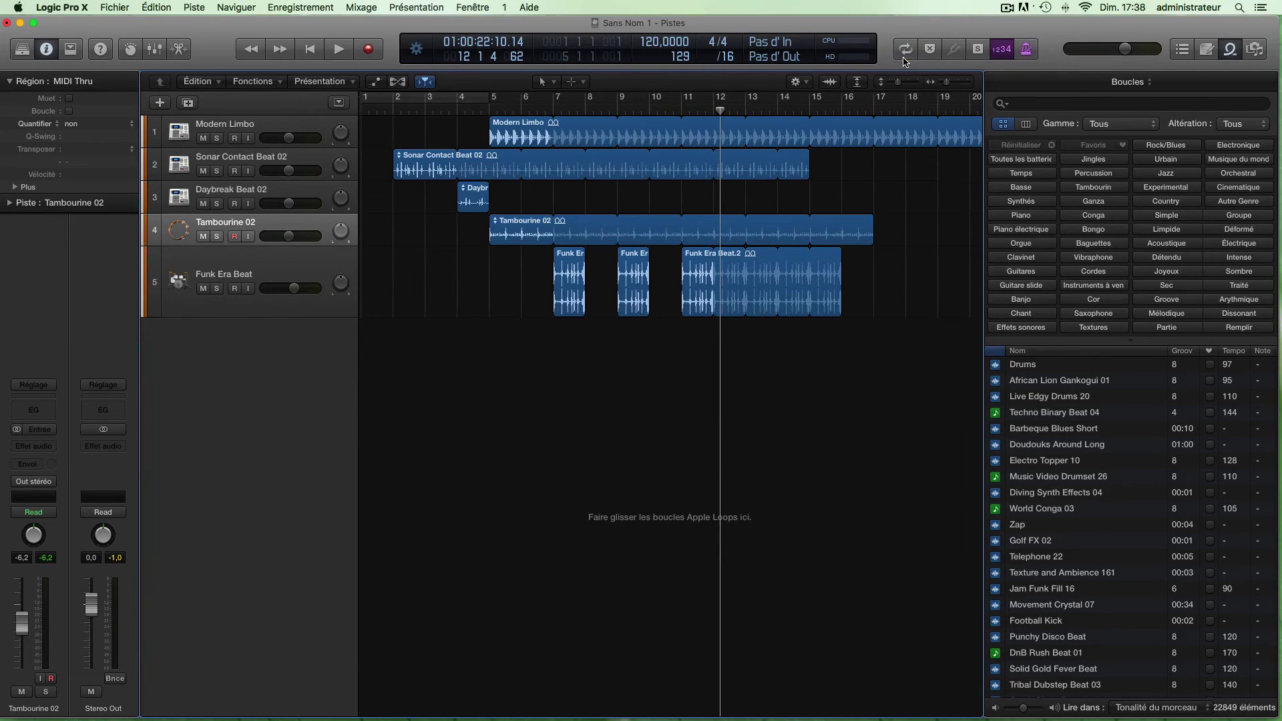
{"action": "left_click", "coordinate": [284, 404]}
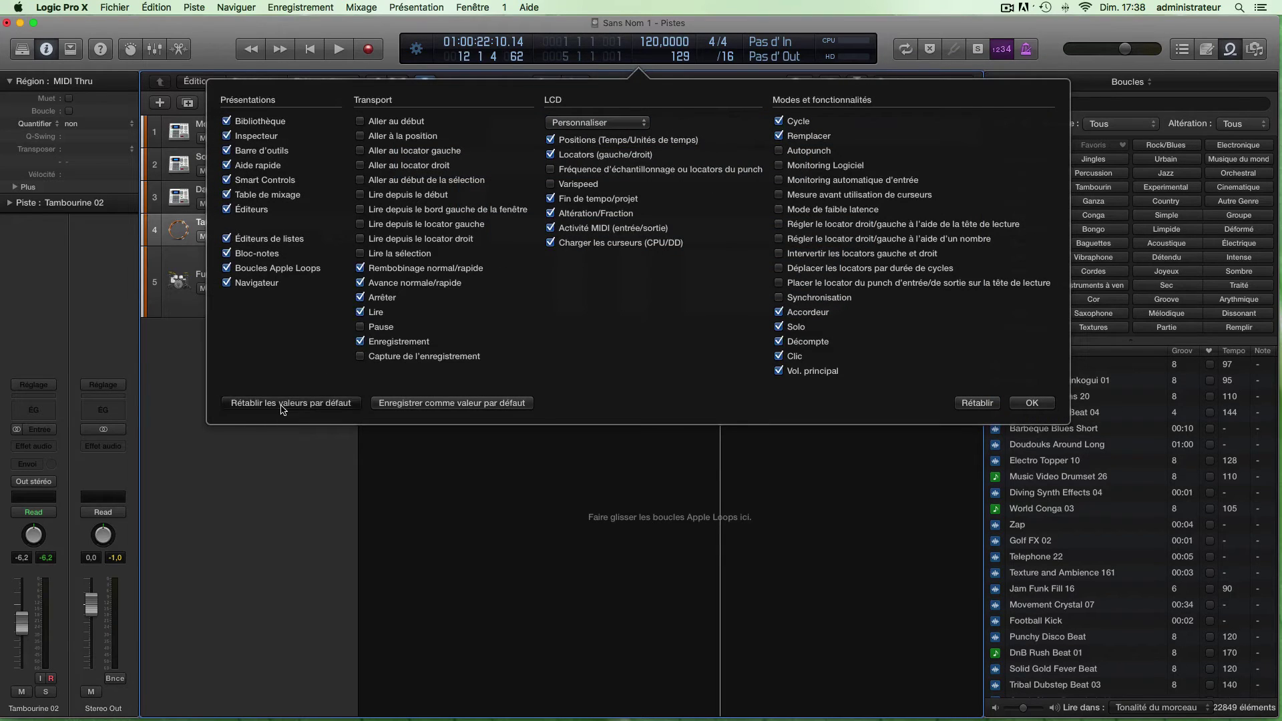
{"action": "left_click", "coordinate": [1026, 403]}
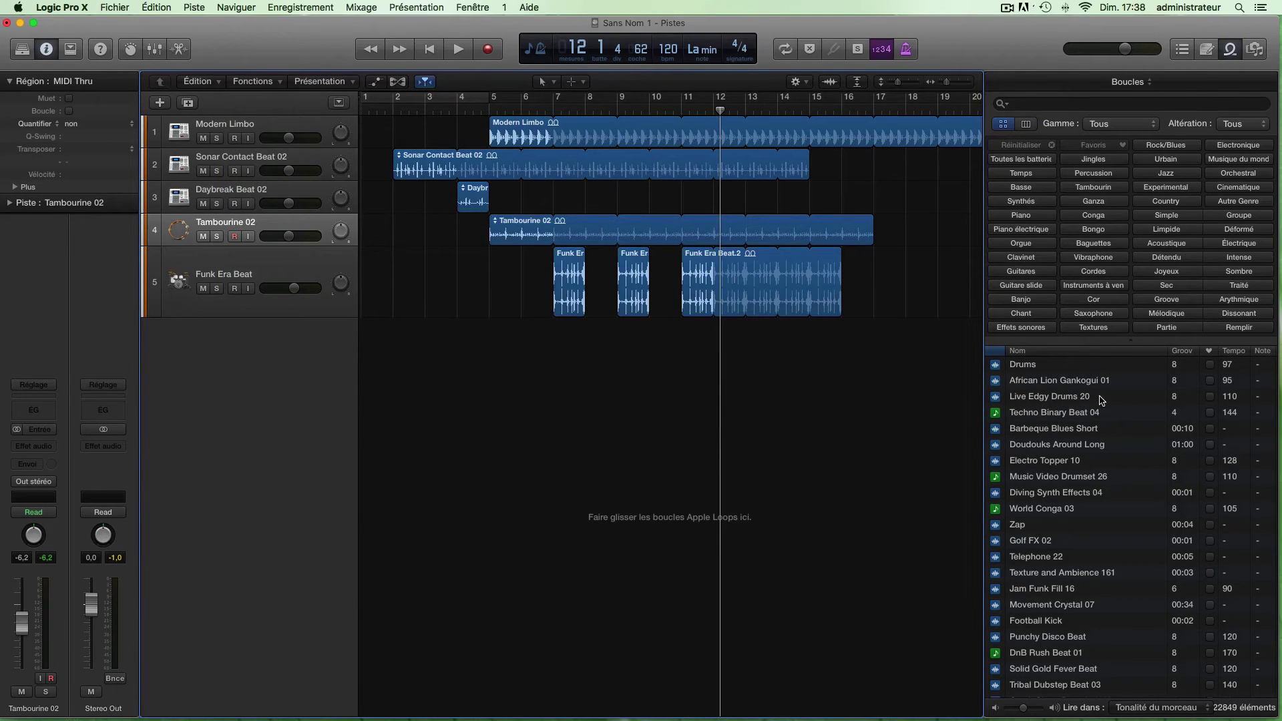
Compare the loops in the Majeur and Mineur scales, keep Mineur, and try the all-drums category before clearing it
{"action": "left_click", "coordinate": [1123, 125]}
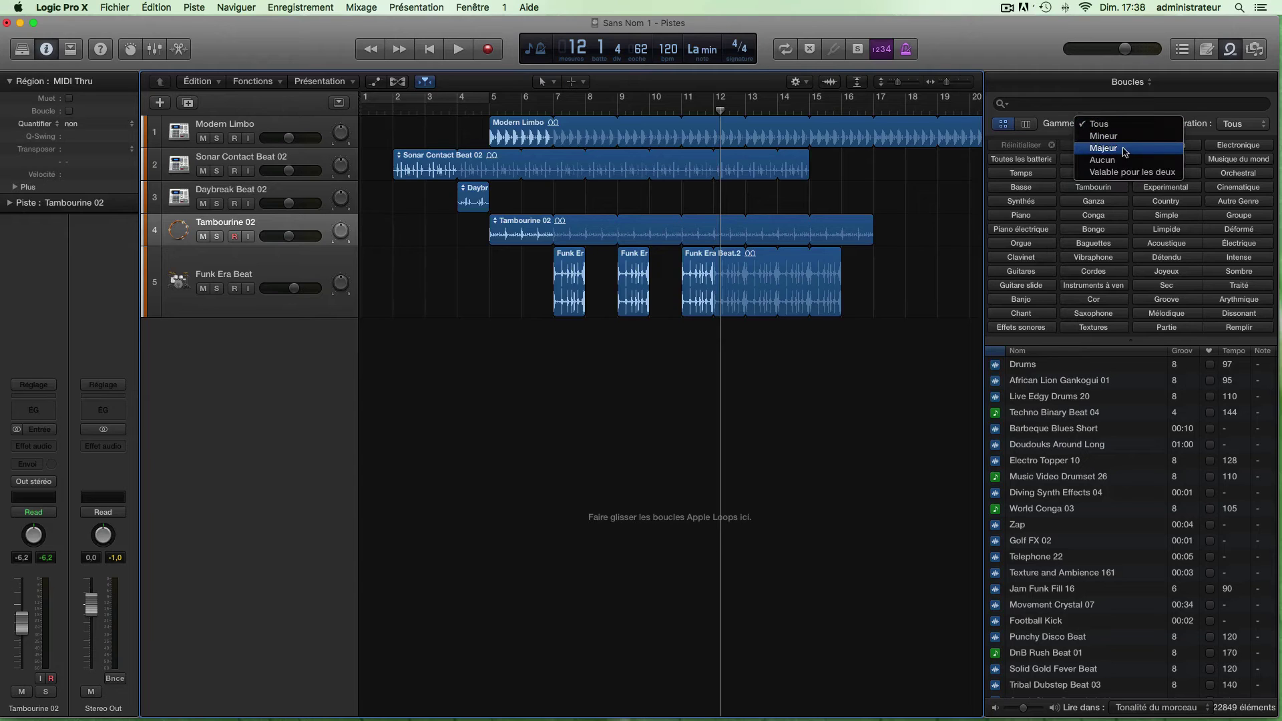
{"action": "left_click", "coordinate": [1108, 148]}
{"action": "left_click", "coordinate": [1114, 125]}
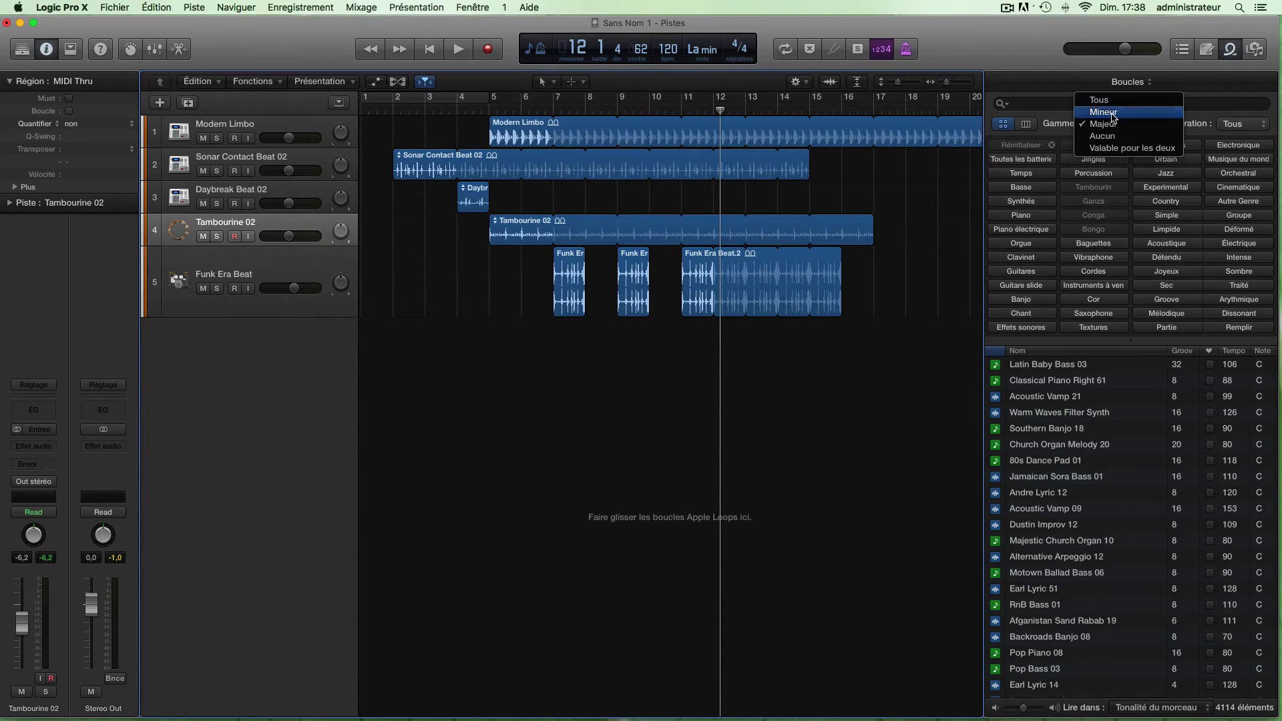
{"action": "left_click", "coordinate": [1105, 112]}
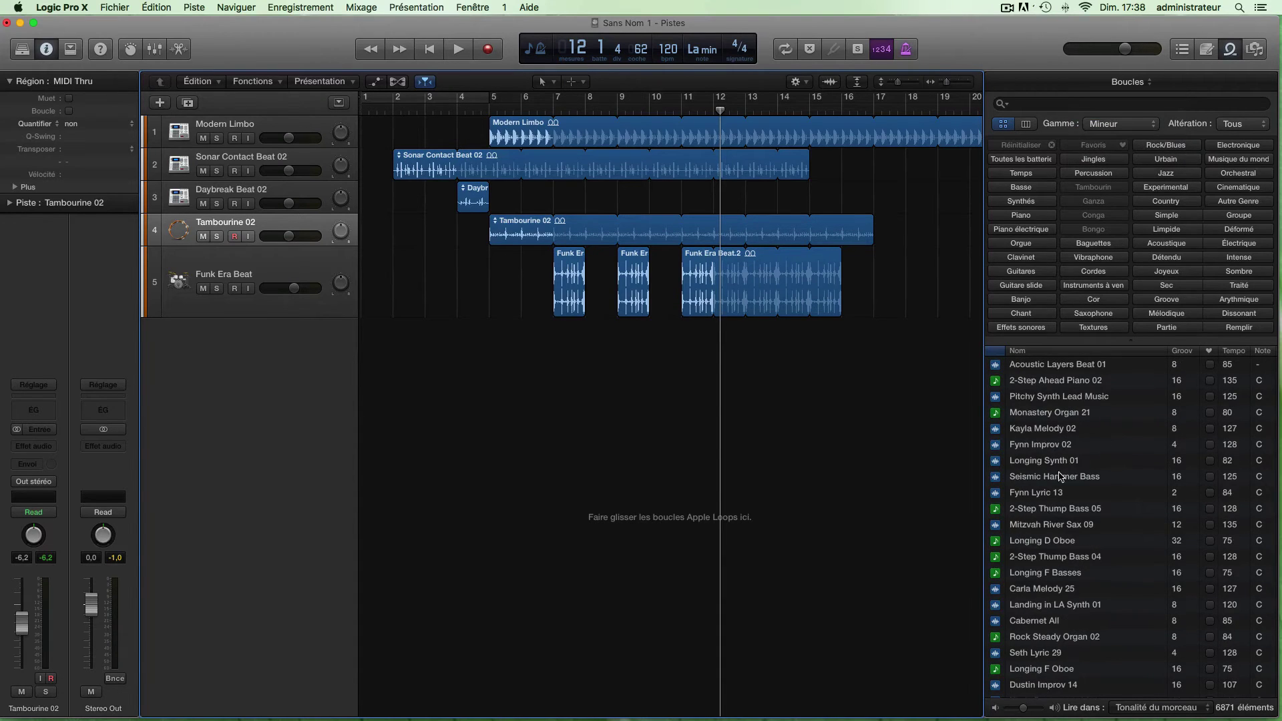
{"action": "left_click", "coordinate": [1020, 161]}
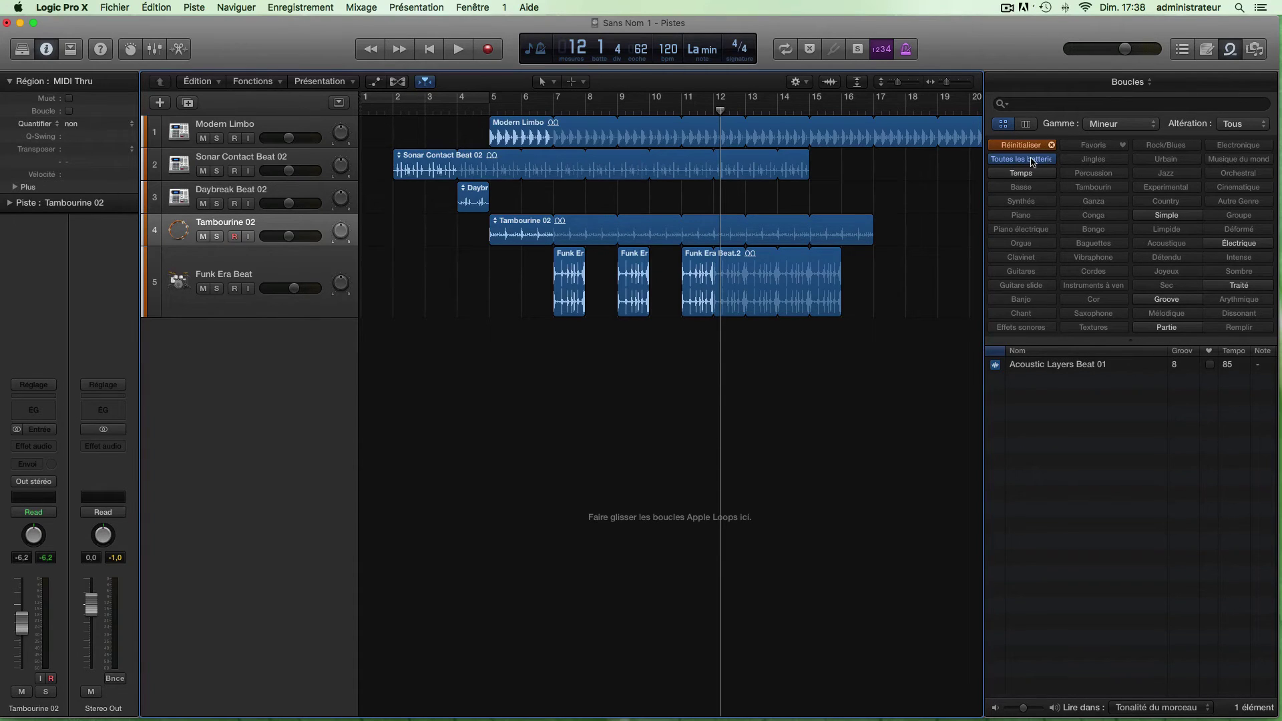
{"action": "left_click", "coordinate": [1033, 159]}
Limit the loops to the Deep house collection and filter them by the Basse category
{"action": "left_click", "coordinate": [1135, 82]}
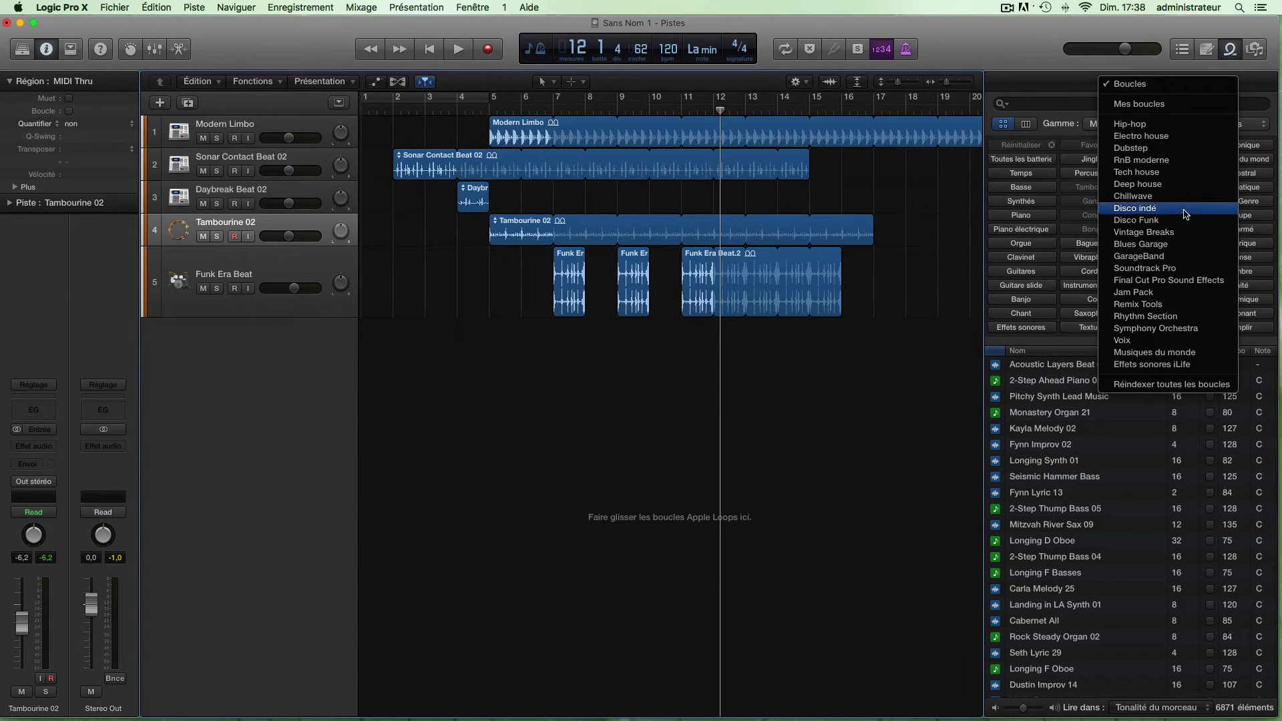
{"action": "left_click", "coordinate": [1138, 184]}
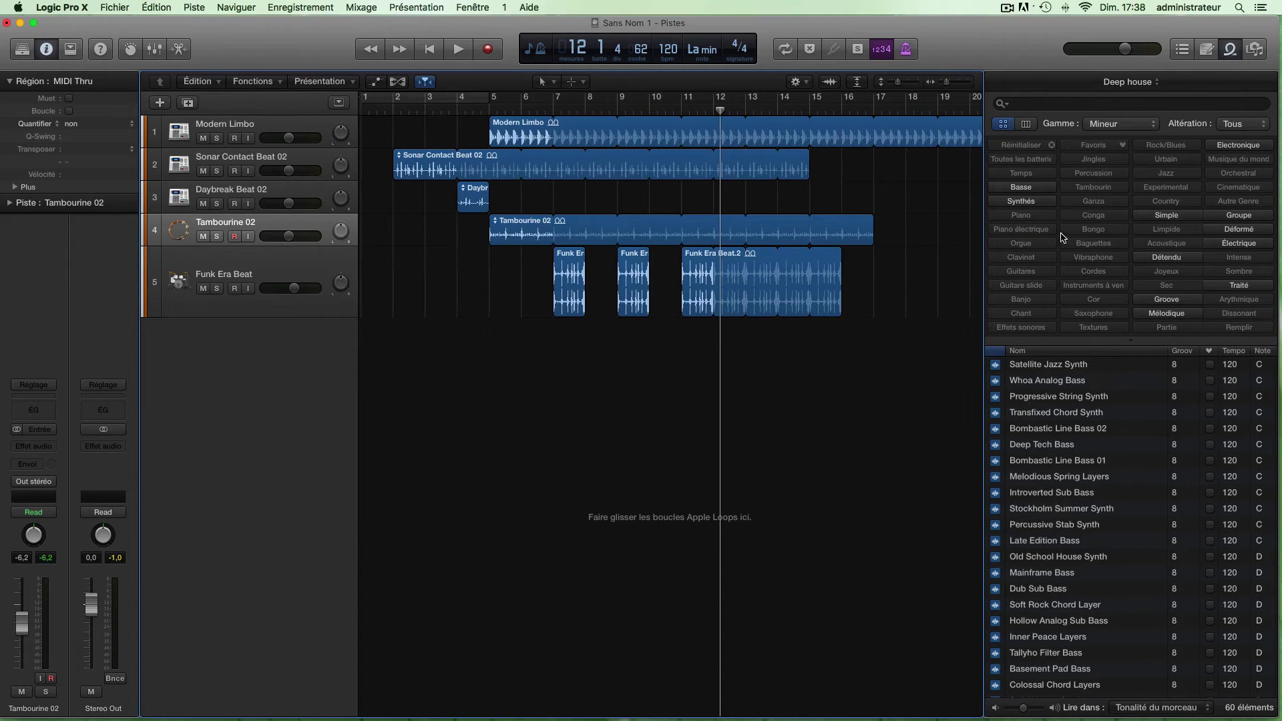
{"action": "left_click", "coordinate": [1035, 190]}
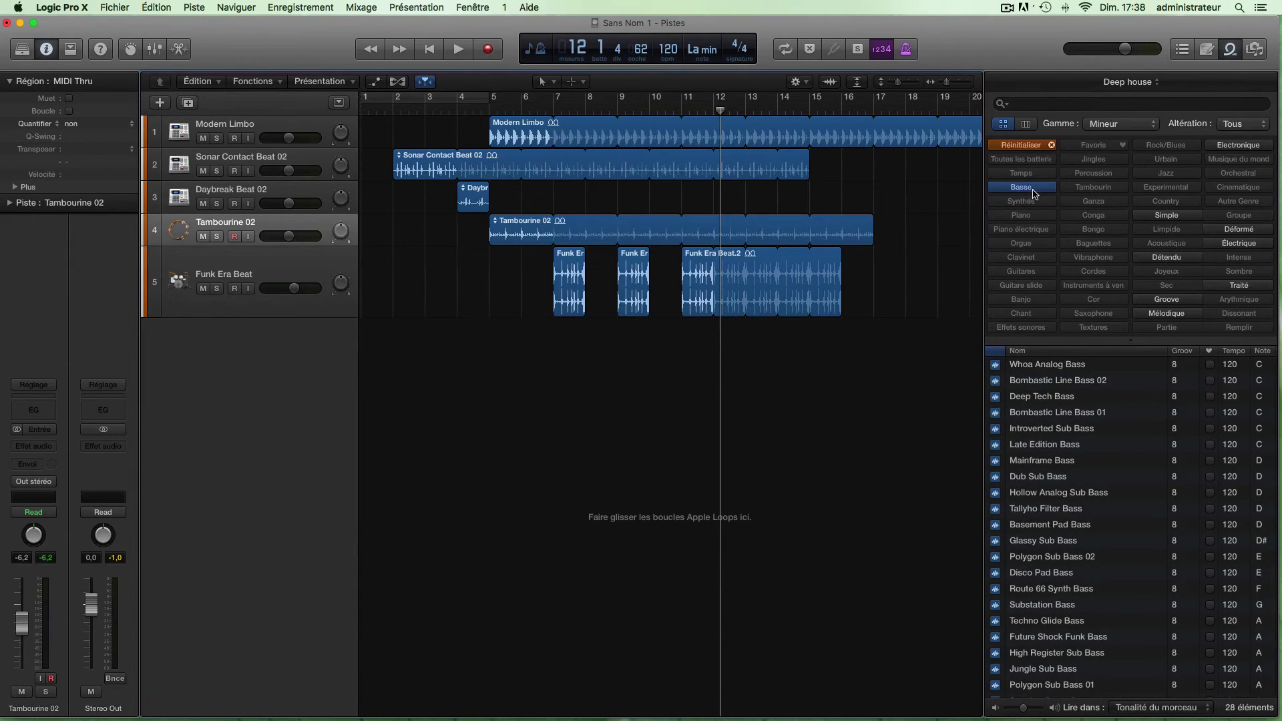
Preview the Tallyho Filter Bass, Glassy Sub Bass and Route 66 Synth Bass loops and try raising and lowering the preview volume
{"action": "left_click", "coordinate": [1044, 510]}
{"action": "left_click", "coordinate": [1052, 541]}
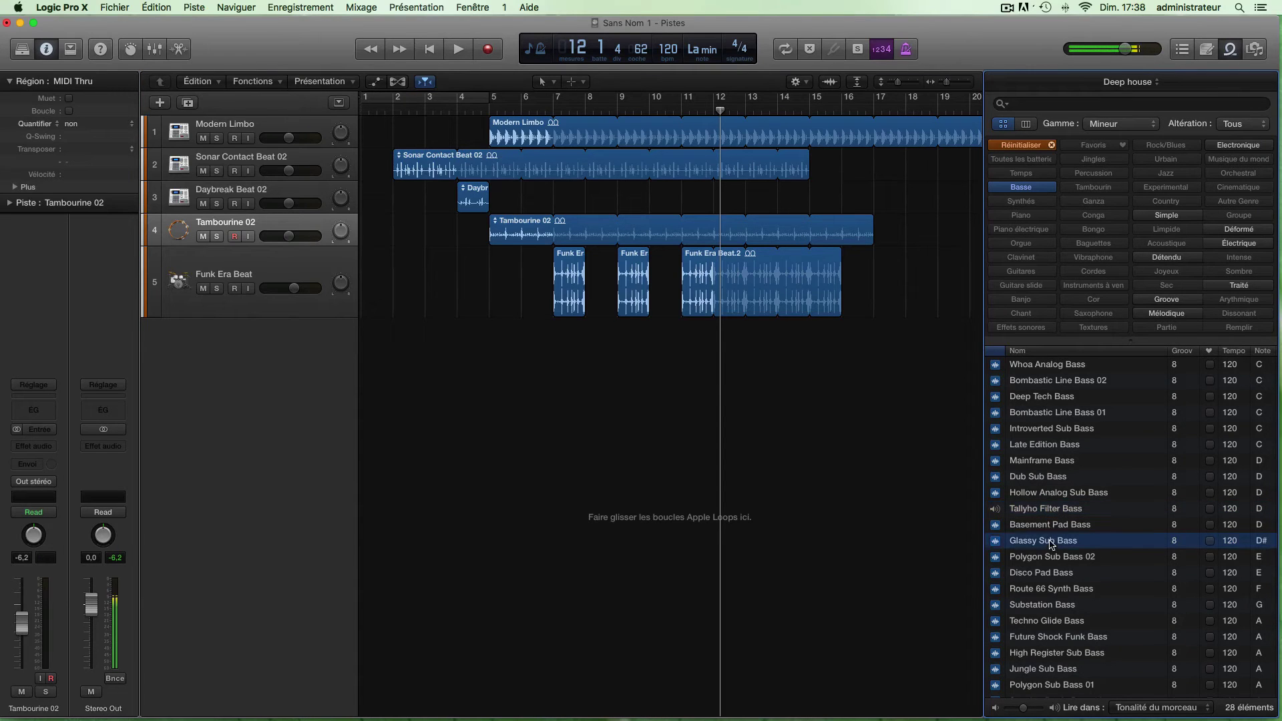
{"action": "left_click", "coordinate": [1046, 585]}
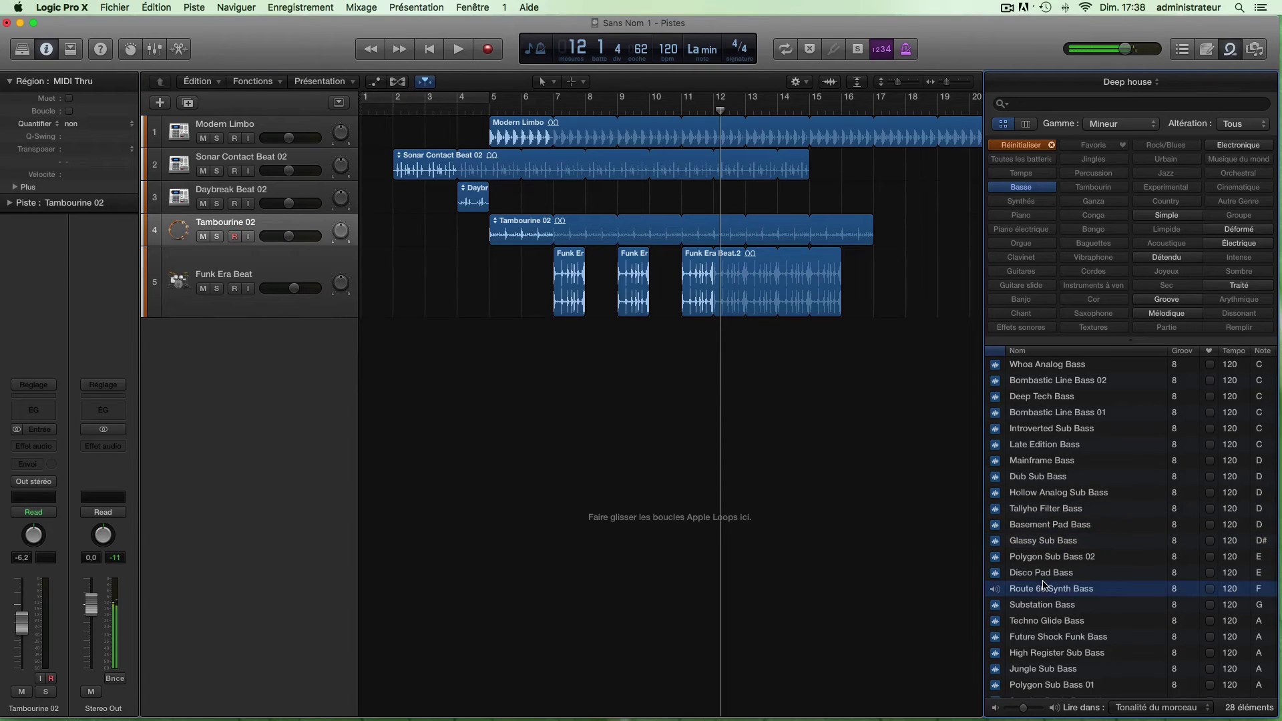
{"action": "scroll", "coordinate": [1046, 585], "scroll_direction": "down", "scroll_amount": 5}
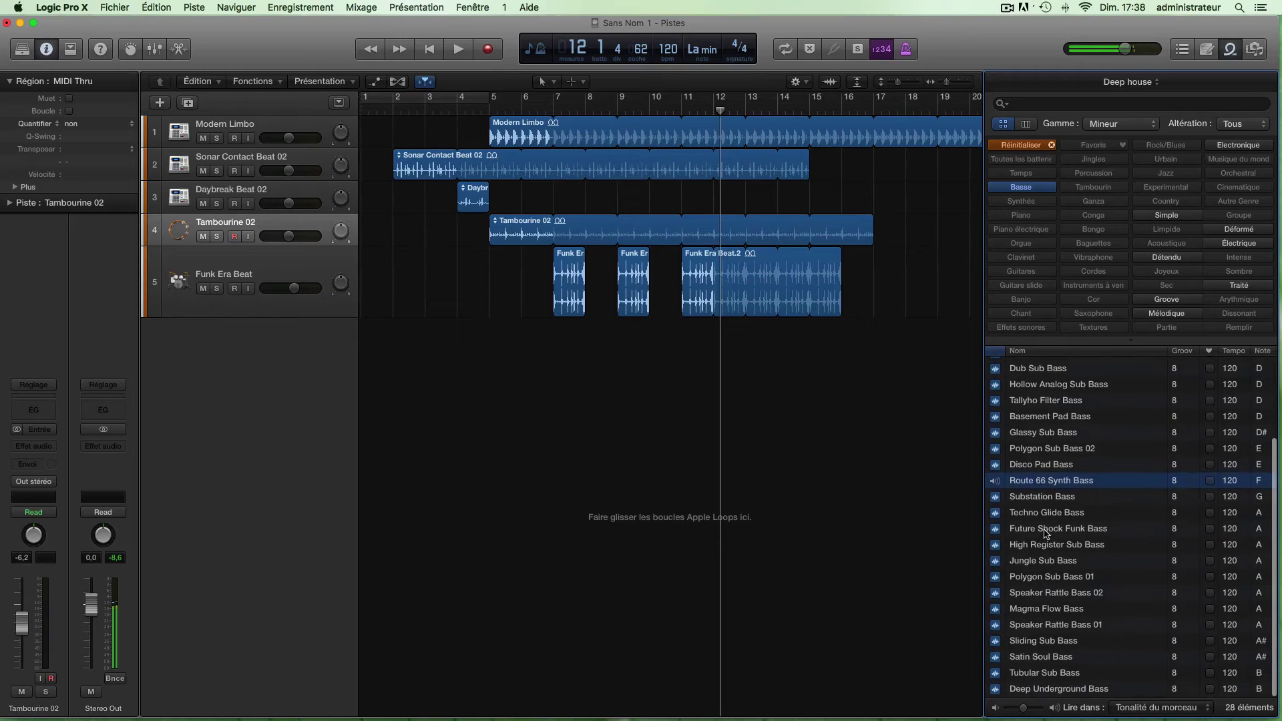
{"action": "left_click", "coordinate": [1042, 484]}
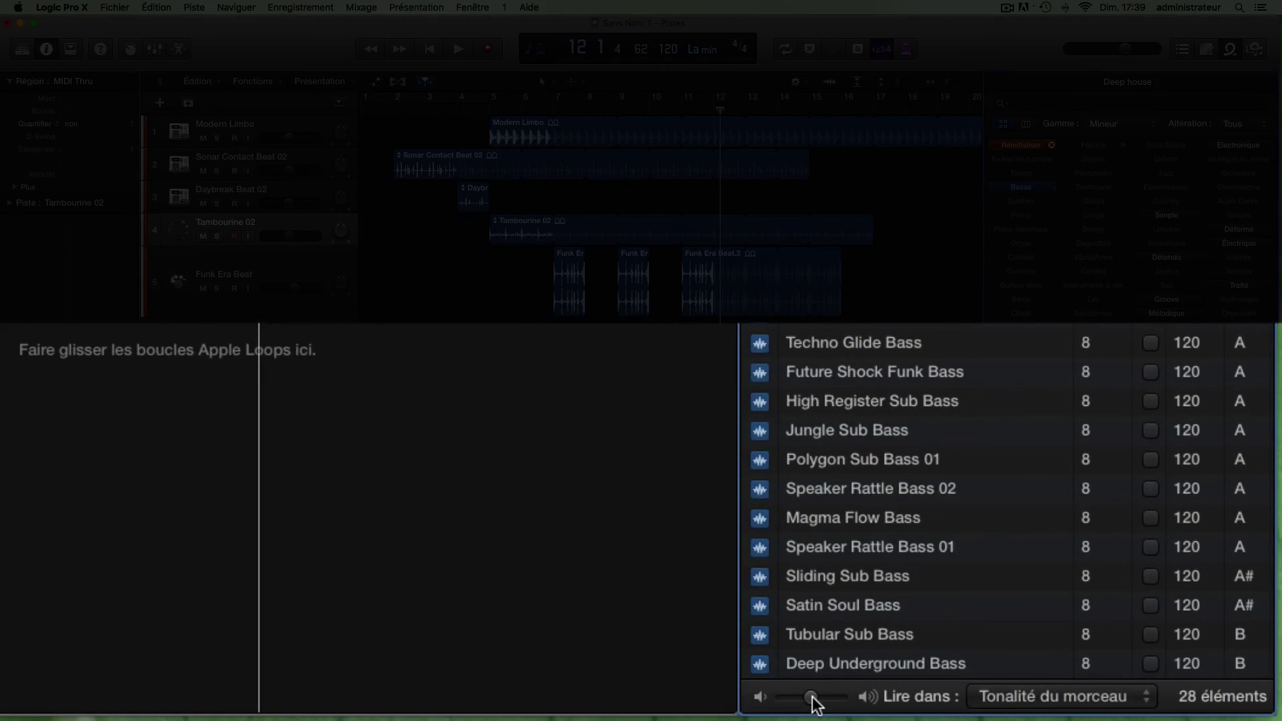
{"action": "left_click_drag", "start_coordinate": [813, 698], "coordinate": [836, 699]}
{"action": "mouse_move", "coordinate": [834, 697]}
{"action": "left_mouse_down"}
{"action": "mouse_move", "coordinate": [796, 698]}
{"action": "mouse_move", "coordinate": [810, 701]}
{"action": "left_mouse_up"}
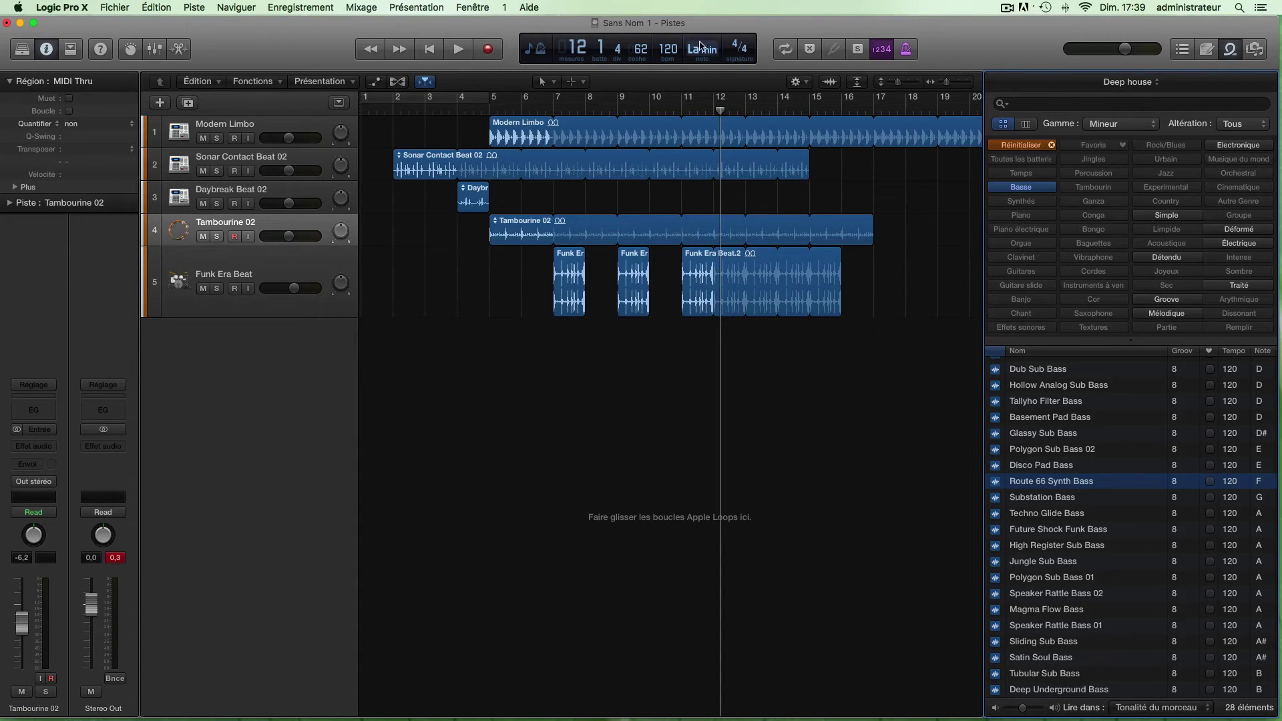
Preview Route 66 Synth Bass in its original key (Clé d'origine), and return the preview key to Tonalité du morceau
{"action": "left_click", "coordinate": [1160, 709]}
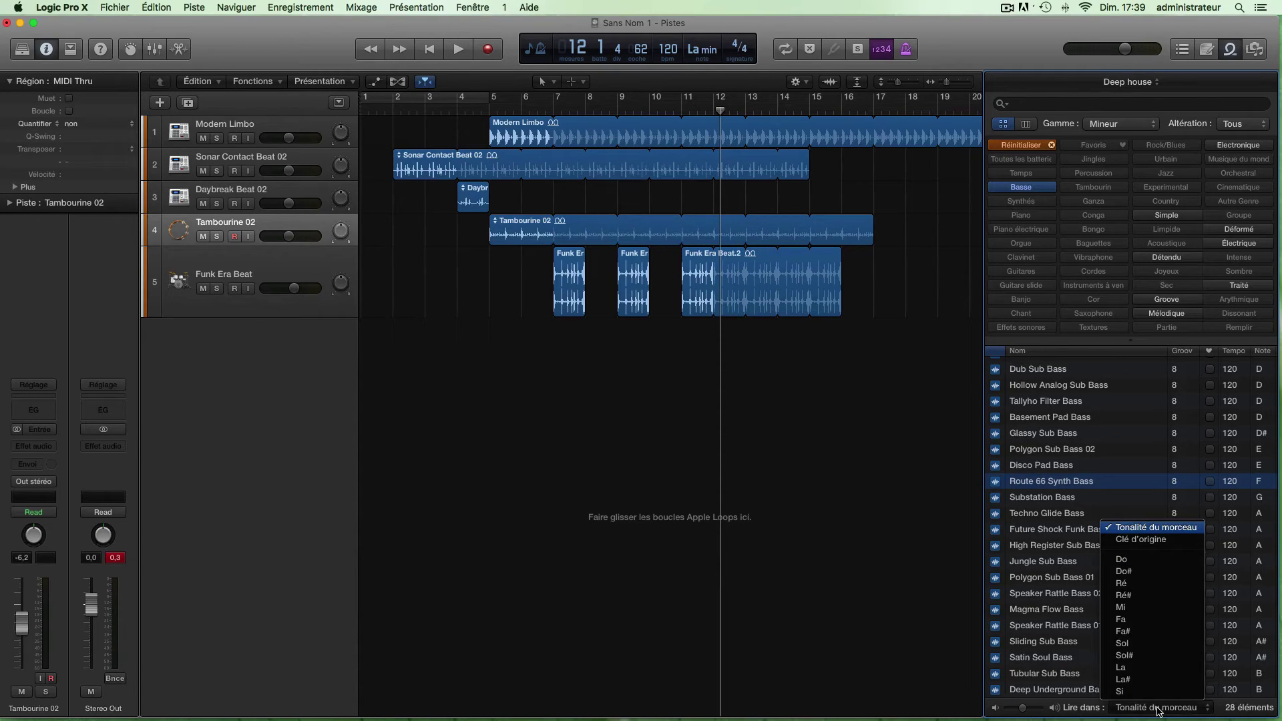
{"action": "left_click", "coordinate": [1143, 540]}
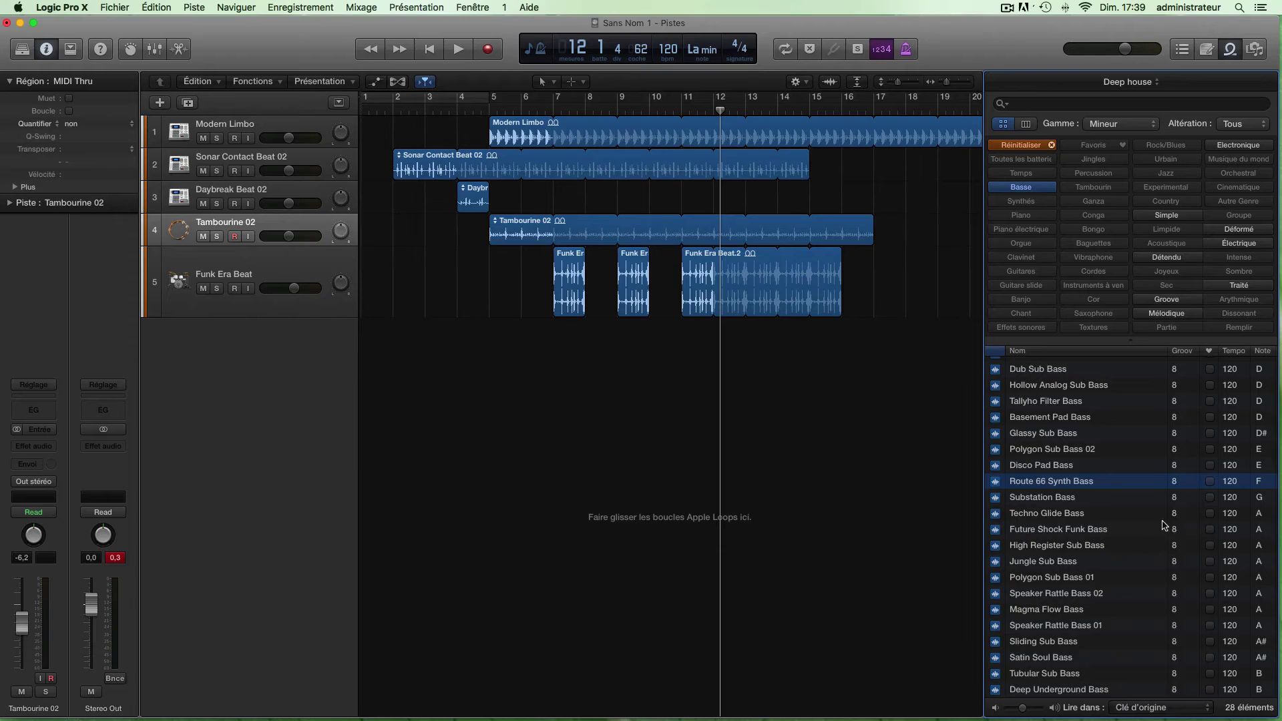
{"action": "left_click", "coordinate": [1031, 481]}
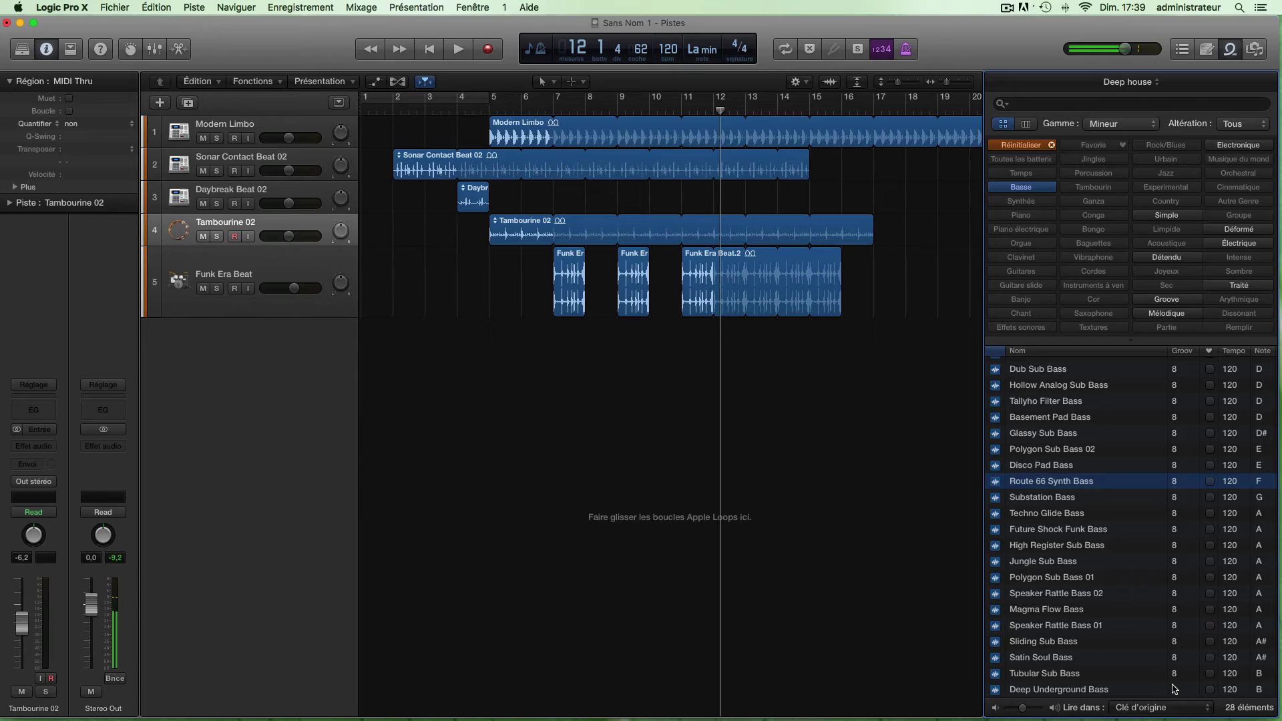
{"action": "left_click", "coordinate": [1181, 709]}
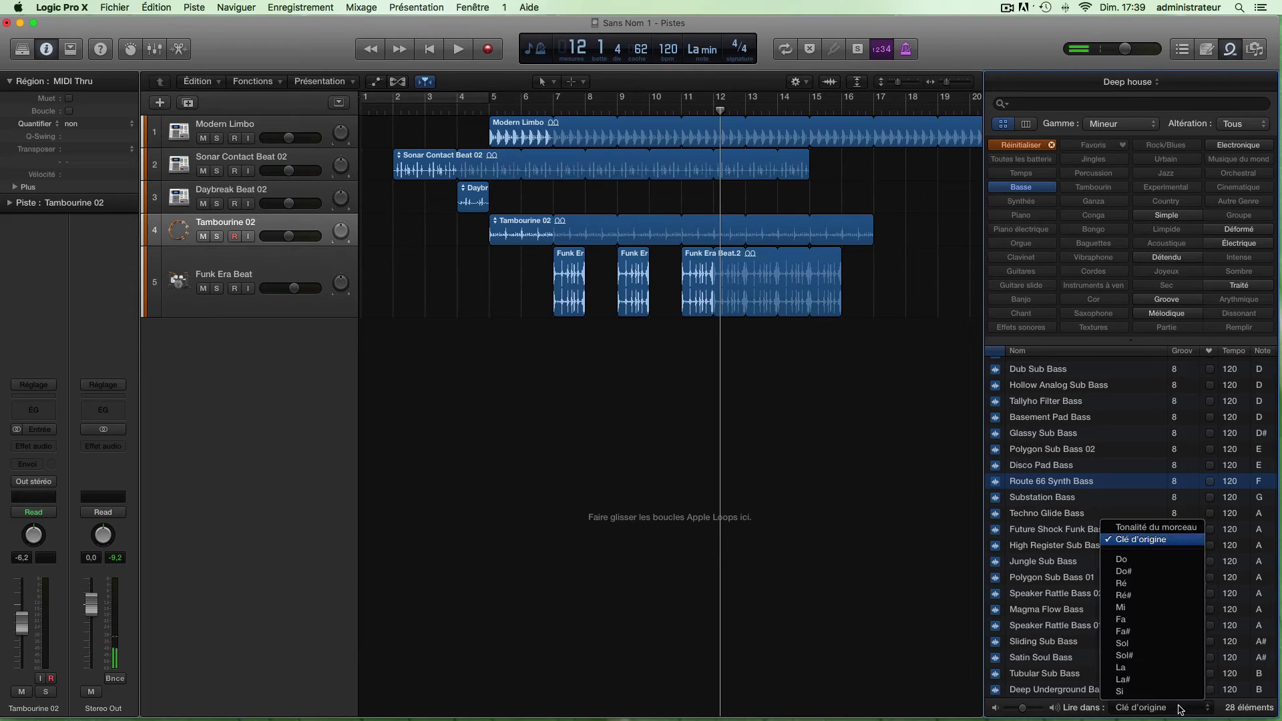
{"action": "left_click", "coordinate": [1147, 530]}
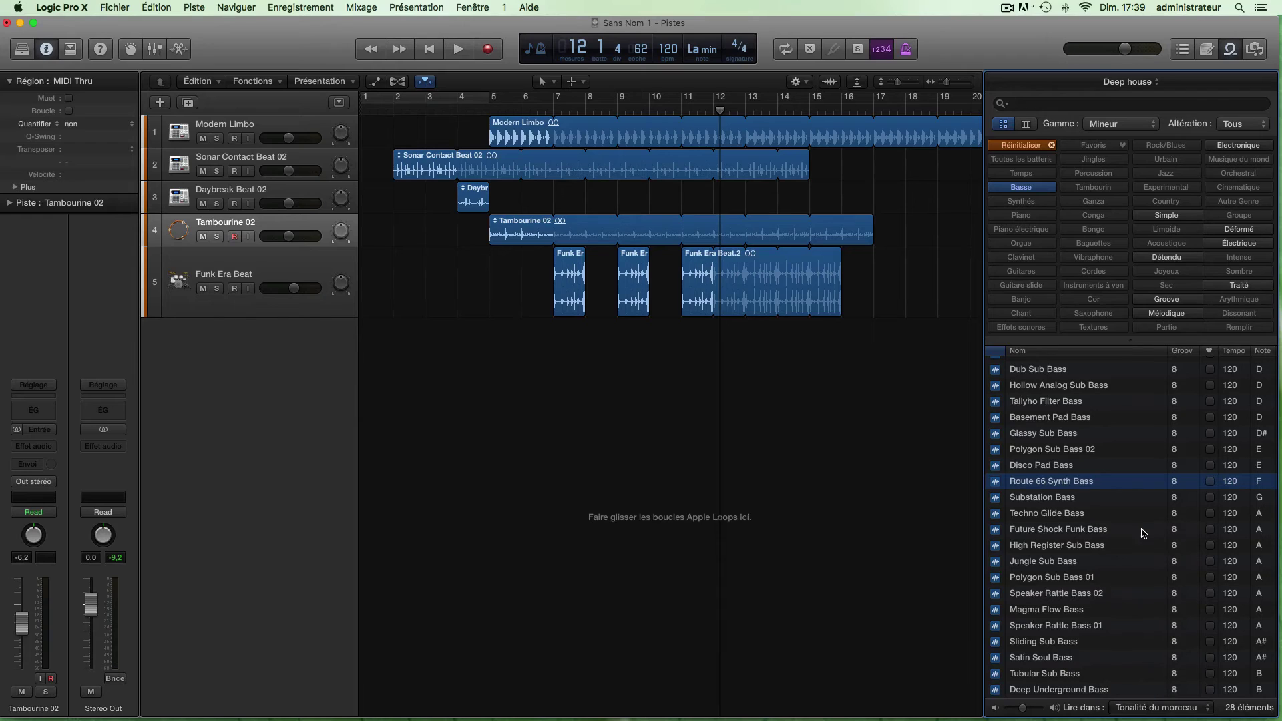
Play the arrangement from bar 2 while previewing Route 66 Synth Bass, and stop playback
{"action": "left_click", "coordinate": [390, 108]}
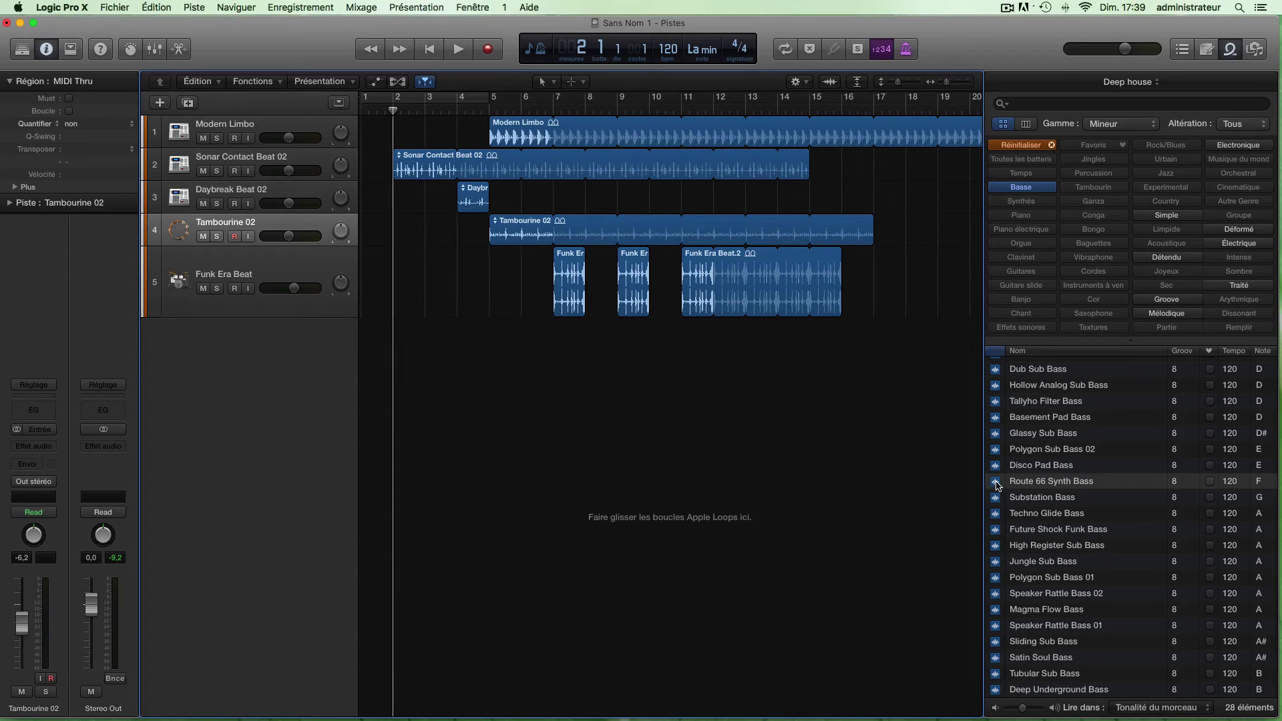
{"action": "key", "text": "space"}
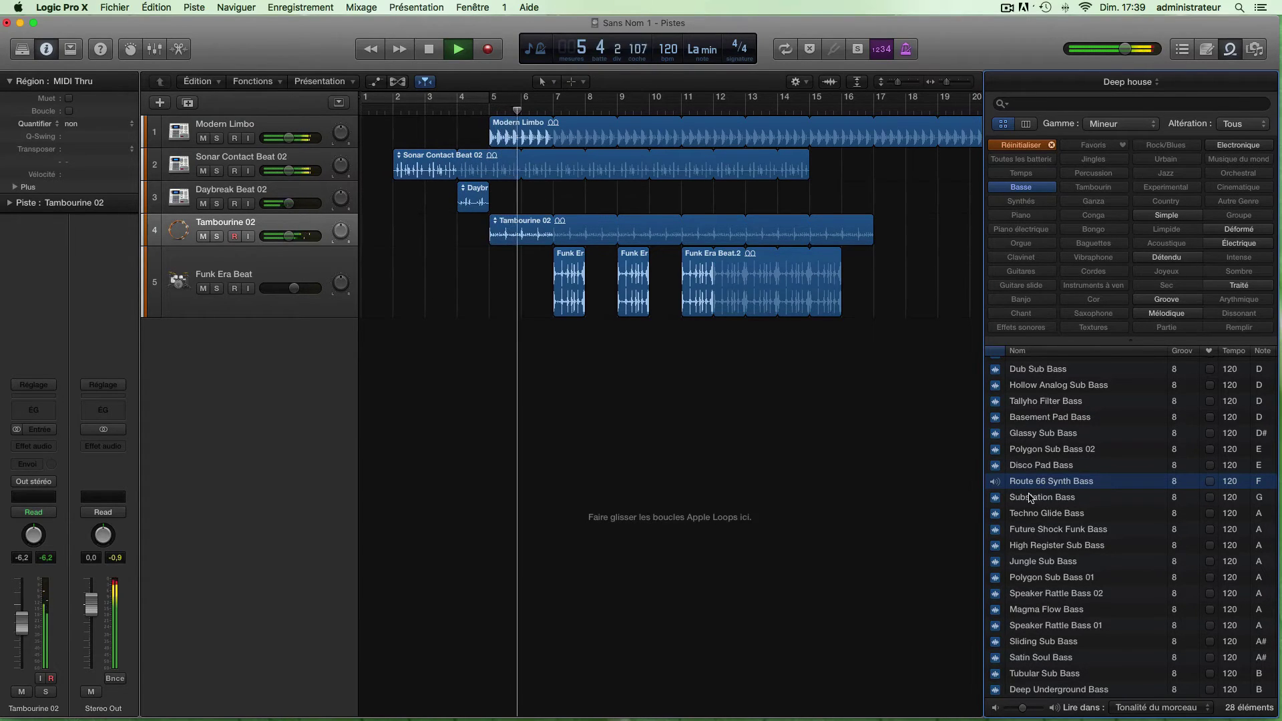
{"action": "key", "text": "space"}
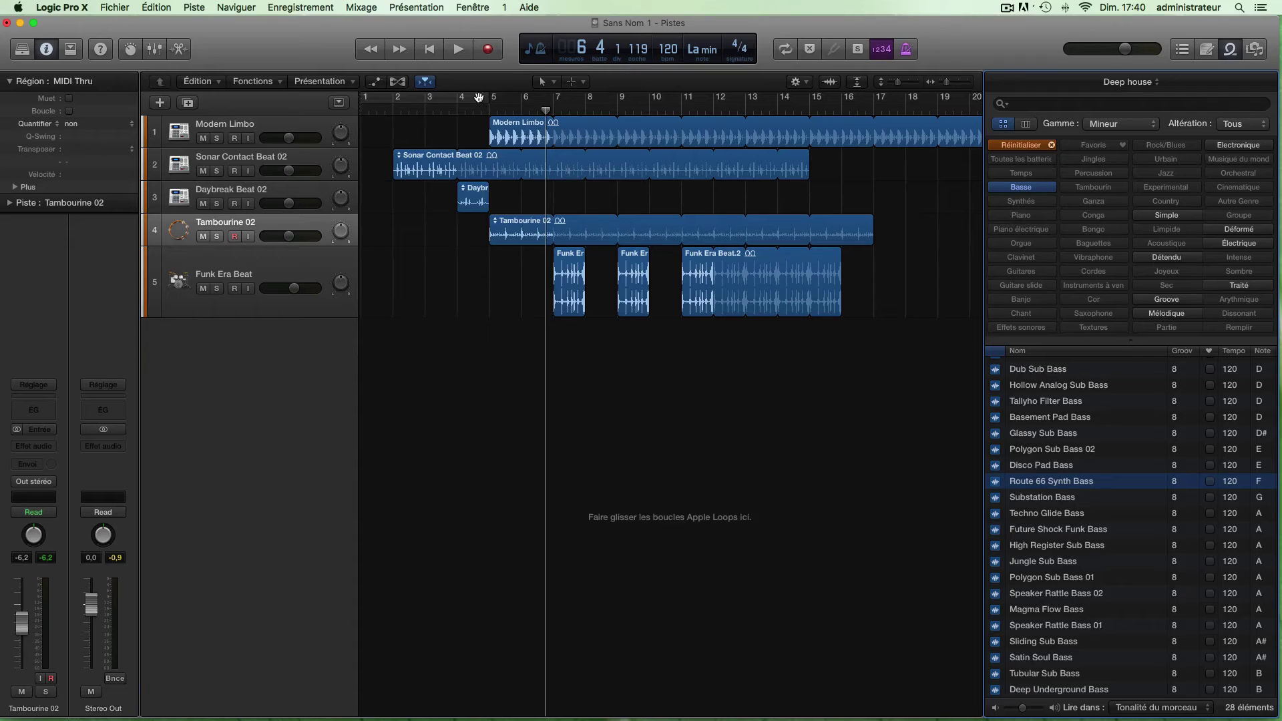
Set a cycle range from bar 5 to bar 16 and start playback
{"action": "left_click_drag", "start_coordinate": [479, 98], "coordinate": [712, 99]}
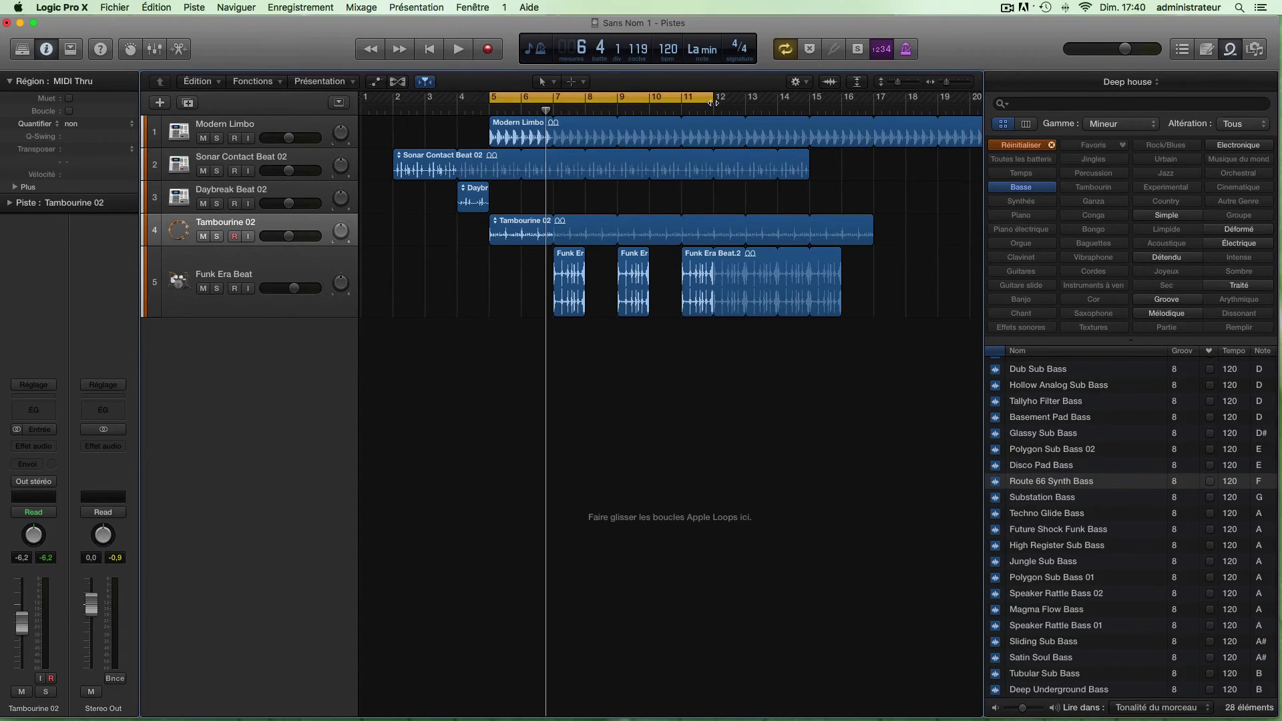
{"action": "left_click_drag", "start_coordinate": [711, 99], "coordinate": [840, 100]}
{"action": "key", "text": "space"}
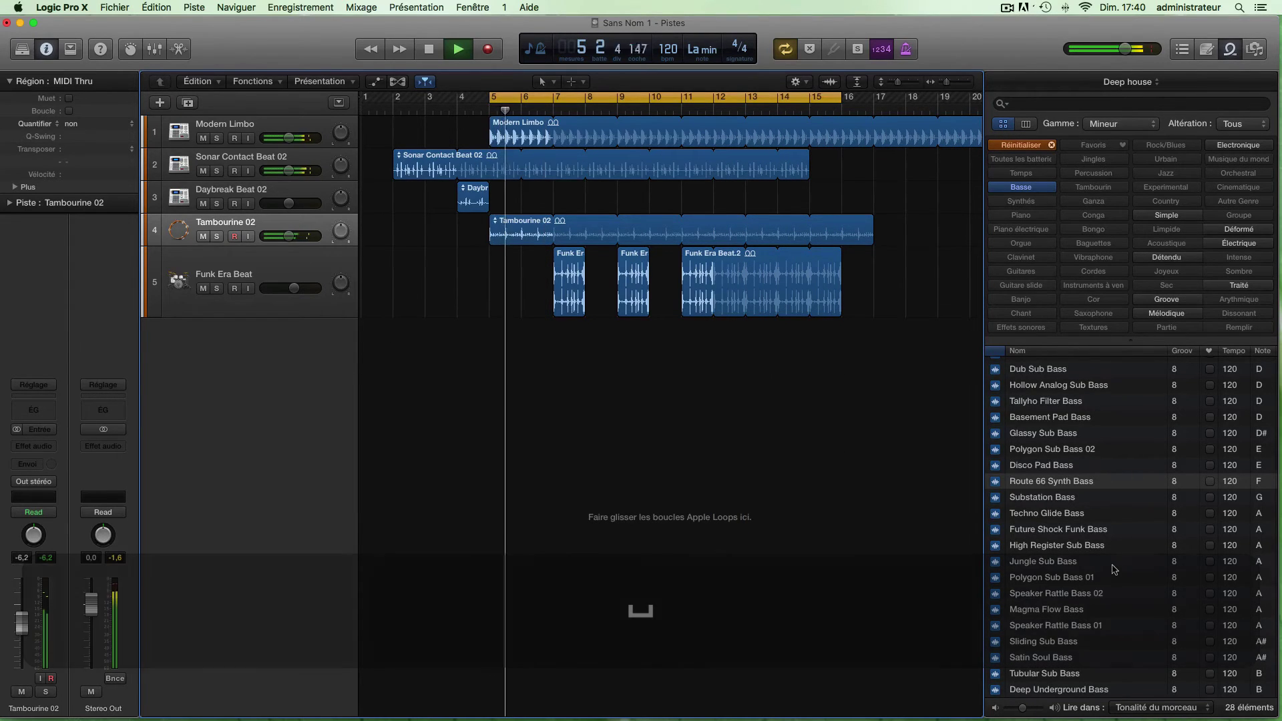
Preview Substation Bass, Techno Glide Bass and Future Shock Funk Bass over the cycled playback, and stop
{"action": "left_click", "coordinate": [996, 500]}
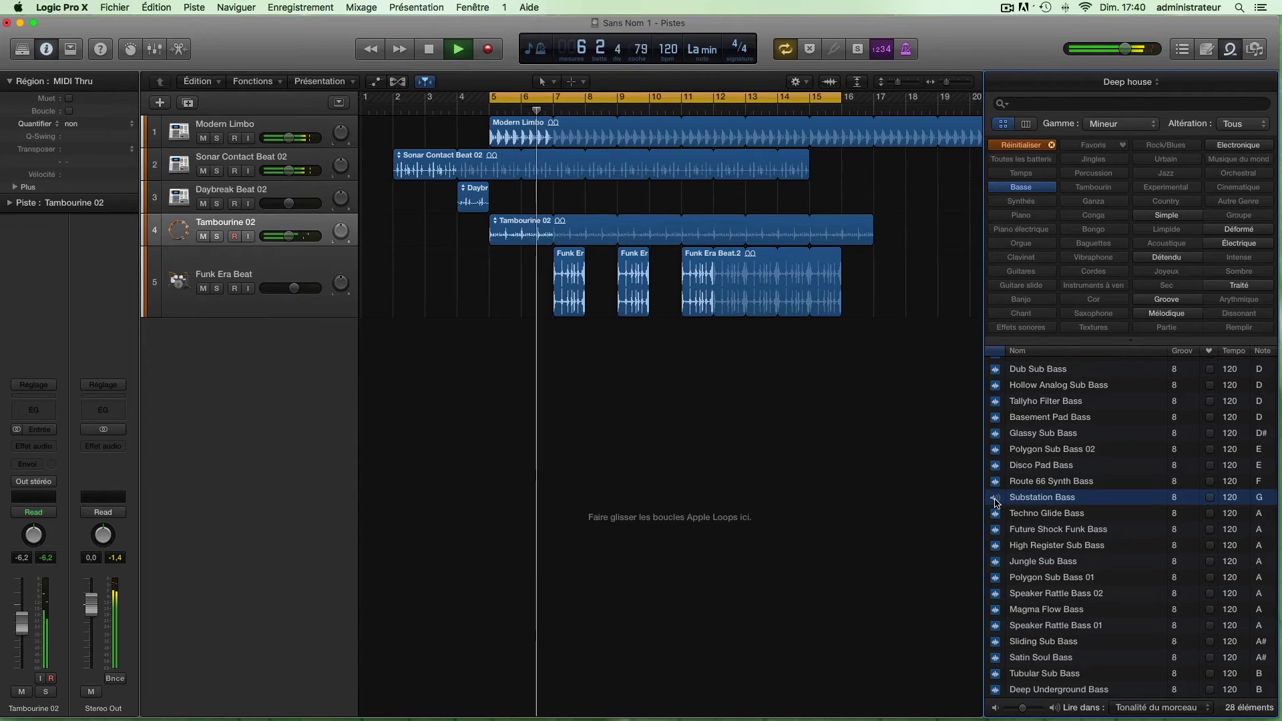
{"action": "left_click", "coordinate": [1037, 517]}
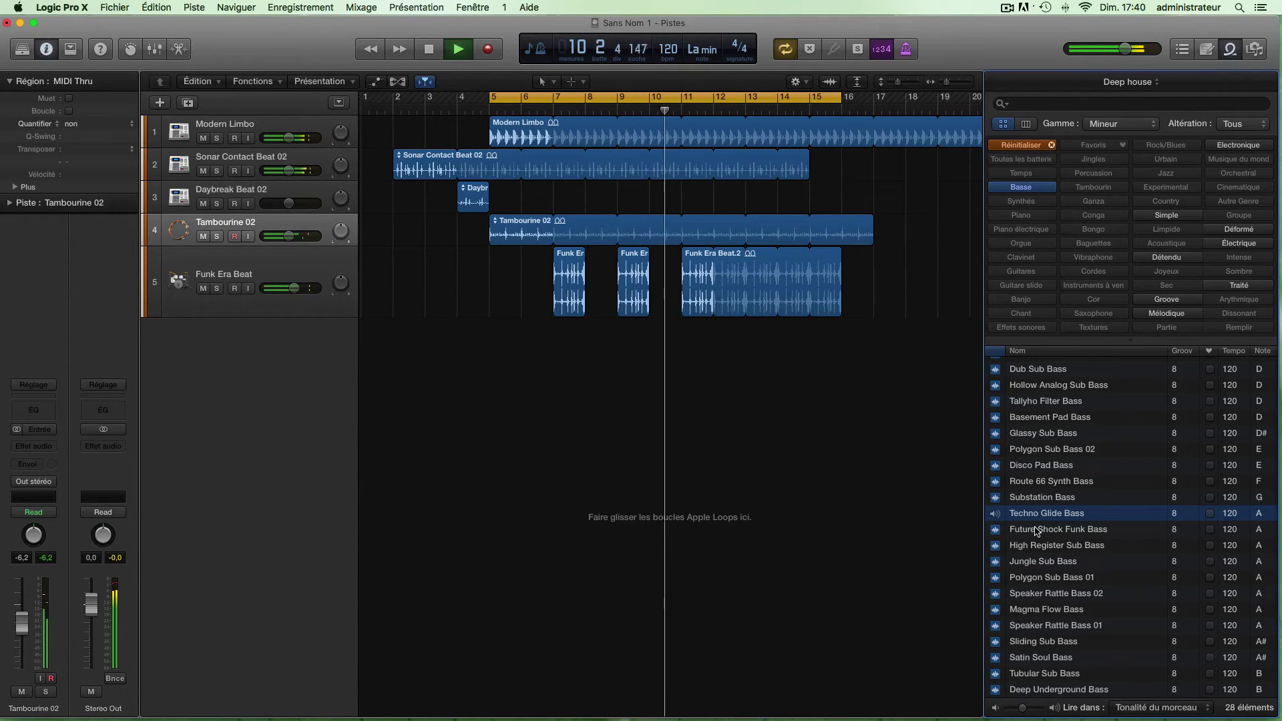
{"action": "left_click", "coordinate": [1036, 530]}
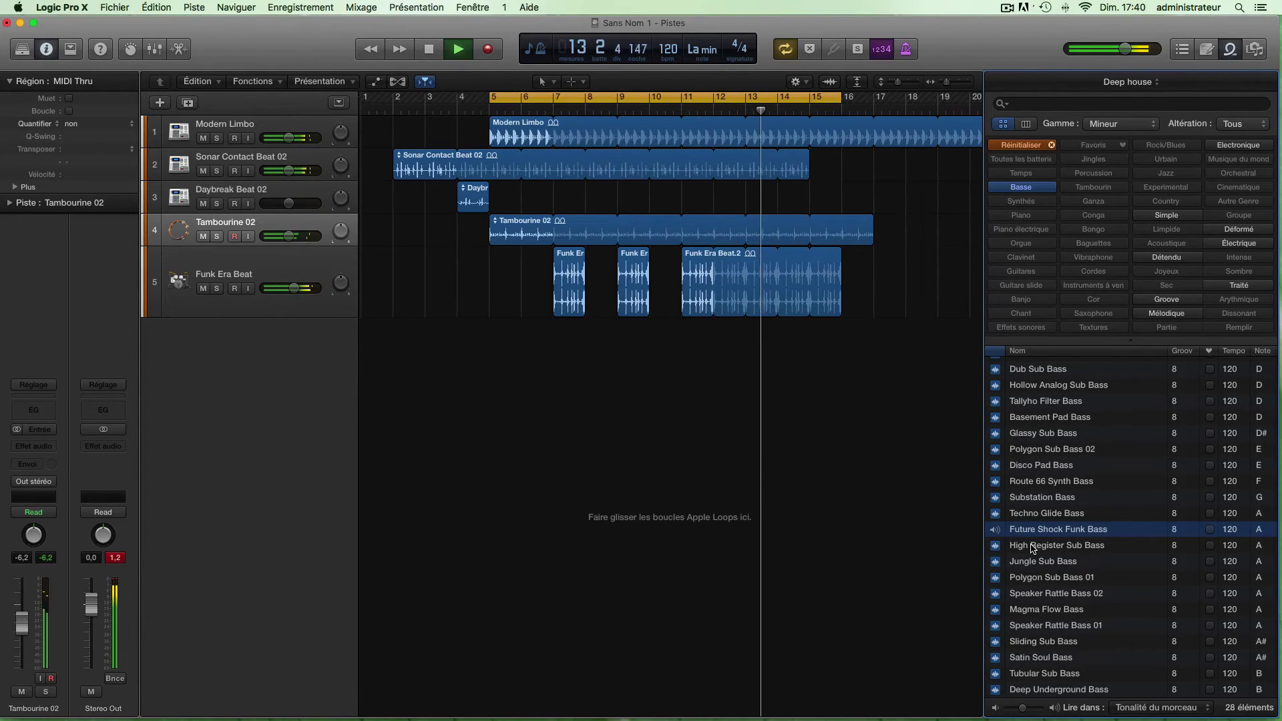
{"action": "key", "text": "space"}
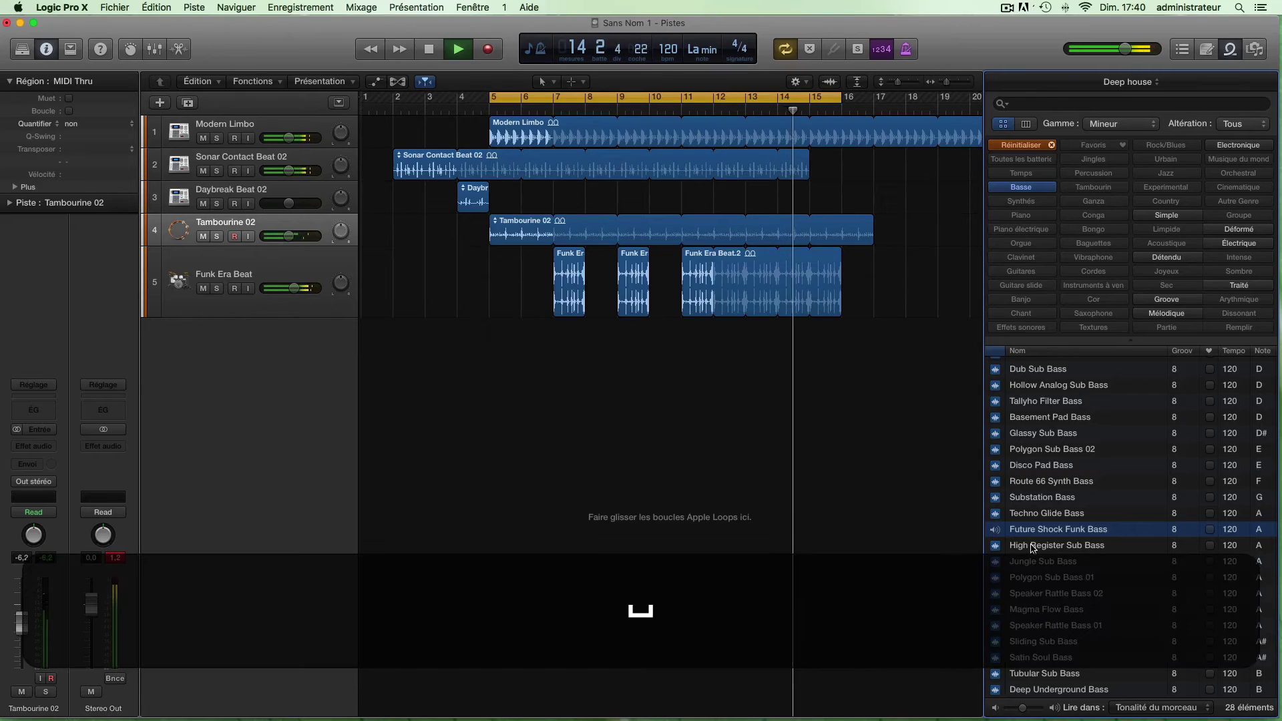
Place Future Shock Funk Bass on a new track at bar 4, loop it until bar 16, and play it with cycle mode off
{"action": "left_click_drag", "start_coordinate": [1028, 531], "coordinate": [470, 375]}
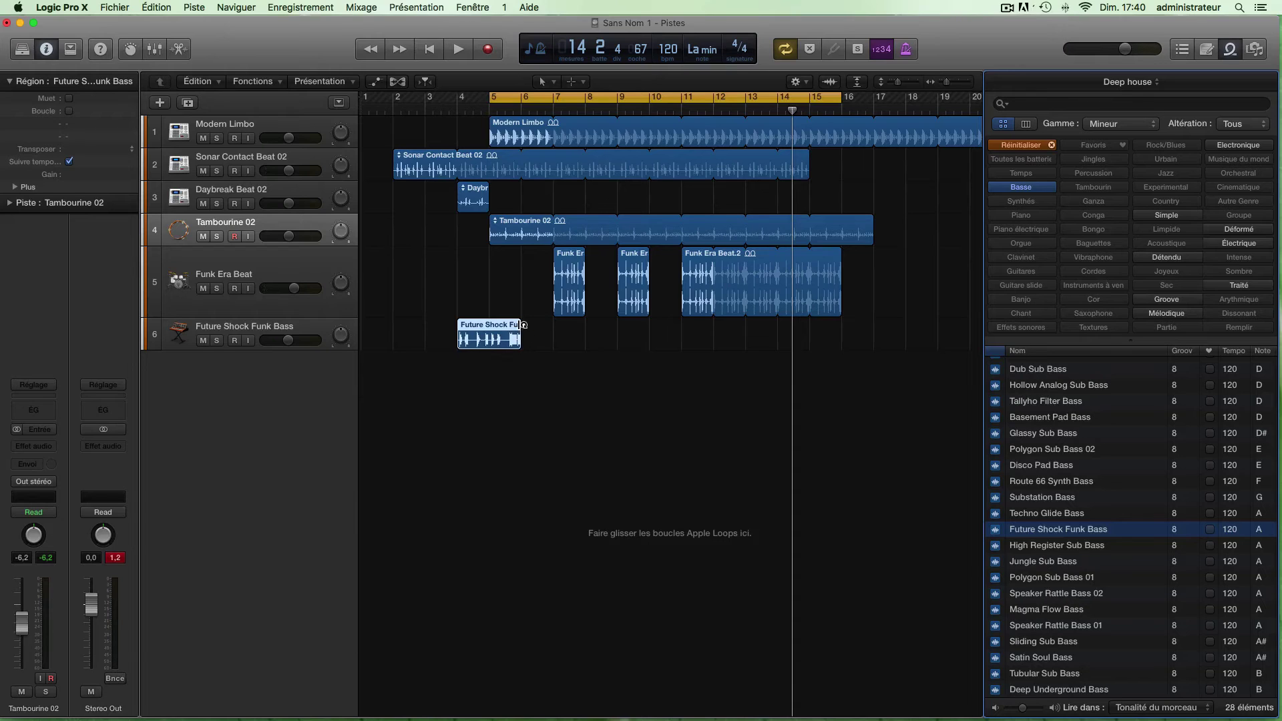
{"action": "left_click_drag", "start_coordinate": [558, 329], "coordinate": [841, 350]}
{"action": "key", "text": "space"}
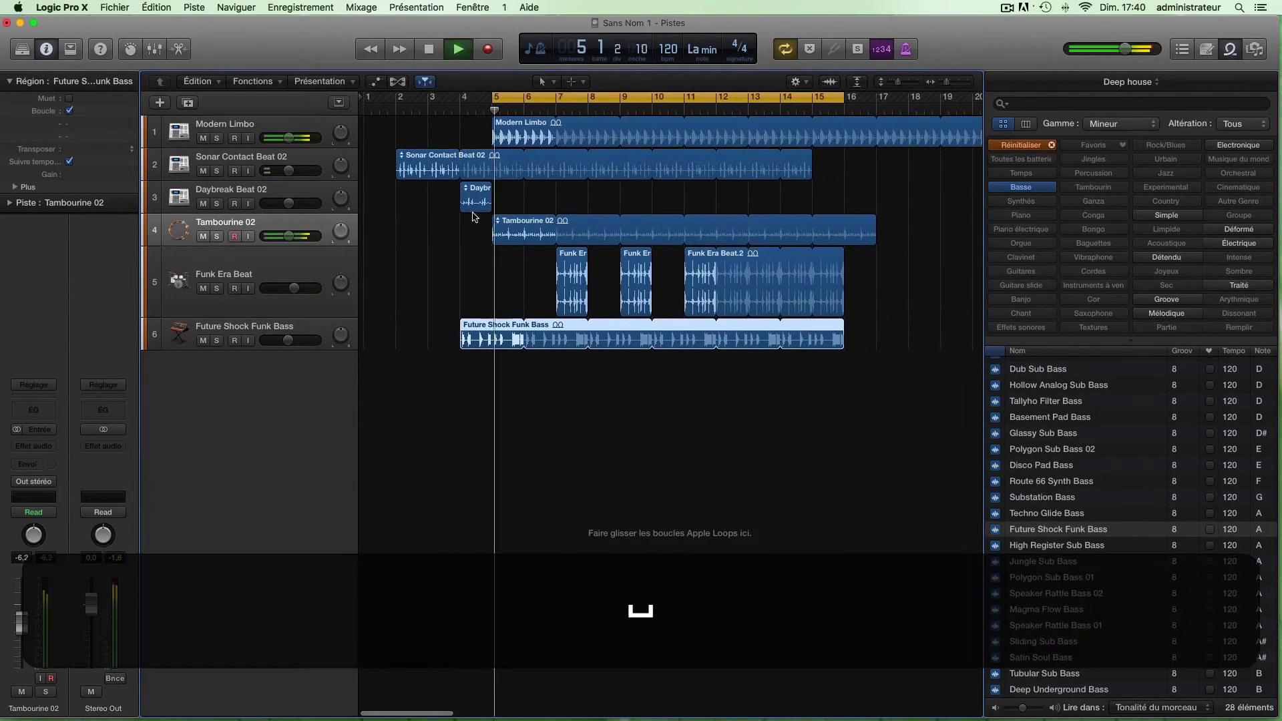
{"action": "key", "text": "c"}
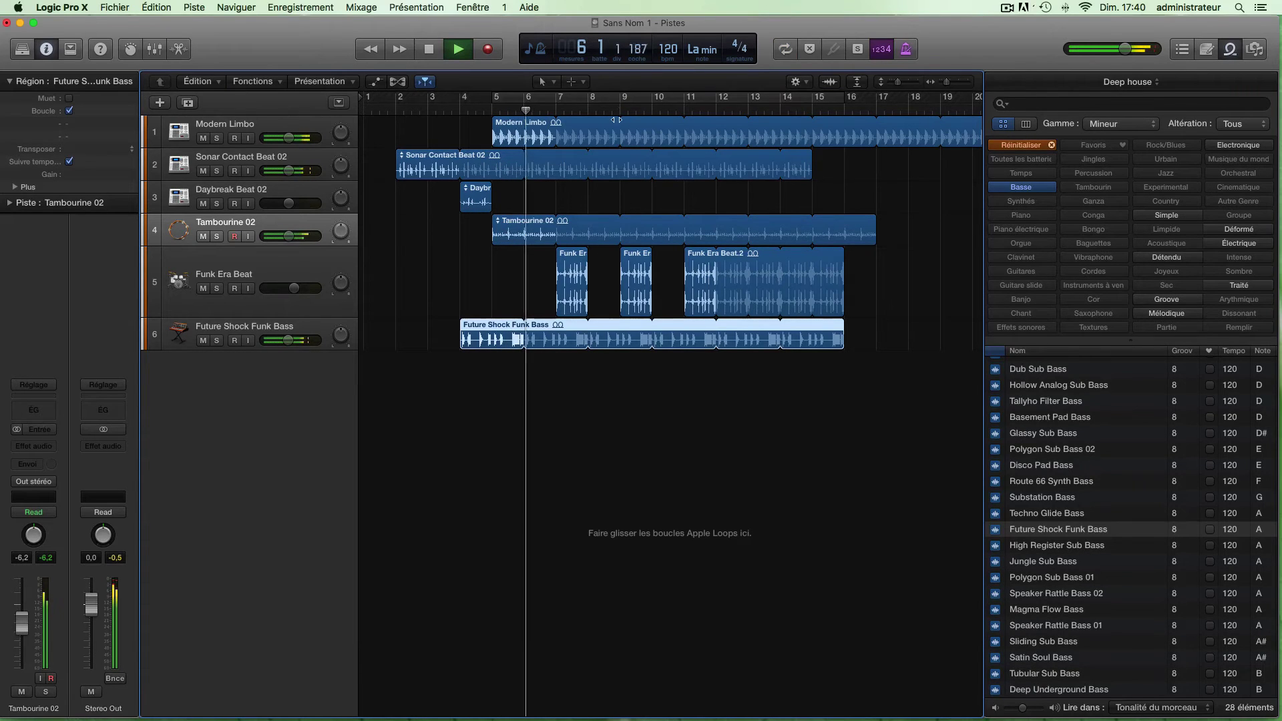
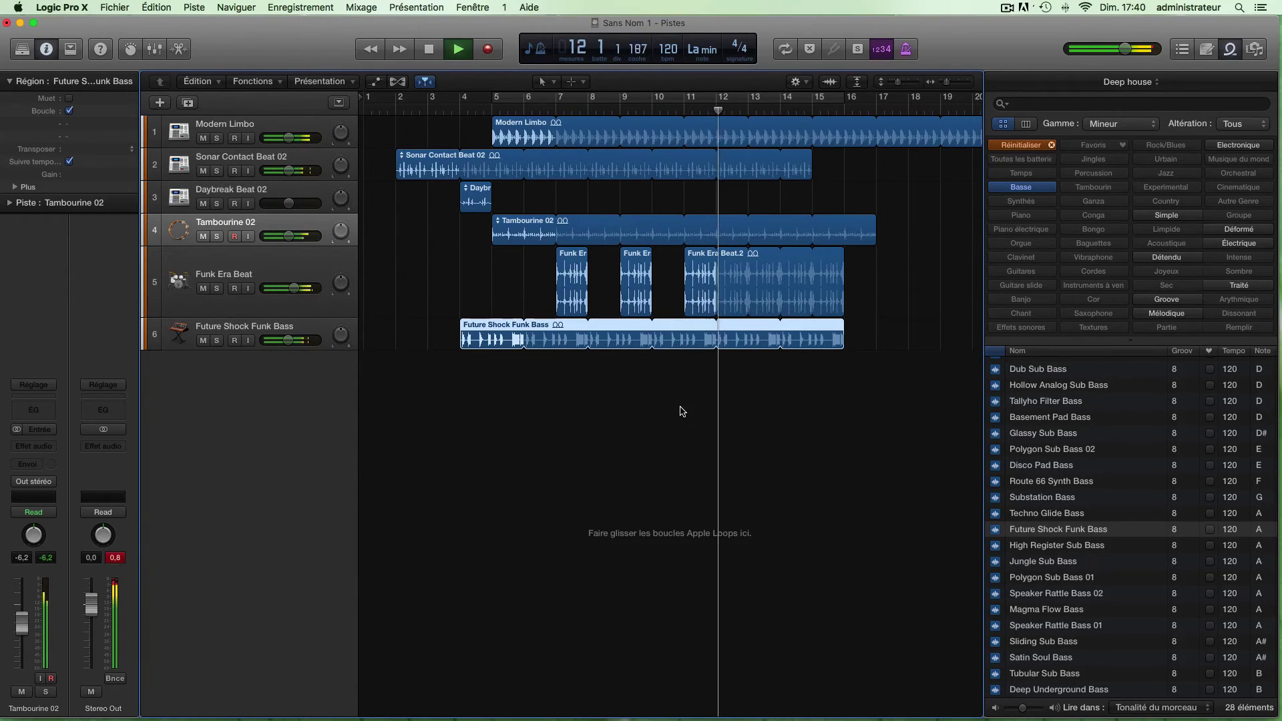
Stop playback at bar 13, convert the looped Future Shock Funk Bass into separate regions, and undo the conversion
{"action": "key", "text": "space"}
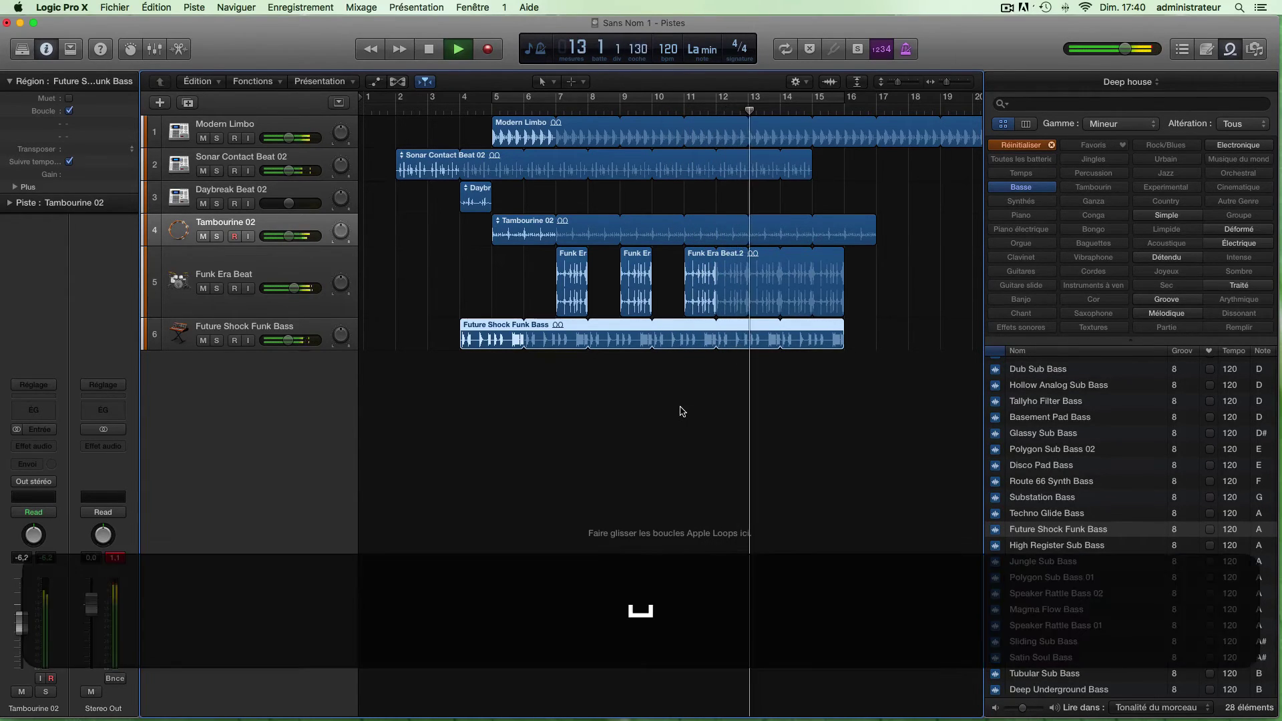
{"action": "left_click", "coordinate": [749, 110]}
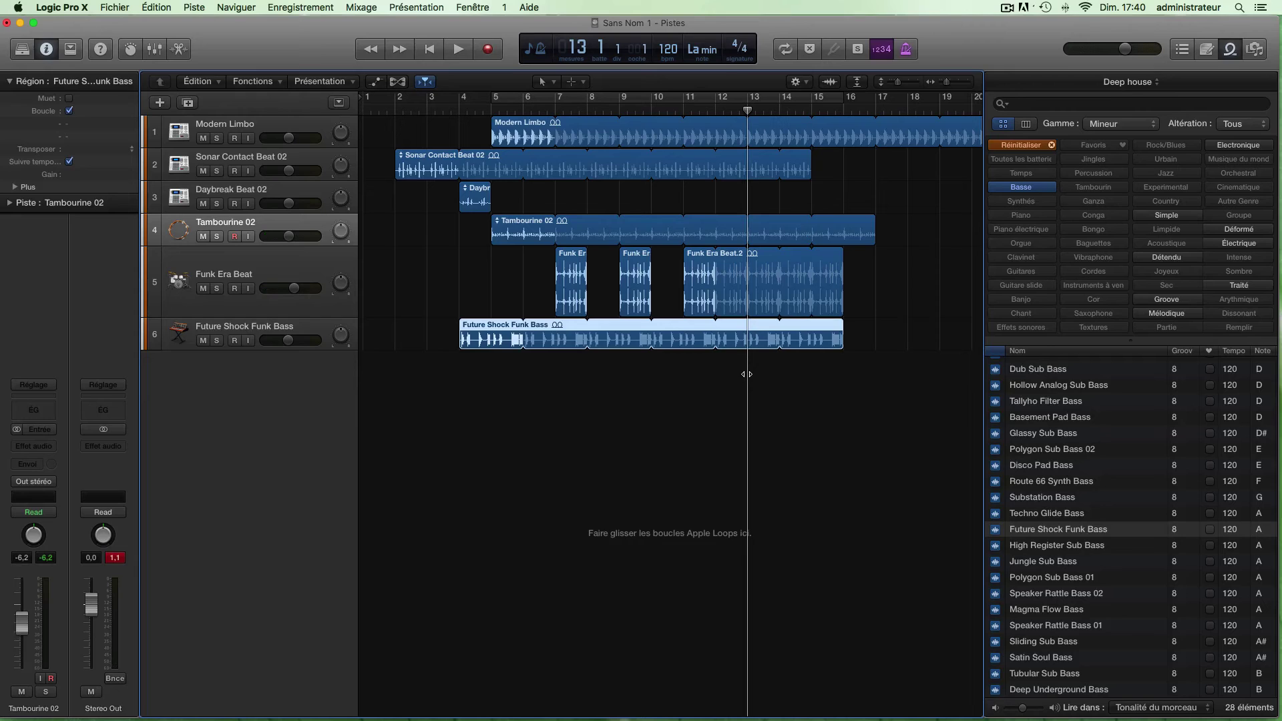
{"action": "right_click", "coordinate": [727, 347]}
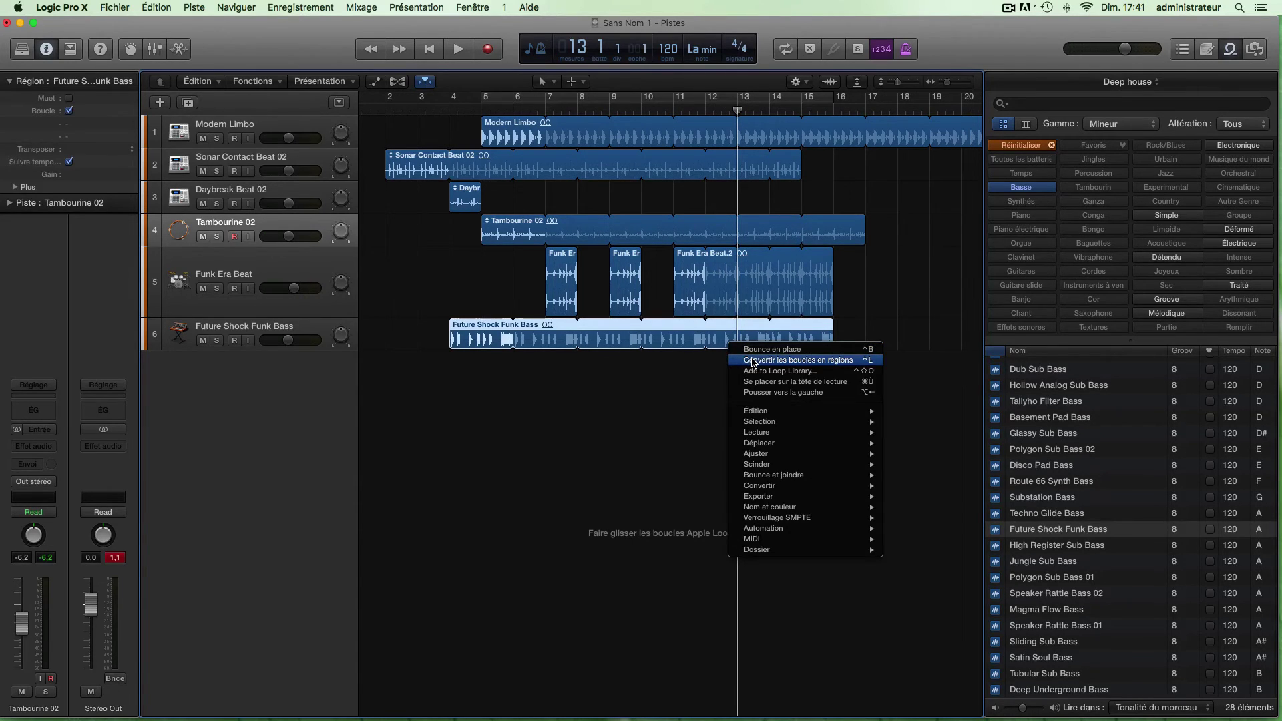
{"action": "left_click", "coordinate": [753, 361]}
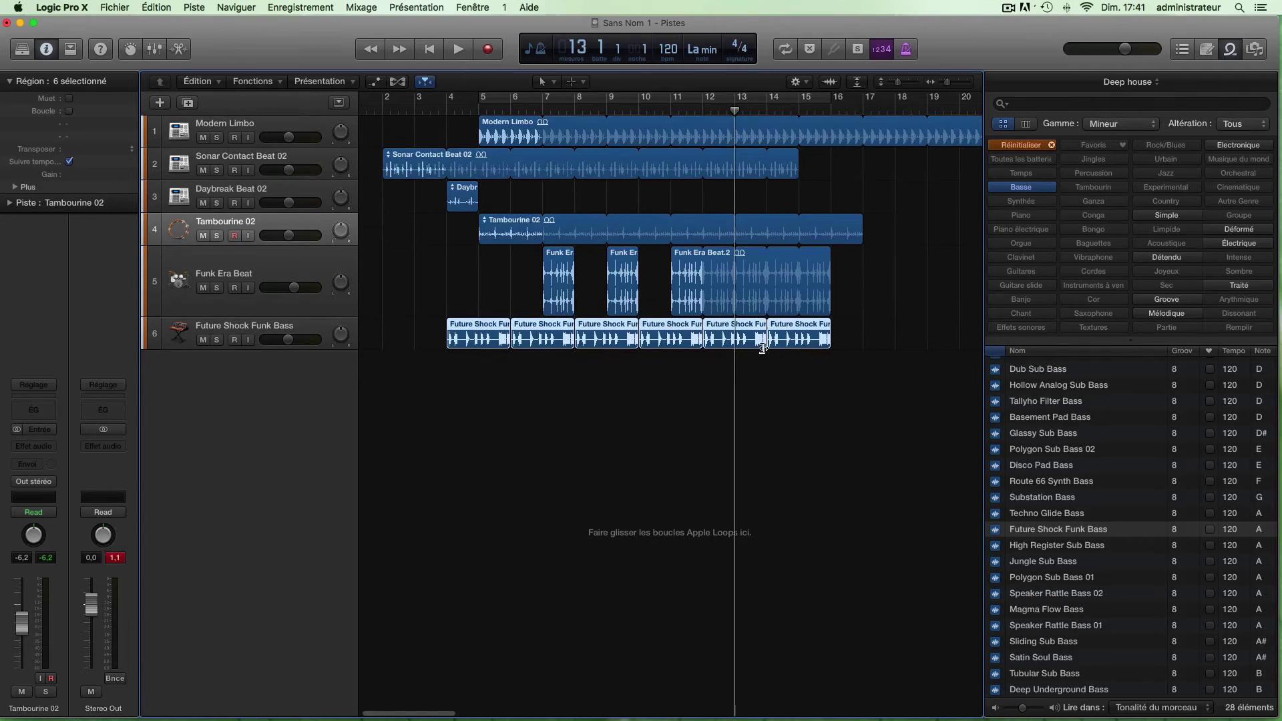
{"action": "scroll", "coordinate": [523, 344], "scroll_direction": "right", "scroll_amount": 1}
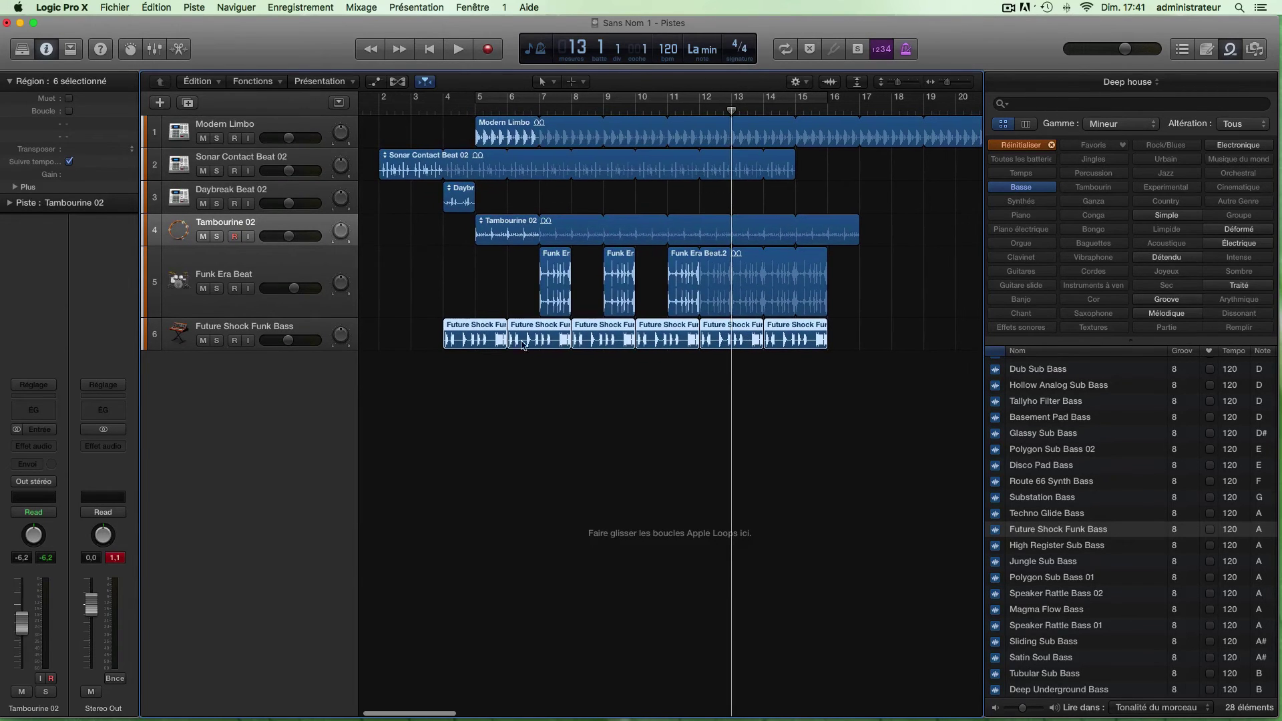
{"action": "key", "text": "super+z"}
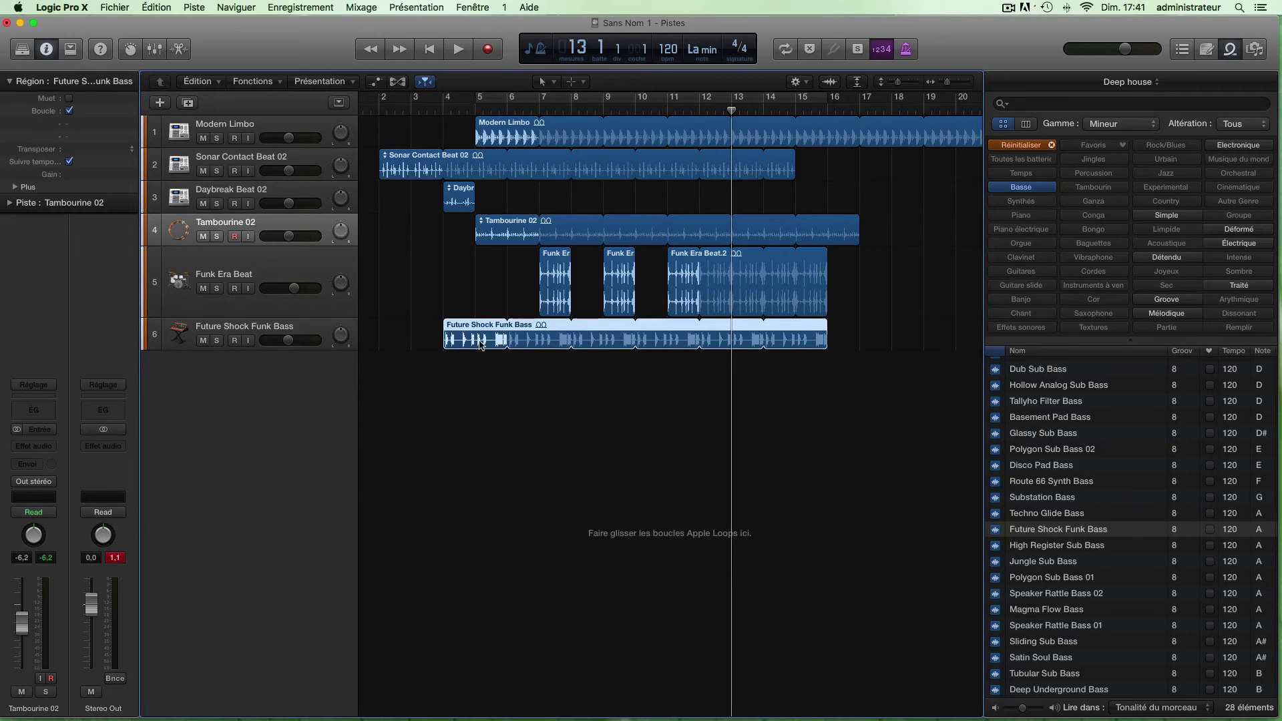
Reset the loop browser to the full Boucles collection without filters and preview Motown Mixed Drumset 03
{"action": "scroll", "coordinate": [1047, 514], "scroll_direction": "down", "scroll_amount": 1}
{"action": "scroll", "coordinate": [1047, 515], "scroll_direction": "up", "scroll_amount": 5}
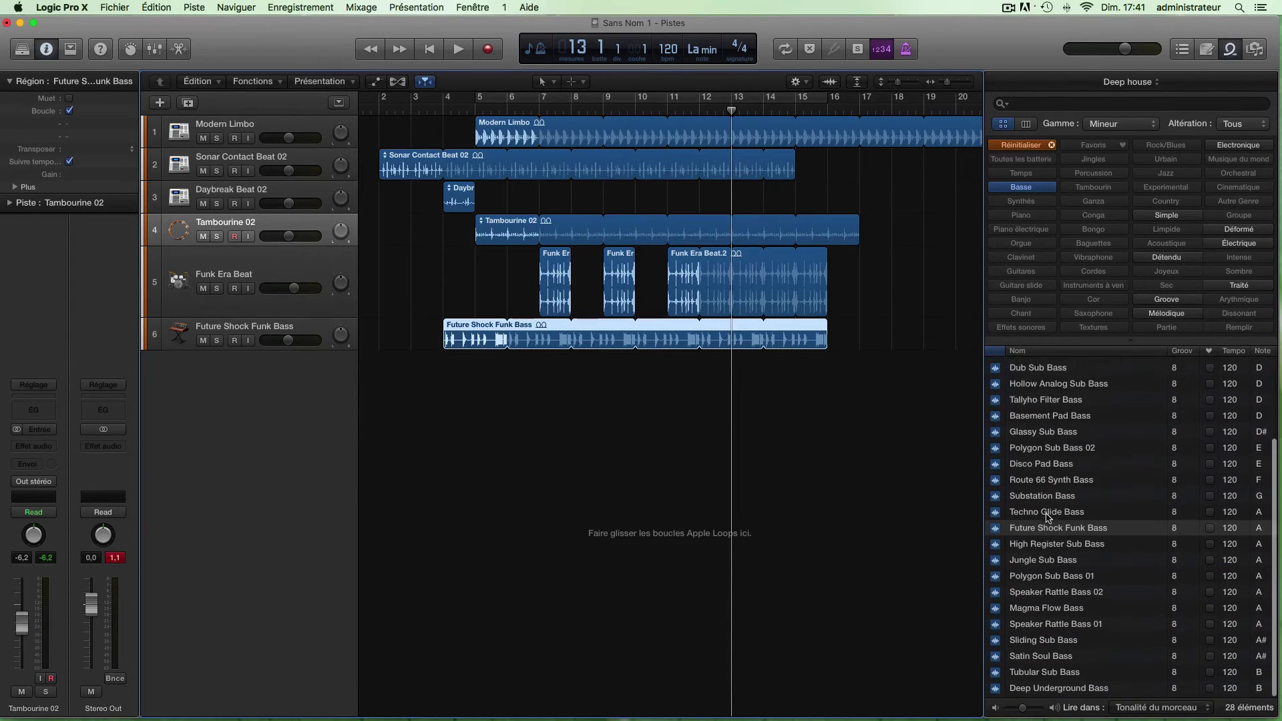
{"action": "scroll", "coordinate": [1047, 516], "scroll_direction": "down", "scroll_amount": 3}
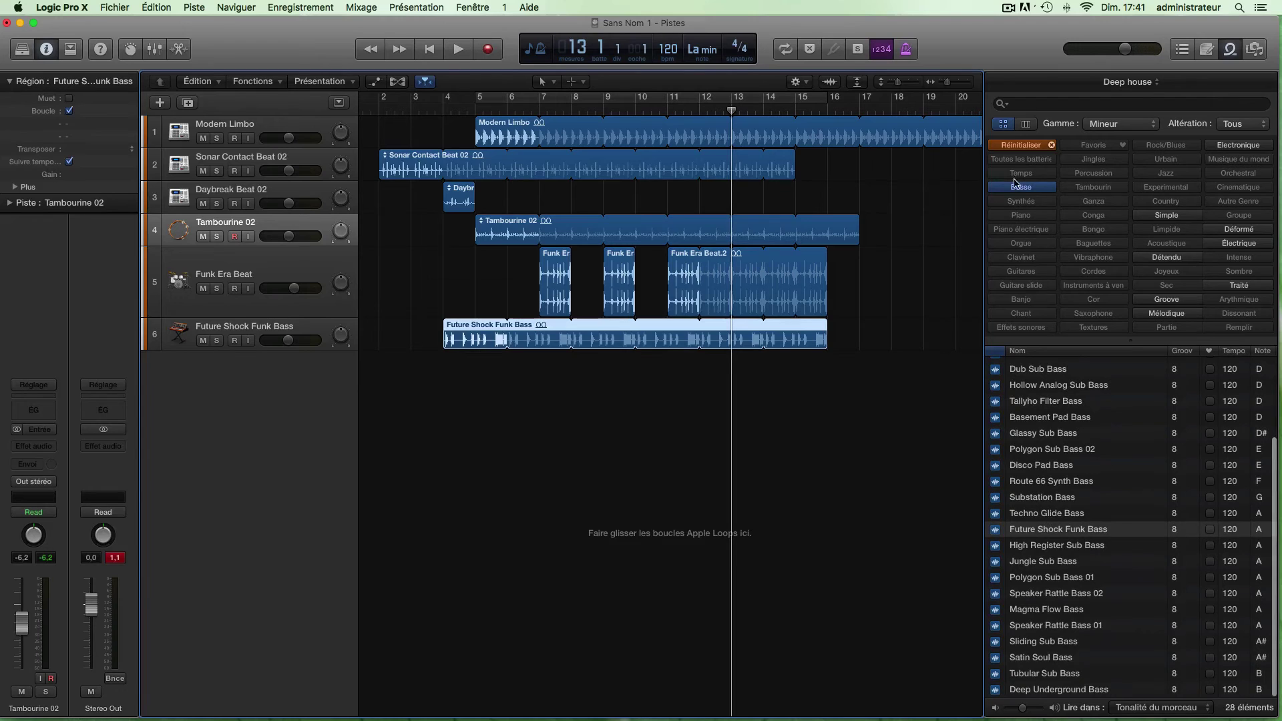
{"action": "left_click", "coordinate": [1051, 412]}
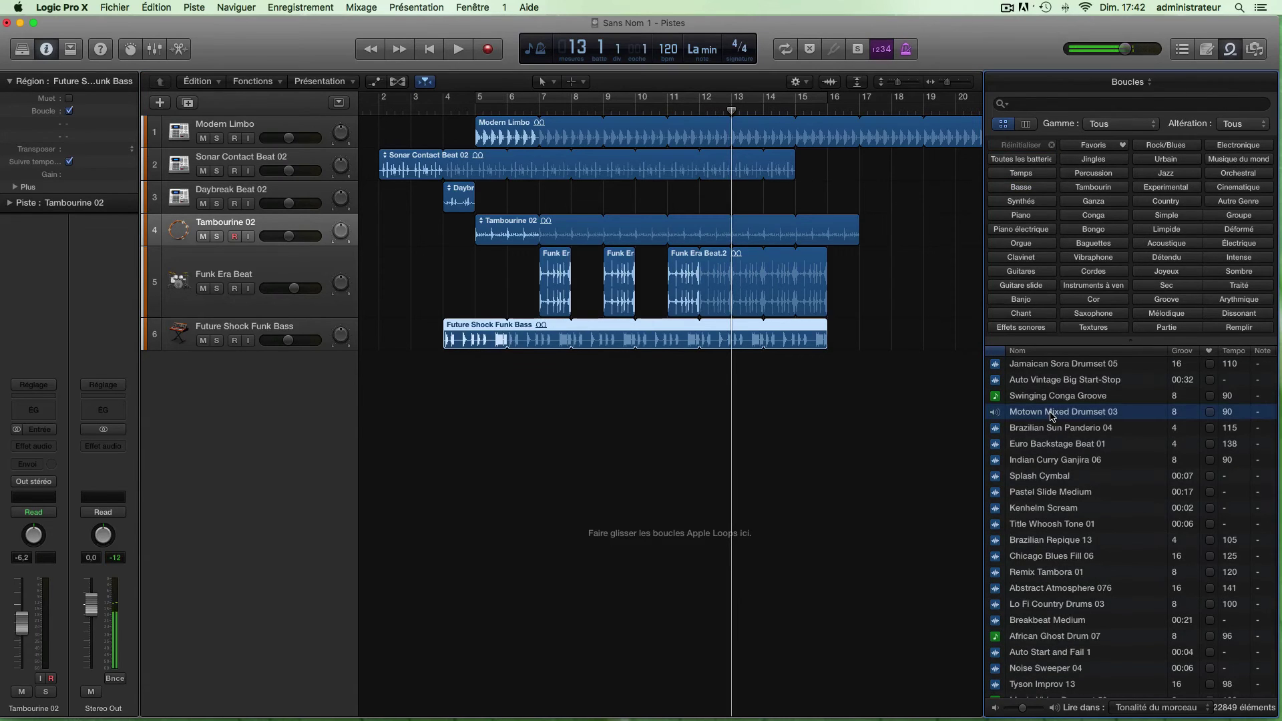
Place Motown Mixed Drumset 03 on a new track at bar 2 and loop it until bar 16
{"action": "scroll", "coordinate": [1051, 416], "scroll_direction": "up", "scroll_amount": 5}
{"action": "key", "text": "space"}
{"action": "key", "text": "space"}
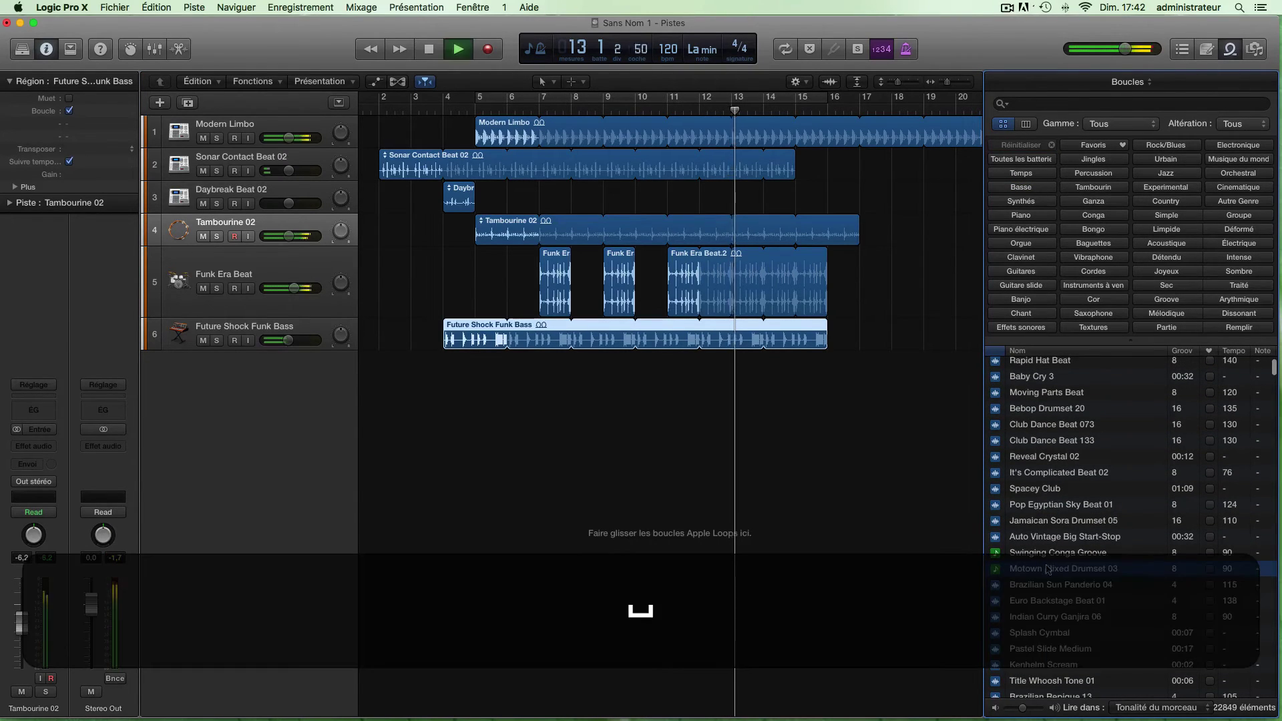
{"action": "left_click_drag", "start_coordinate": [1047, 572], "coordinate": [386, 421]}
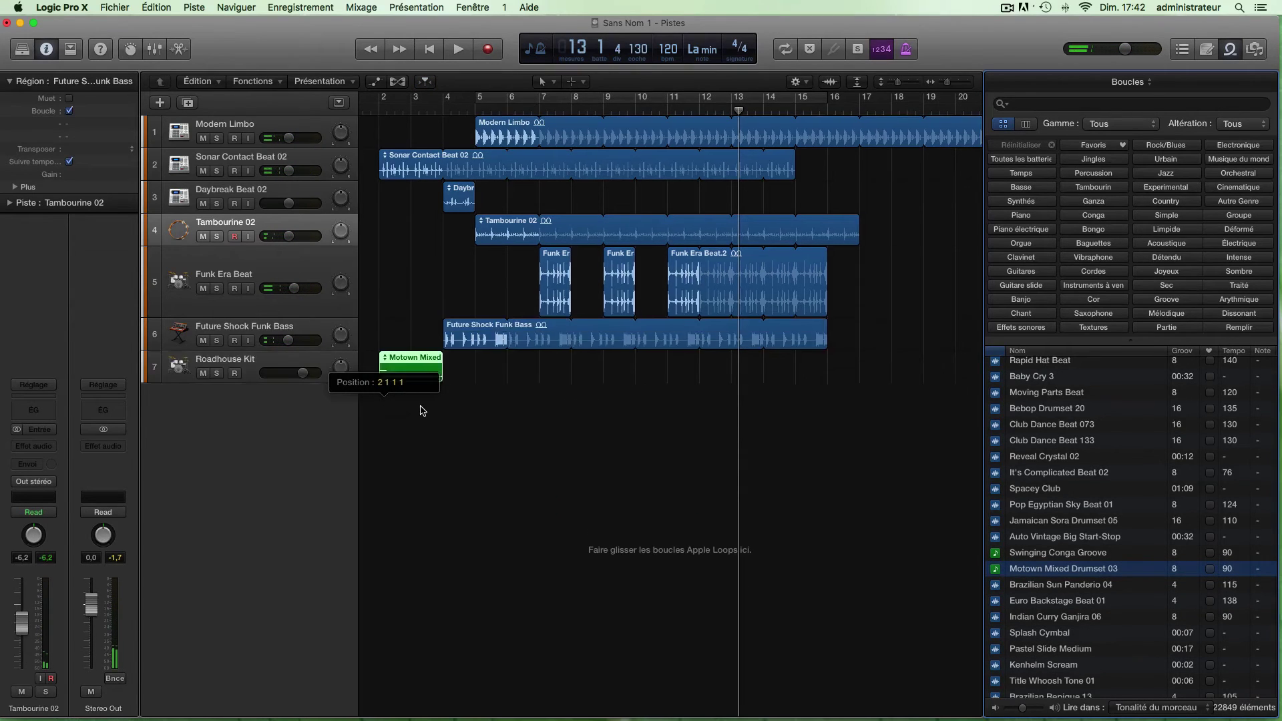
{"action": "left_click_drag", "start_coordinate": [437, 355], "coordinate": [822, 357]}
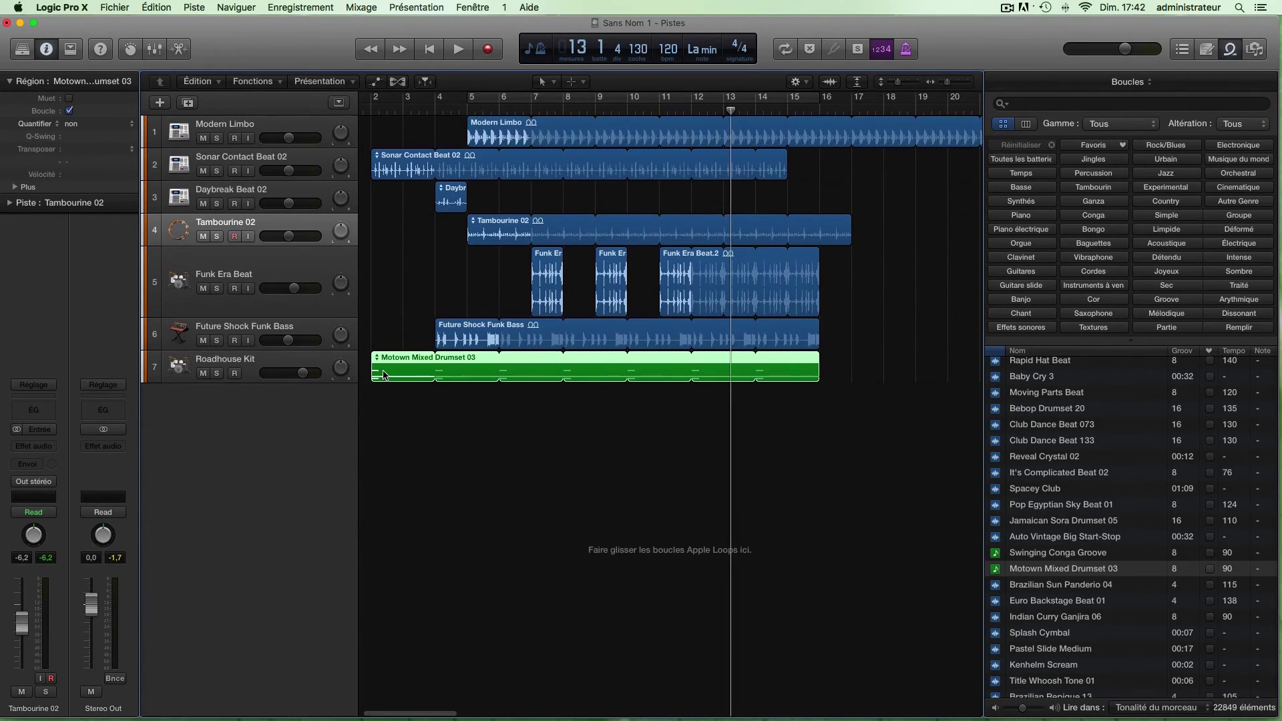
Open the Motown Mixed Drumset 03 region in the Piano Roll and raise its highest opening note to F#3
{"action": "double_click", "coordinate": [389, 375]}
{"action": "scroll", "coordinate": [488, 529], "scroll_direction": "left", "scroll_amount": 5}
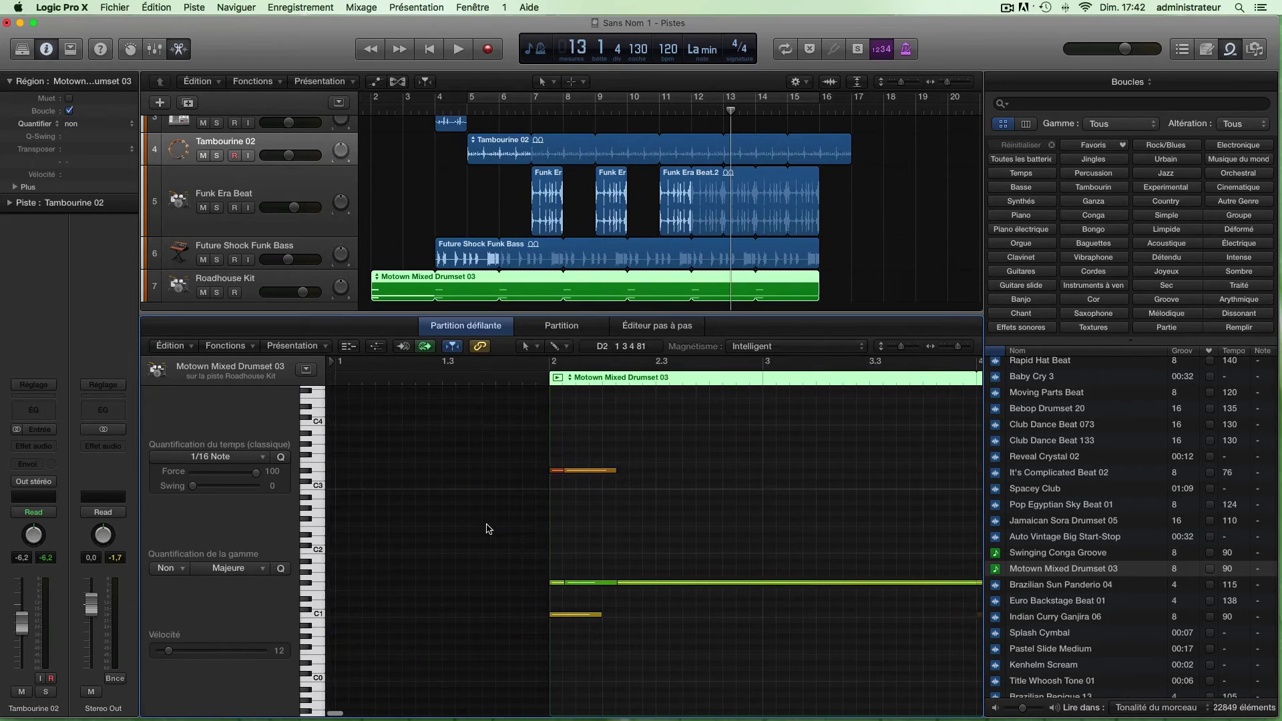
{"action": "scroll", "coordinate": [488, 529], "scroll_direction": "right", "scroll_amount": 3}
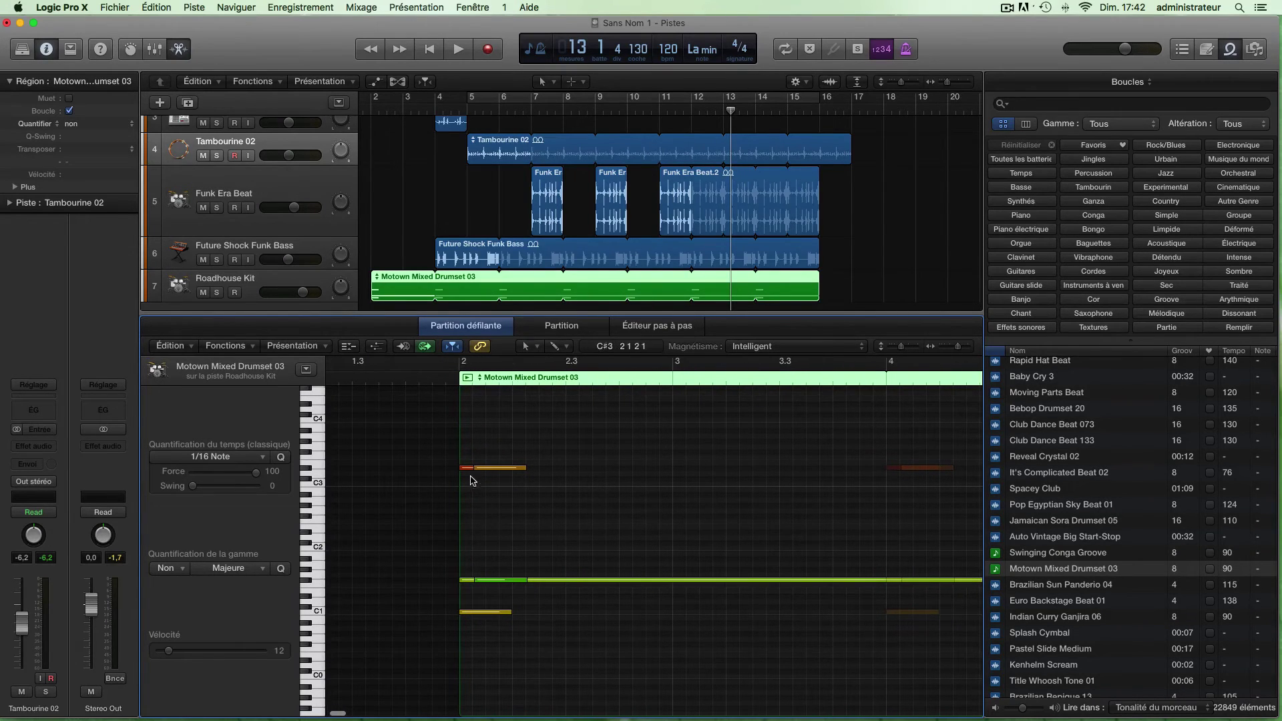
{"action": "left_click", "coordinate": [468, 469]}
{"action": "left_click_drag", "start_coordinate": [468, 468], "coordinate": [469, 457]}
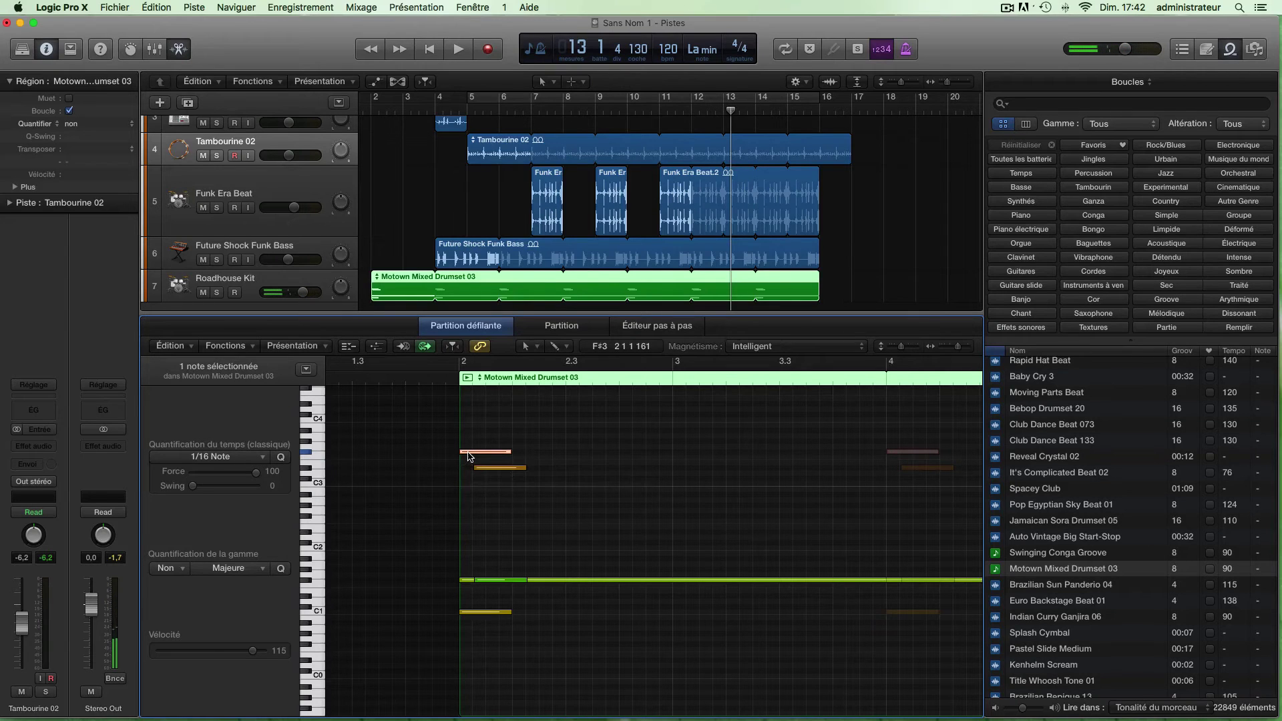
{"action": "left_click", "coordinate": [468, 456]}
{"action": "scroll", "coordinate": [469, 456], "scroll_direction": "left", "scroll_amount": 1}
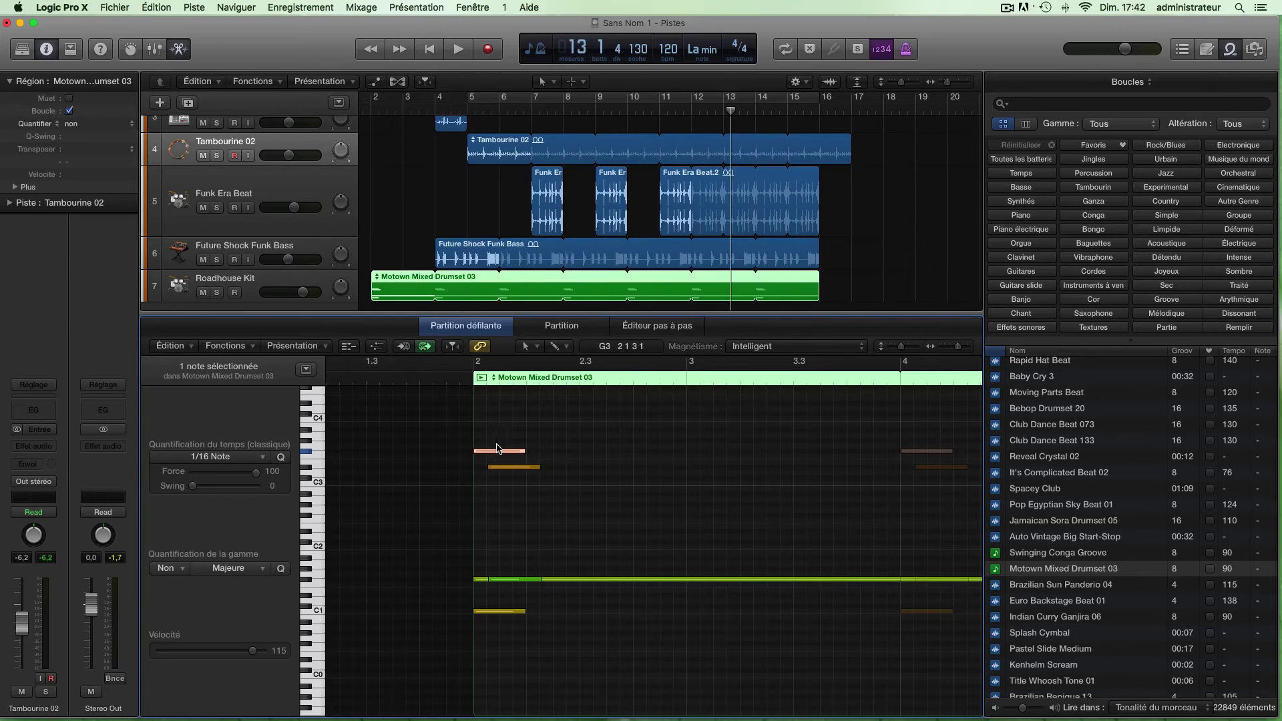
Play the Motown drum loop from bar 2, raise the selected note to G3, and listen to the repeats
{"action": "key", "text": "space"}
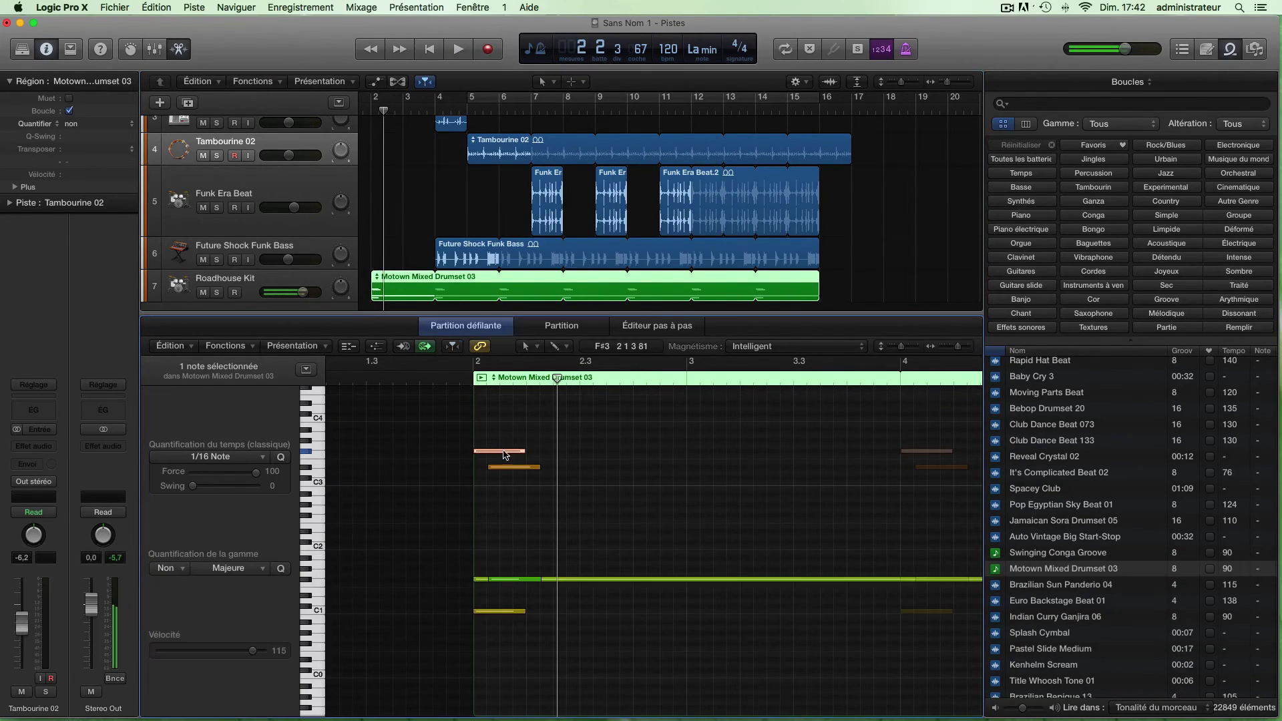
{"action": "left_click_drag", "start_coordinate": [506, 456], "coordinate": [504, 452]}
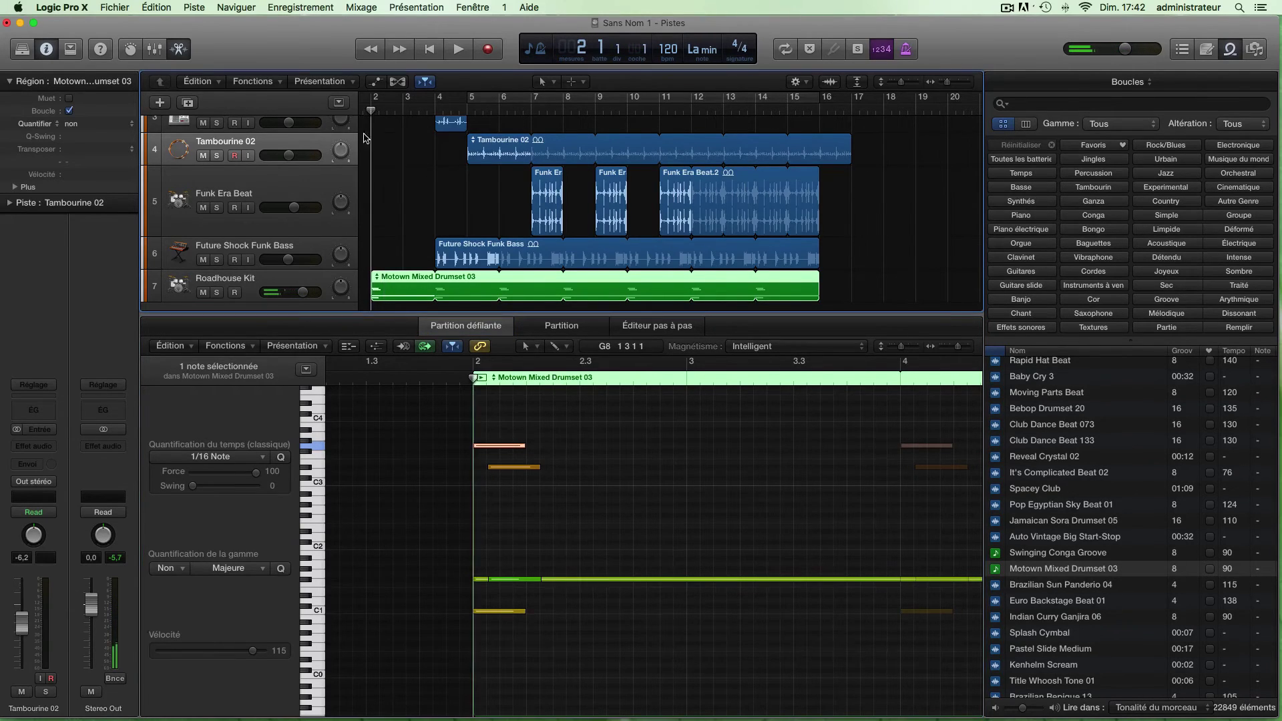
{"action": "key", "text": "space"}
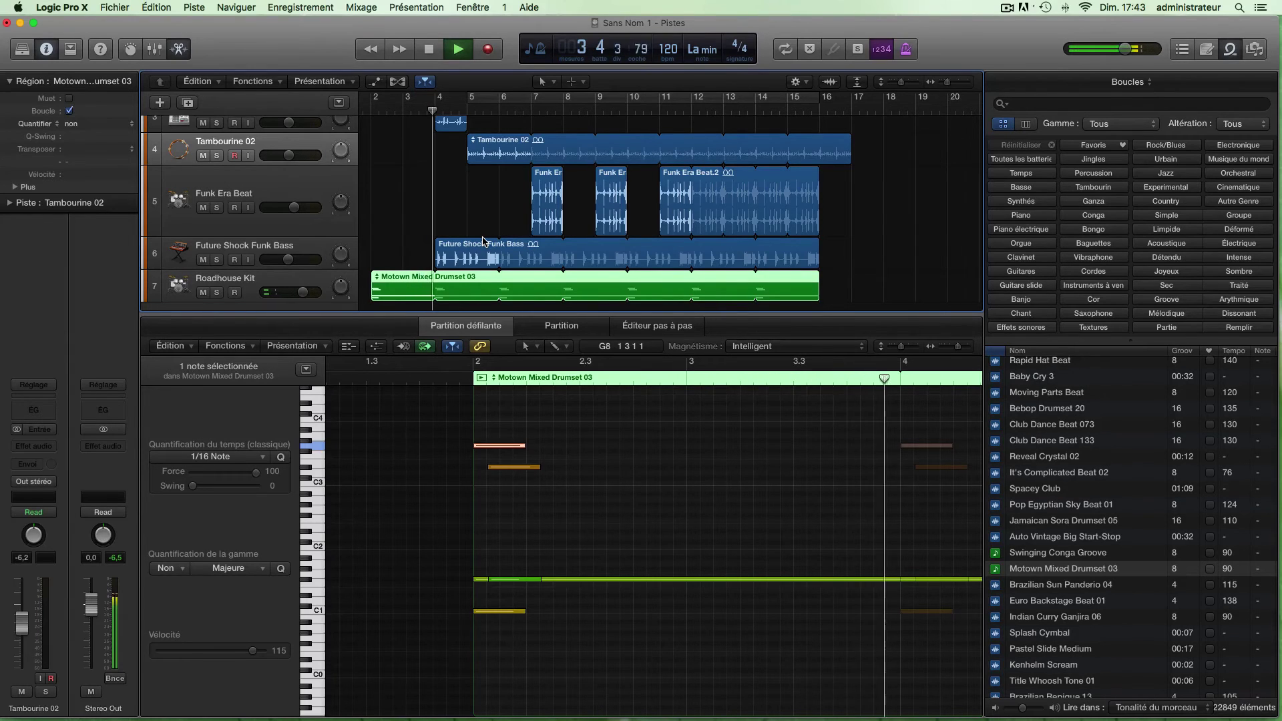
{"action": "key", "text": "space"}
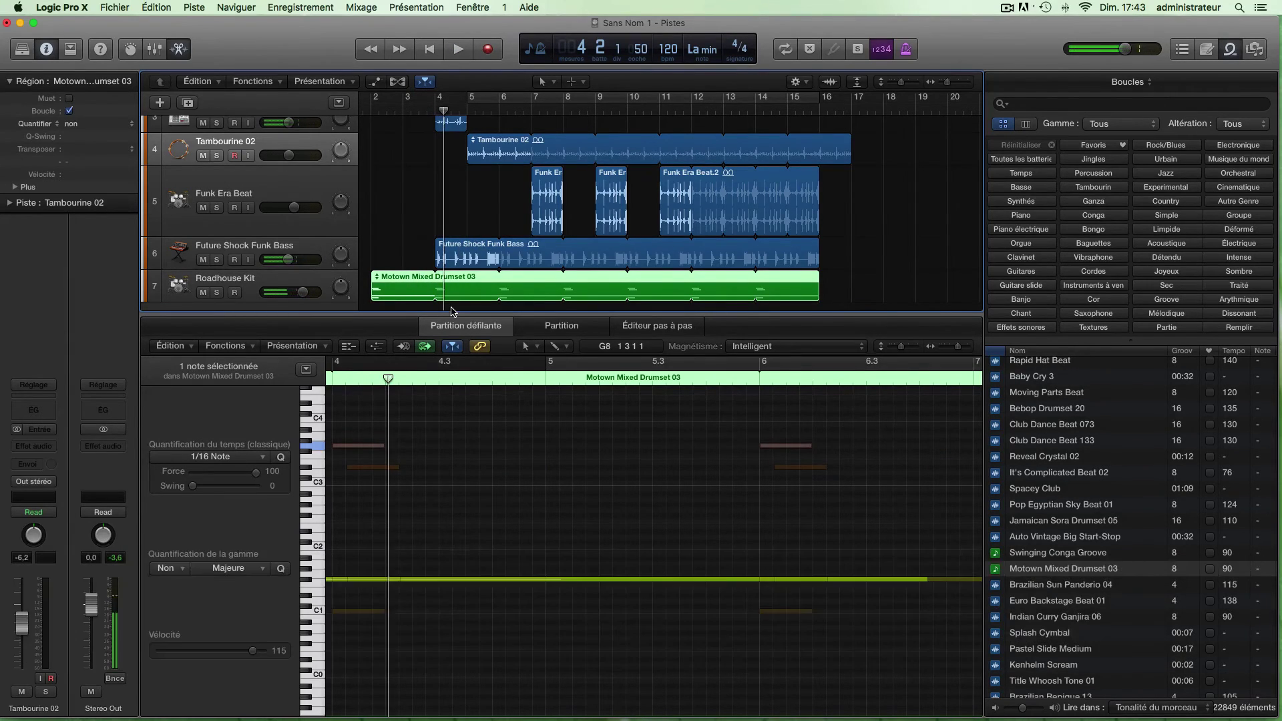
Convert the looped Motown Mixed Drumset 03 into separate regions and deselect them
{"action": "left_click", "coordinate": [534, 296]}
{"action": "right_click", "coordinate": [534, 298]}
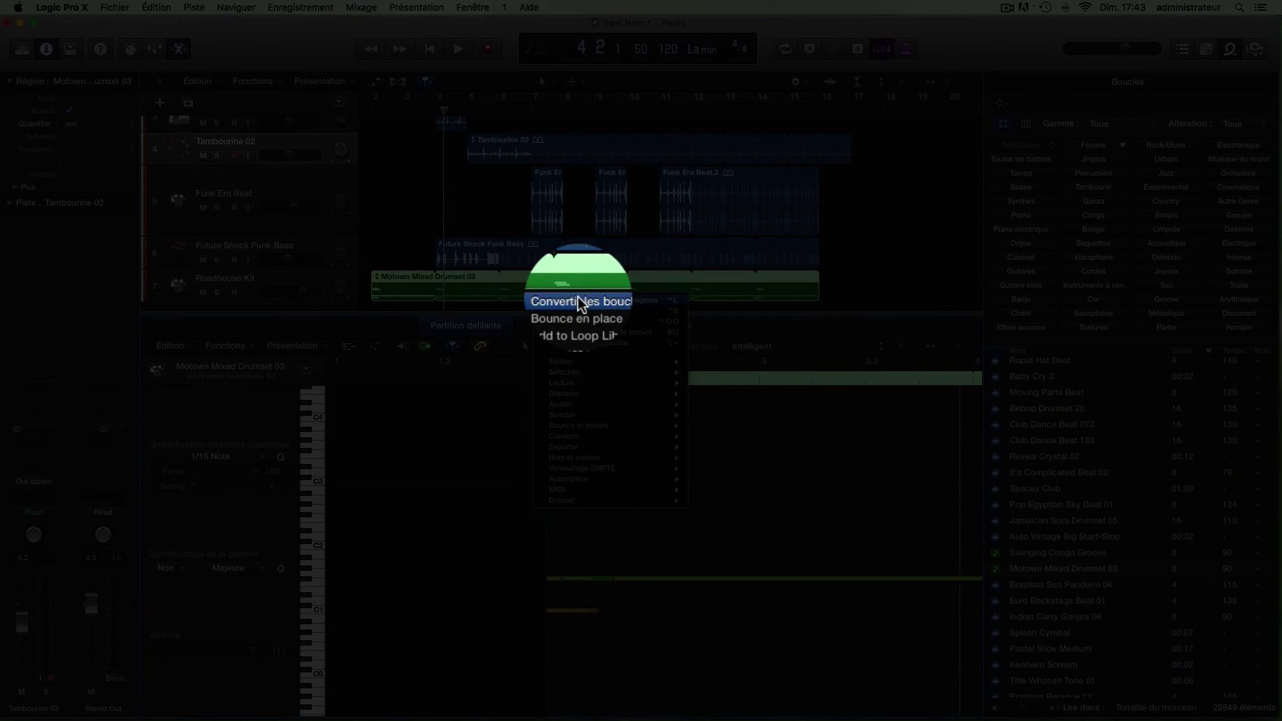
{"action": "left_click", "coordinate": [578, 299]}
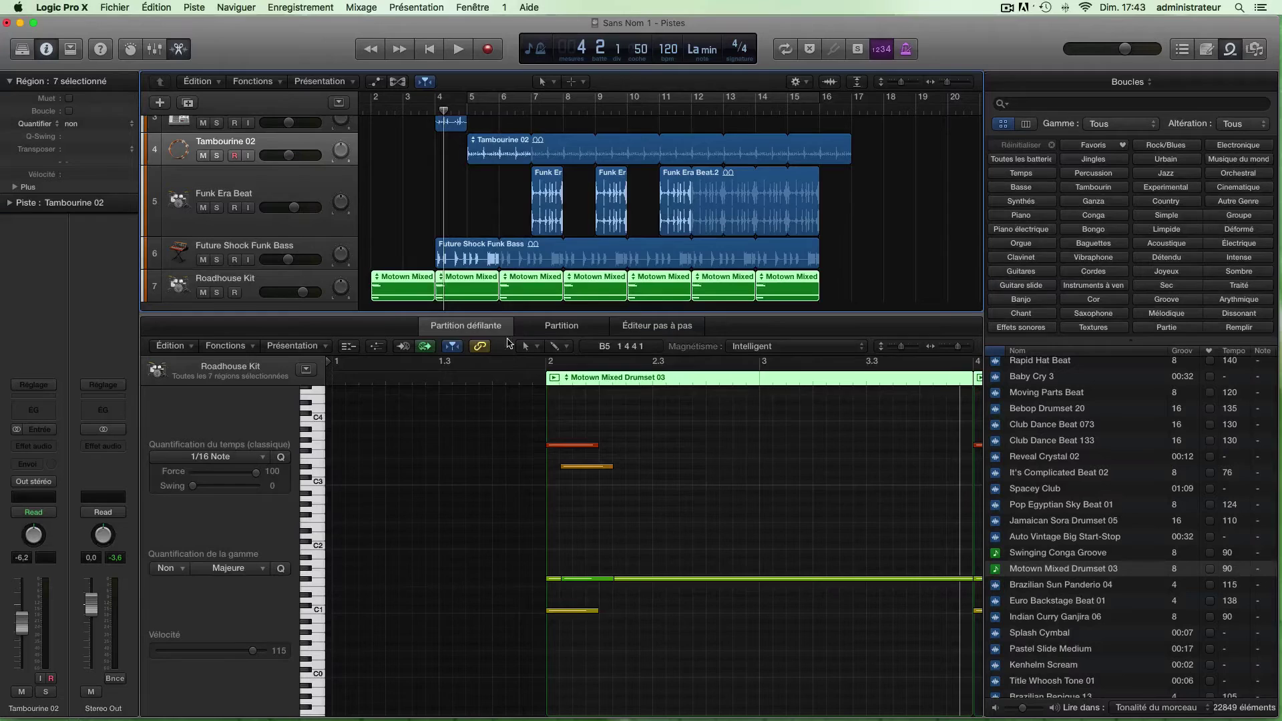
{"action": "left_click", "coordinate": [488, 399]}
{"action": "left_click", "coordinate": [853, 283]}
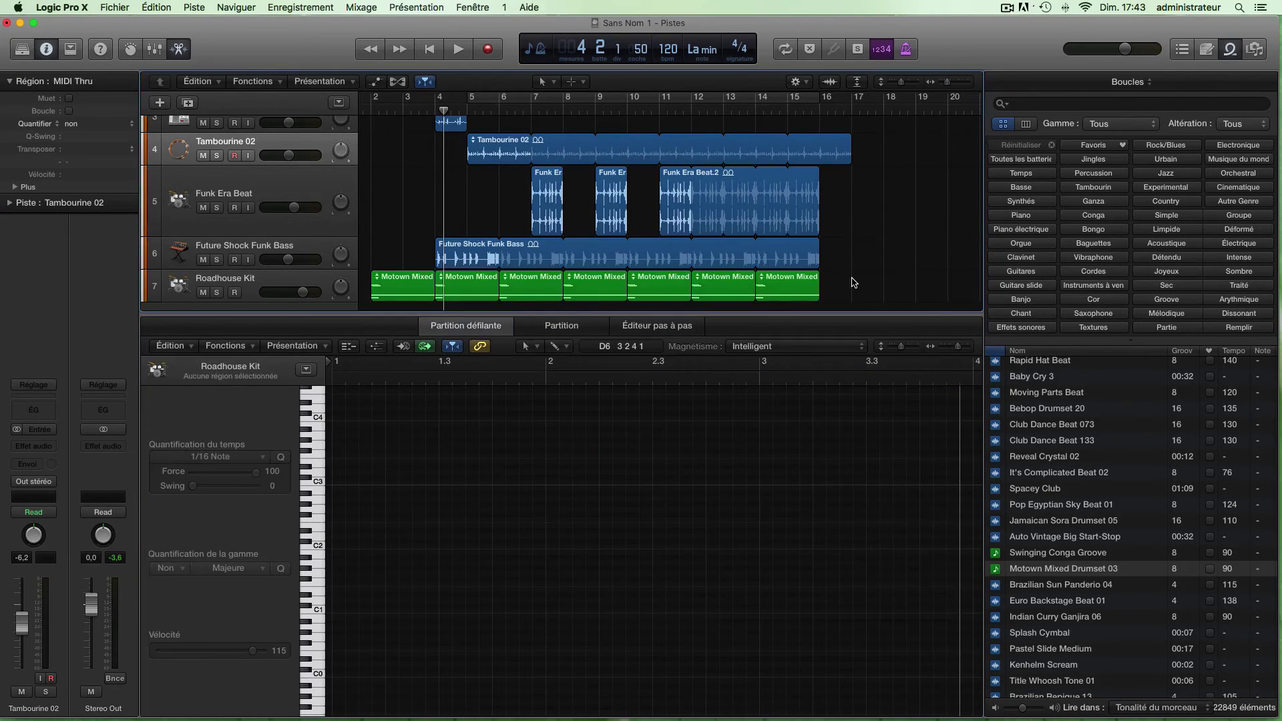
Lower the highest note of the bar 2 Motown region to F#3, play it, and select the bar 6 region to compare
{"action": "left_click", "coordinate": [485, 292]}
{"action": "left_click", "coordinate": [412, 291]}
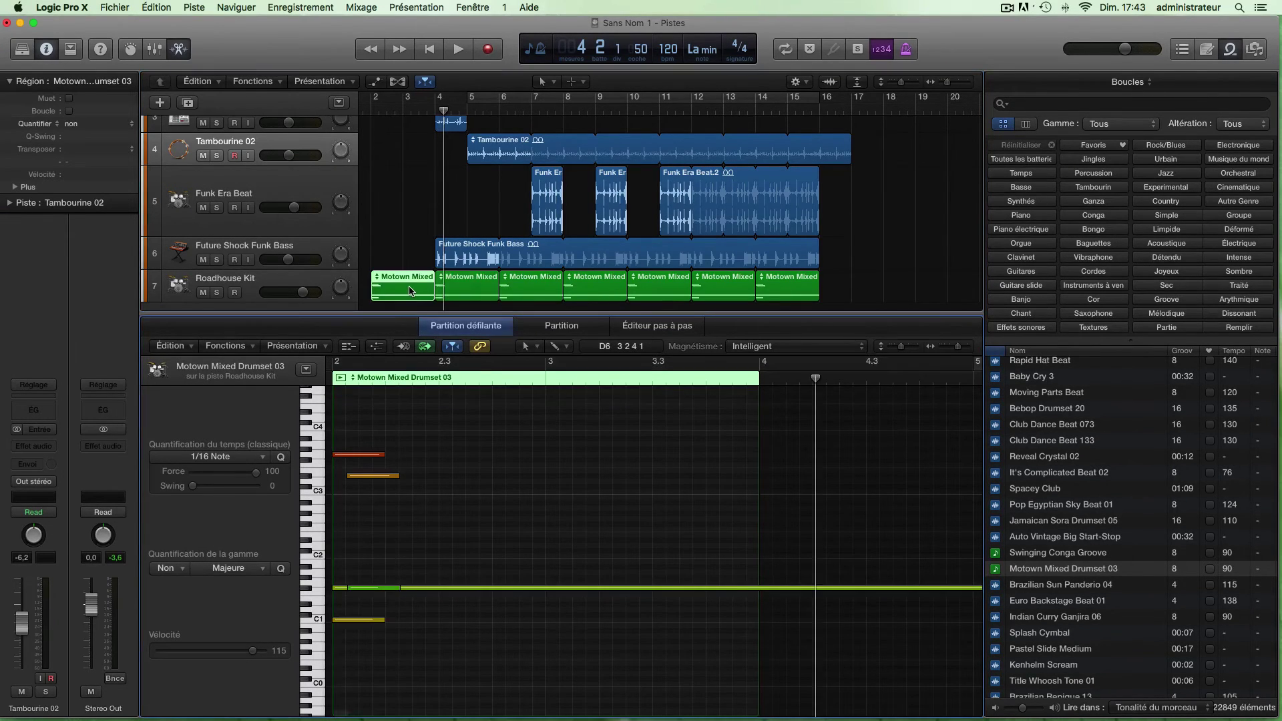
{"action": "left_click_drag", "start_coordinate": [367, 455], "coordinate": [367, 462]}
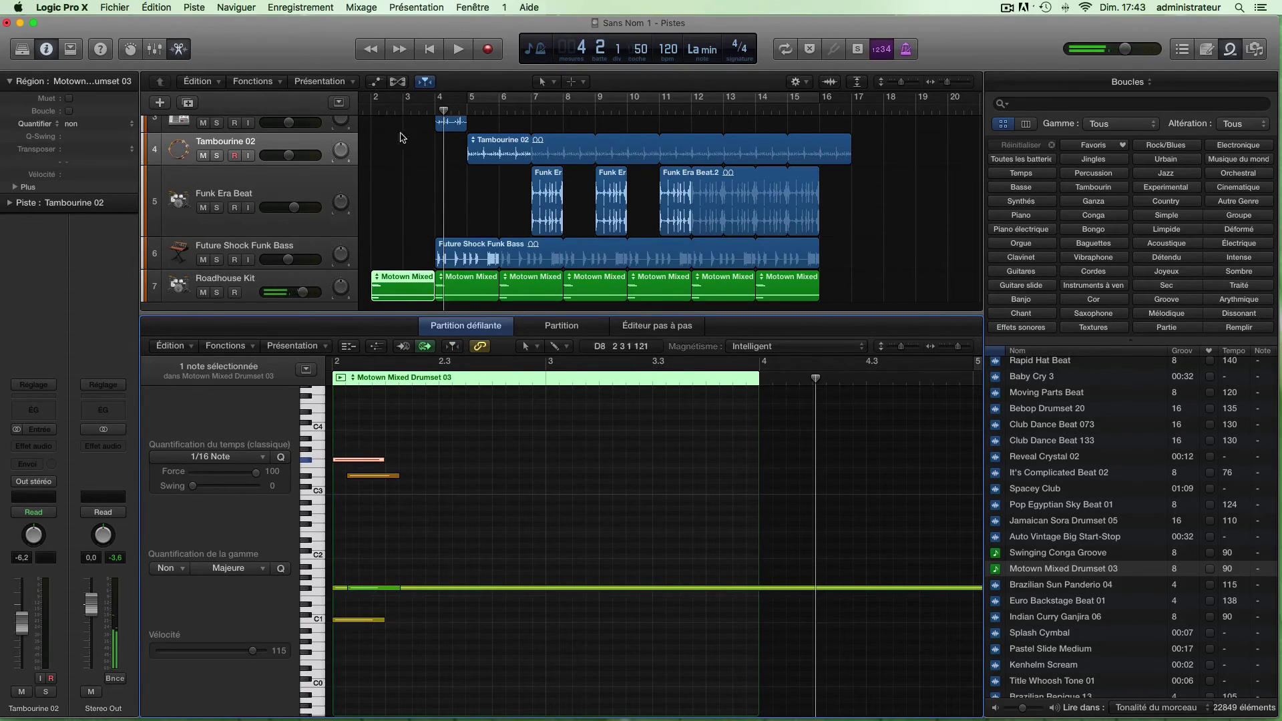
{"action": "key", "text": "shift+space"}
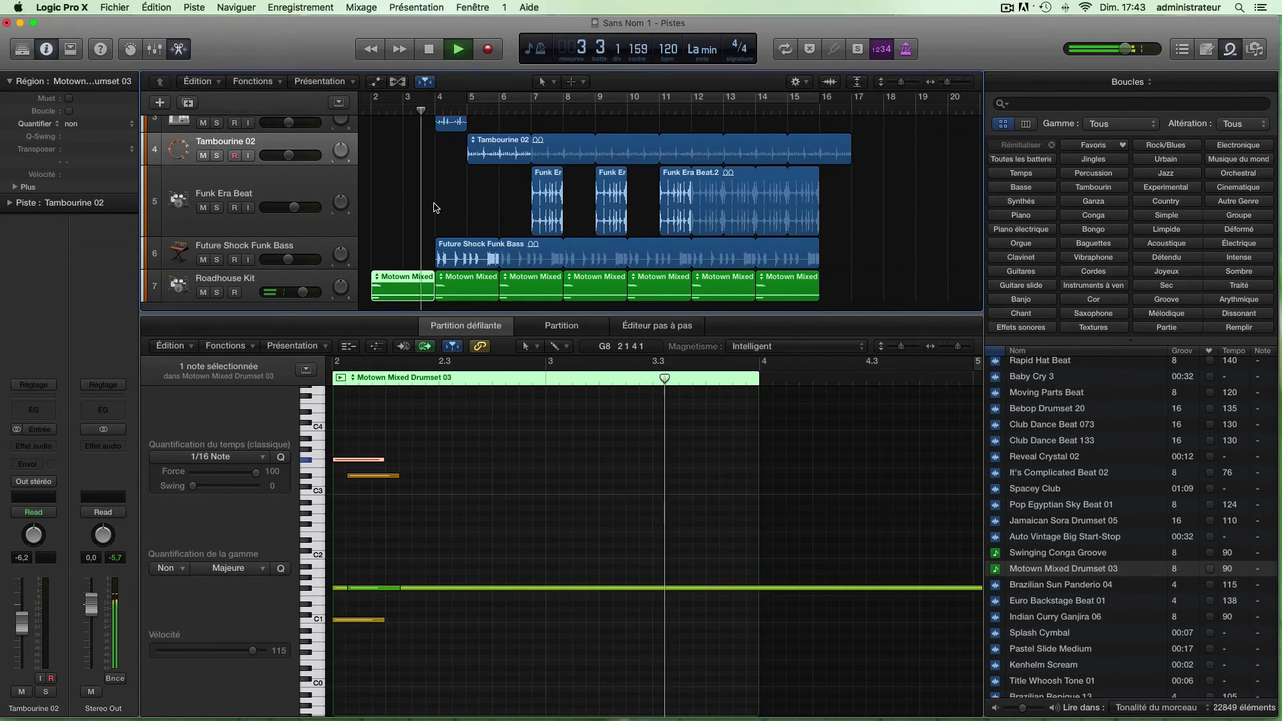
{"action": "key", "text": "space"}
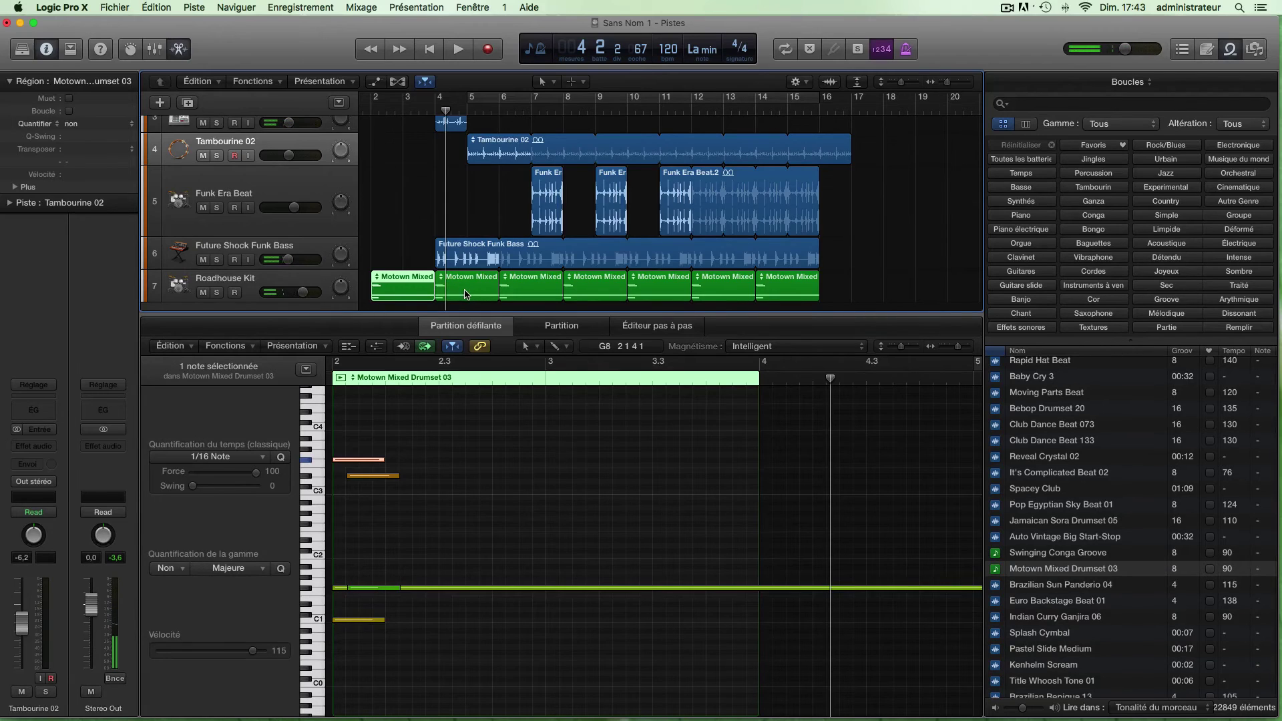
{"action": "left_click", "coordinate": [527, 294]}
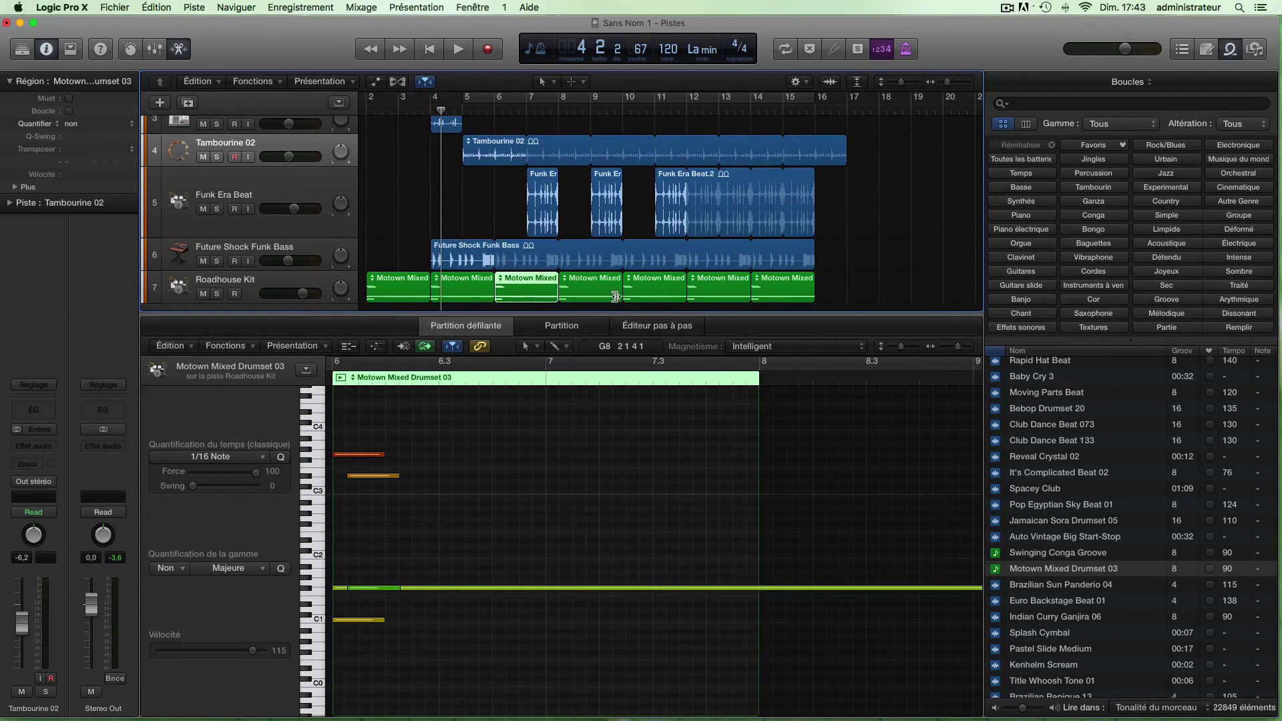
{"action": "scroll", "coordinate": [568, 290], "scroll_direction": "right", "scroll_amount": 1}
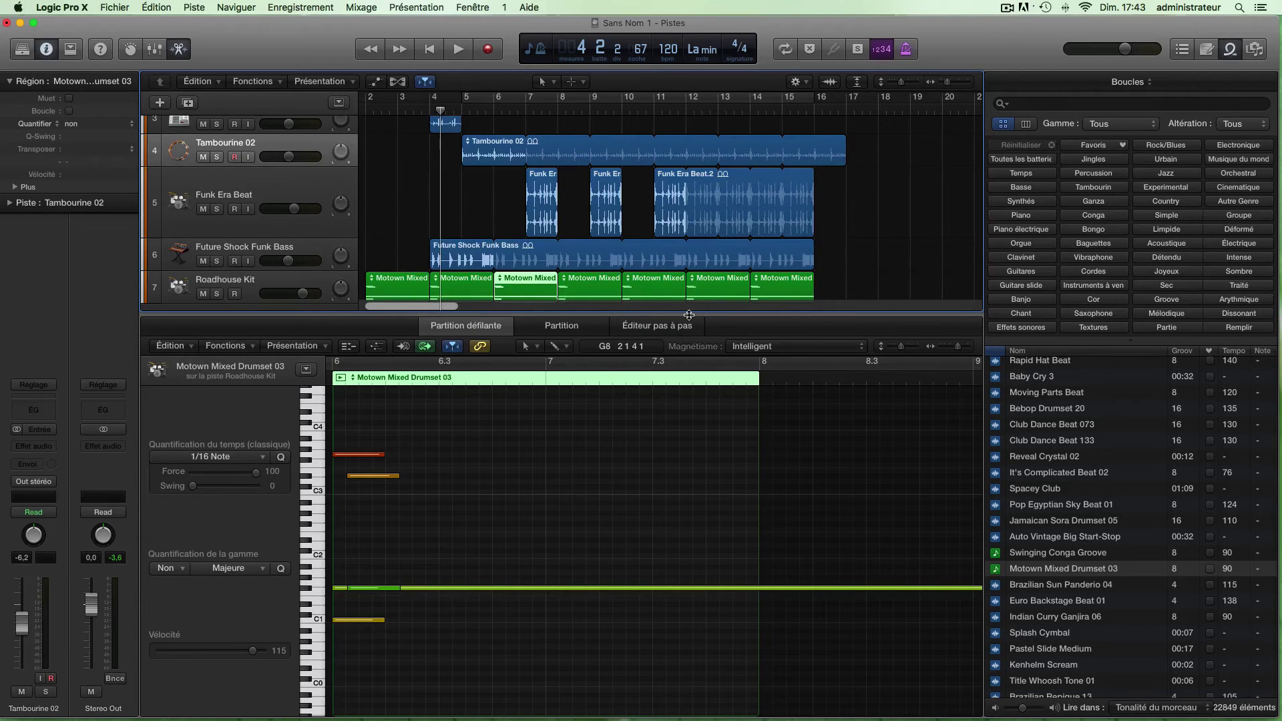
Close the Piano Roll and delete all Motown Mixed Drumset 03 regions on the Roadhouse Kit track
{"action": "key", "text": "e"}
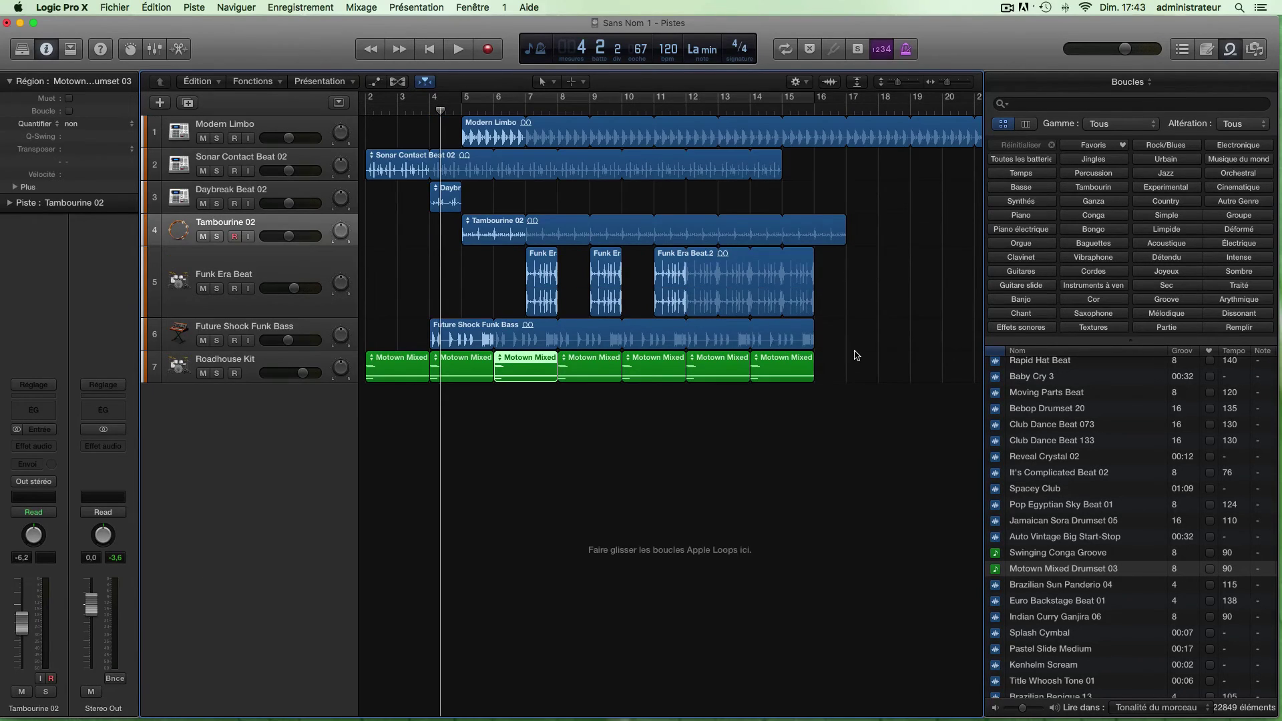
{"action": "left_click_drag", "start_coordinate": [853, 356], "coordinate": [387, 382]}
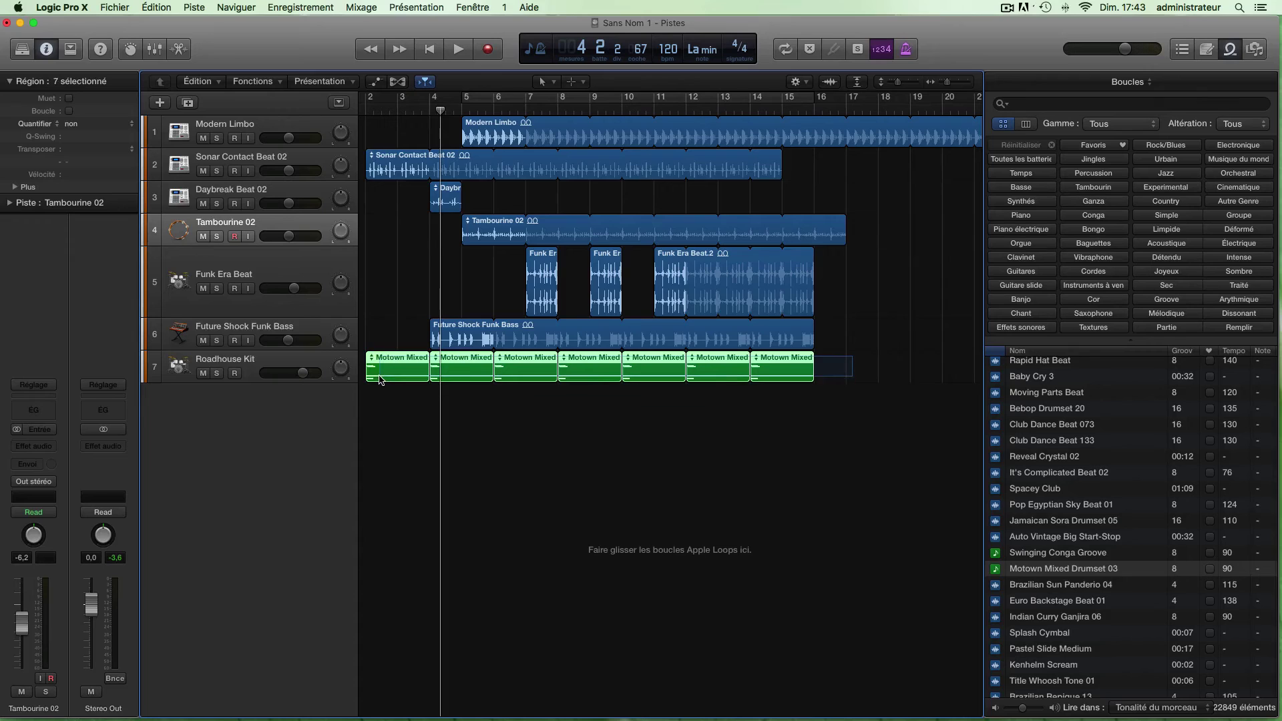
{"action": "key", "text": "BackSpace"}
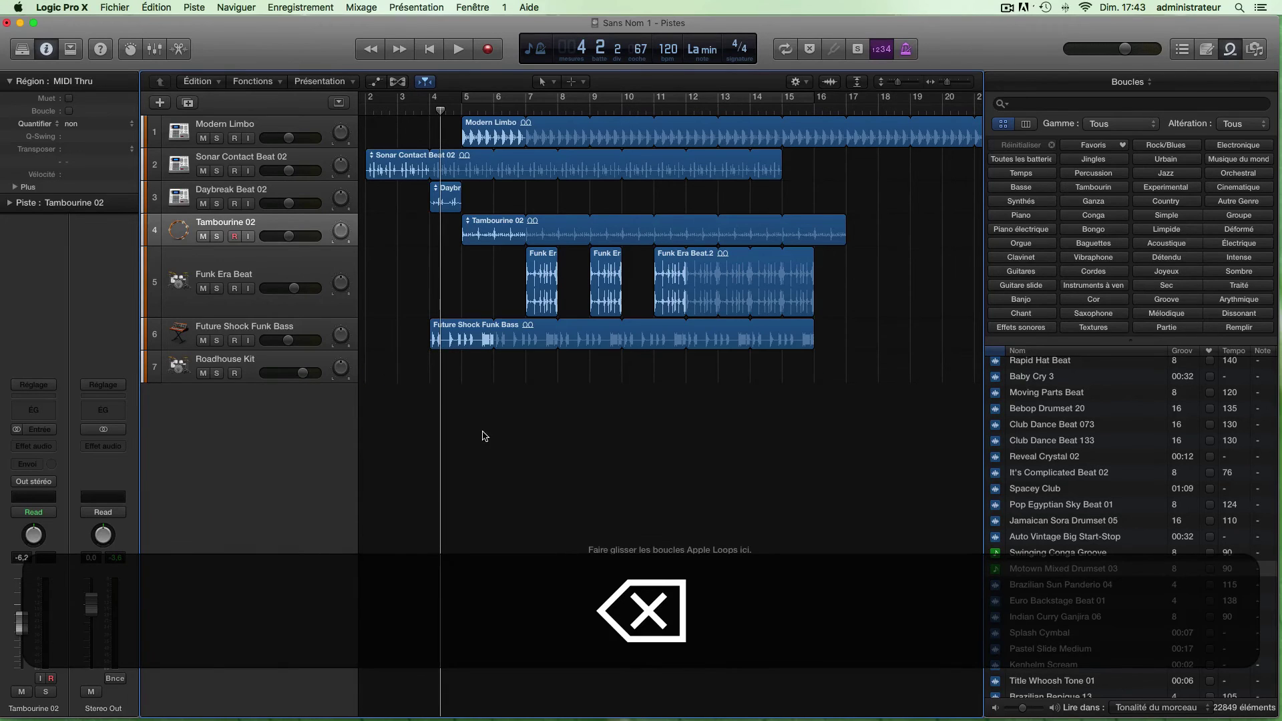
Convert the looped Future Shock Funk Bass region on track 6 into separate regions
{"action": "left_click", "coordinate": [723, 321]}
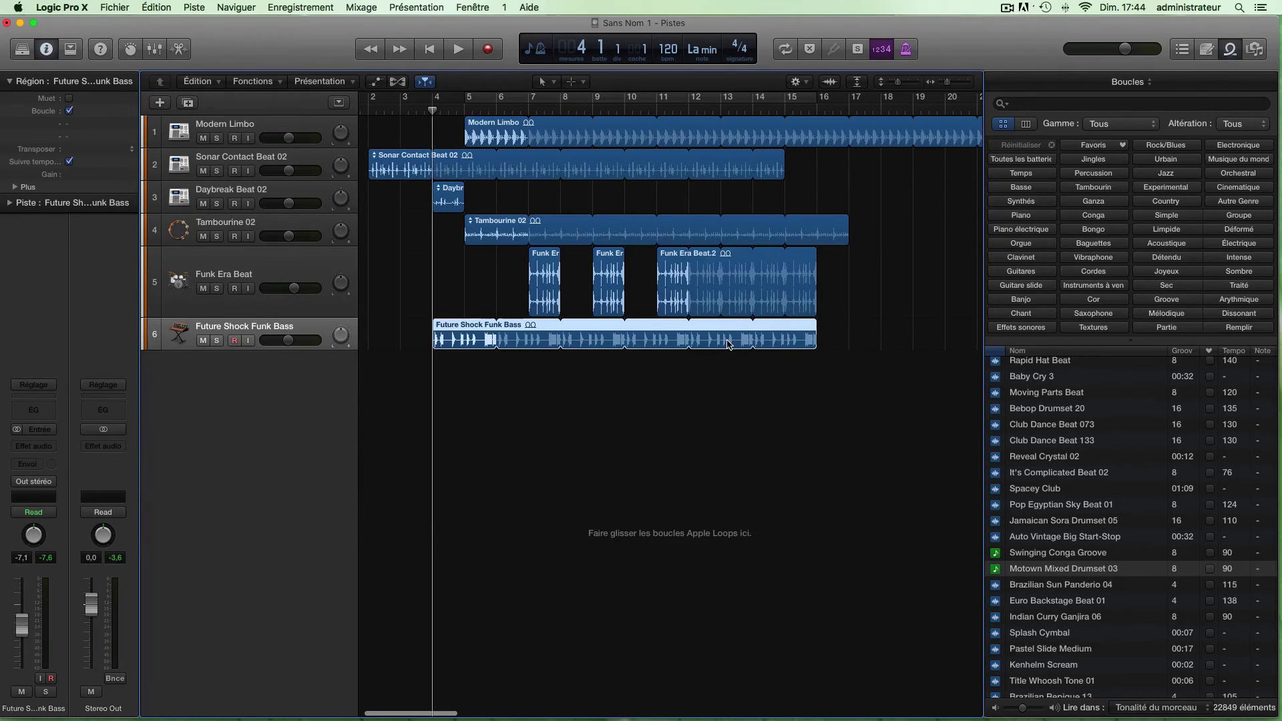
{"action": "right_click", "coordinate": [728, 344]}
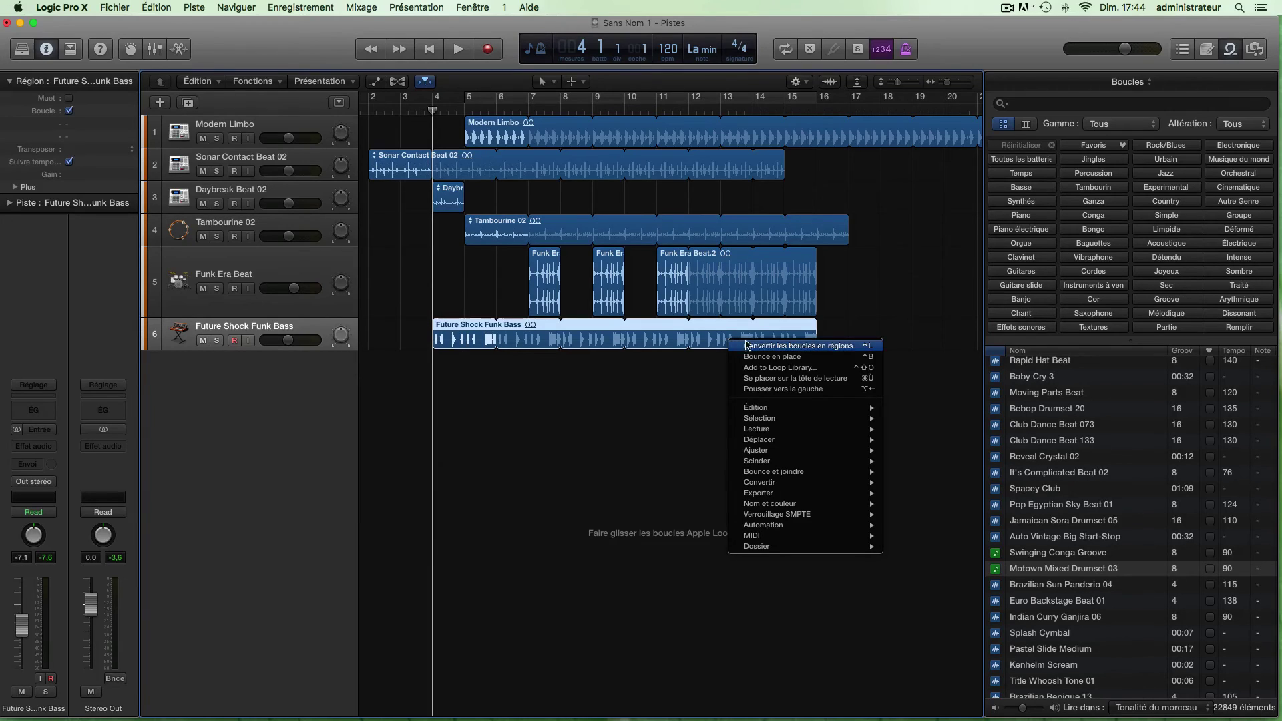
{"action": "left_click", "coordinate": [773, 347]}
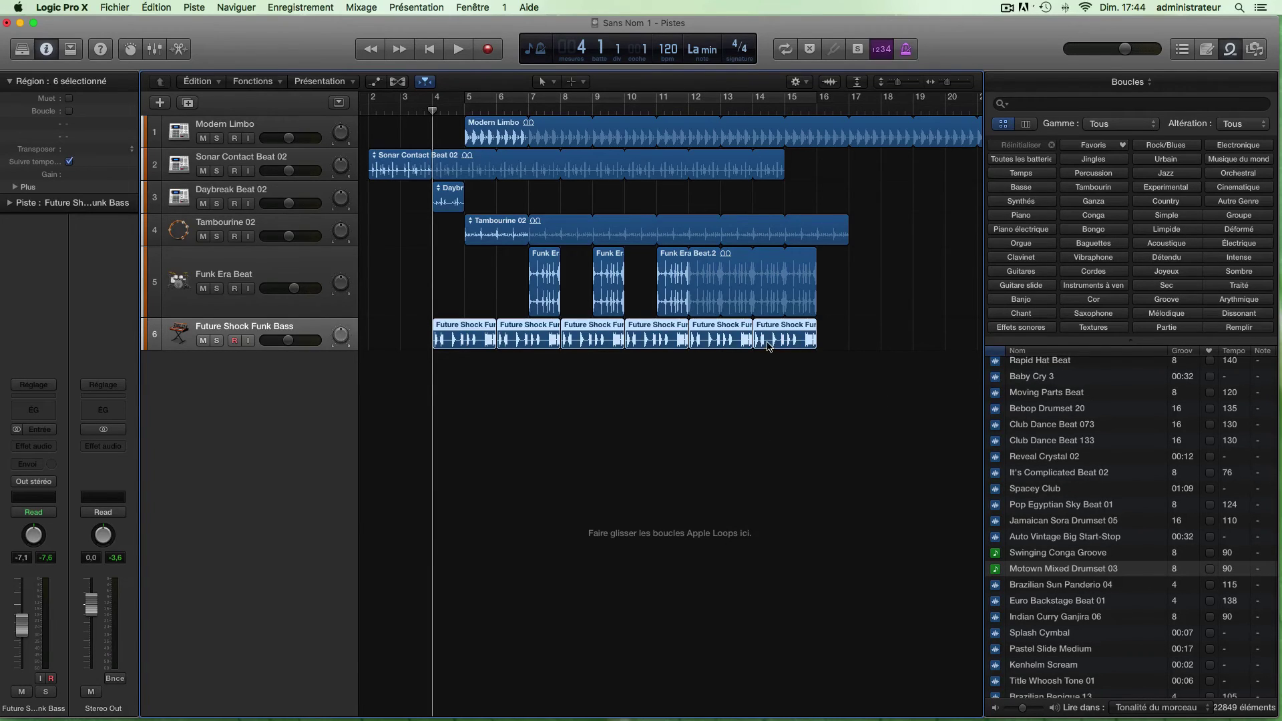
Place the playhead at bar 13 and assign the Scissors tool as the secondary tool
{"action": "left_click", "coordinate": [722, 110]}
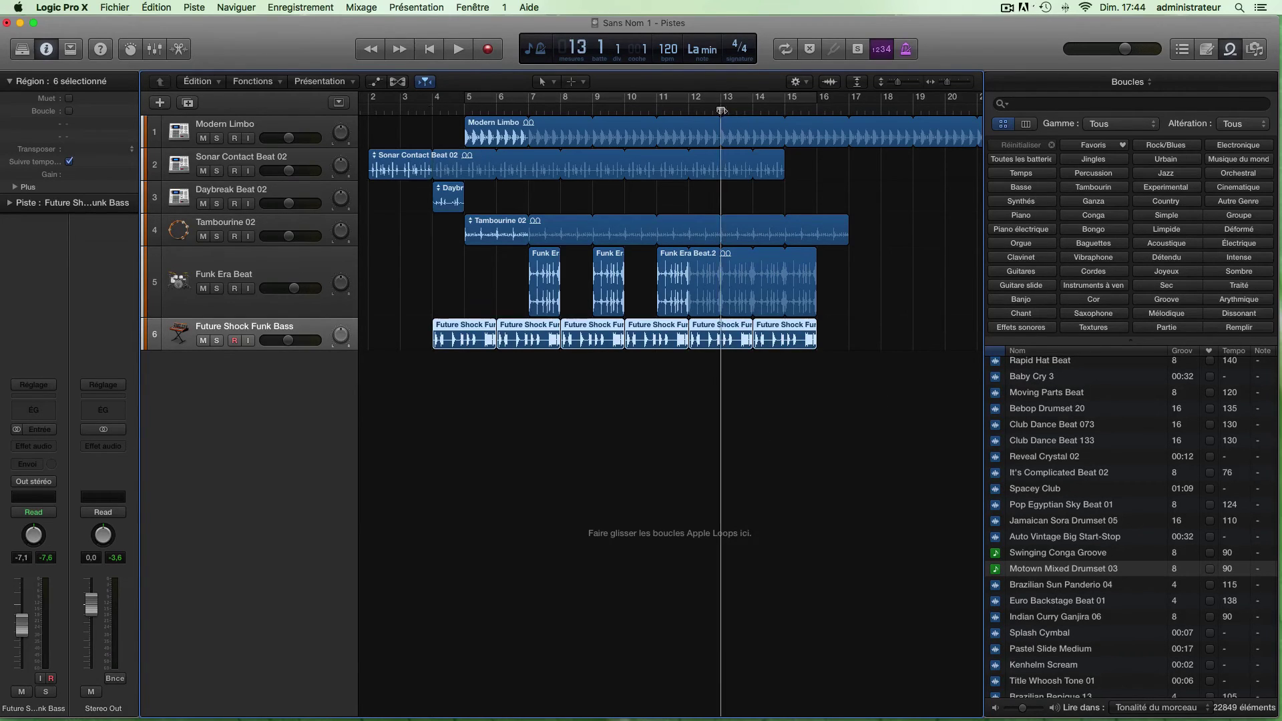
{"action": "scroll", "coordinate": [726, 355], "scroll_direction": "right", "scroll_amount": 1}
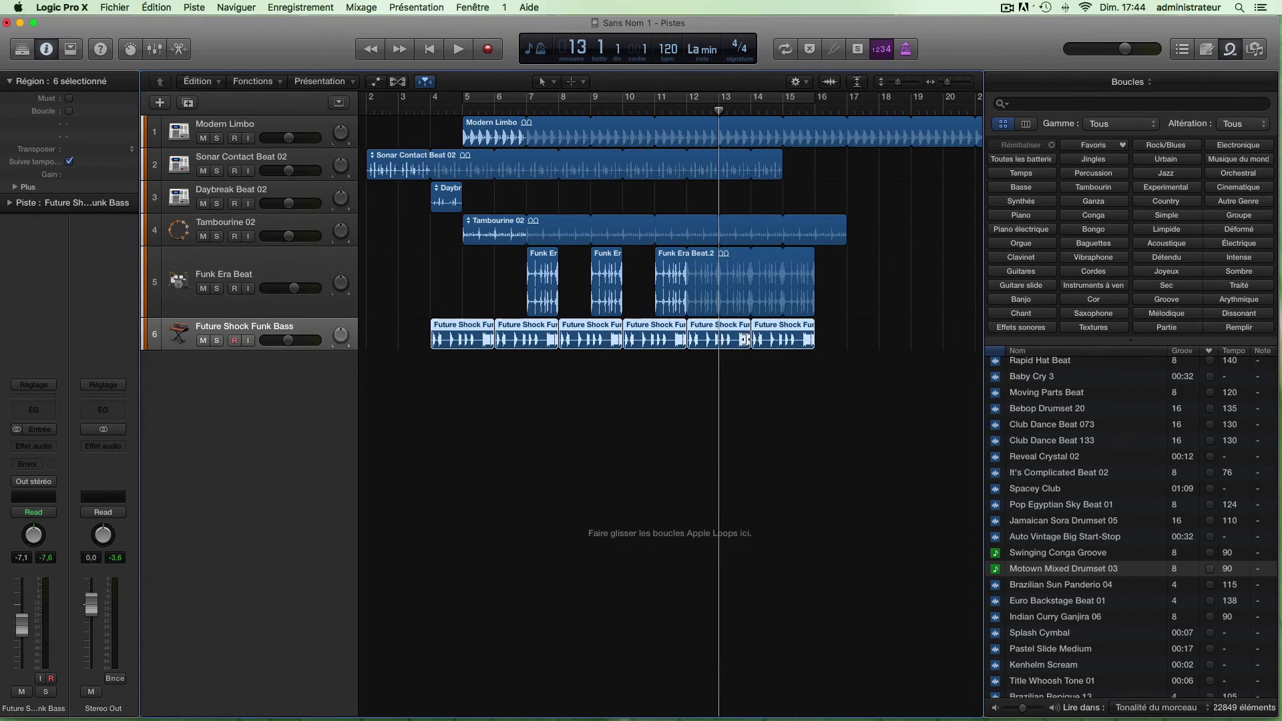
{"action": "scroll", "coordinate": [745, 340], "scroll_direction": "right", "scroll_amount": 1}
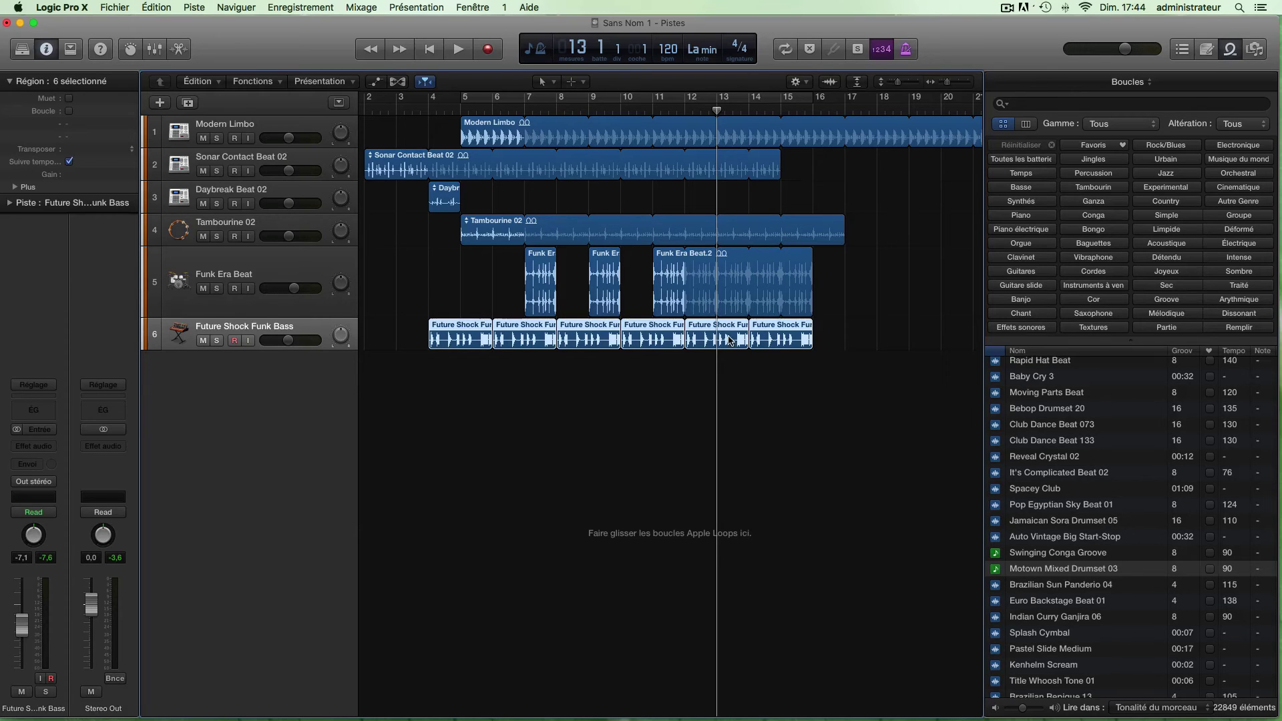
{"action": "left_click", "coordinate": [578, 83]}
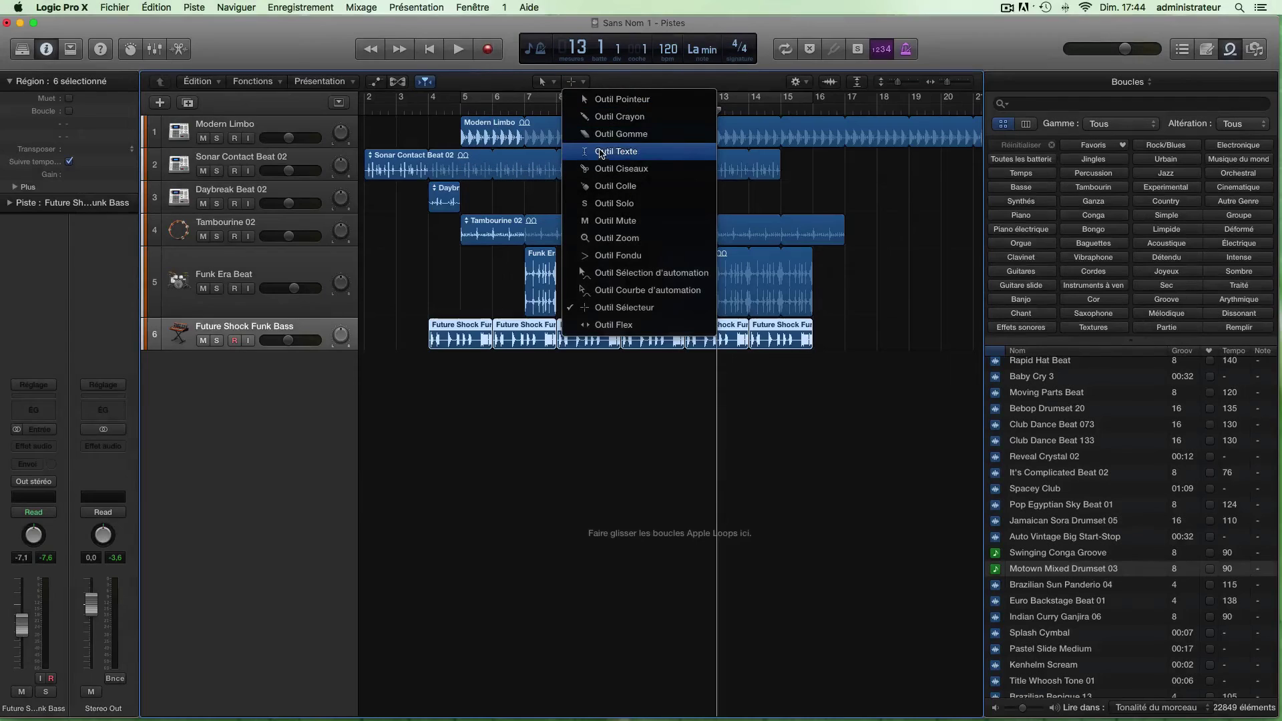
{"action": "left_click", "coordinate": [603, 169]}
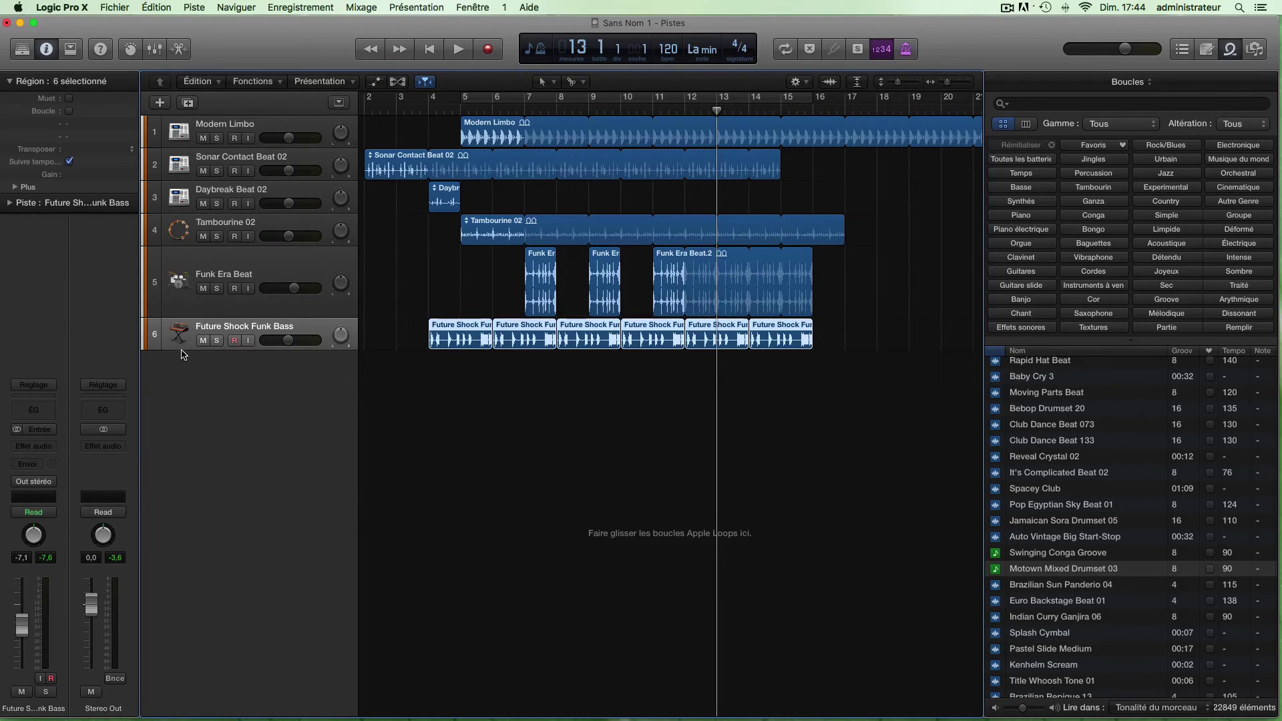
Enlarge the Future Shock Funk Bass track and split its Future Shock Funk Bass.4 region at bar 13
{"action": "left_click_drag", "start_coordinate": [181, 348], "coordinate": [181, 455]}
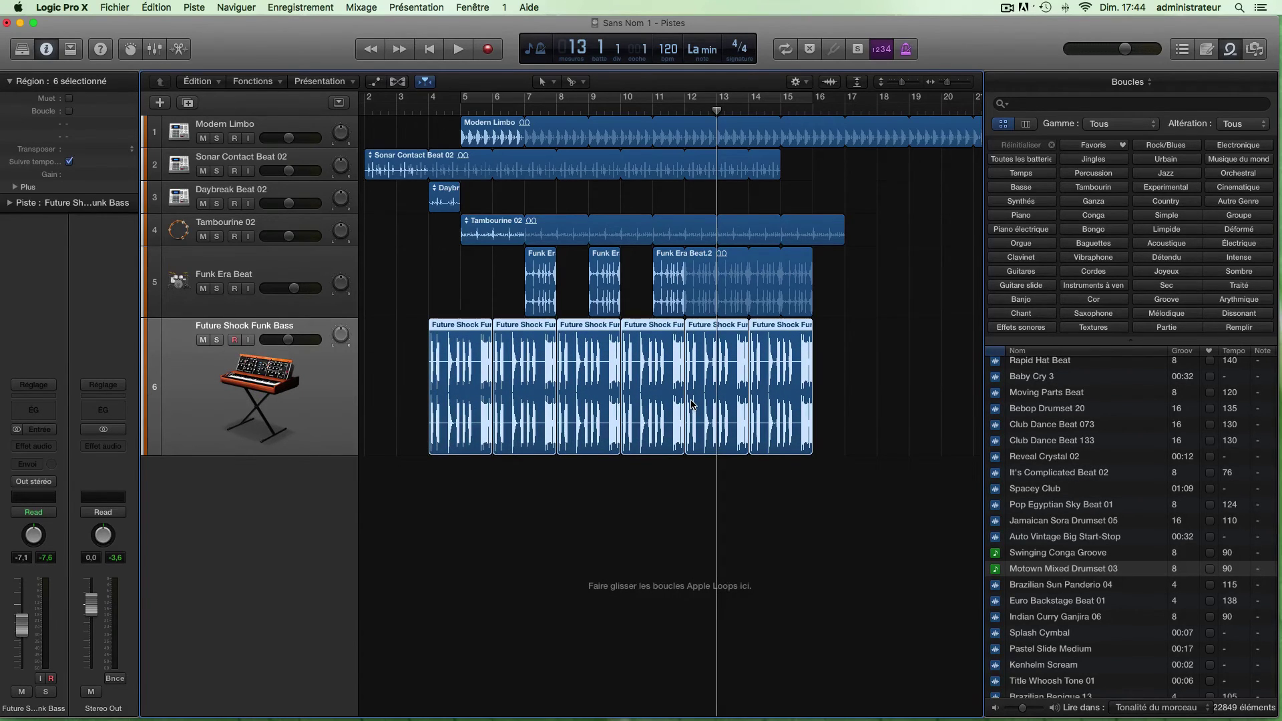
{"action": "scroll", "coordinate": [693, 404], "scroll_direction": "right", "scroll_amount": 1}
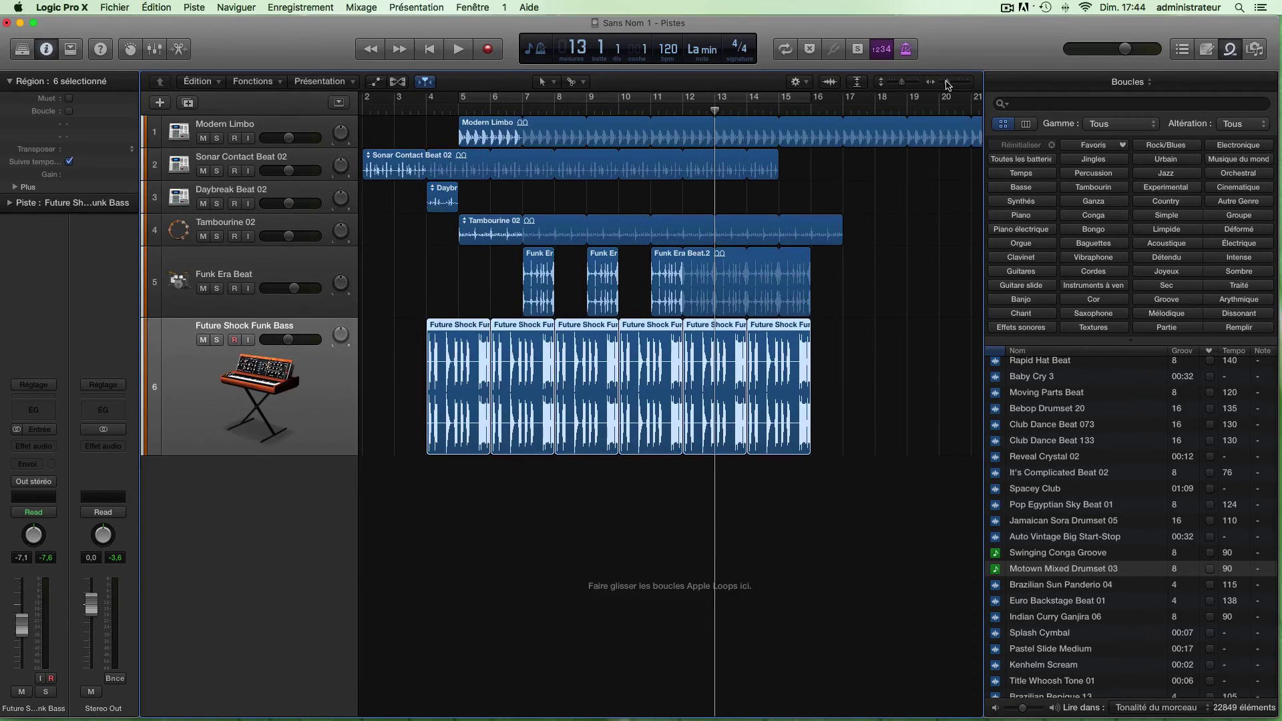
{"action": "left_click_drag", "start_coordinate": [948, 84], "coordinate": [953, 86]}
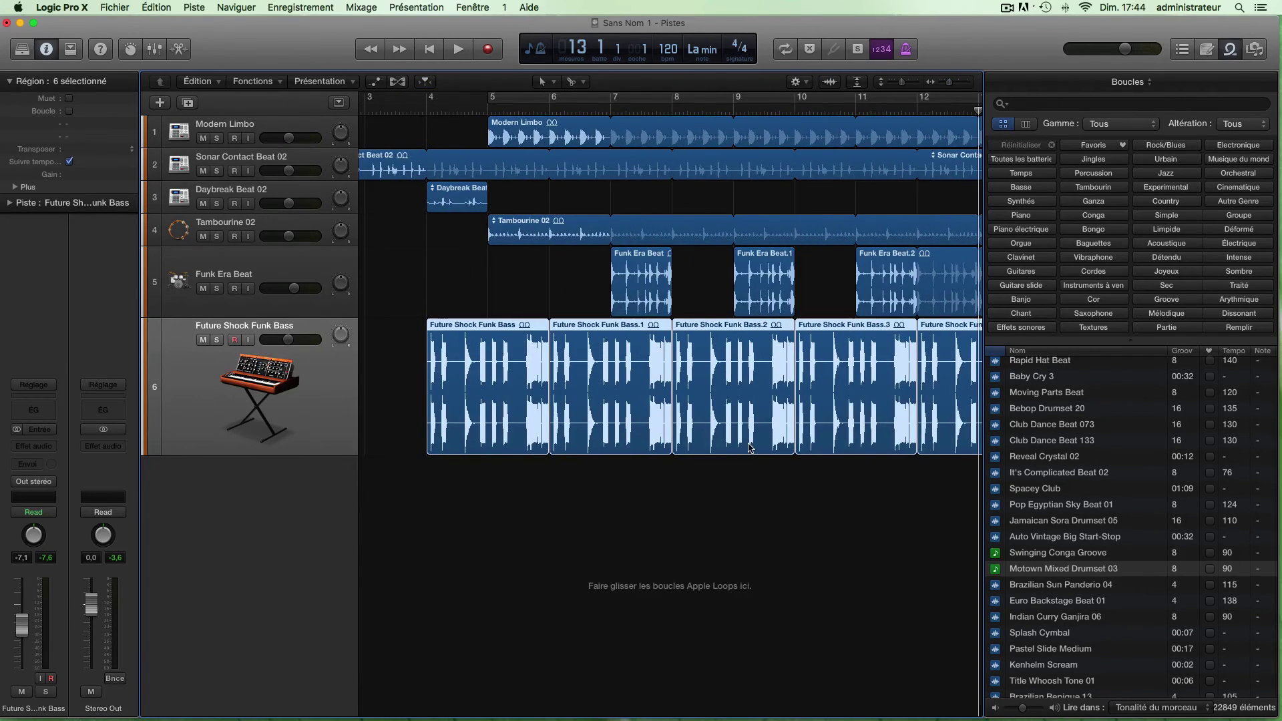
{"action": "scroll", "coordinate": [750, 449], "scroll_direction": "right", "scroll_amount": 5}
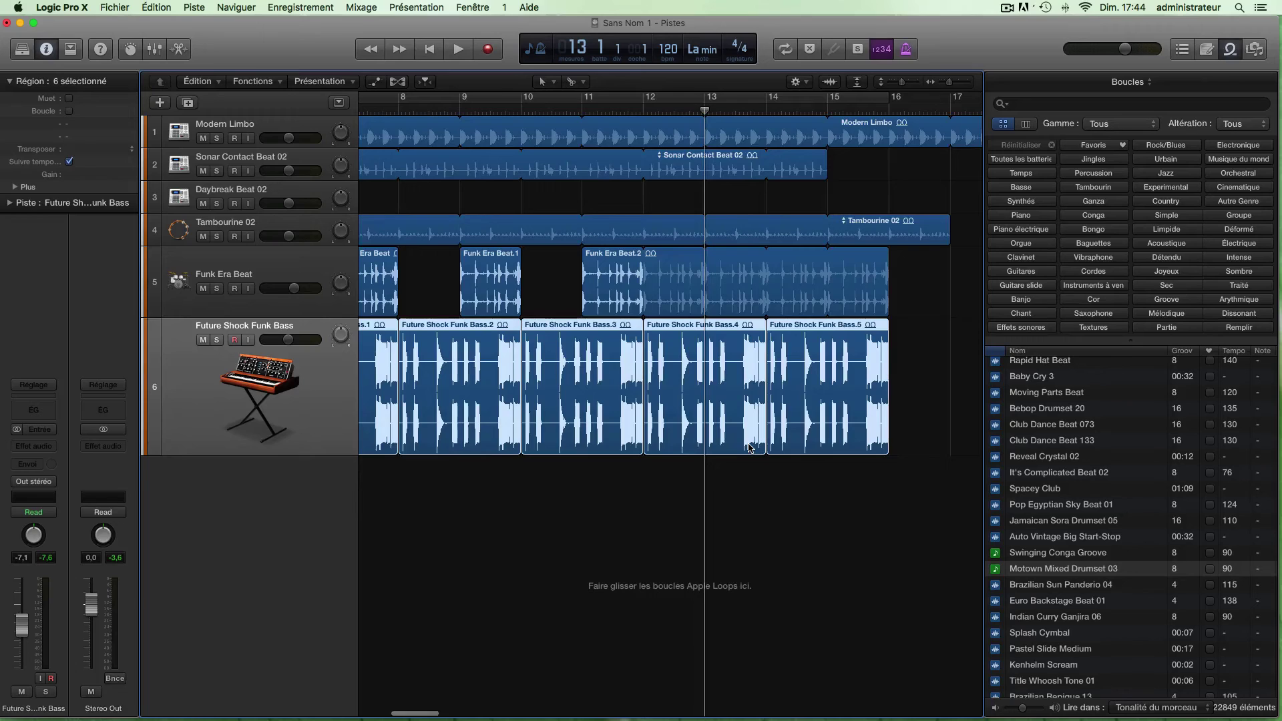
{"action": "left_click", "coordinate": [705, 399]}
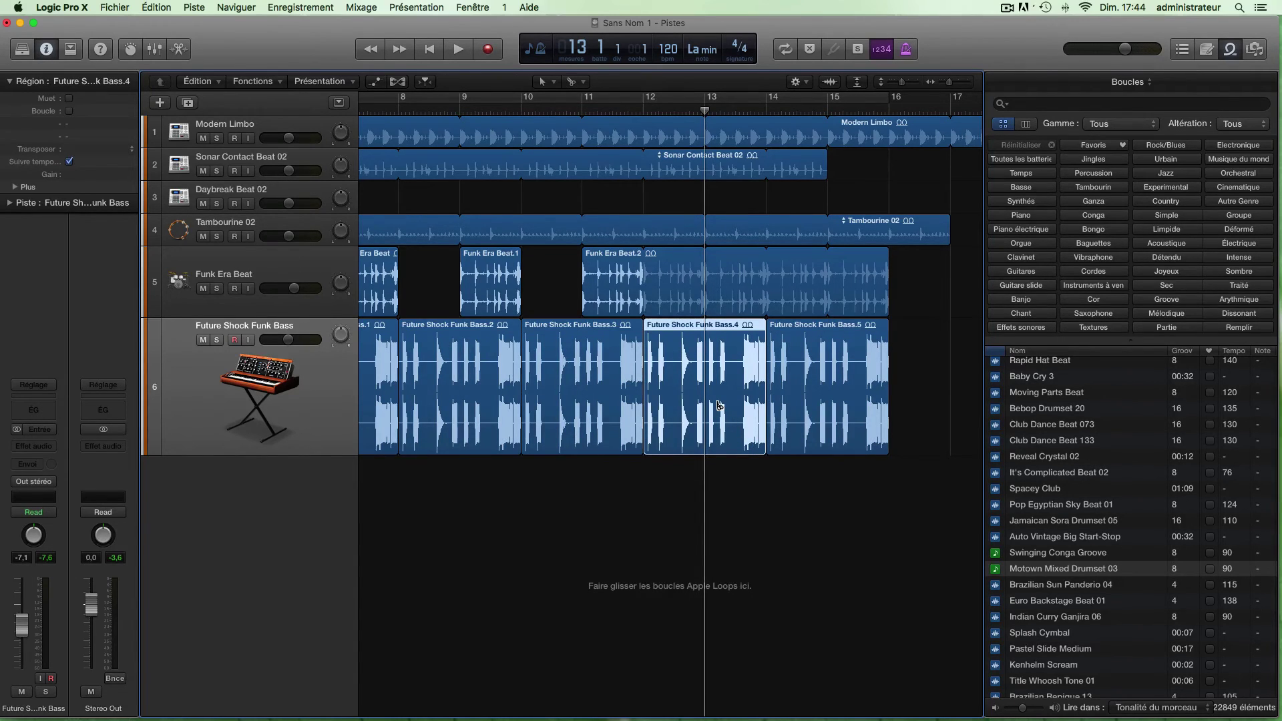
{"action": "scroll", "coordinate": [718, 404], "scroll_direction": "right", "scroll_amount": 1}
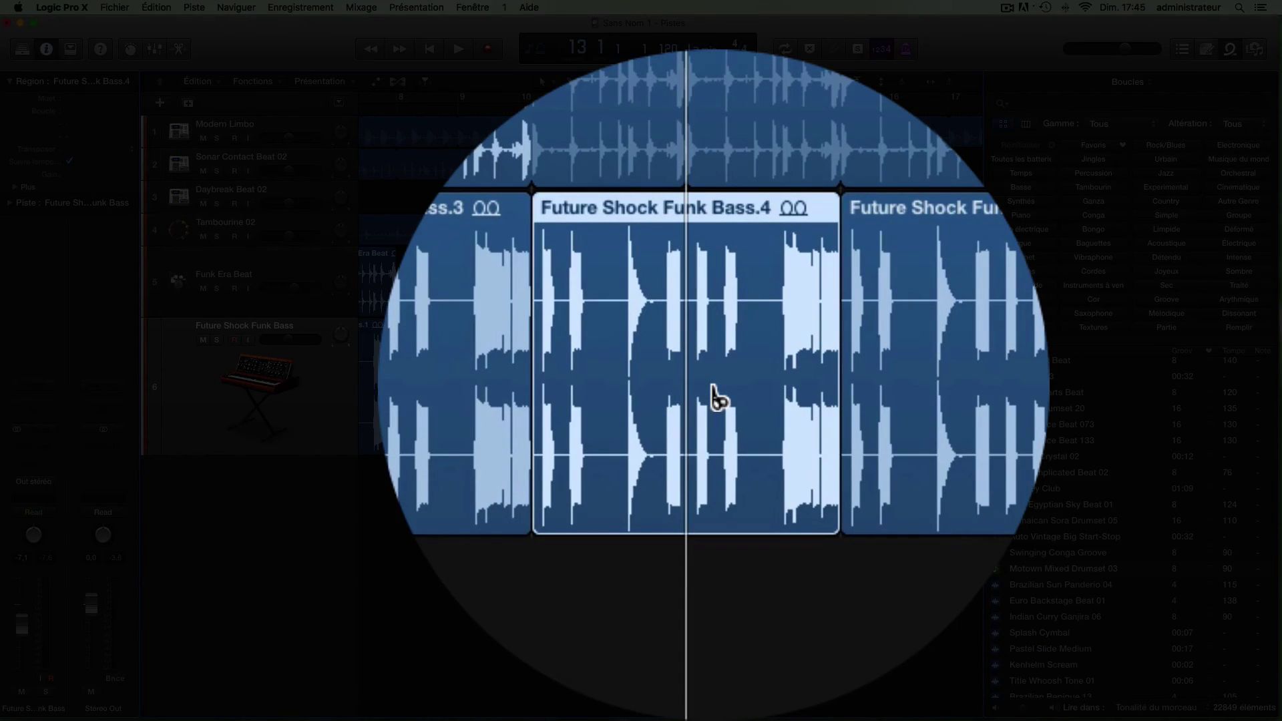
{"action": "scroll", "coordinate": [713, 386], "scroll_direction": "right", "scroll_amount": 1}
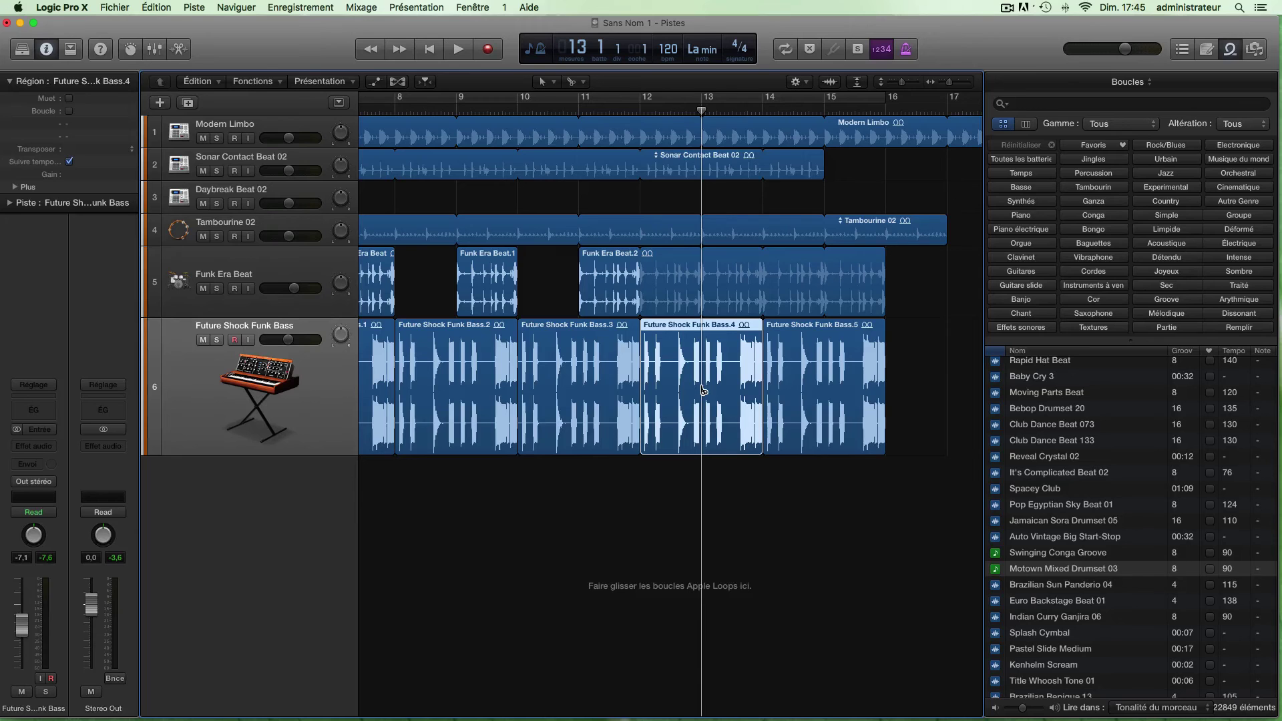
{"action": "left_click", "coordinate": [702, 390]}
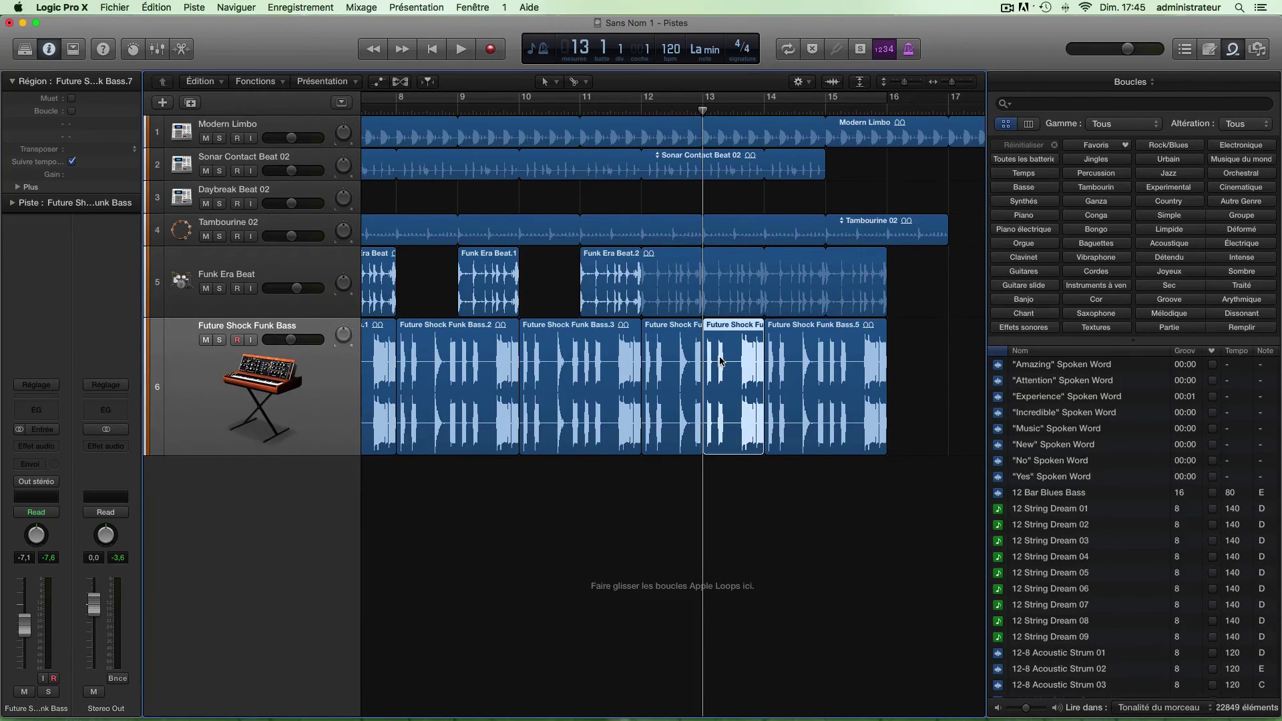
Show the toolbar and colour the bass region from bar 13 to 14 orange with the colour palette
{"action": "scroll", "coordinate": [733, 388], "scroll_direction": "left", "scroll_amount": 1}
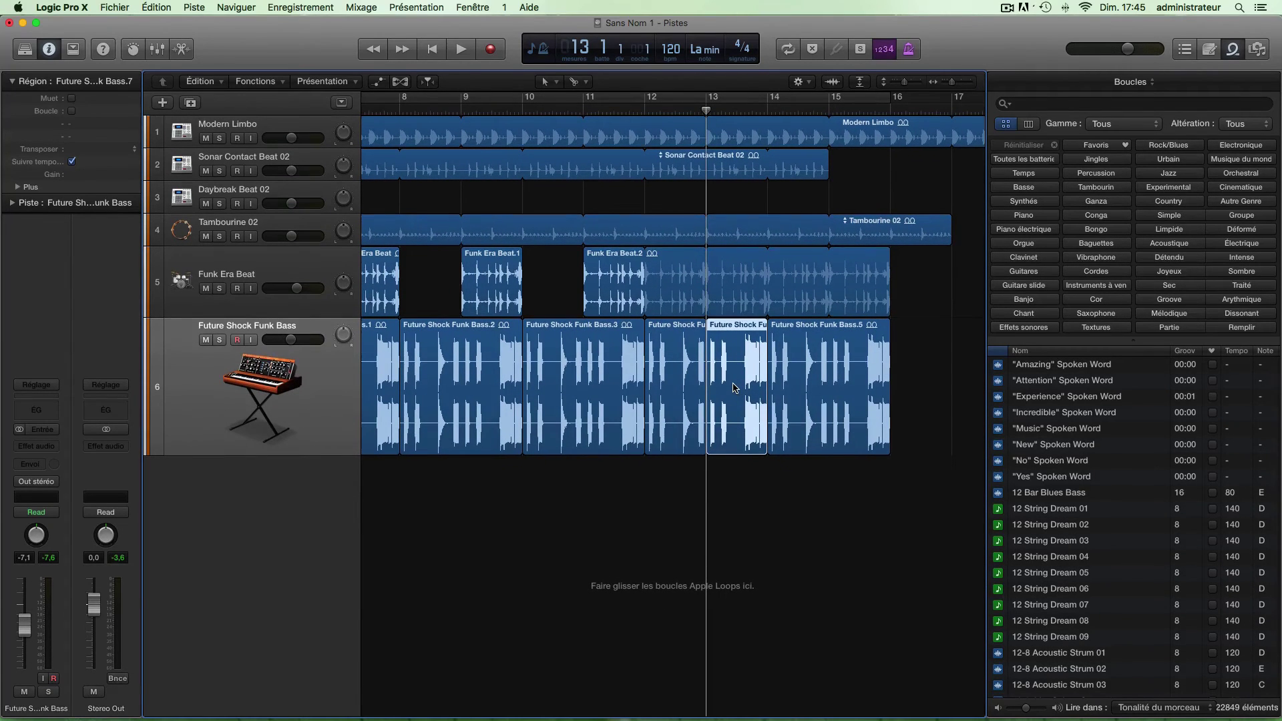
{"action": "scroll", "coordinate": [733, 388], "scroll_direction": "right", "scroll_amount": 3}
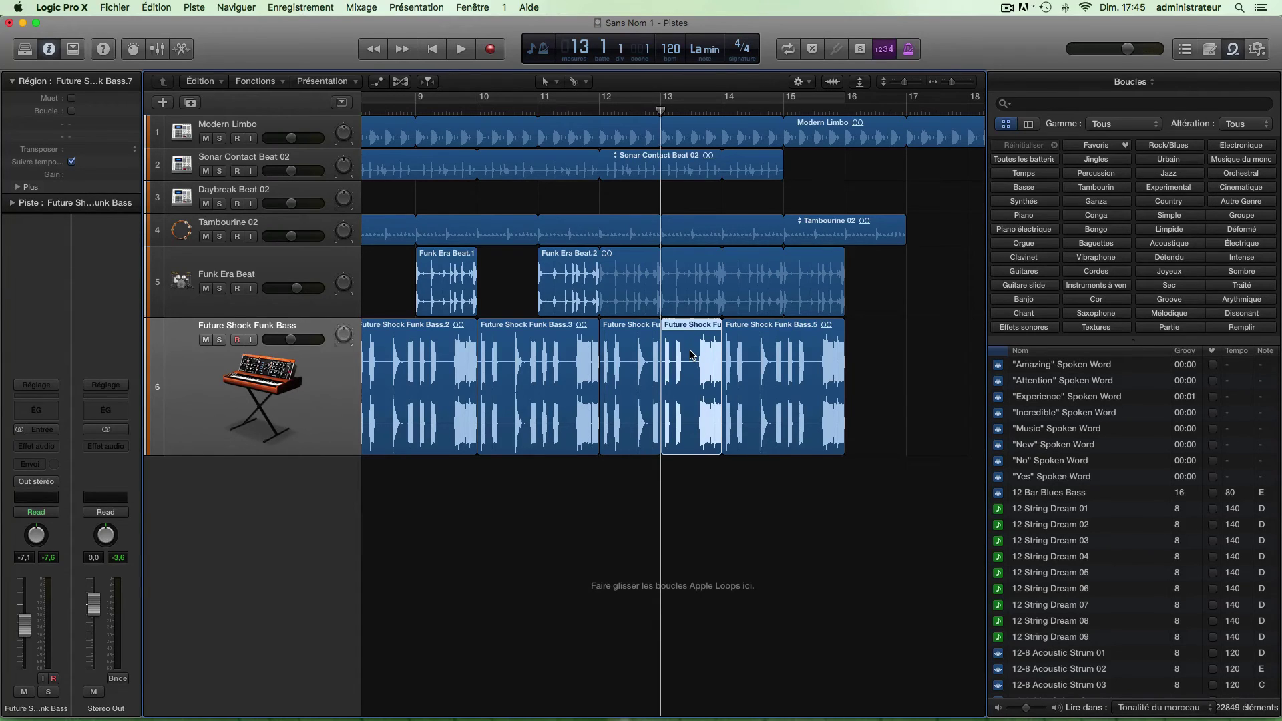
{"action": "scroll", "coordinate": [687, 355], "scroll_direction": "right", "scroll_amount": 1}
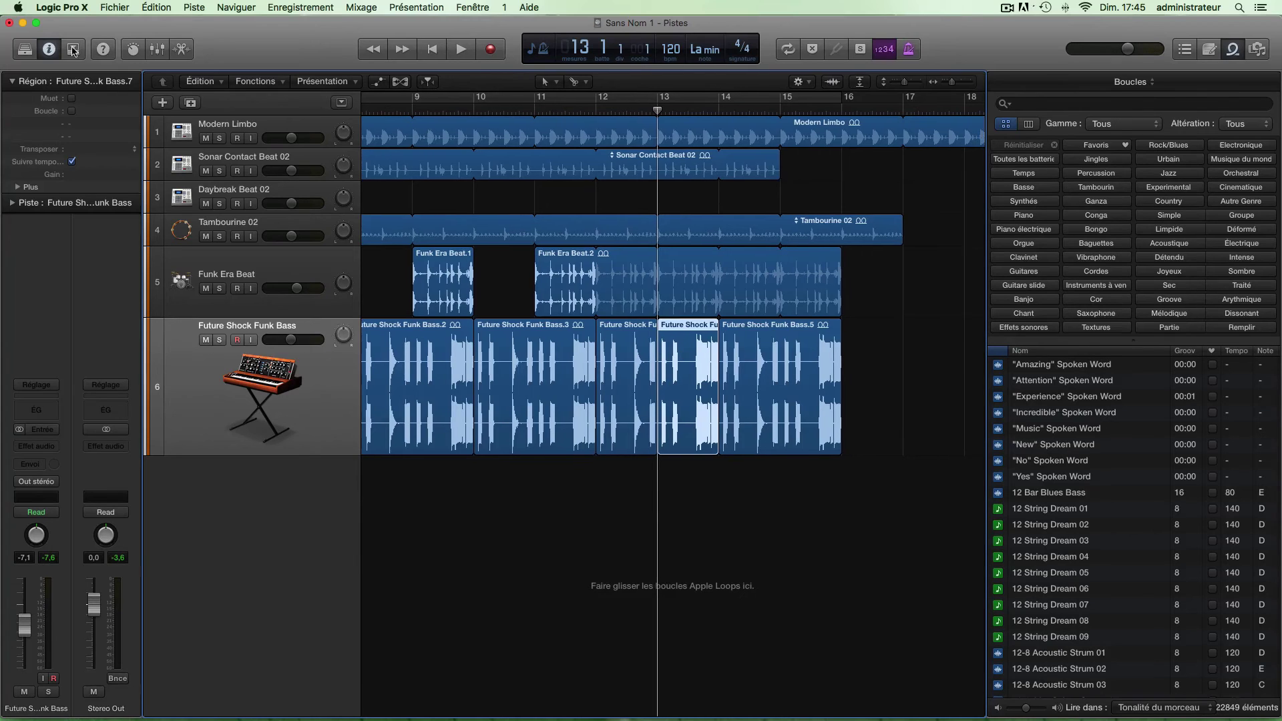
{"action": "left_click", "coordinate": [73, 50]}
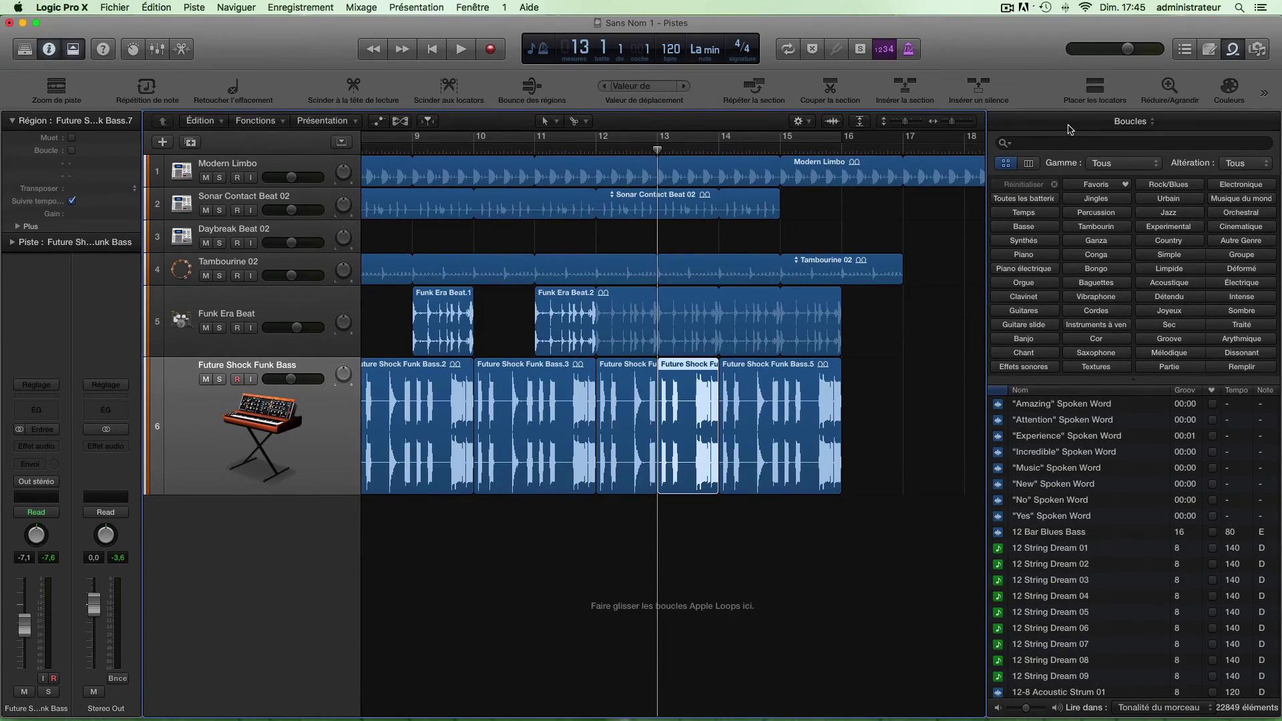
{"action": "left_click", "coordinate": [1234, 89]}
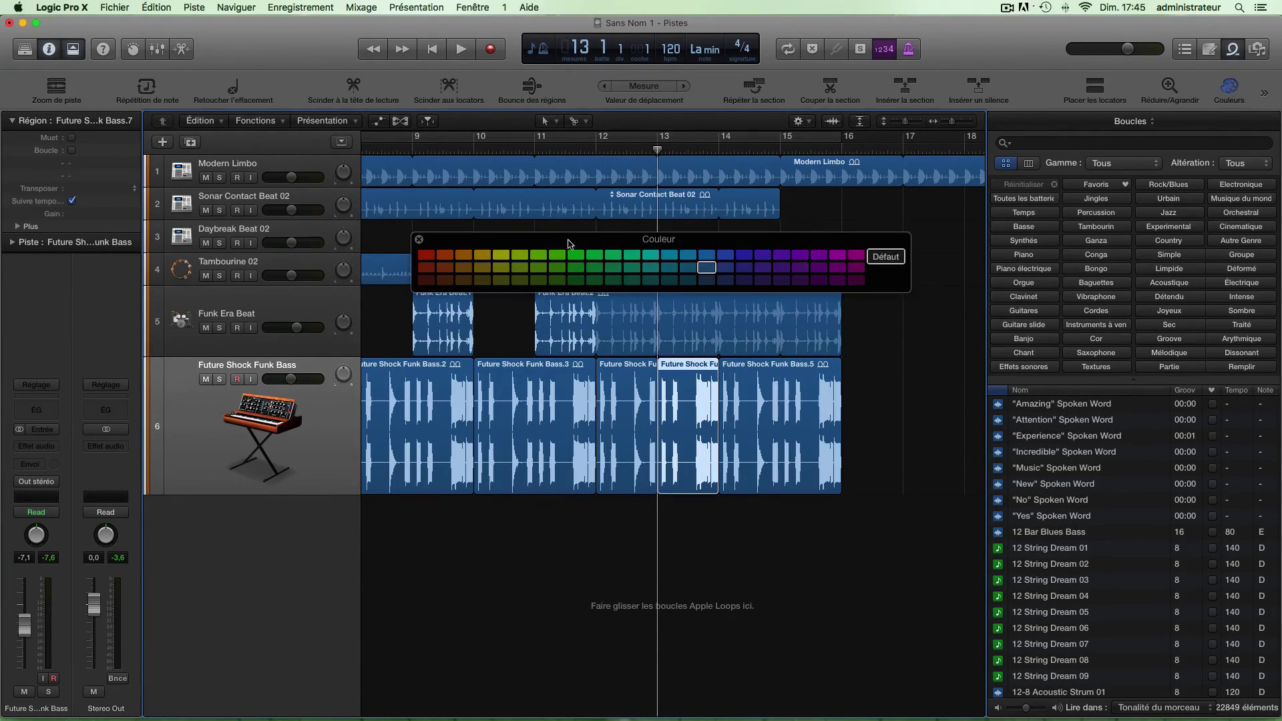
{"action": "scroll", "coordinate": [470, 294], "scroll_direction": "right", "scroll_amount": 2}
{"action": "left_click", "coordinate": [464, 268]}
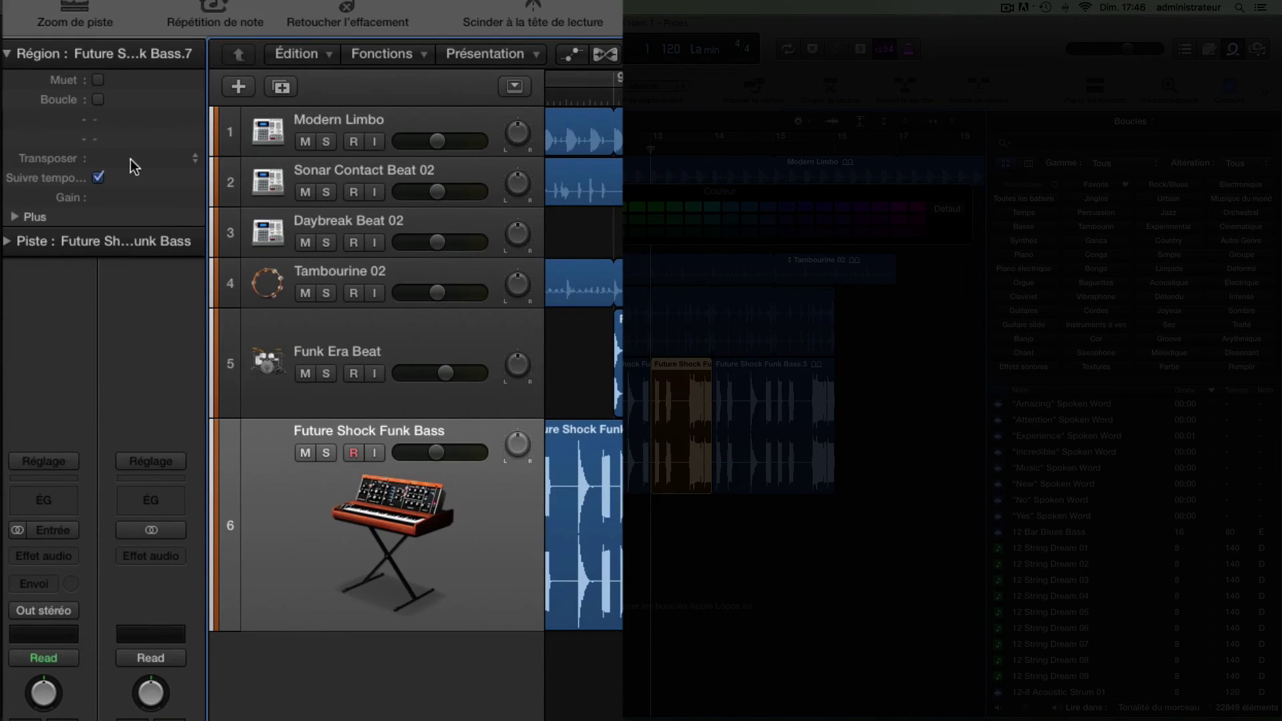
Set the transposition of the orange bass region to +5
{"action": "mouse_move", "coordinate": [127, 159]}
{"action": "left_click", "coordinate": [194, 160]}
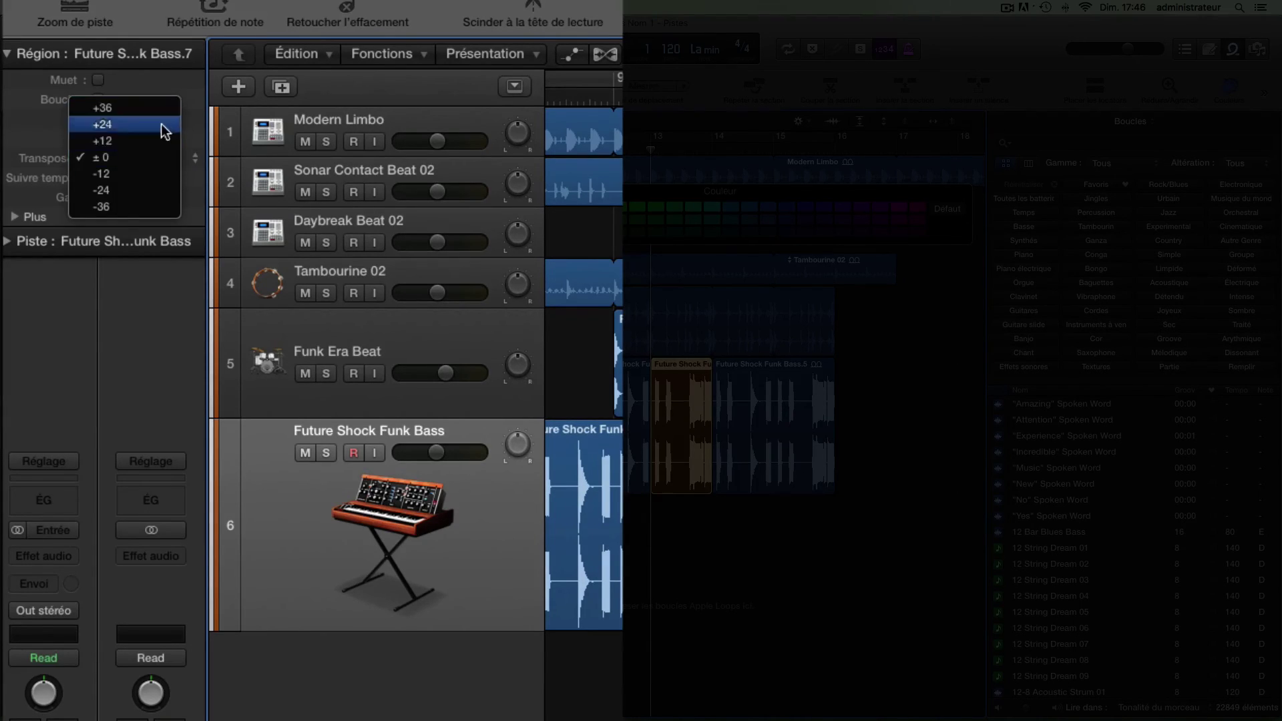
{"action": "left_click", "coordinate": [158, 158]}
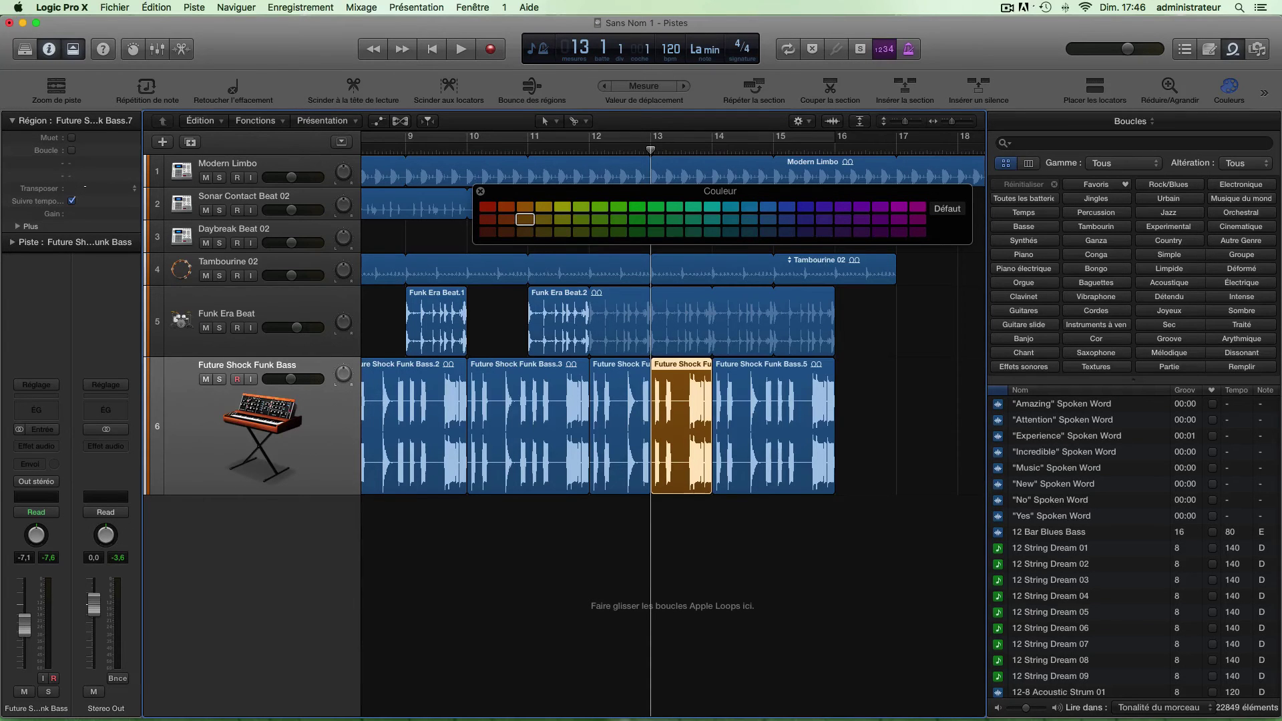
{"action": "double_click", "coordinate": [79, 192]}
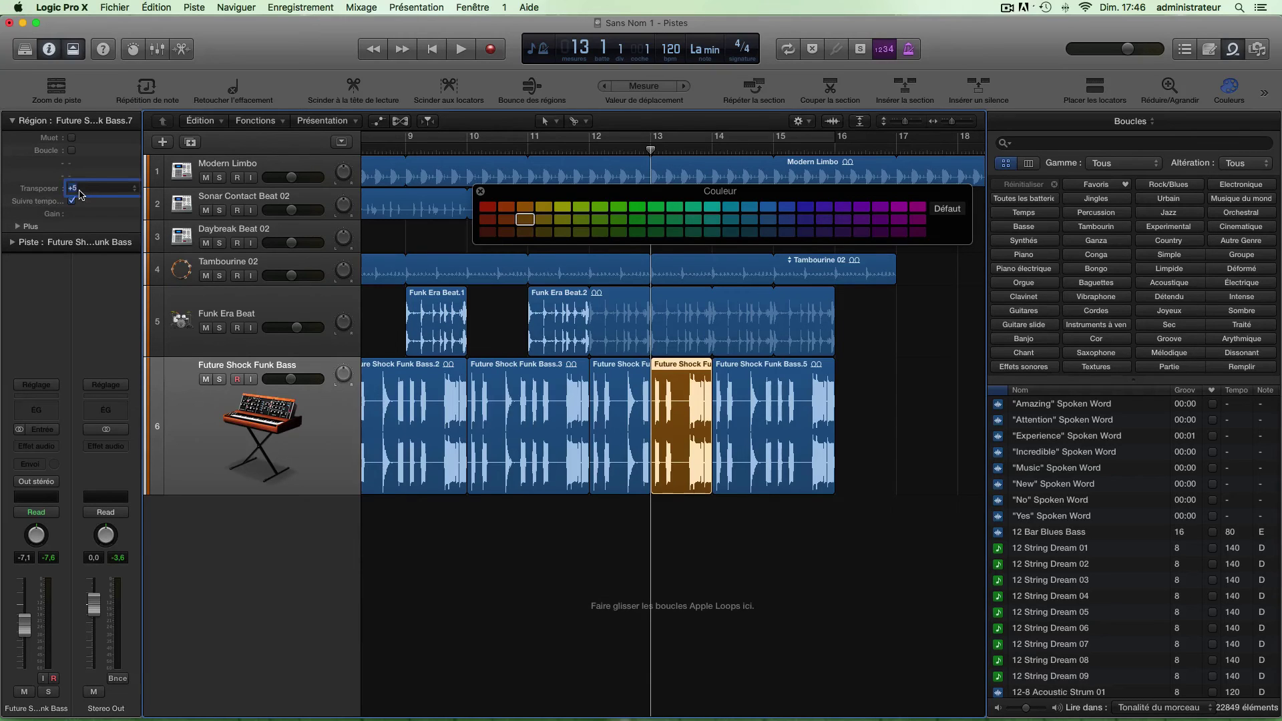
{"action": "type", "text": "5"}
{"action": "key", "text": "Return"}
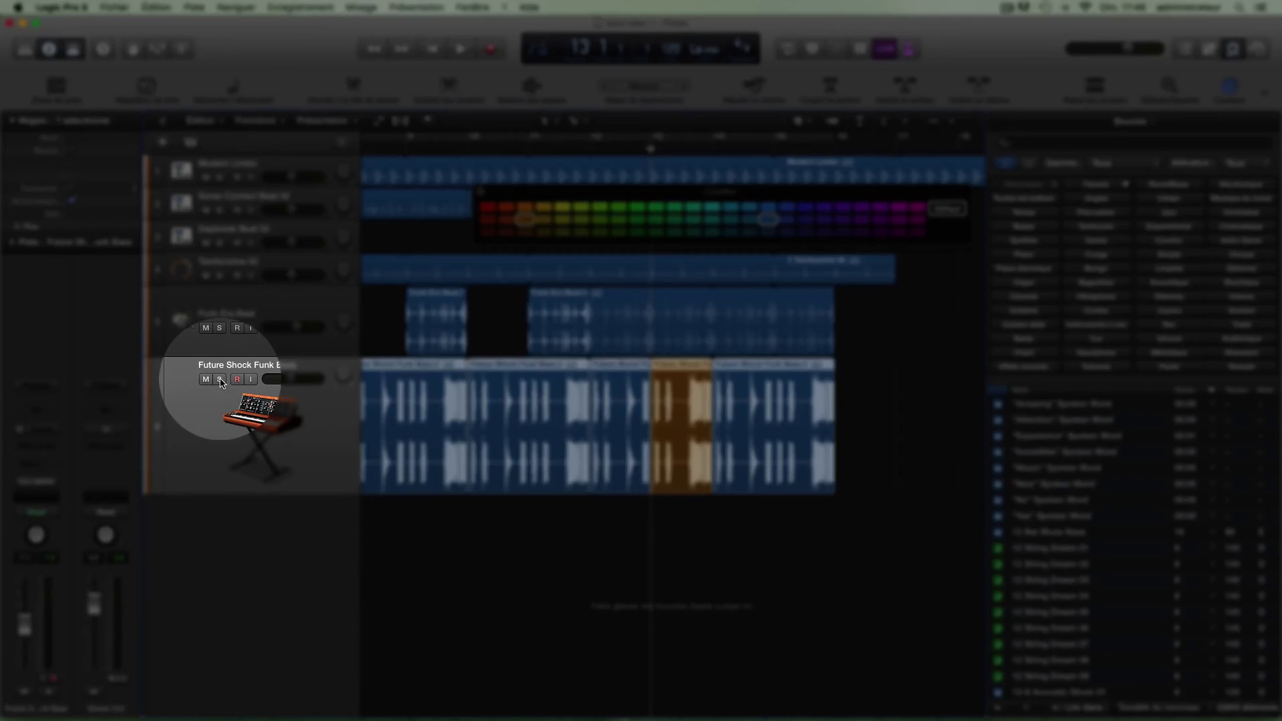
Solo the Future Shock Funk Bass track, close the colour palette, and play through the orange region
{"action": "left_click", "coordinate": [220, 379]}
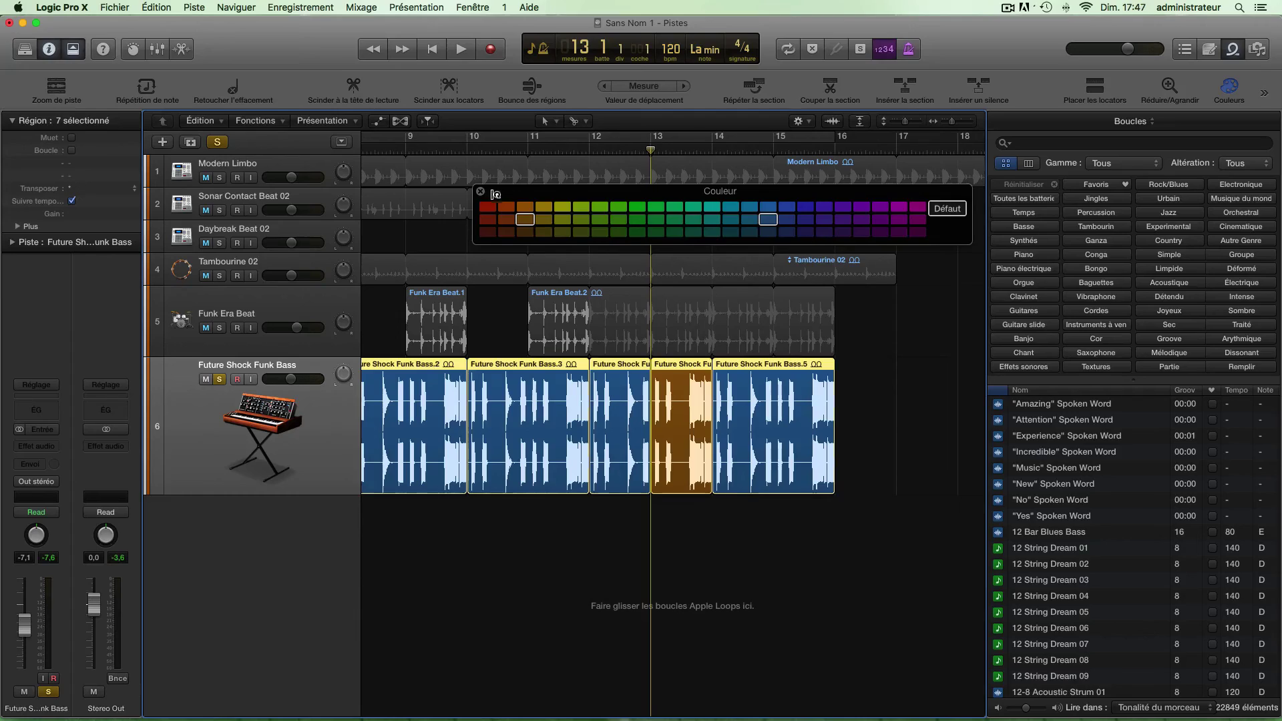
{"action": "left_click", "coordinate": [481, 192]}
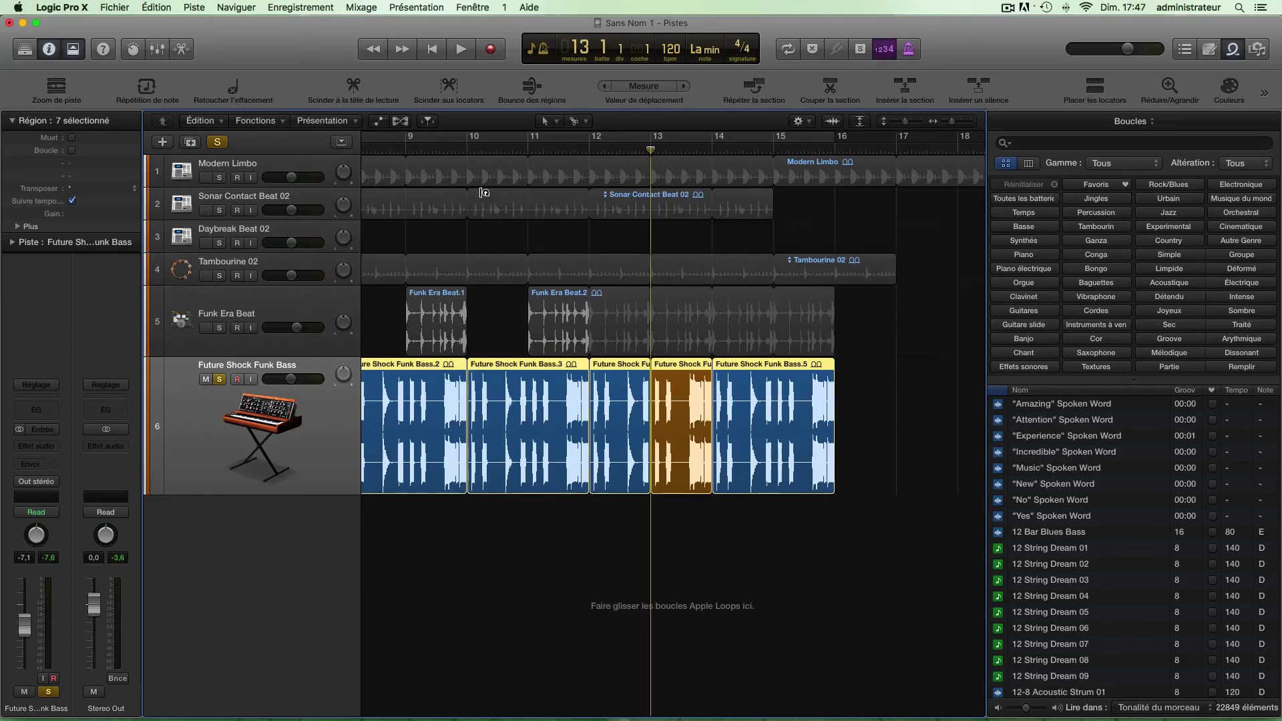
{"action": "key", "text": "space"}
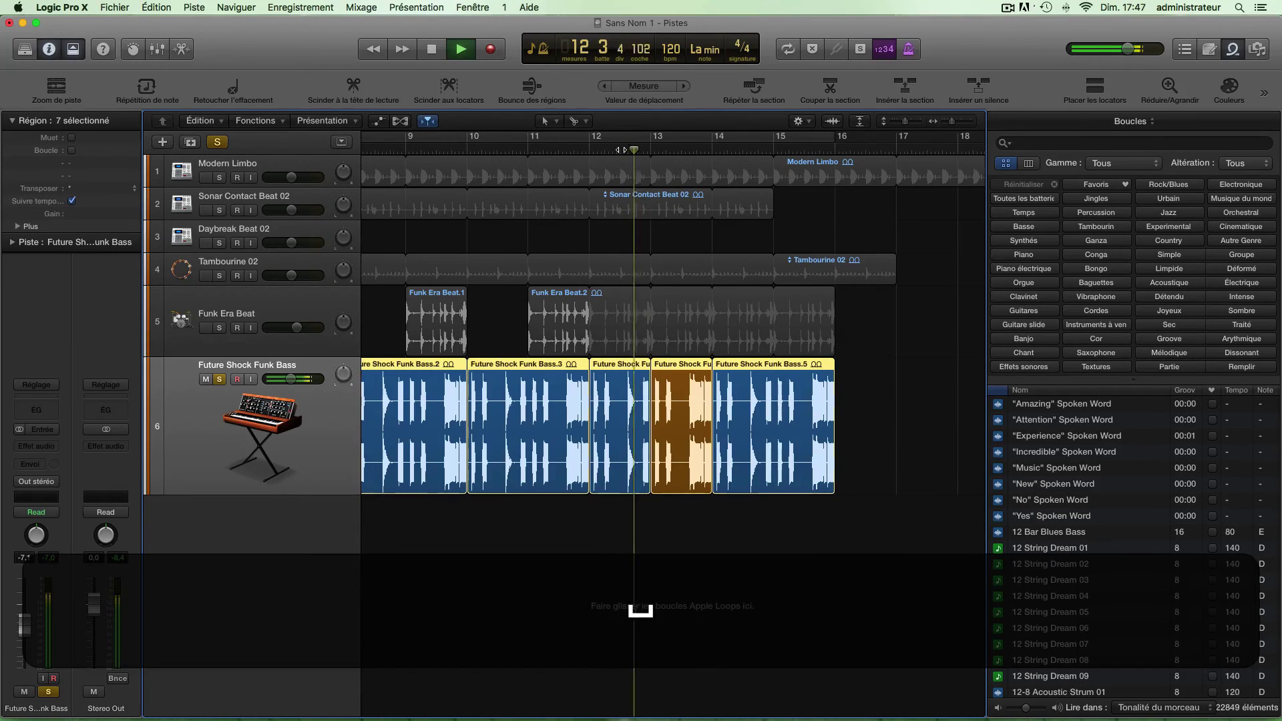
{"action": "key", "text": "space"}
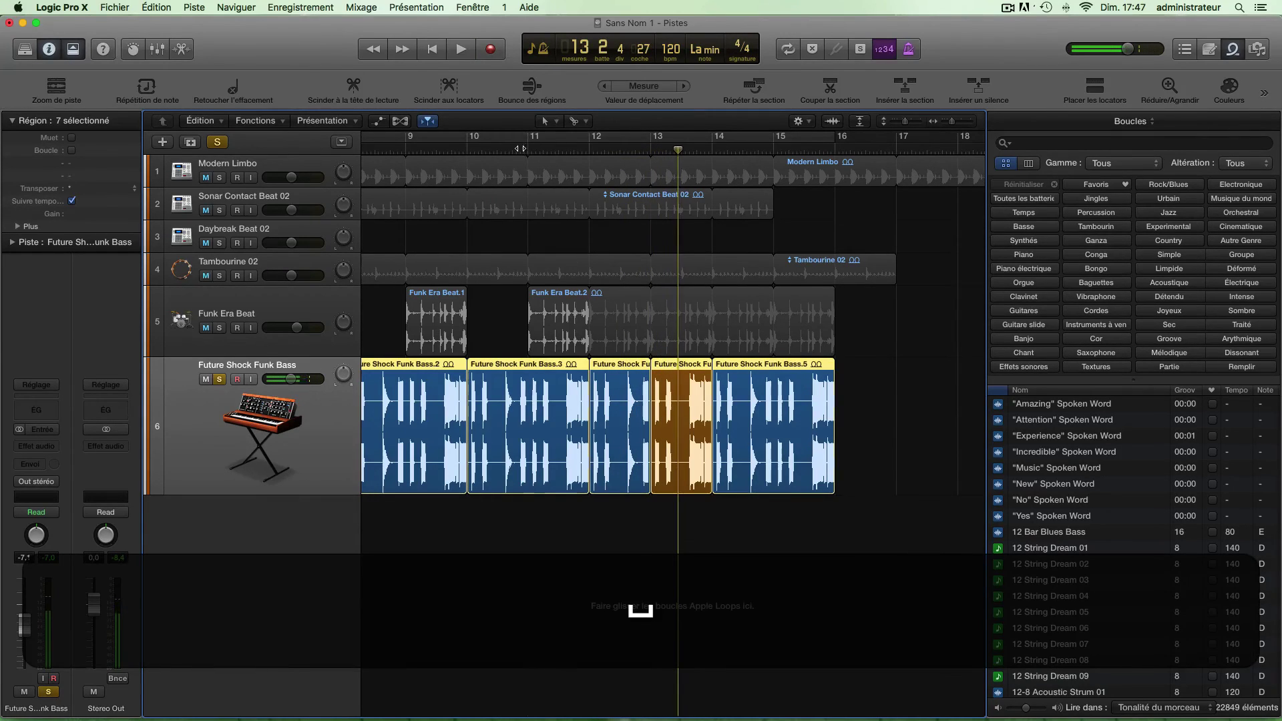
{"action": "left_click", "coordinate": [525, 150]}
{"action": "key", "text": "space"}
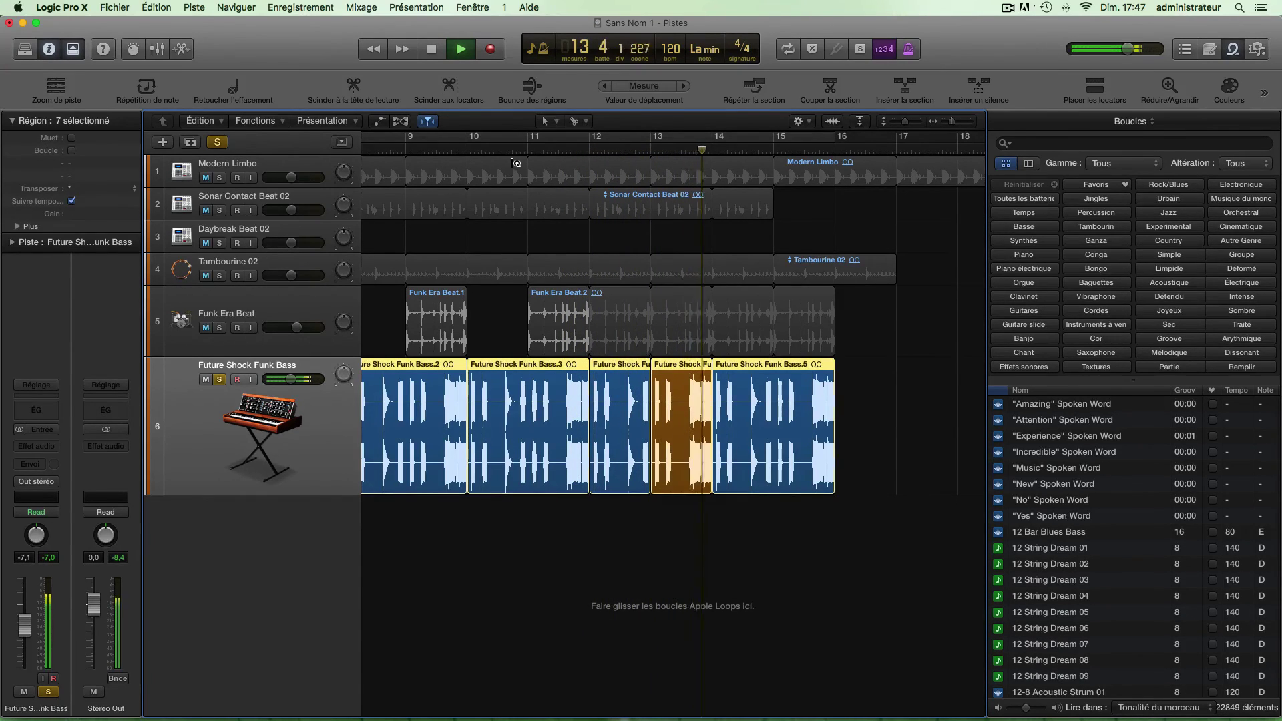
{"action": "key", "text": "space"}
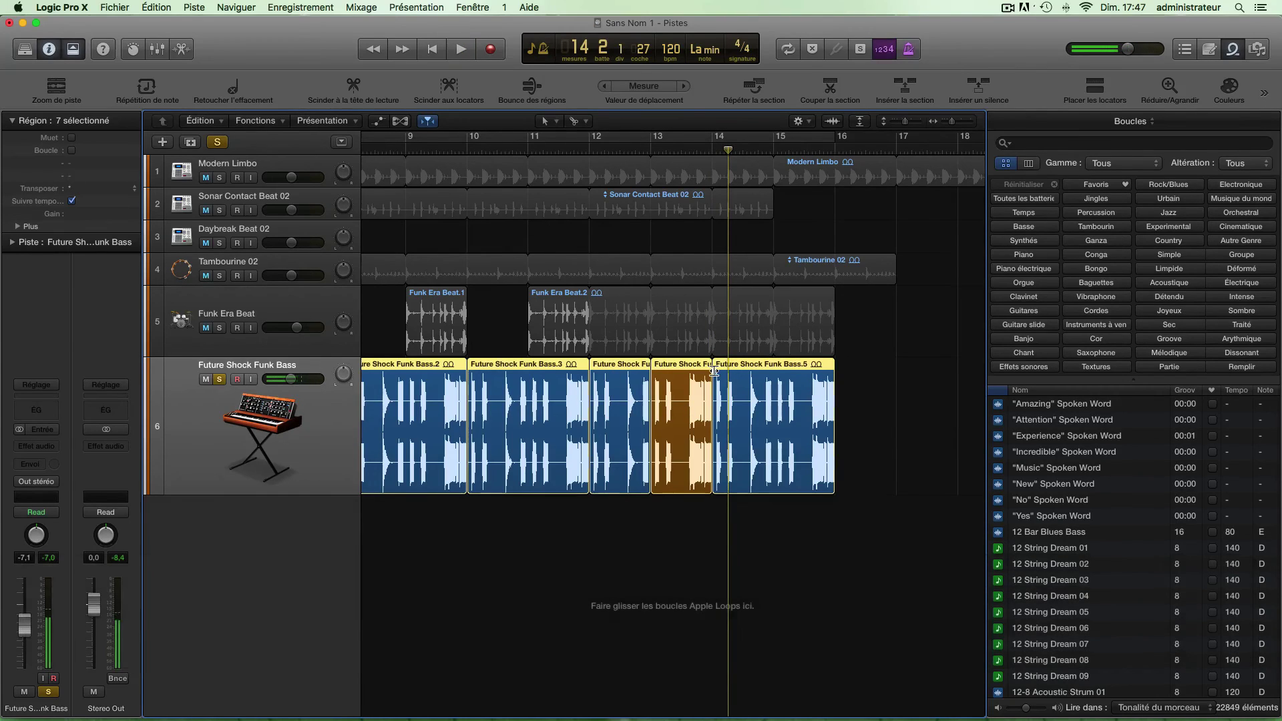
Try splitting the Future Shock Funk Bass.5 region at 14 4 2 1, place the playhead at bar 15, and undo the split
{"action": "left_click", "coordinate": [762, 397]}
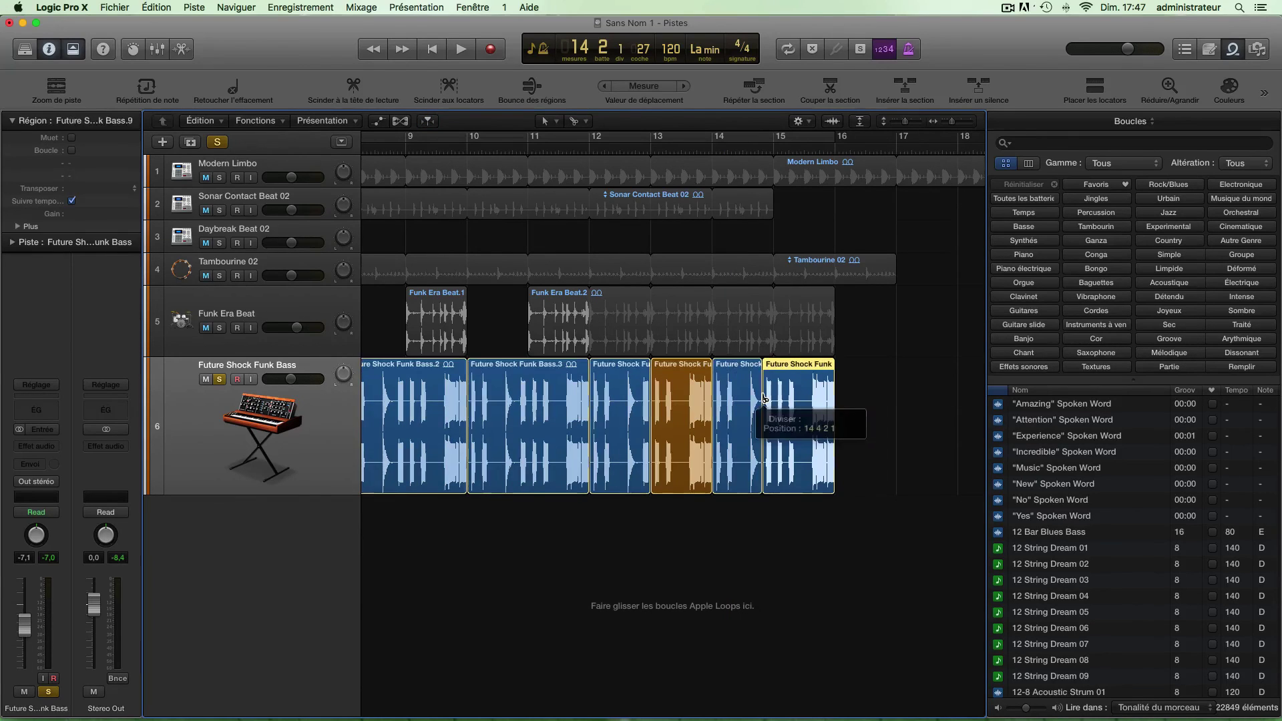
{"action": "left_click", "coordinate": [775, 150]}
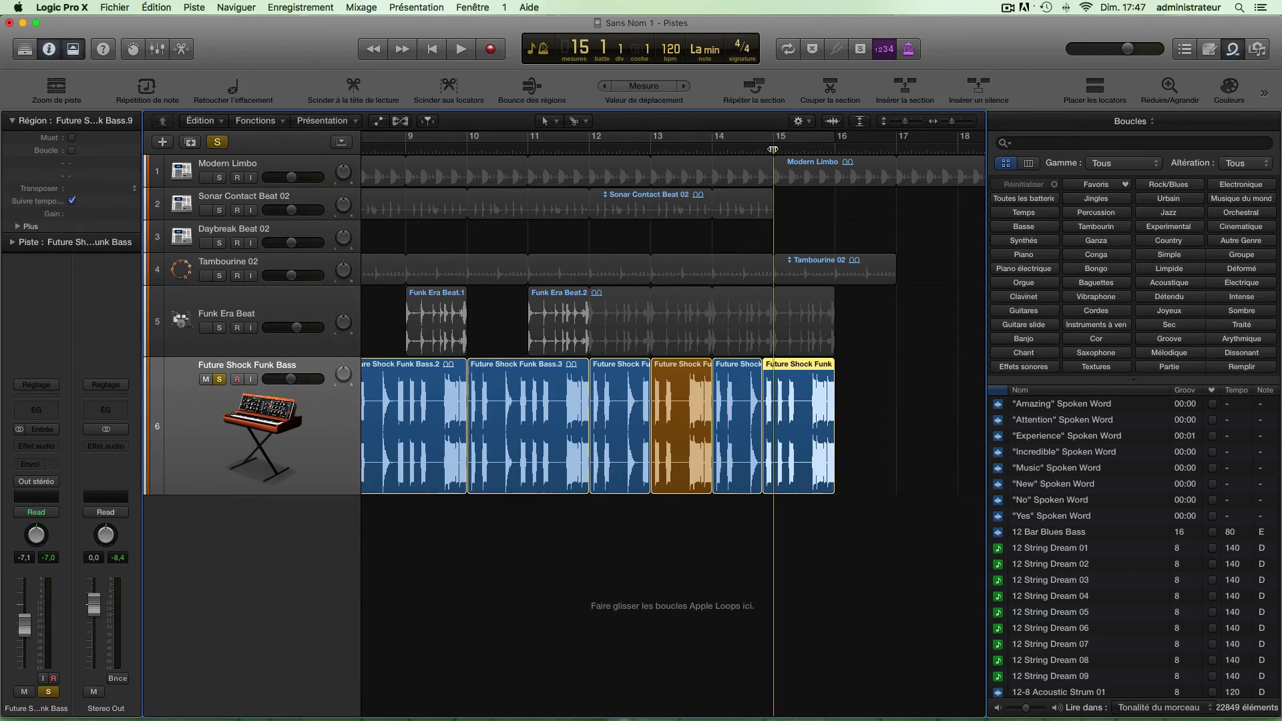
{"action": "key", "text": "super+z"}
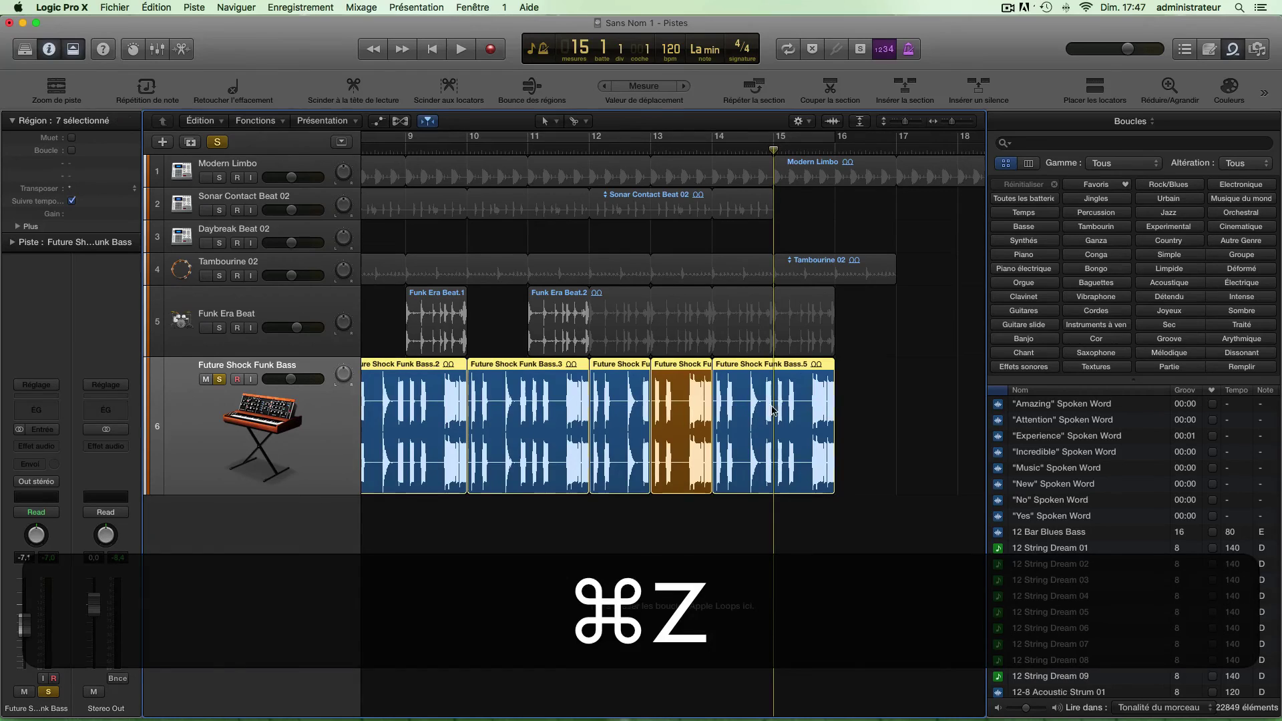
Split the last Future Shock Funk Bass region at bar 15 and set the transposition of its bar 14 to 15 part to +5
{"action": "left_click", "coordinate": [773, 402]}
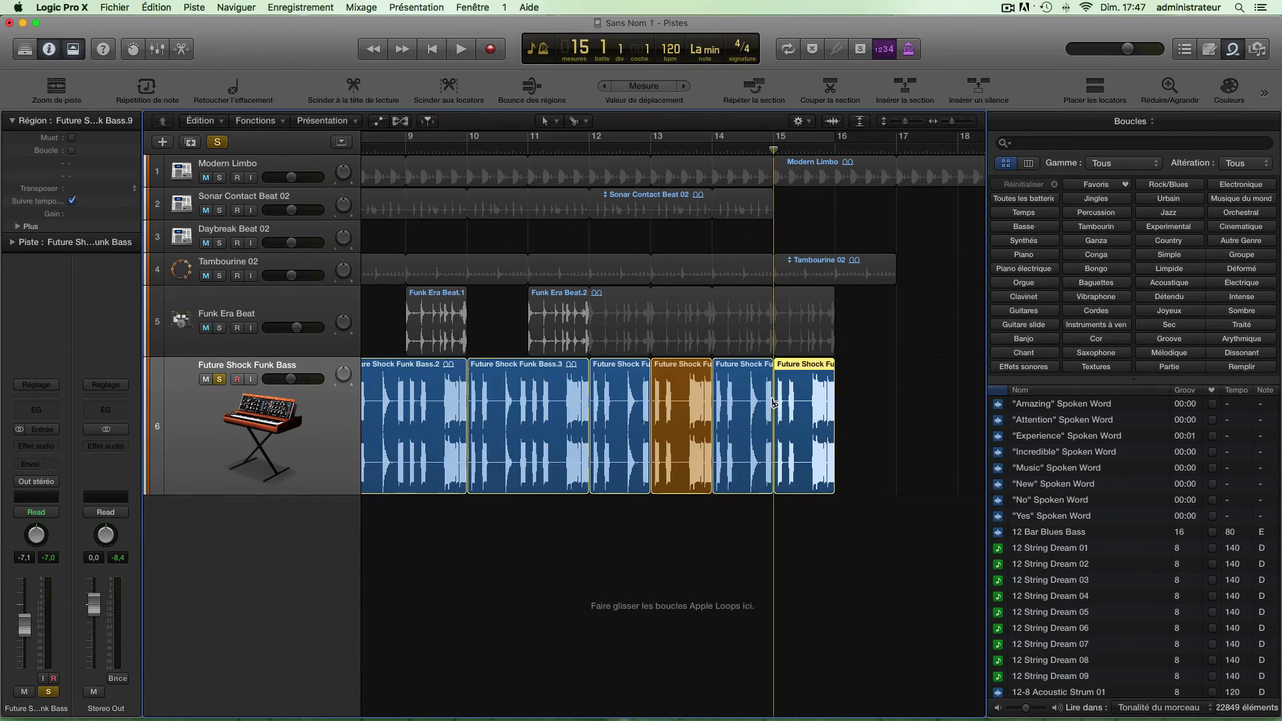
{"action": "left_click", "coordinate": [760, 405]}
{"action": "scroll", "coordinate": [751, 404], "scroll_direction": "right", "scroll_amount": 2}
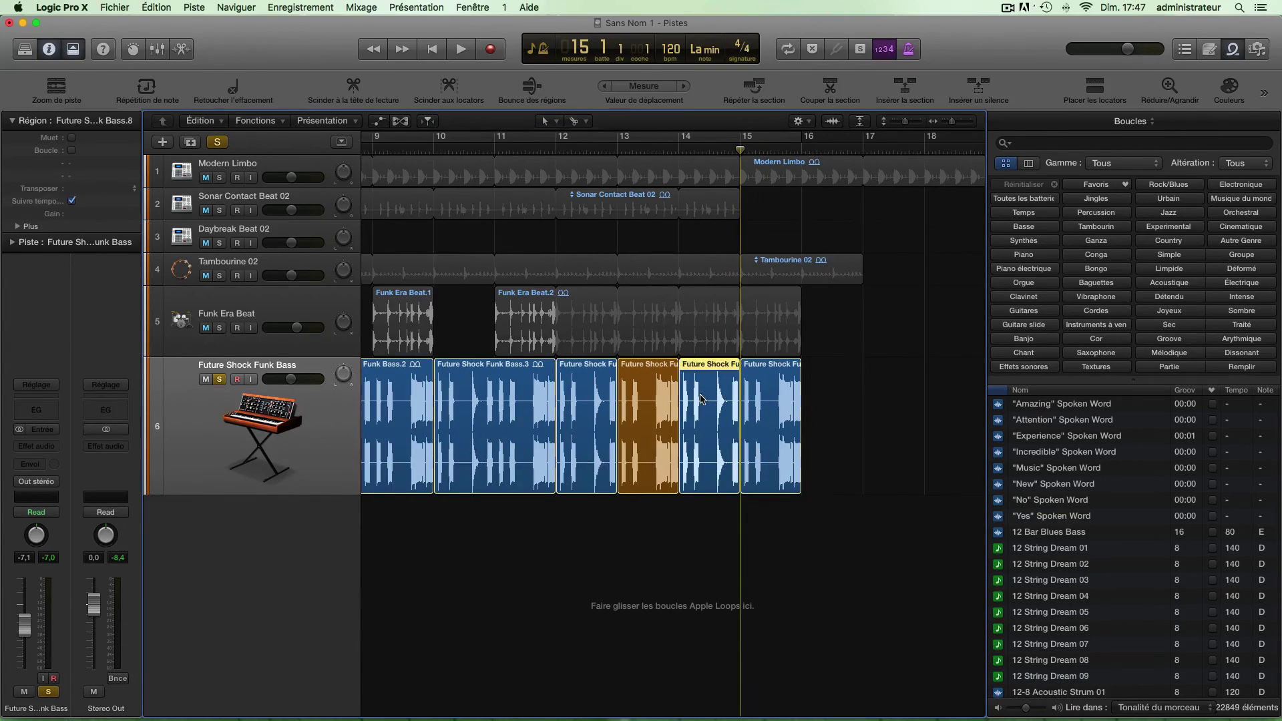
{"action": "double_click", "coordinate": [88, 189]}
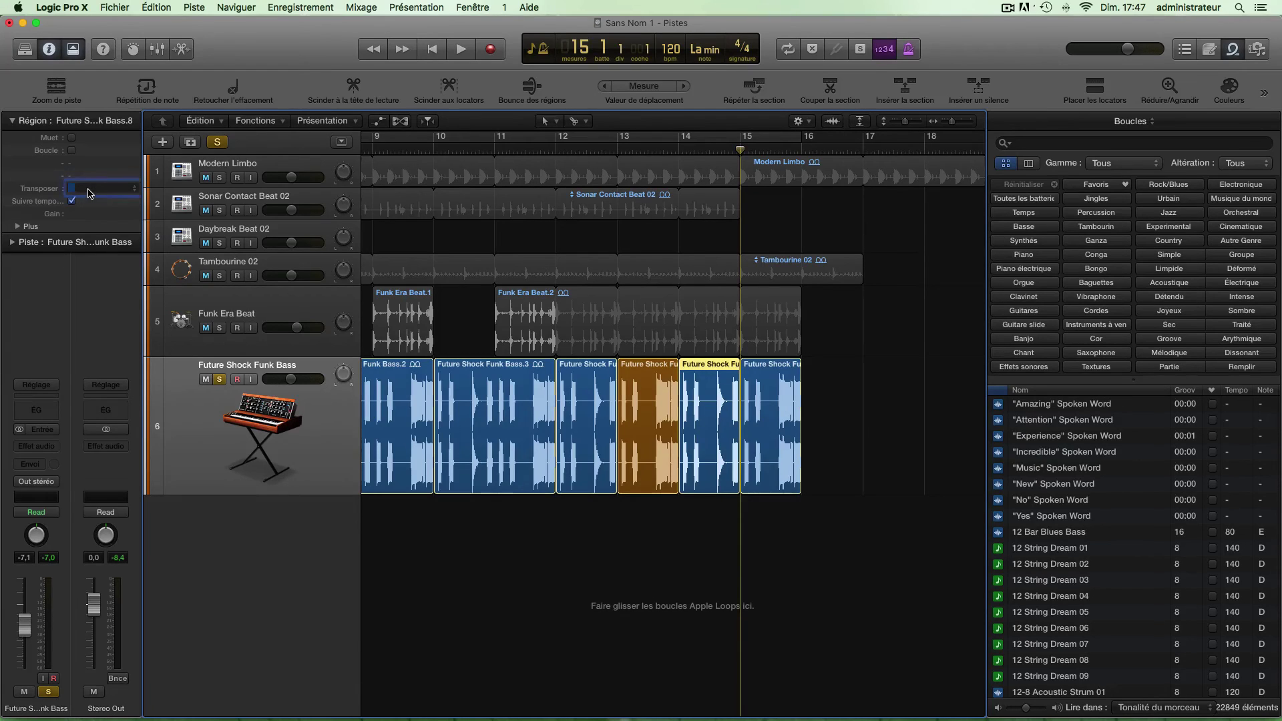
{"action": "type", "text": "5"}
{"action": "key", "text": "Return"}
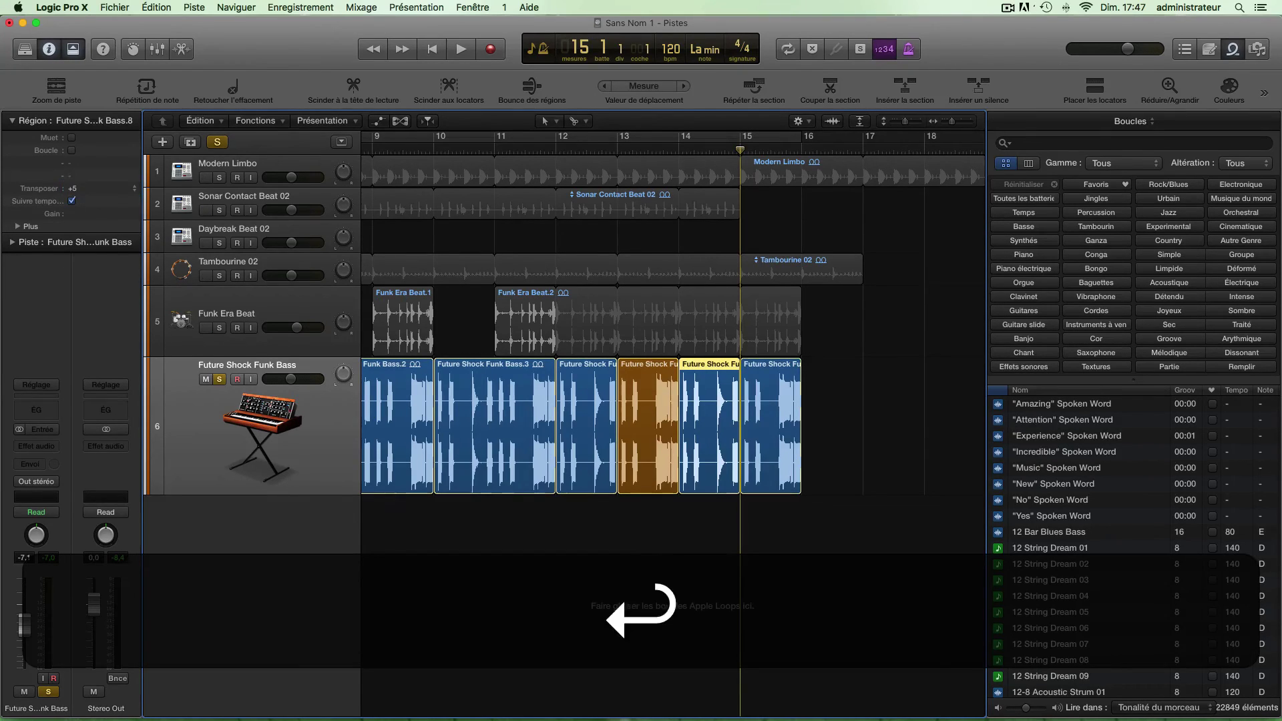
Play the soloed bass track from bar 11 through both transposed regions to just past bar 15
{"action": "scroll", "coordinate": [658, 347], "scroll_direction": "left", "scroll_amount": 1}
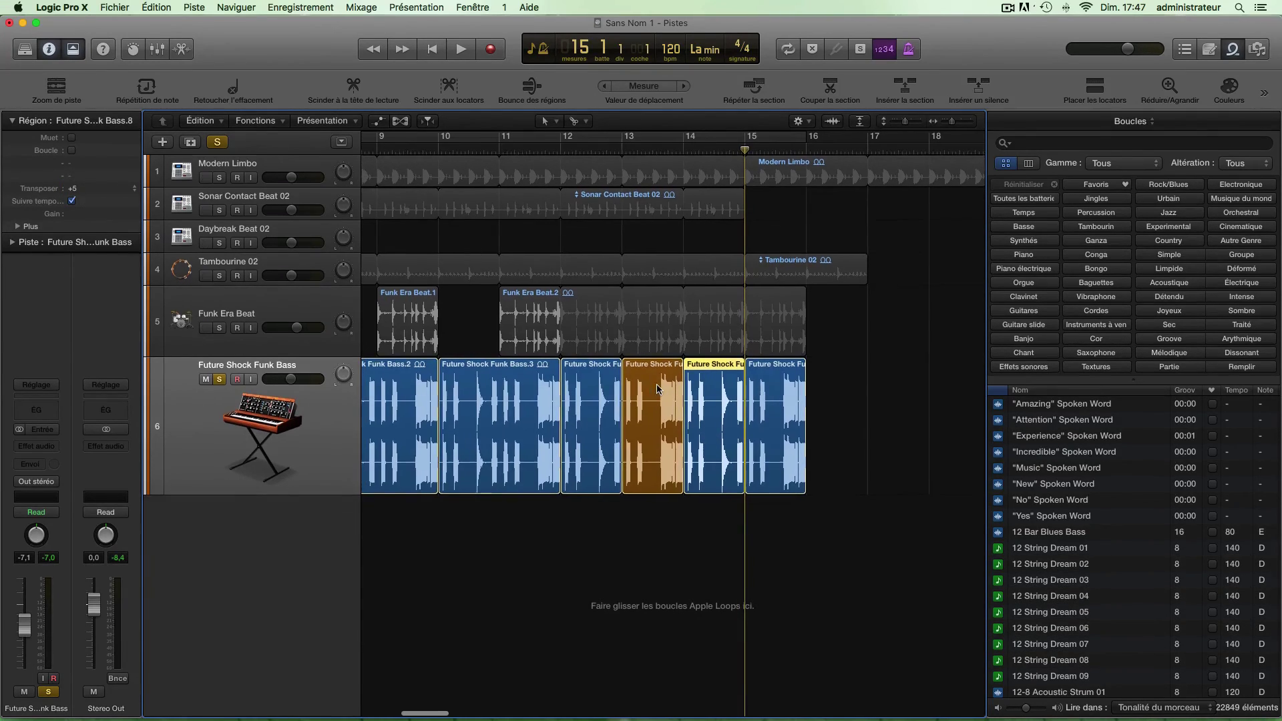
{"action": "left_click", "coordinate": [500, 149]}
{"action": "key", "text": "space"}
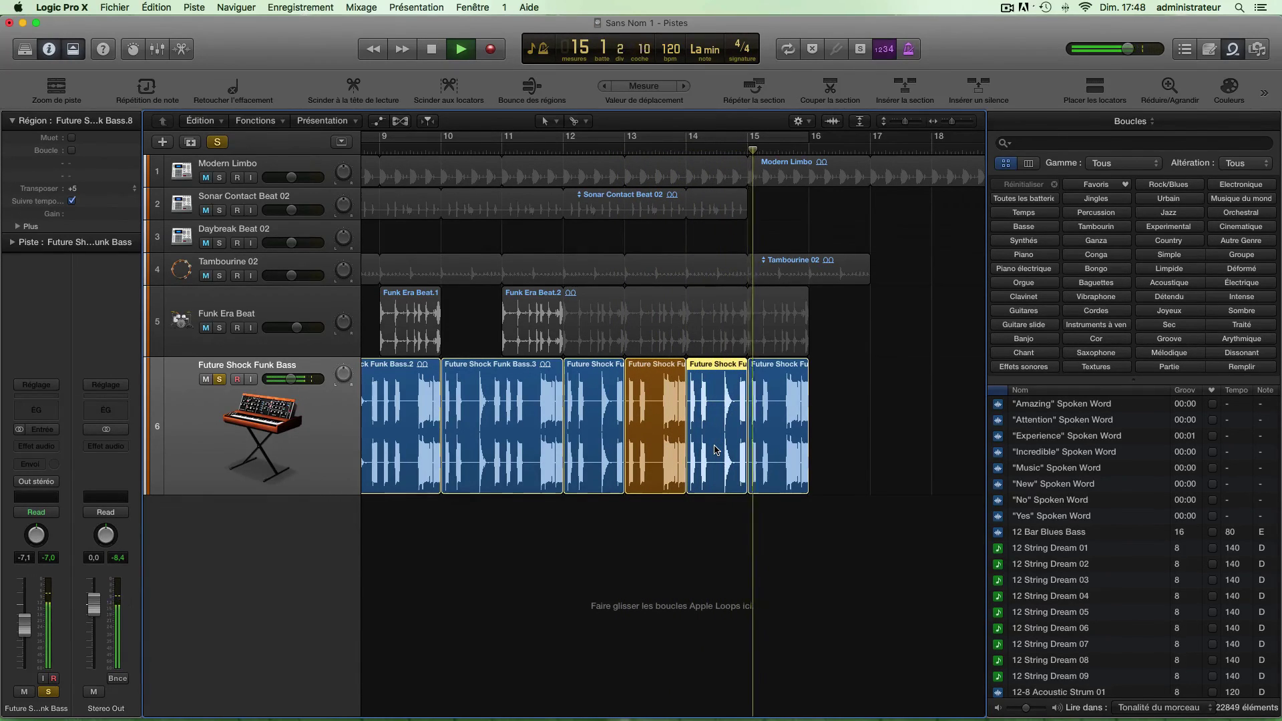
{"action": "key", "text": "space"}
Colour the bass region from bar 14 to 15 the same dark orange as its neighbour, and hide the colour palette and toolbar
{"action": "key", "text": "alt+c"}
{"action": "left_click", "coordinate": [524, 207]}
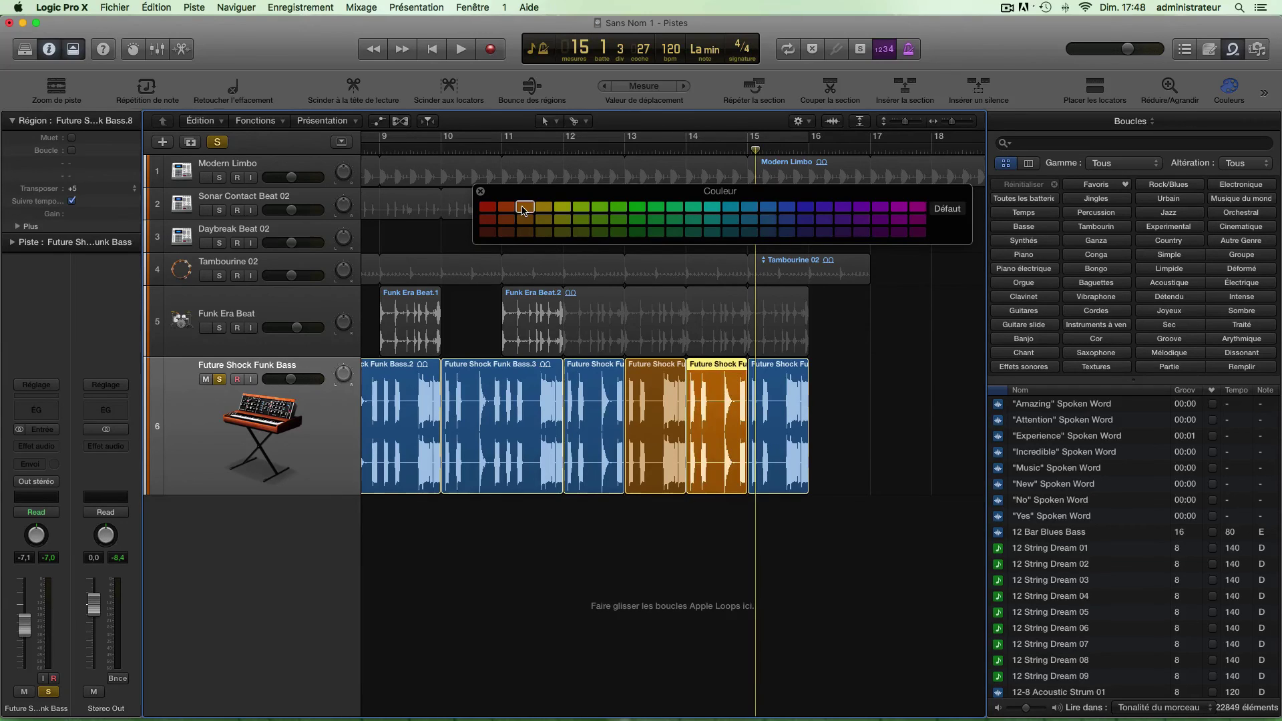
{"action": "left_click", "coordinate": [526, 215]}
{"action": "left_click", "coordinate": [543, 209]}
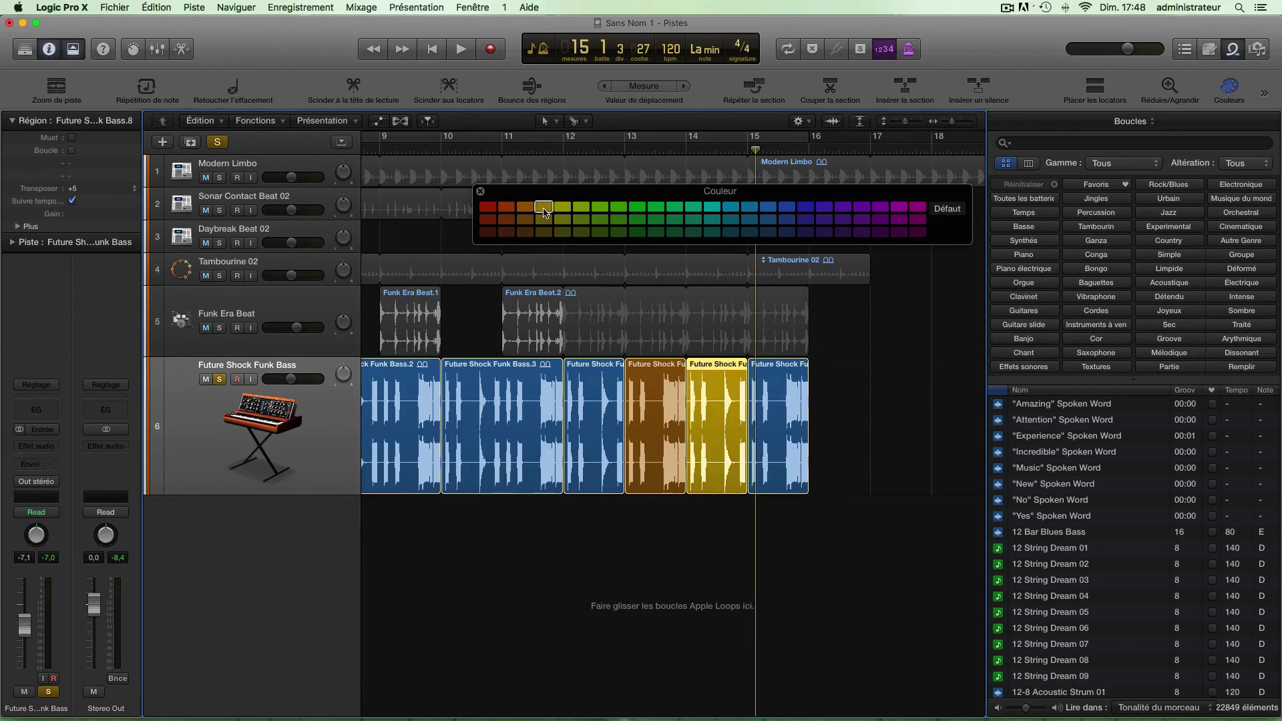
{"action": "left_click", "coordinate": [527, 209]}
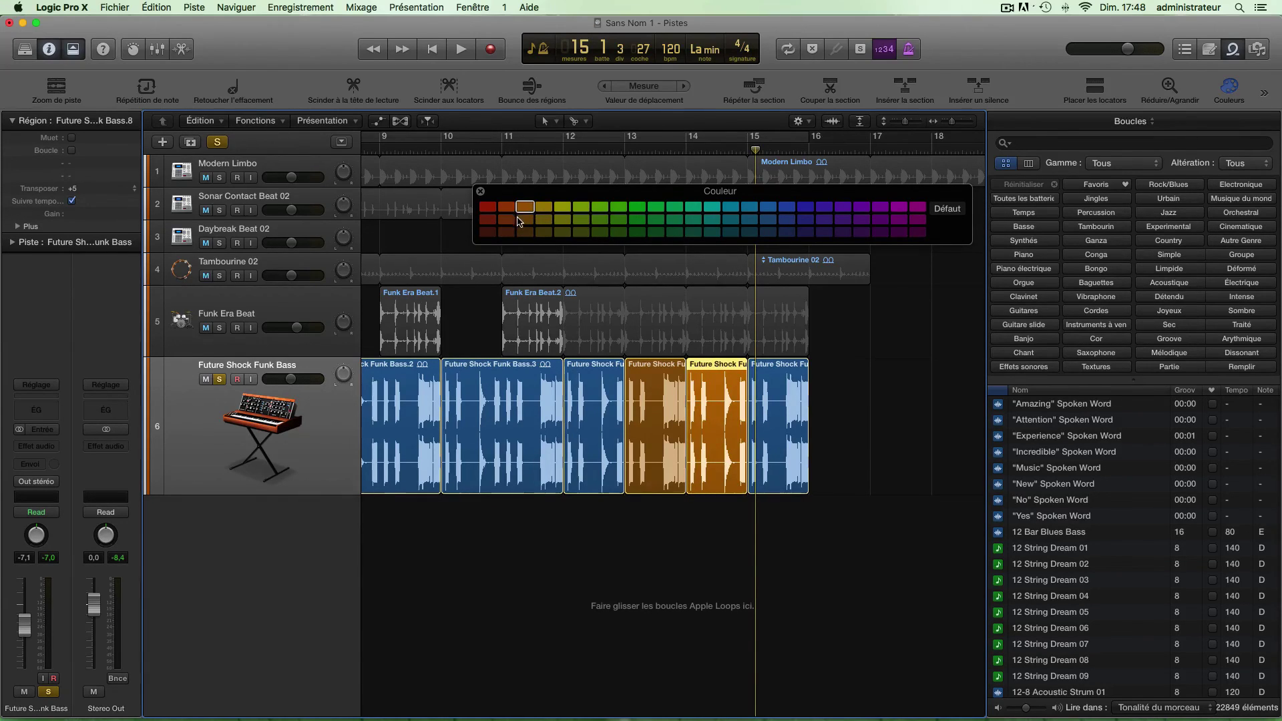
{"action": "left_click", "coordinate": [521, 220]}
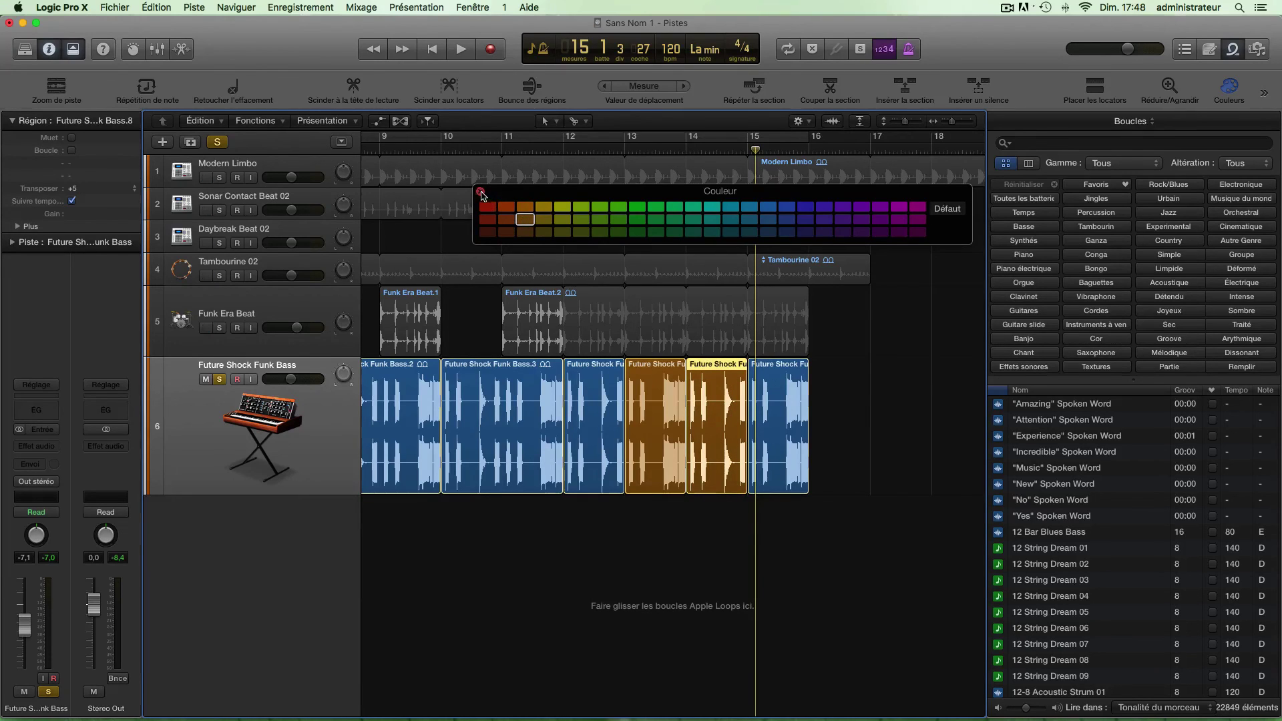
{"action": "left_click", "coordinate": [481, 192]}
{"action": "left_click", "coordinate": [684, 559]}
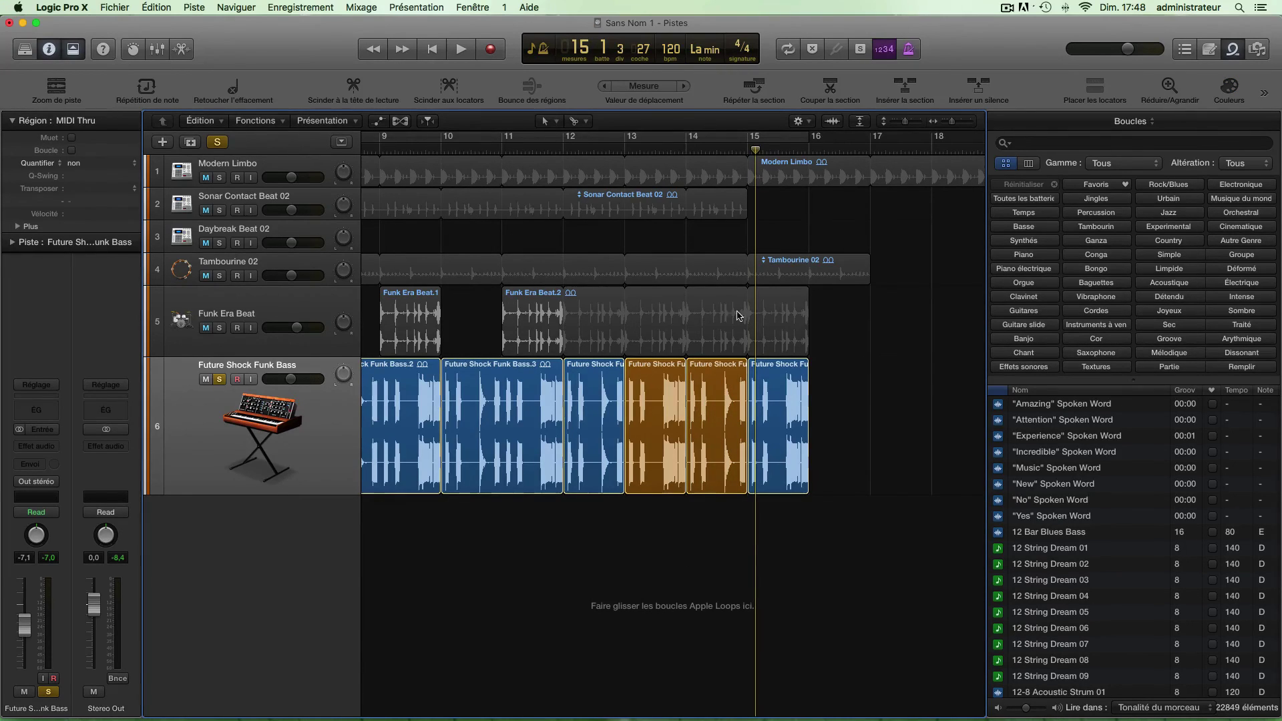
{"action": "left_click", "coordinate": [74, 55]}
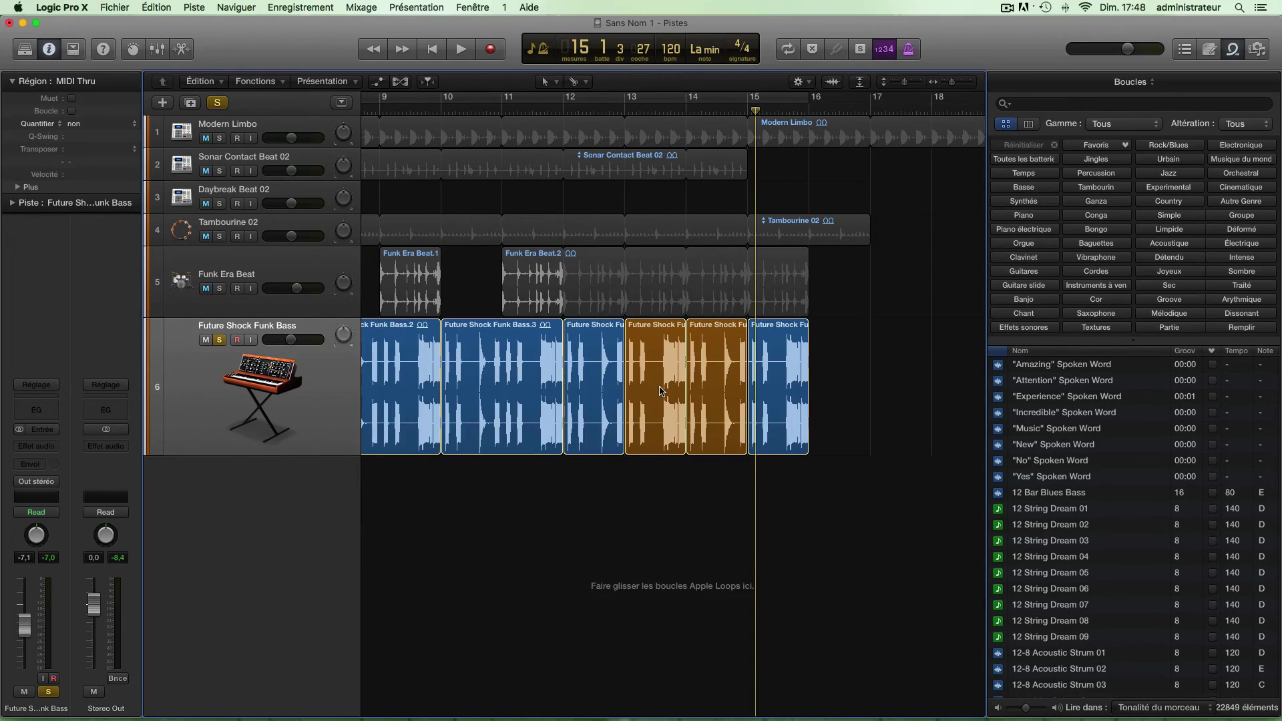
Loop the last blue bass region, starting at bar 15, out to bar 18
{"action": "scroll", "coordinate": [637, 447], "scroll_direction": "left", "scroll_amount": 5}
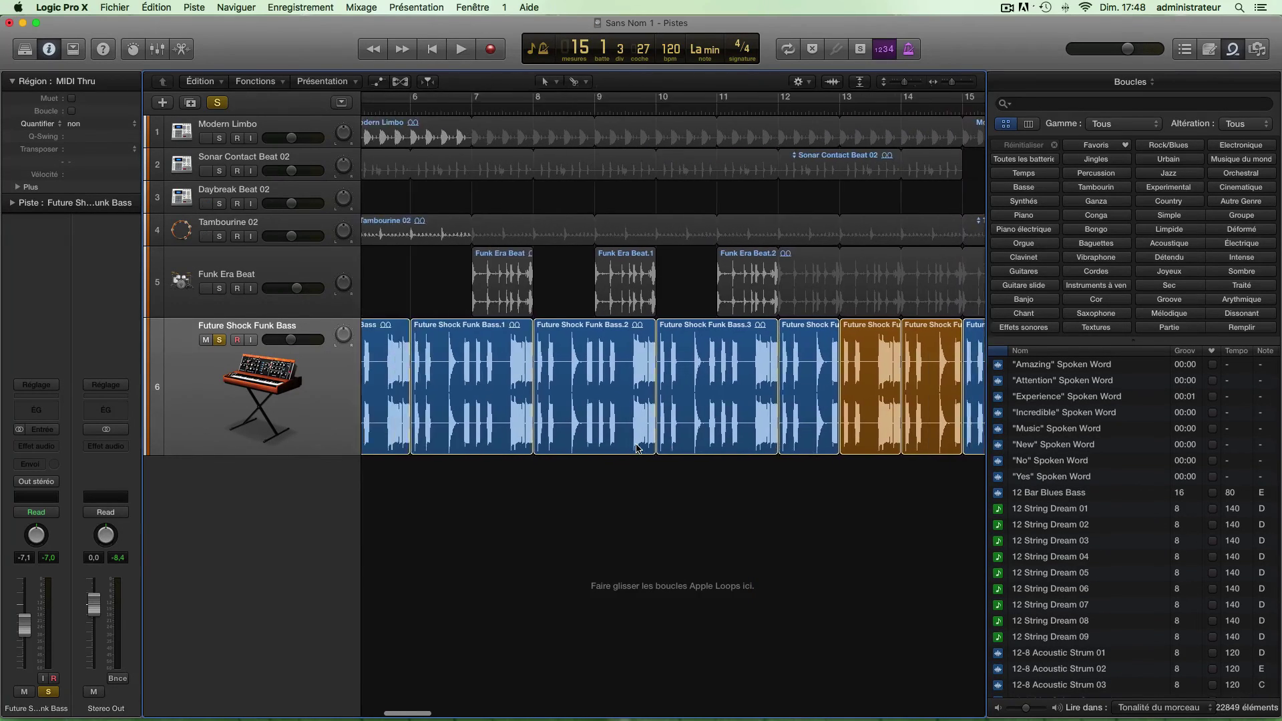
{"action": "scroll", "coordinate": [638, 448], "scroll_direction": "right", "scroll_amount": 5}
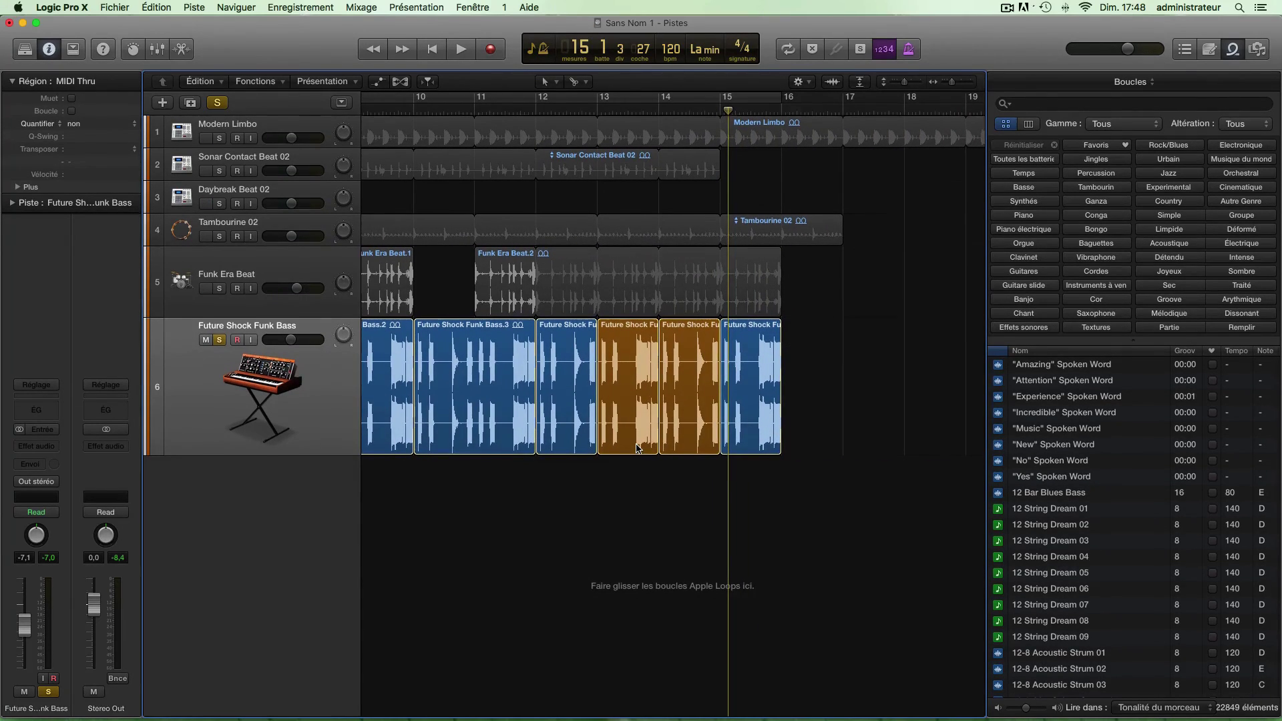
{"action": "left_click_drag", "start_coordinate": [778, 325], "coordinate": [906, 334]}
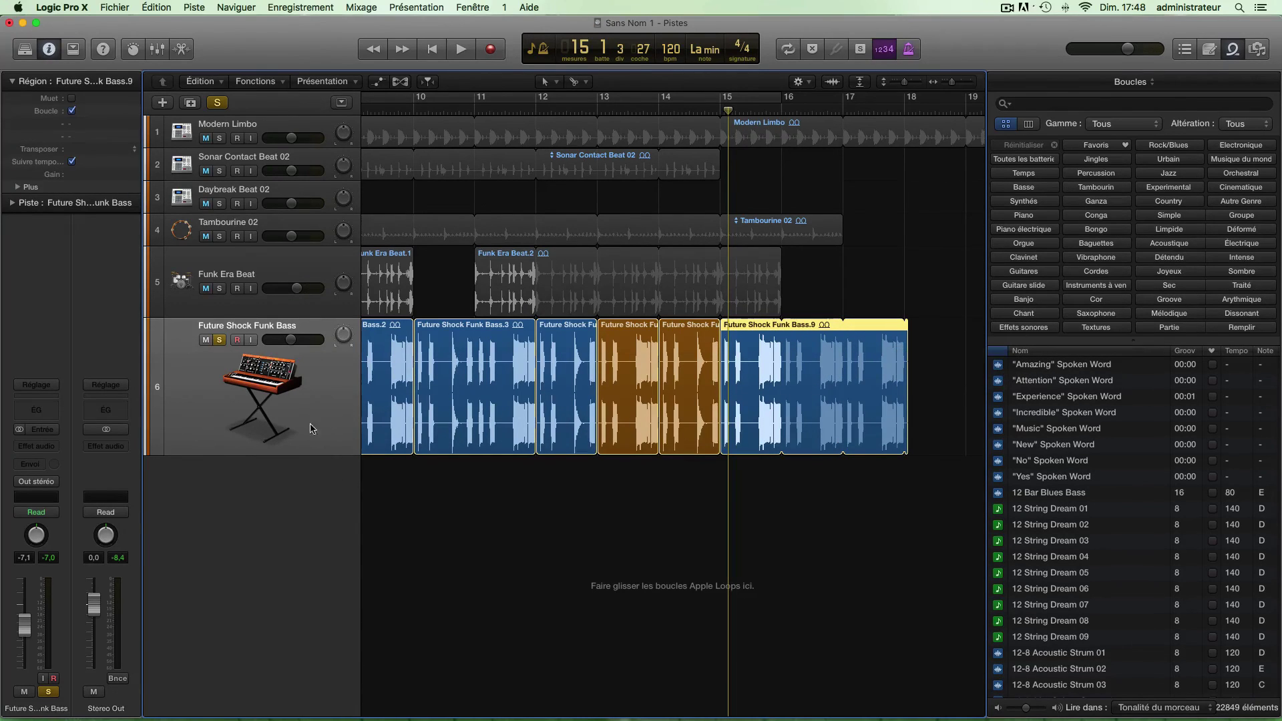
Unsolo the Future Shock Funk Bass track and play the full mix through to bar 17
{"action": "left_click", "coordinate": [220, 340]}
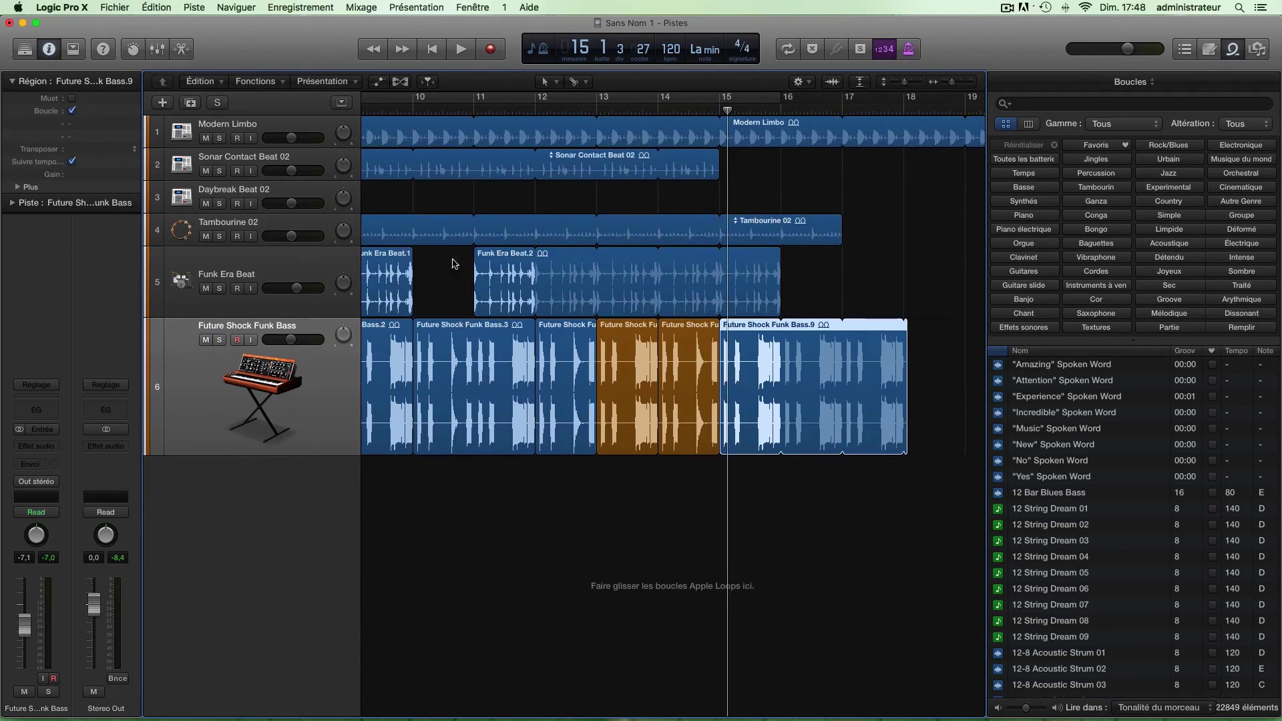
{"action": "key", "text": "space"}
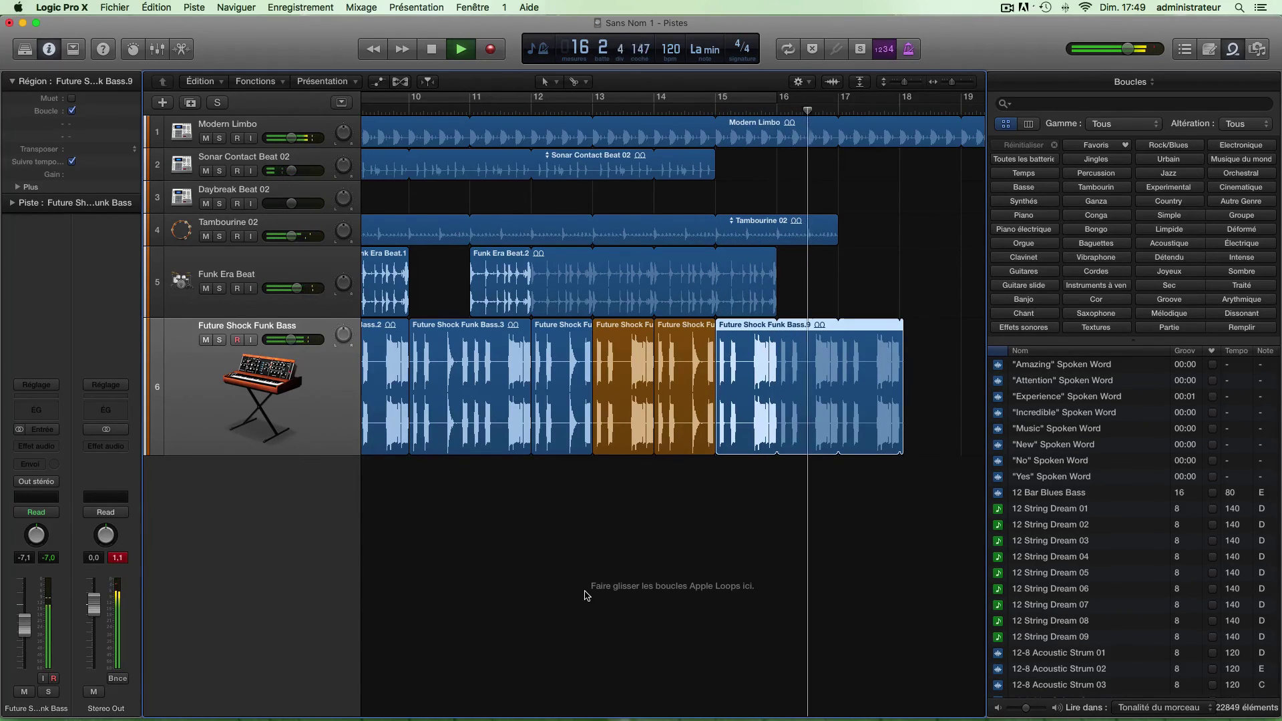
{"action": "key", "text": "space"}
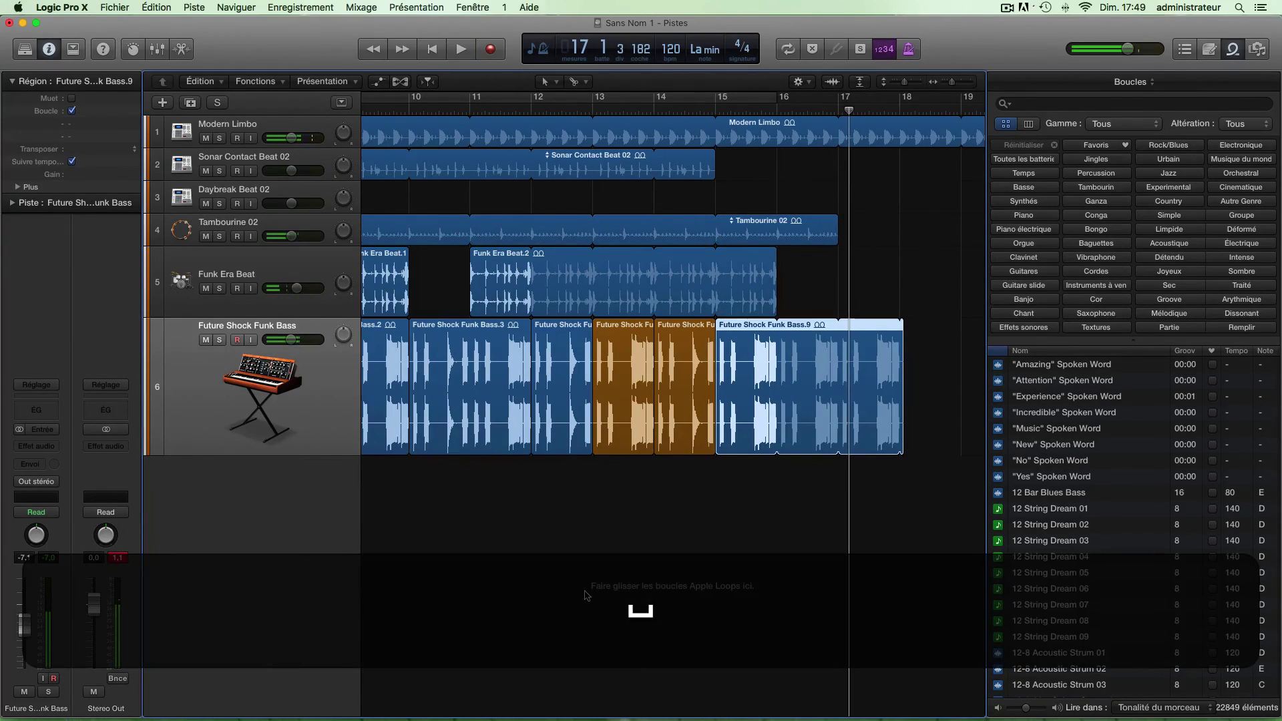
Search the loops for "funk" with the Guitares and Électrique filters, and audition Funky Electric Guitar 02 and 04
{"action": "scroll", "coordinate": [590, 500], "scroll_direction": "left", "scroll_amount": 3}
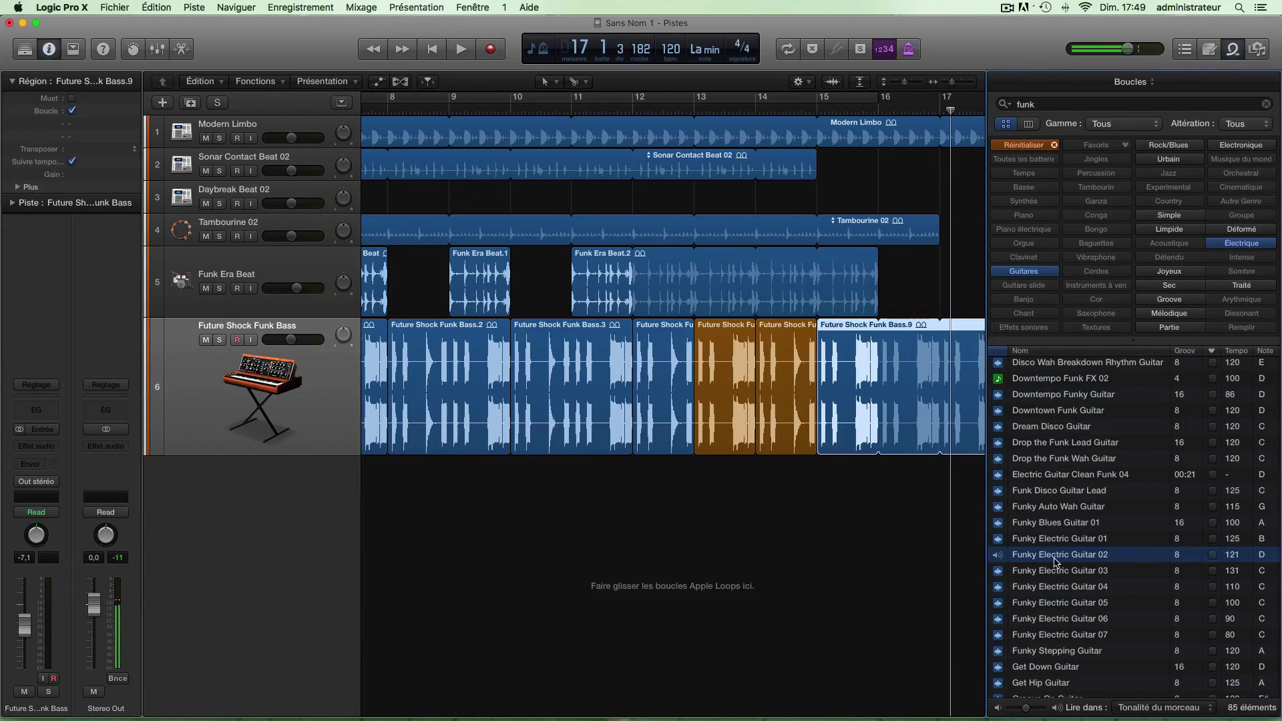
{"action": "left_click", "coordinate": [1051, 590]}
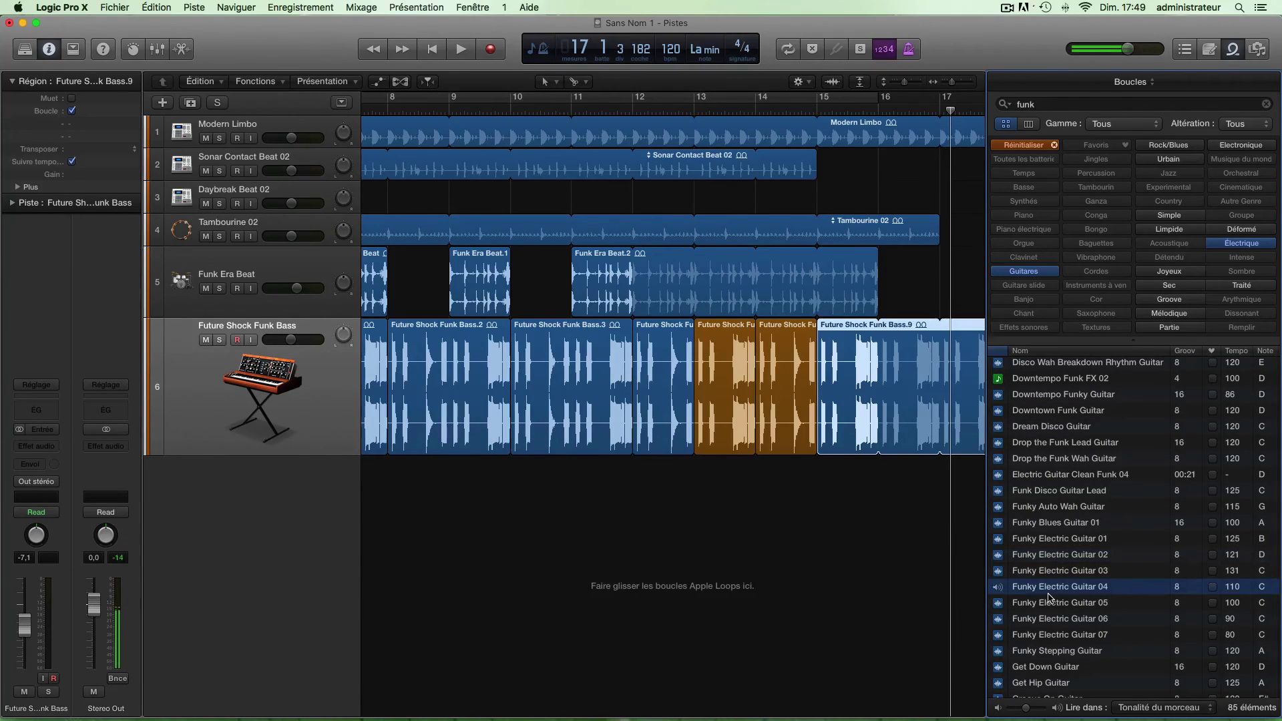
{"action": "scroll", "coordinate": [1050, 594], "scroll_direction": "down", "scroll_amount": 3}
{"action": "scroll", "coordinate": [1050, 596], "scroll_direction": "down", "scroll_amount": 1}
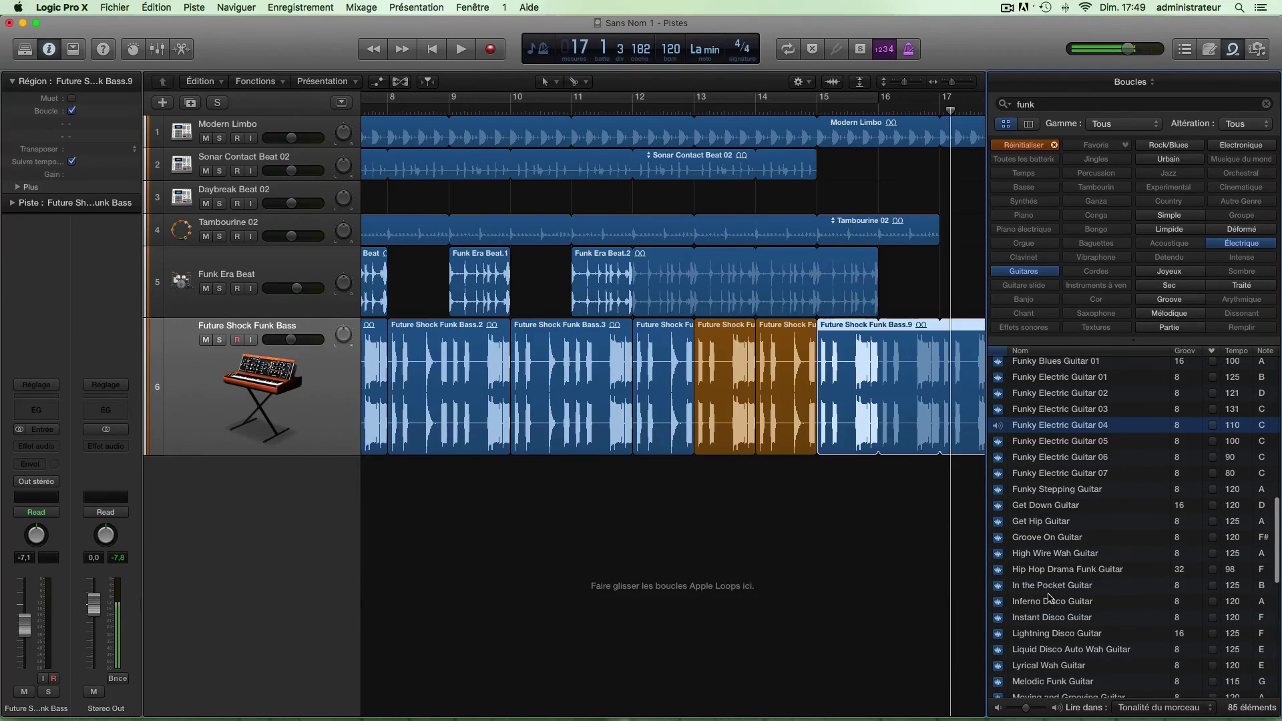
Add the Funky Electric Guitar 04 loop on a new track at bar 10 and loop it to bar 13
{"action": "left_click_drag", "start_coordinate": [1050, 598], "coordinate": [684, 509]}
{"action": "scroll", "coordinate": [685, 509], "scroll_direction": "left", "scroll_amount": 3}
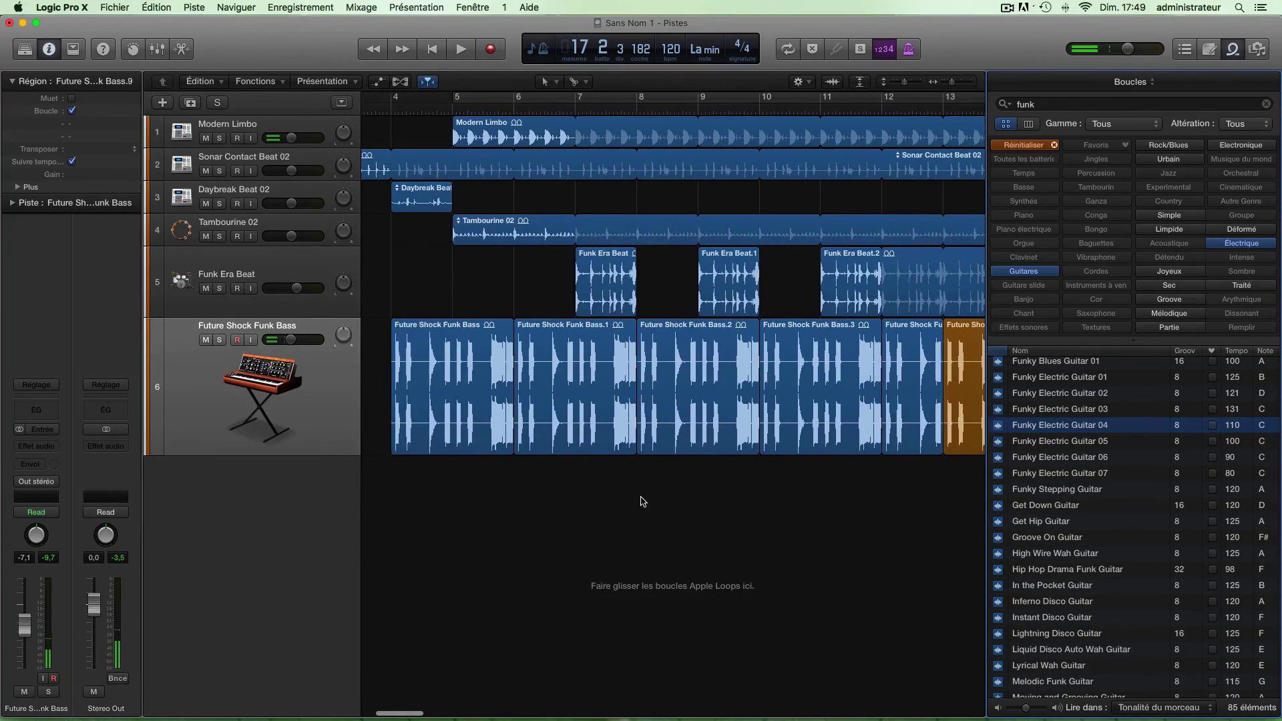
{"action": "left_click_drag", "start_coordinate": [1037, 426], "coordinate": [799, 504]}
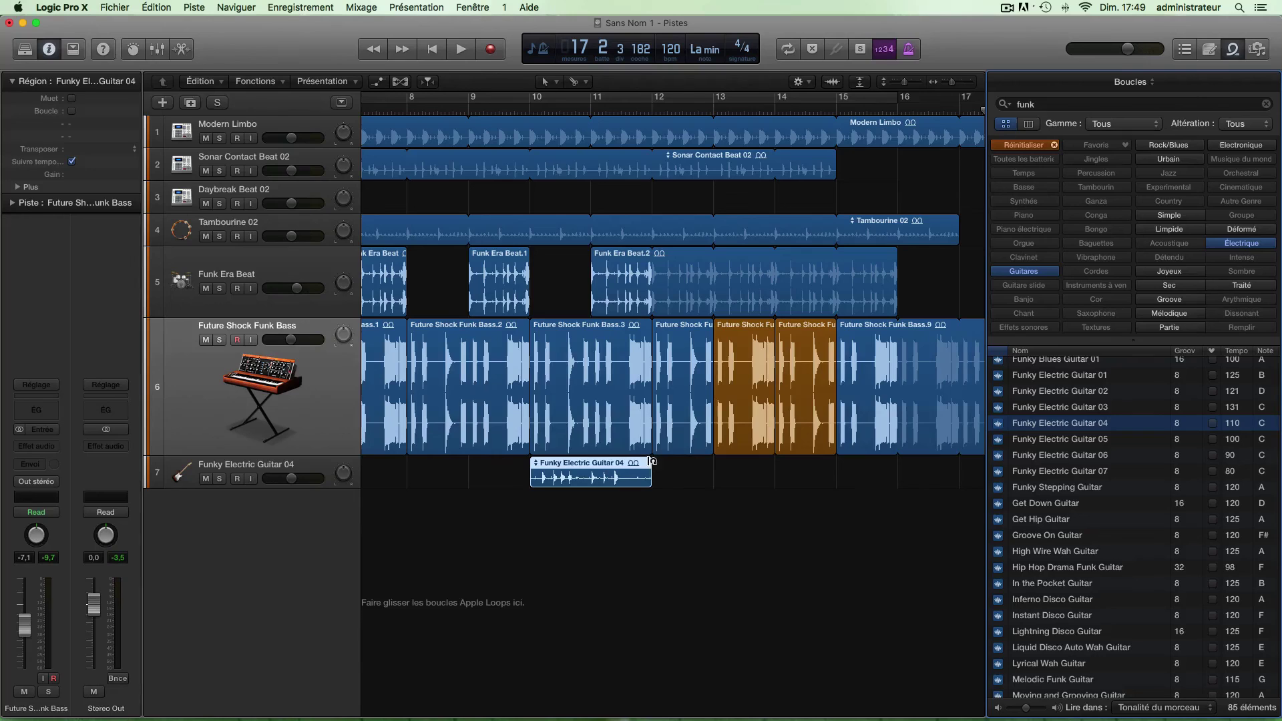
{"action": "left_click_drag", "start_coordinate": [651, 461], "coordinate": [712, 467]}
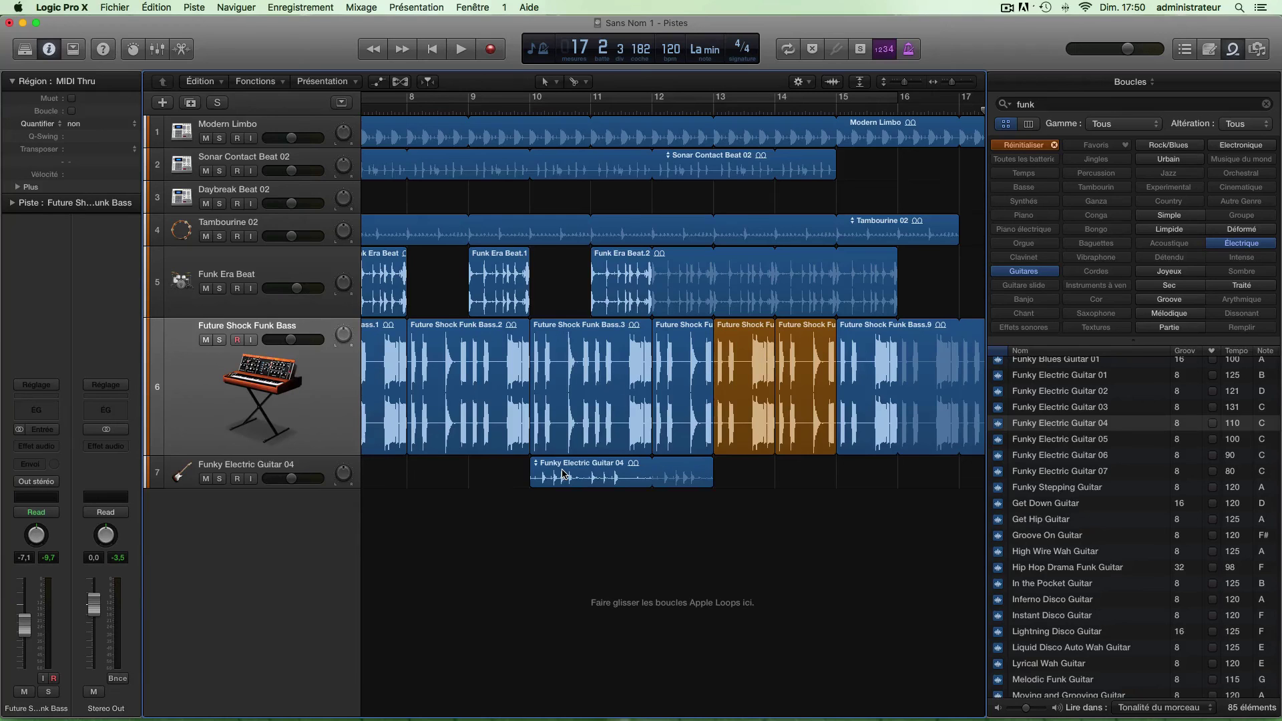
Copy the Funky Electric Guitar 04 region to bar 13 and shorten the copy's looping to end at bar 15
{"action": "left_click_drag", "start_coordinate": [563, 474], "coordinate": [747, 474]}
{"action": "key", "text": "space"}
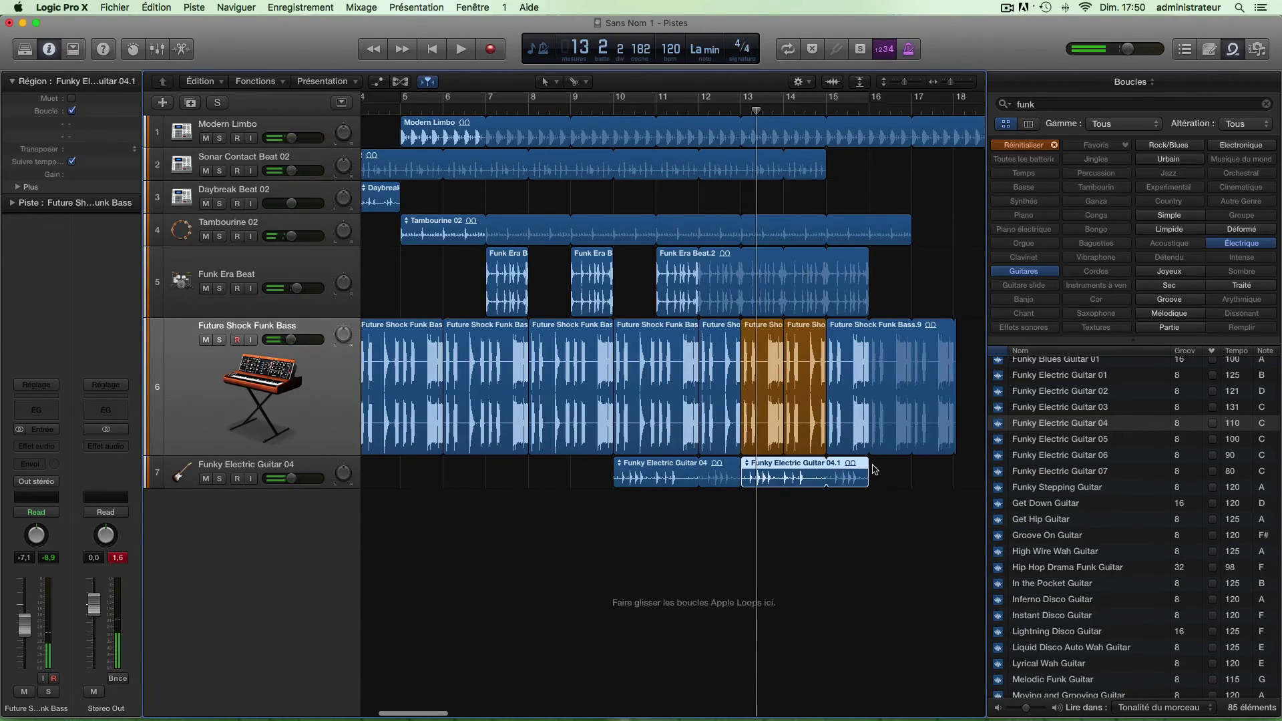
{"action": "left_click_drag", "start_coordinate": [872, 470], "coordinate": [826, 470]}
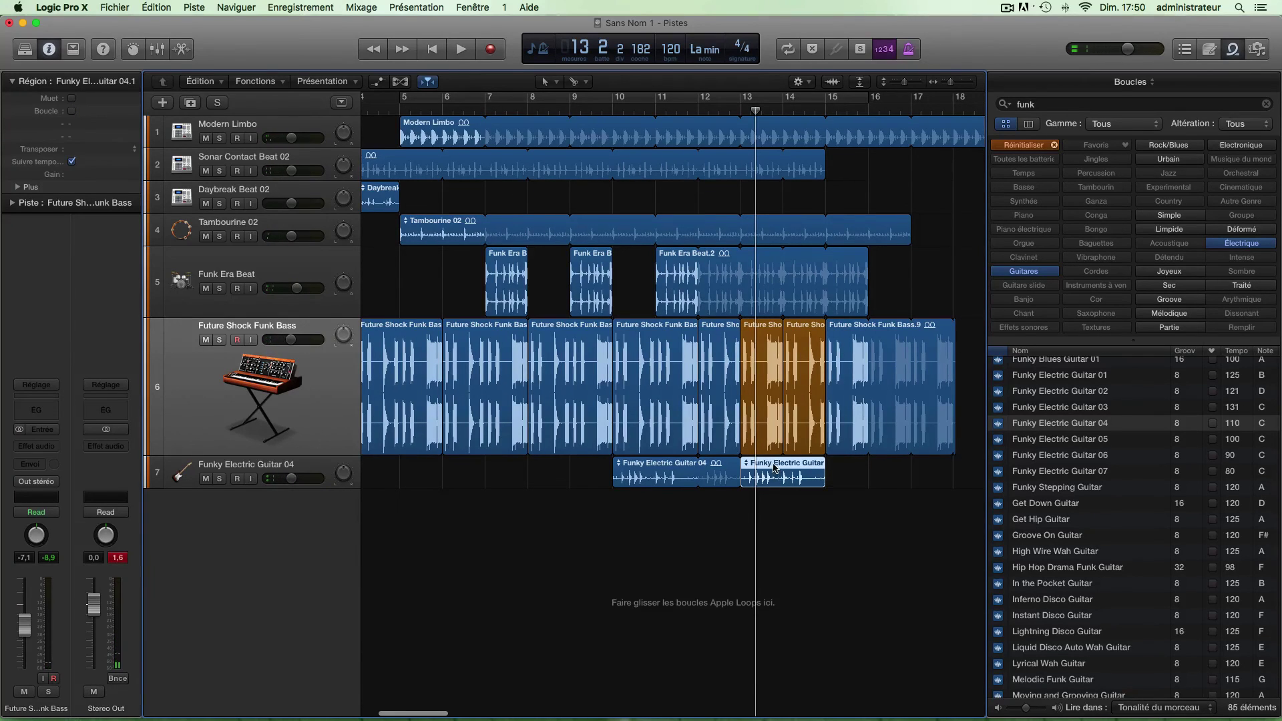
Set the transposition of the guitar region from bar 13 to 15 to +5 and start playback from bar 10
{"action": "double_click", "coordinate": [85, 149]}
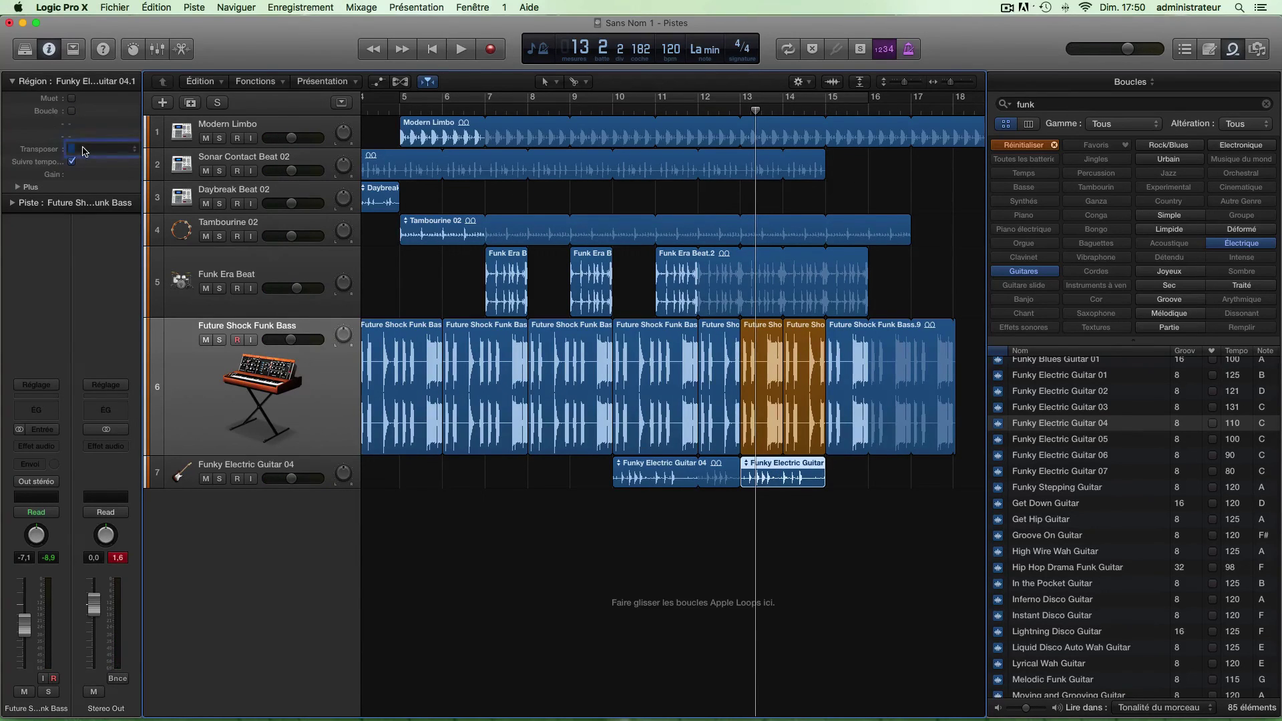
{"action": "type", "text": "5"}
{"action": "key", "text": "Return"}
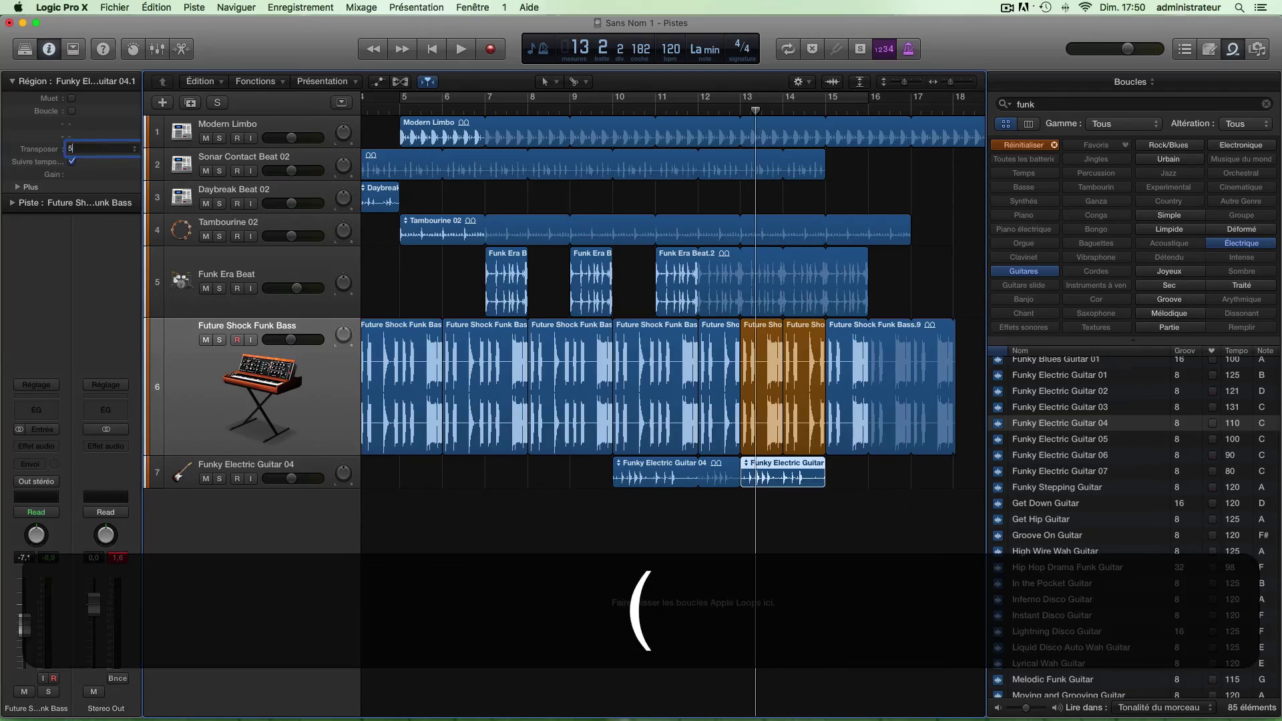
{"action": "left_click", "coordinate": [610, 102]}
{"action": "key", "text": "space"}
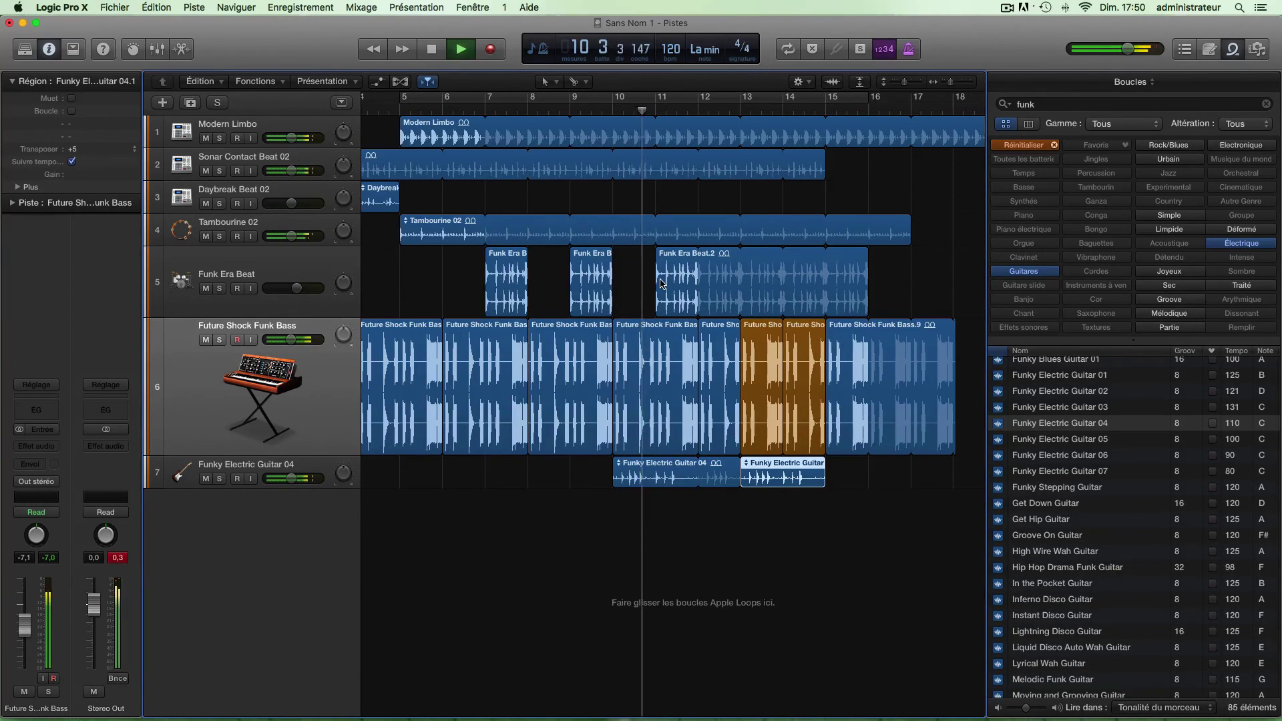